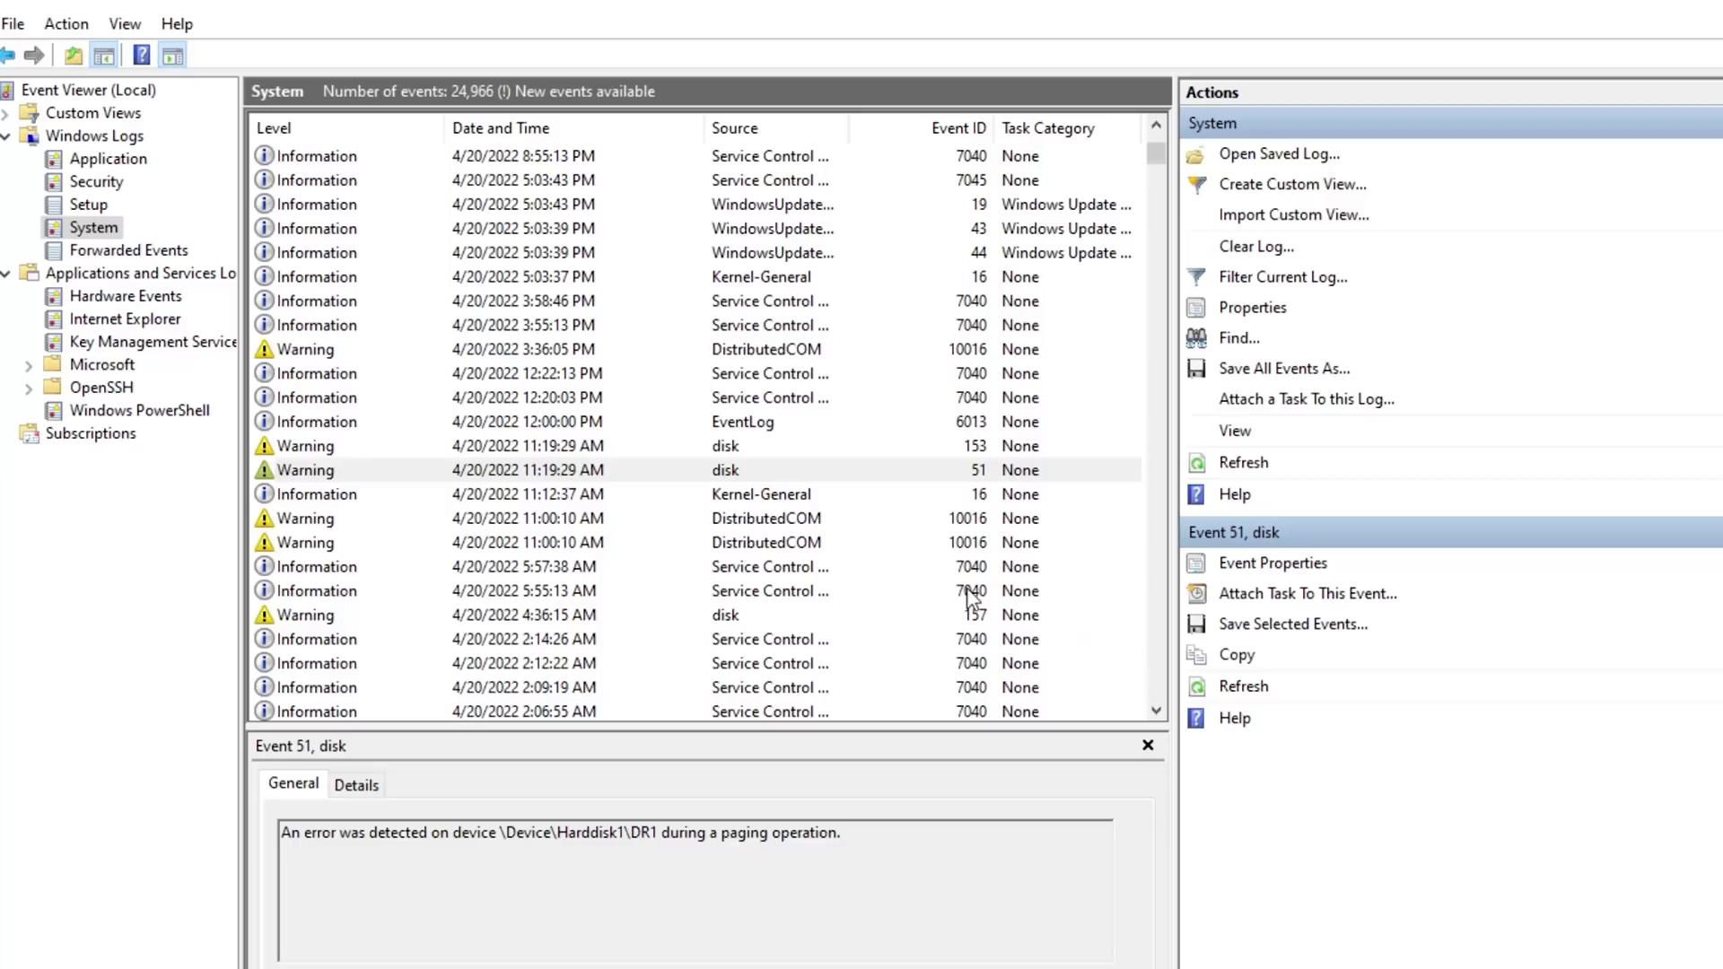
Step through System log events 153, 6013 and 51 to compare their details
{"action": "left_click", "coordinate": [544, 473]}
{"action": "left_click", "coordinate": [563, 493]}
{"action": "left_click", "coordinate": [557, 445]}
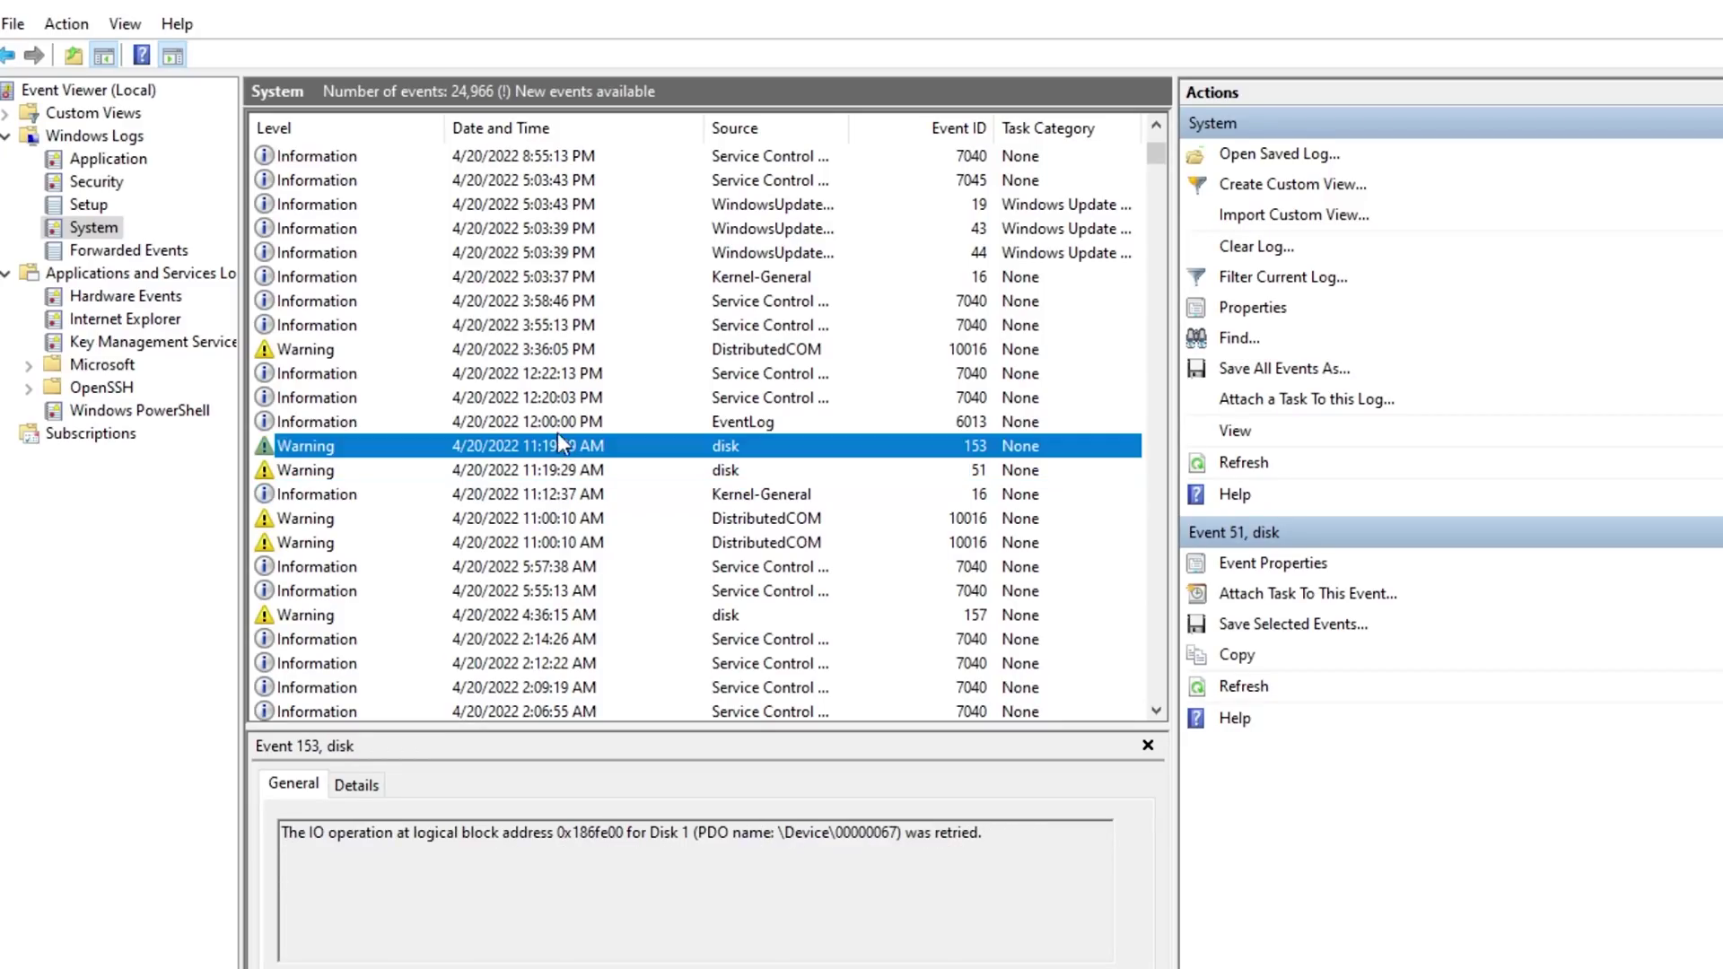
{"action": "left_click", "coordinate": [540, 426]}
{"action": "left_click", "coordinate": [558, 471]}
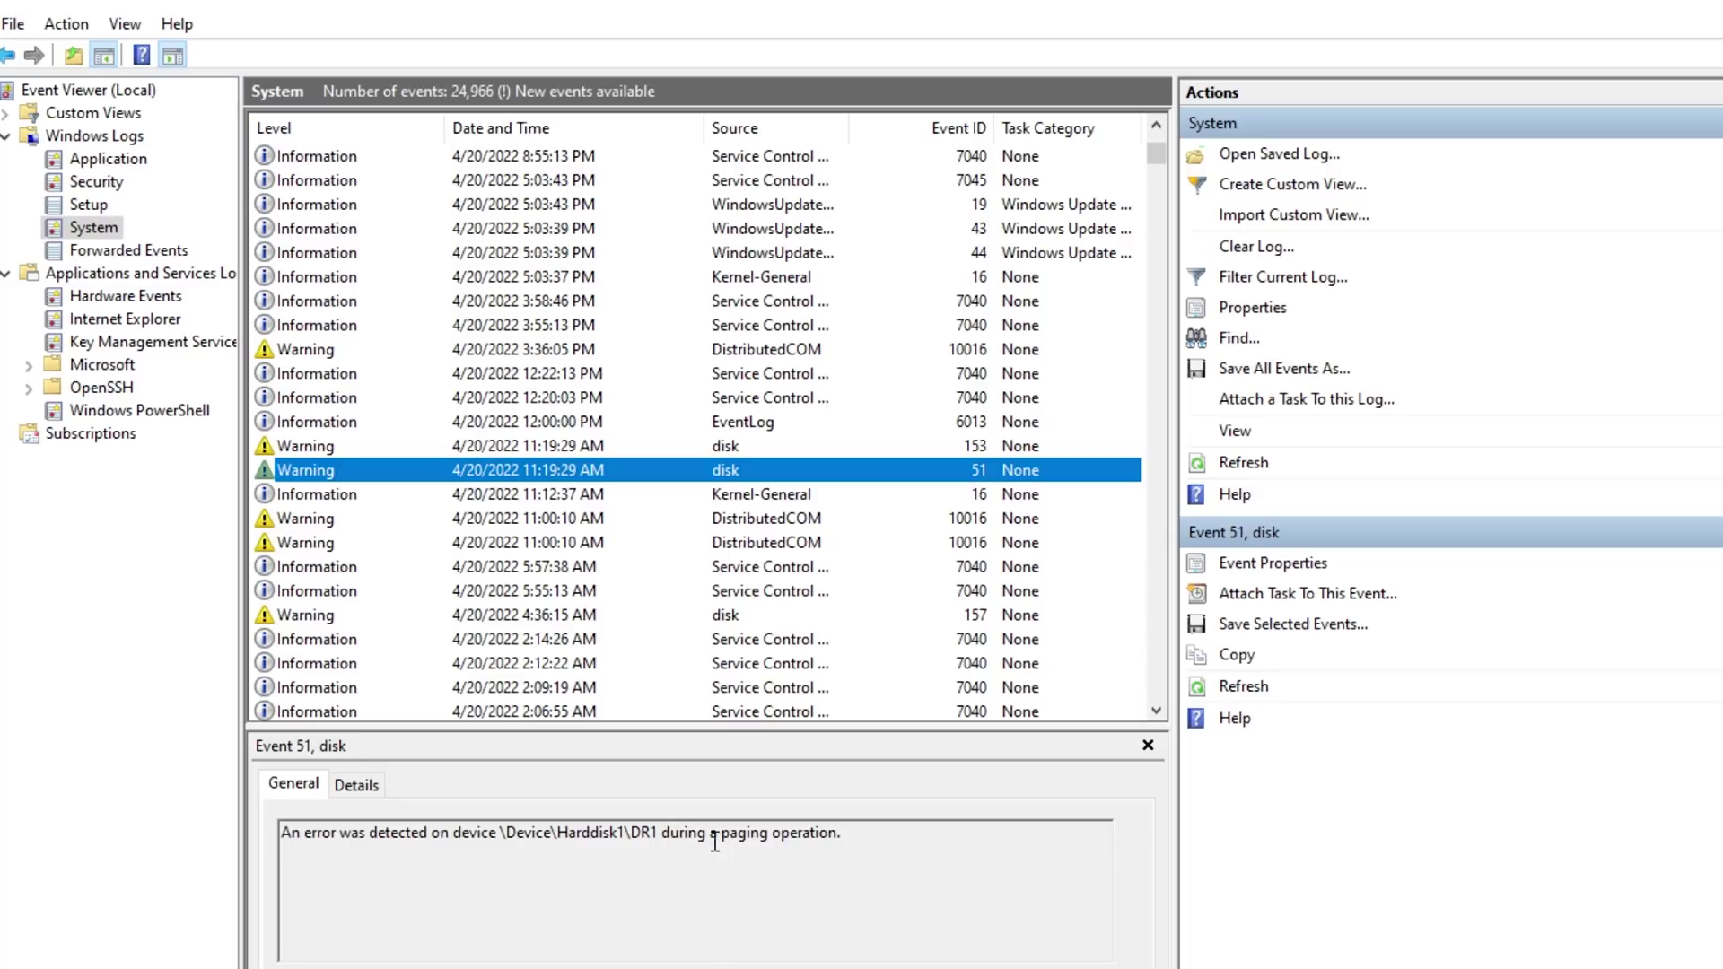
Highlight the device path in Event 51's message and scroll the event list
{"action": "left_click_drag", "start_coordinate": [715, 835], "coordinate": [539, 862]}
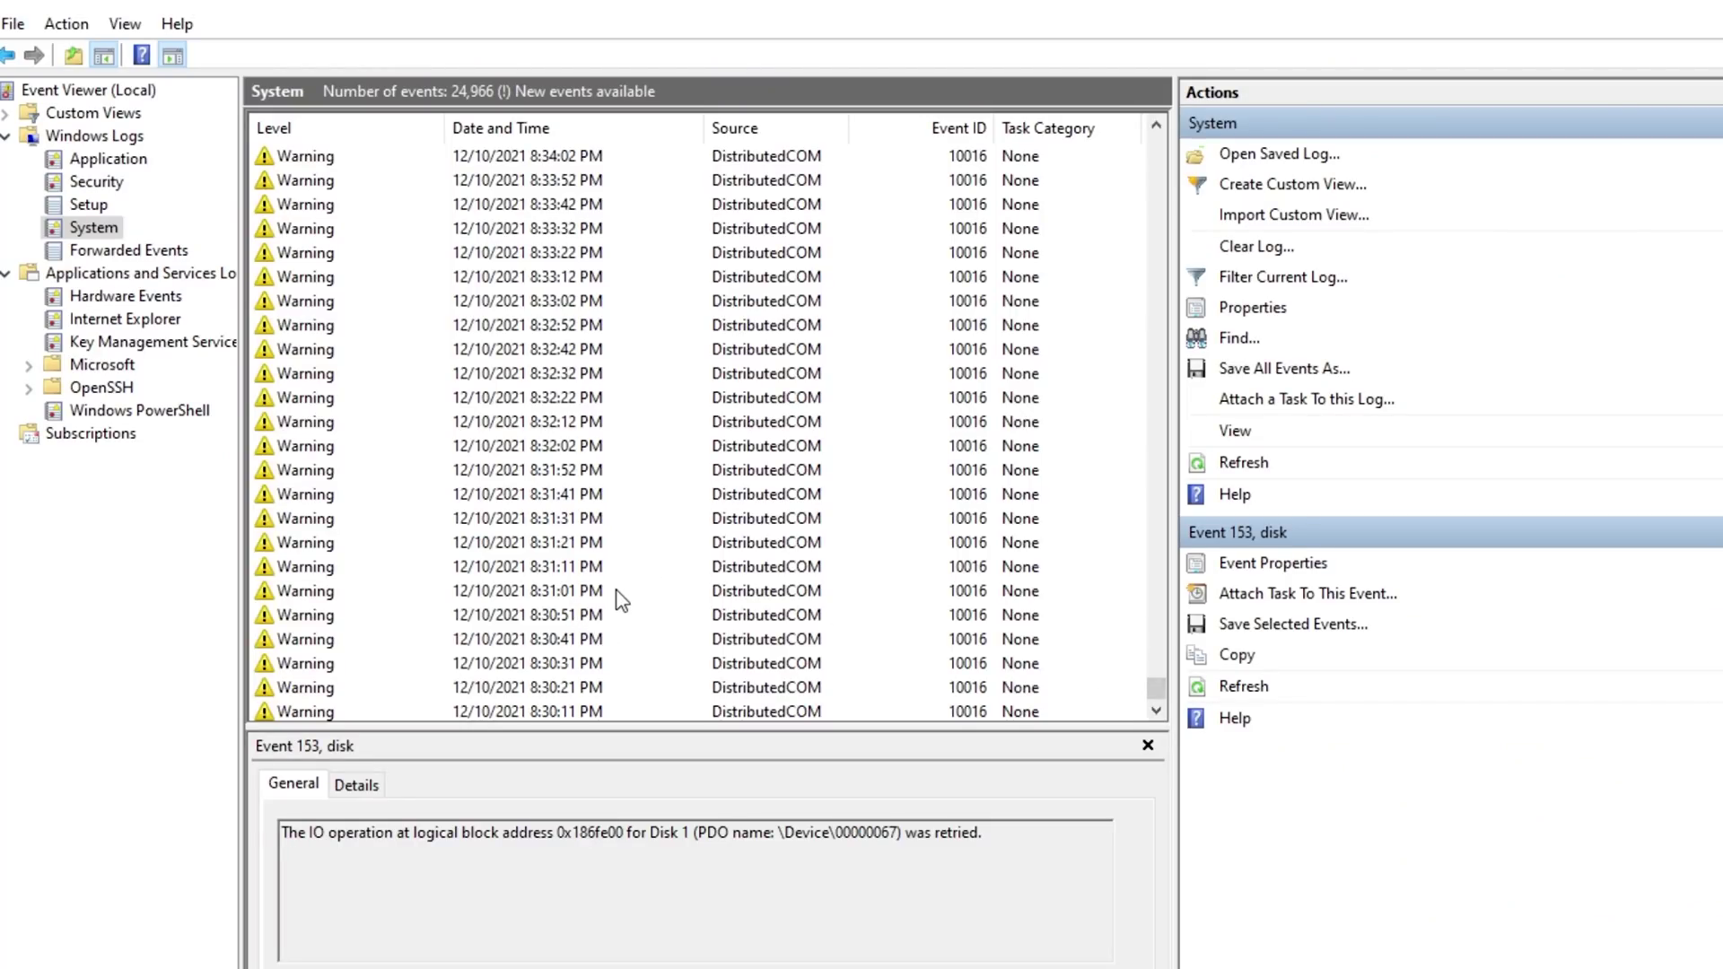
{"action": "scroll", "coordinate": [622, 599], "scroll_direction": "up", "scroll_amount": 6}
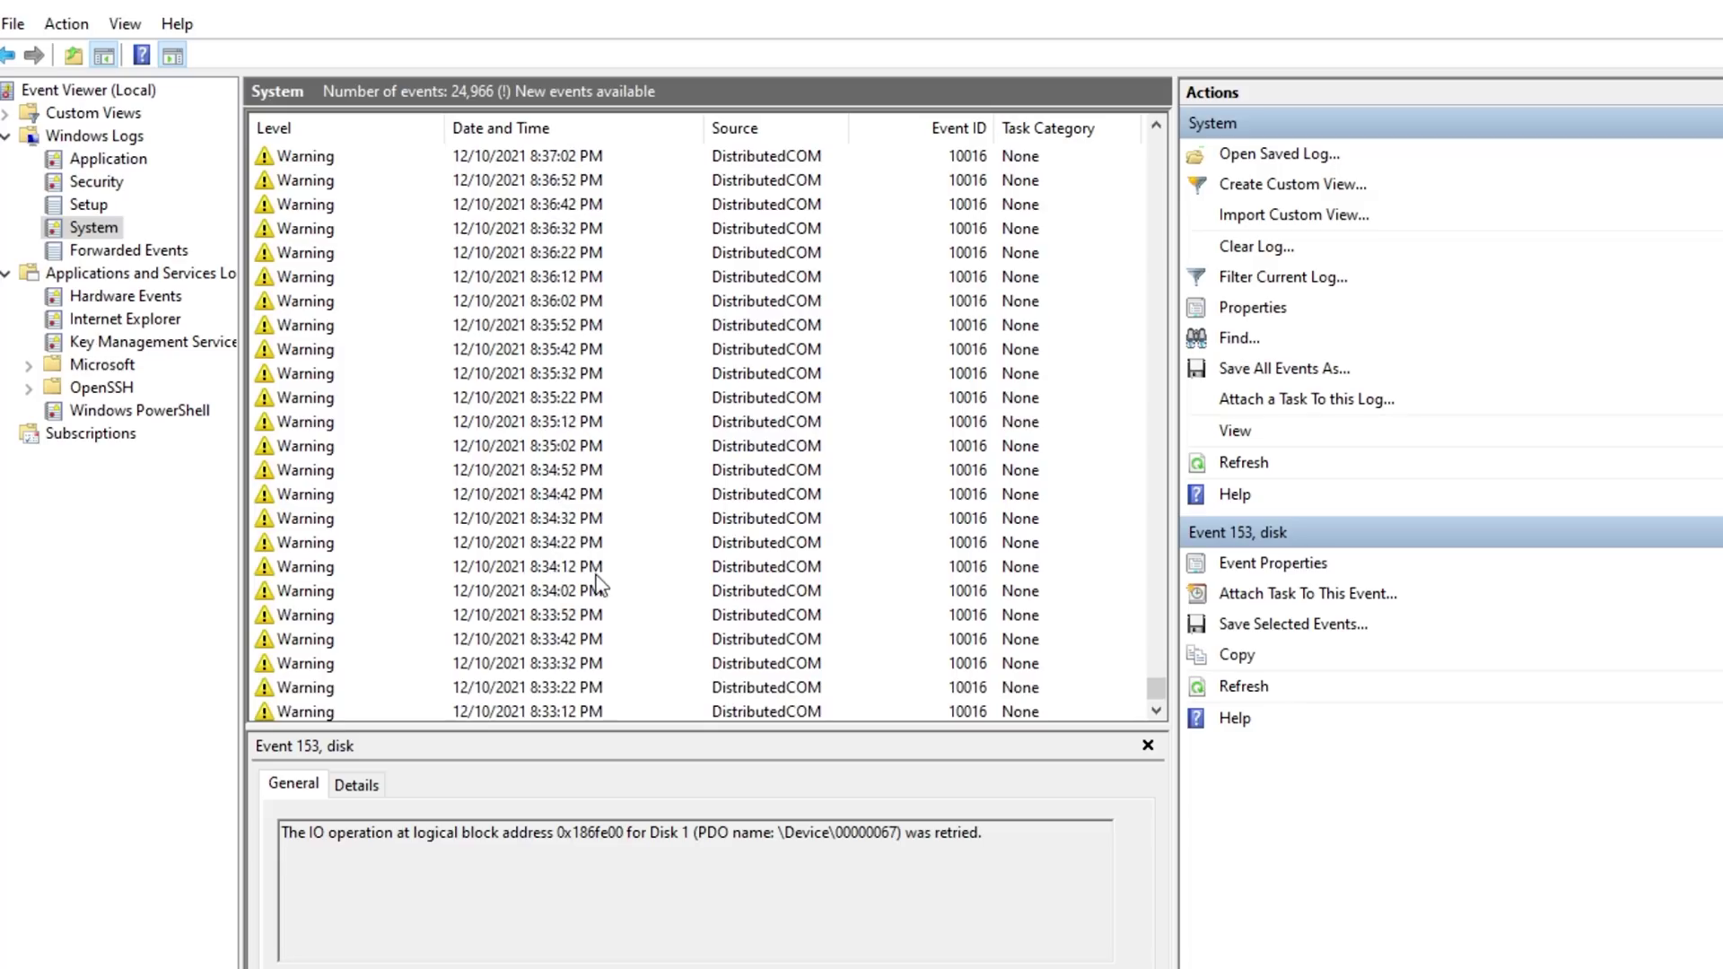
{"action": "scroll", "coordinate": [597, 585], "scroll_direction": "down", "scroll_amount": 6}
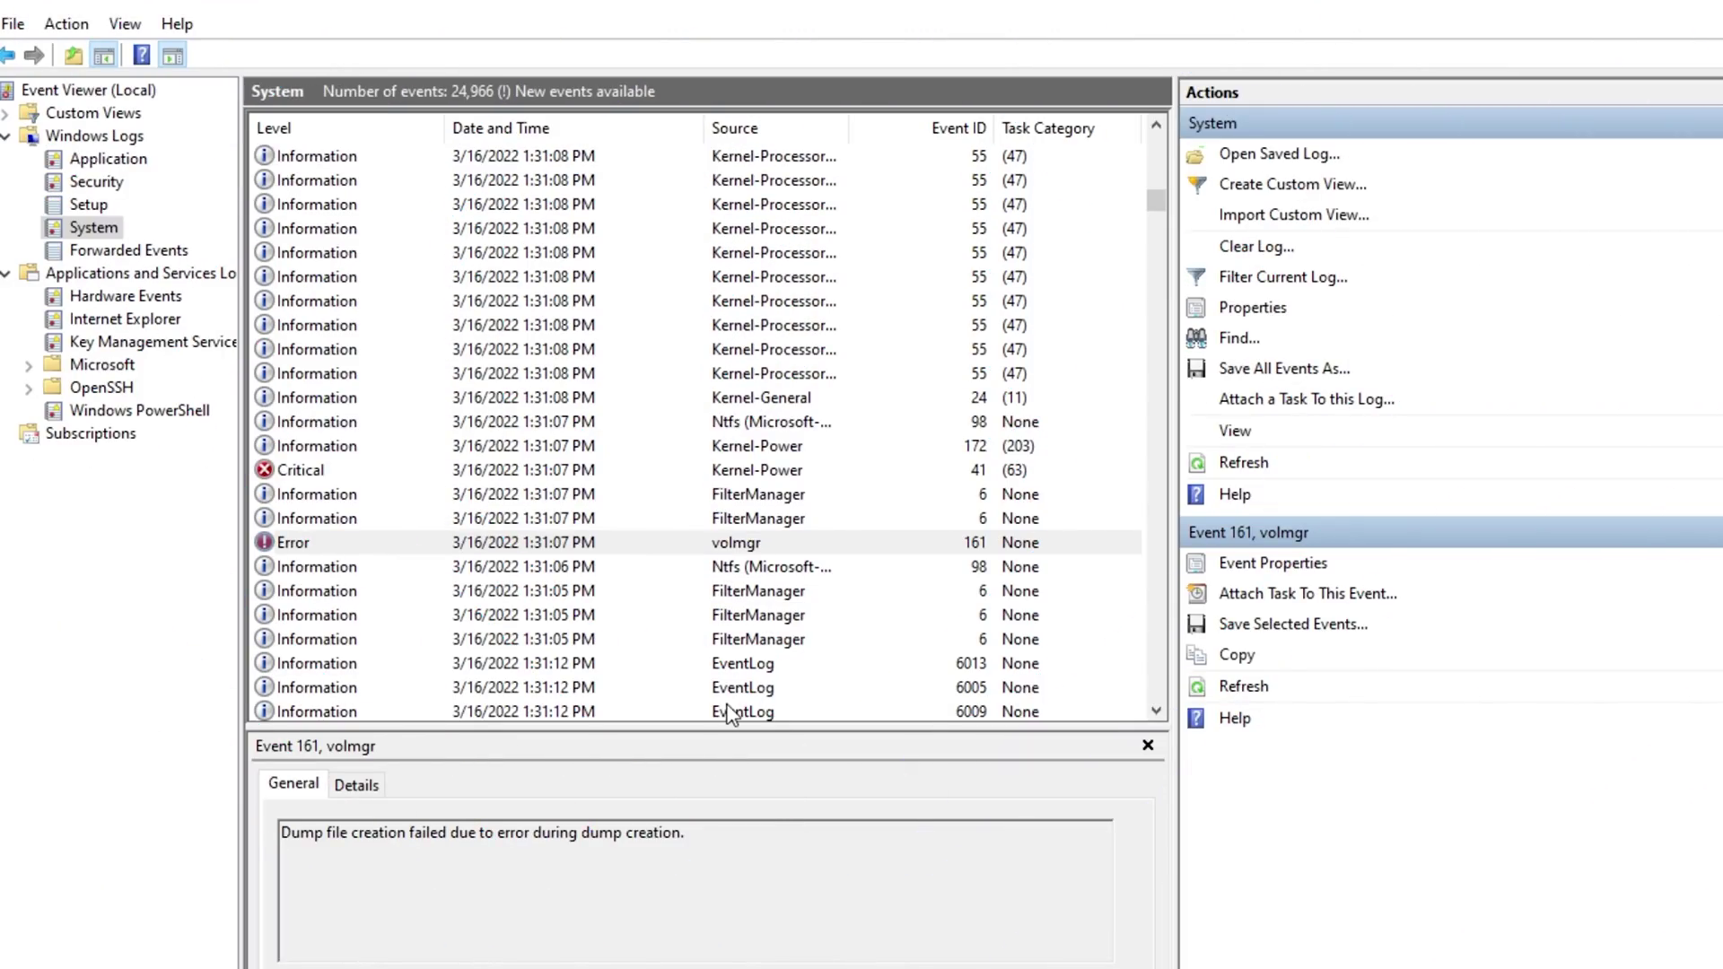
Inspect the Ntfs Event 98 and HAL Event 16 entries in the System log
{"action": "scroll", "coordinate": [467, 537], "scroll_direction": "down", "scroll_amount": 1}
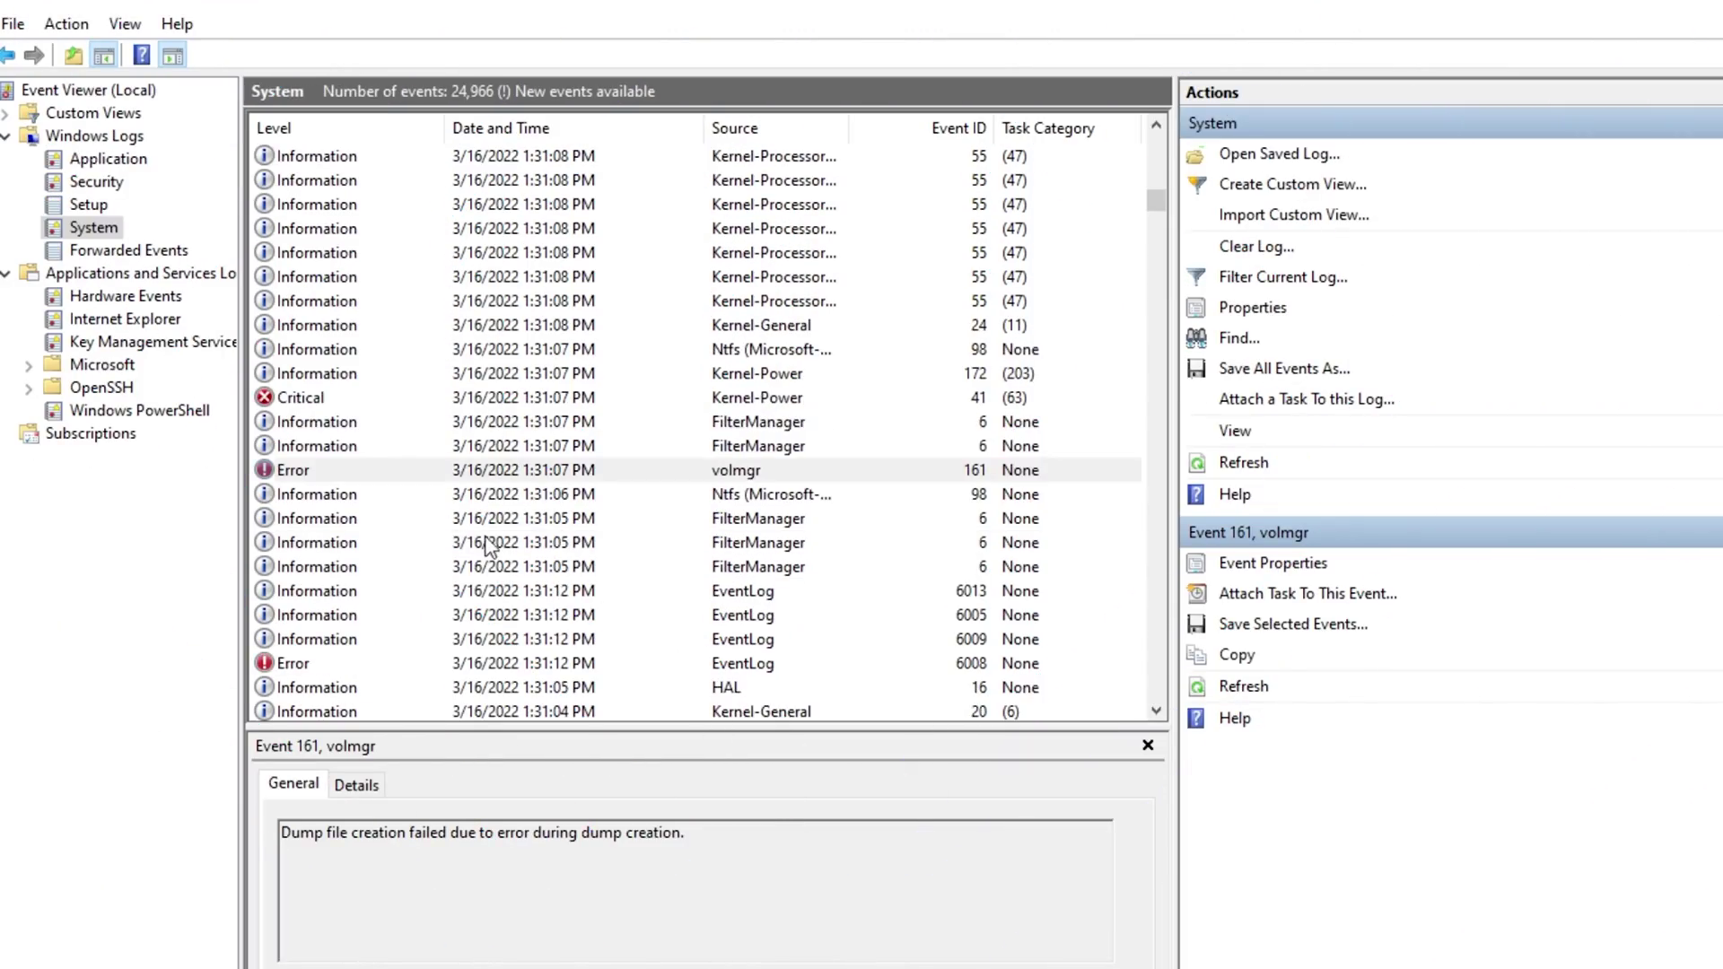
{"action": "left_click", "coordinate": [490, 493]}
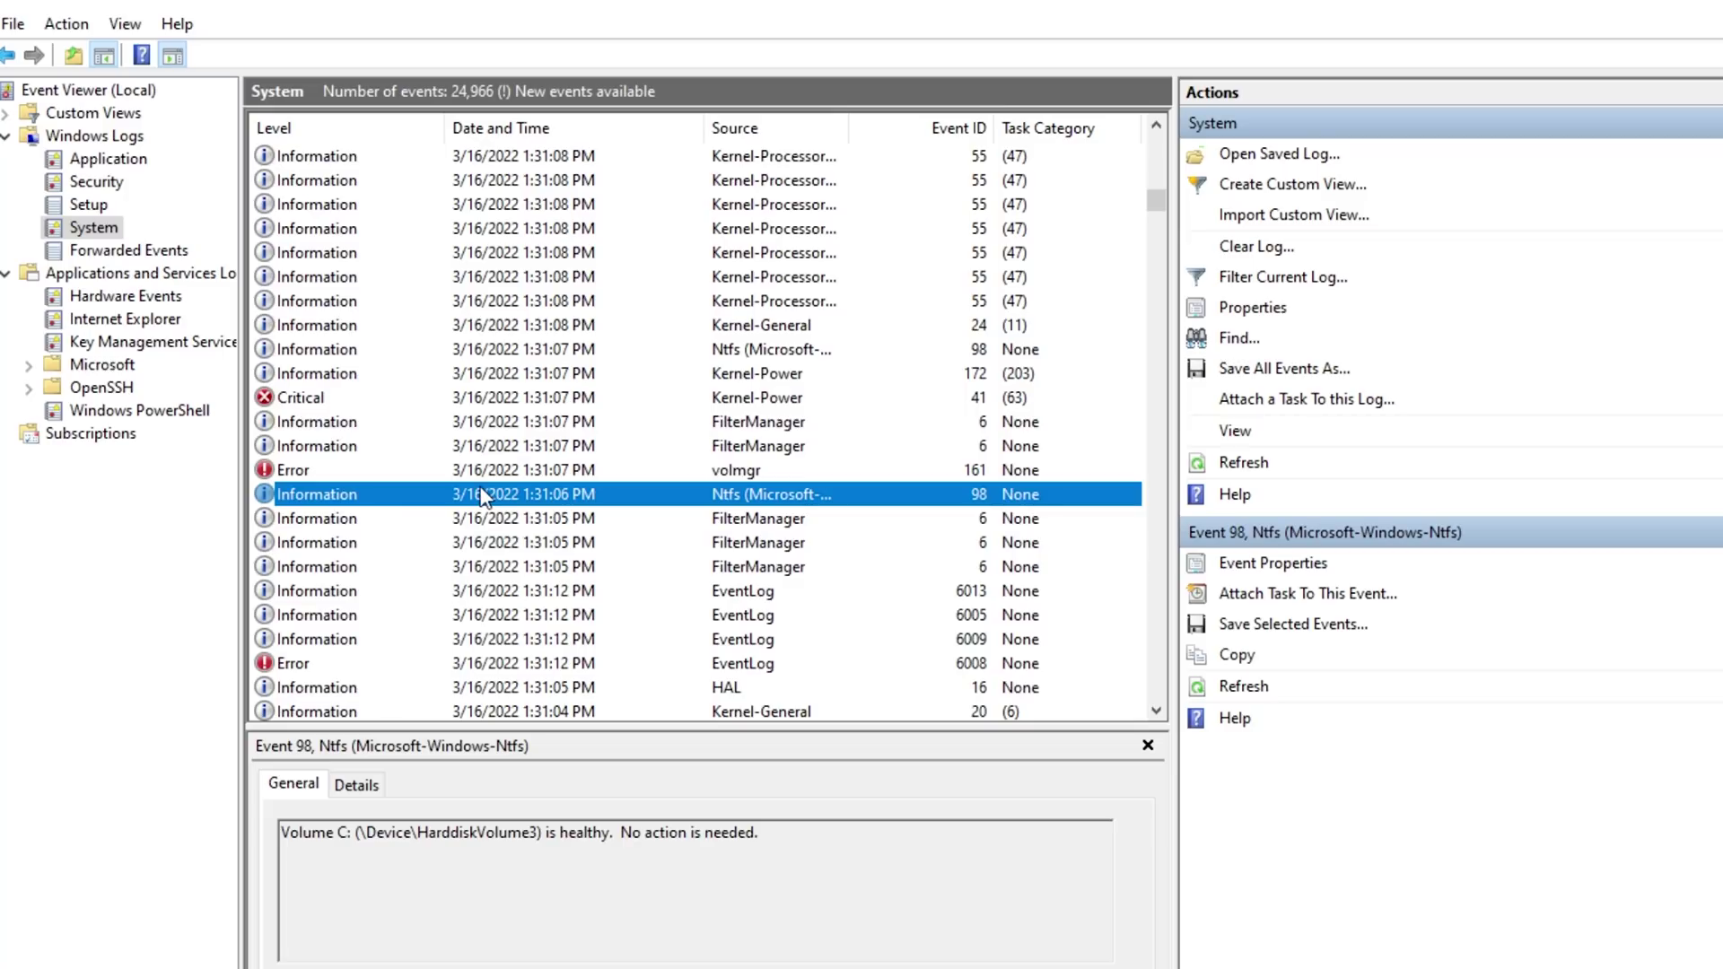
{"action": "left_click", "coordinate": [510, 683]}
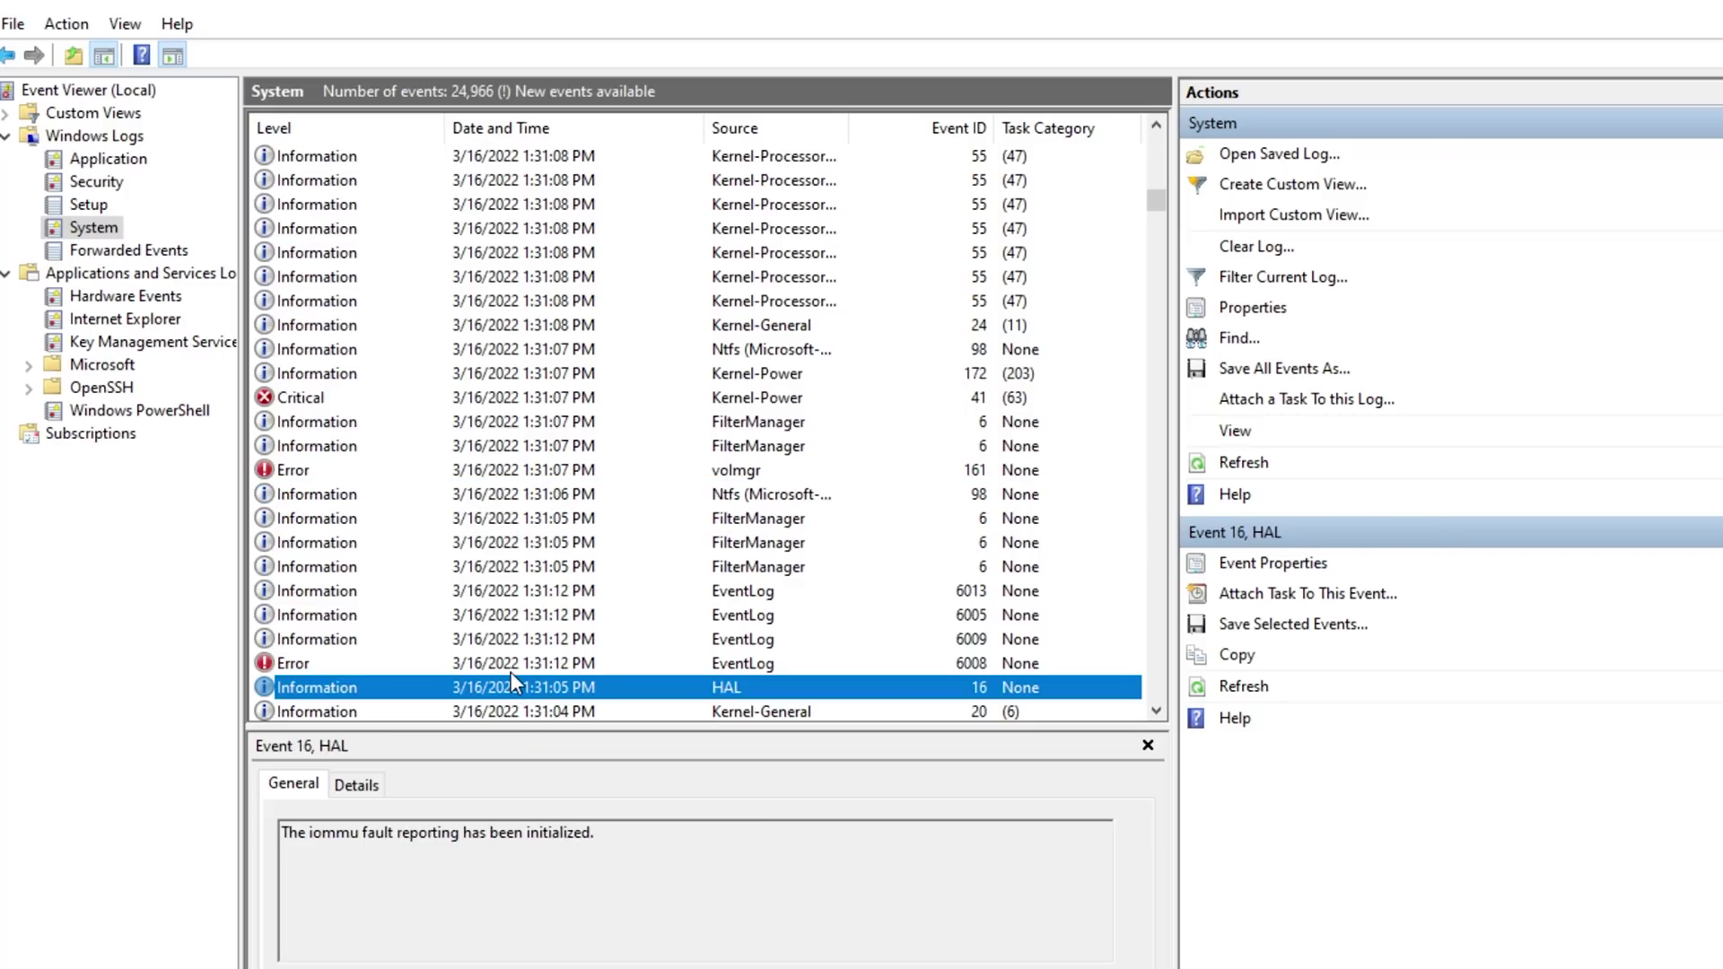
Scroll down, then select Forwarded Events and Applications and Services Logs in the console tree
{"action": "scroll", "coordinate": [538, 588], "scroll_direction": "down", "scroll_amount": 1}
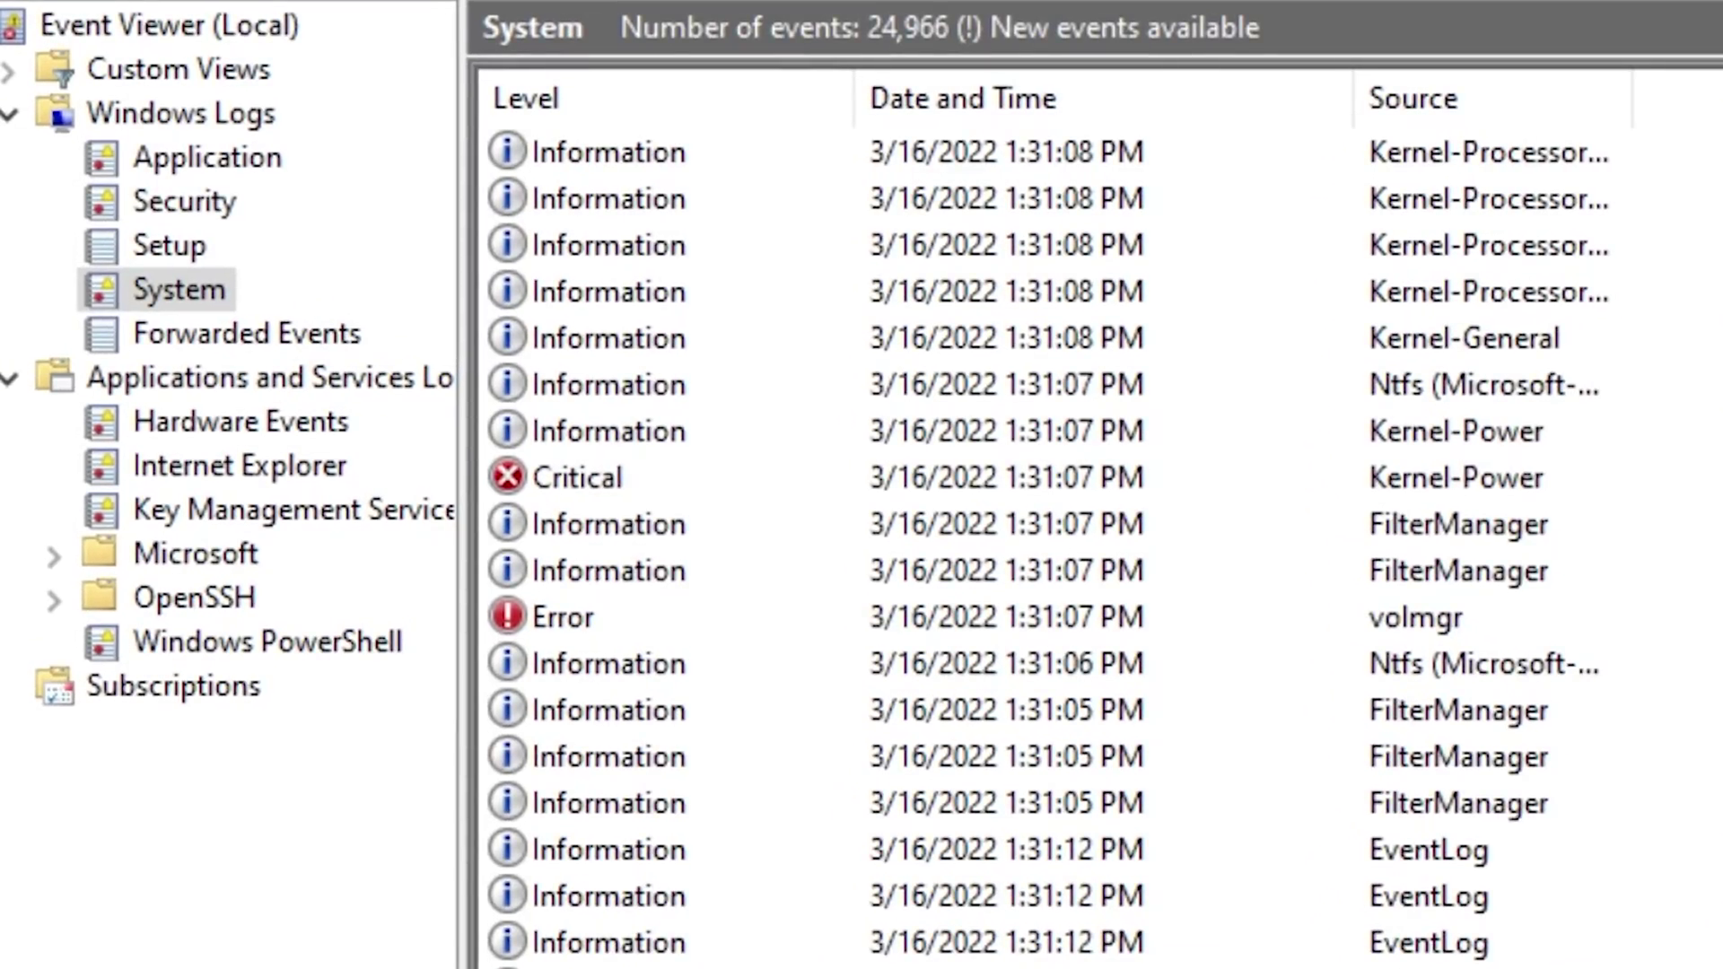
{"action": "scroll", "coordinate": [1077, 538], "scroll_direction": "down", "scroll_amount": 2}
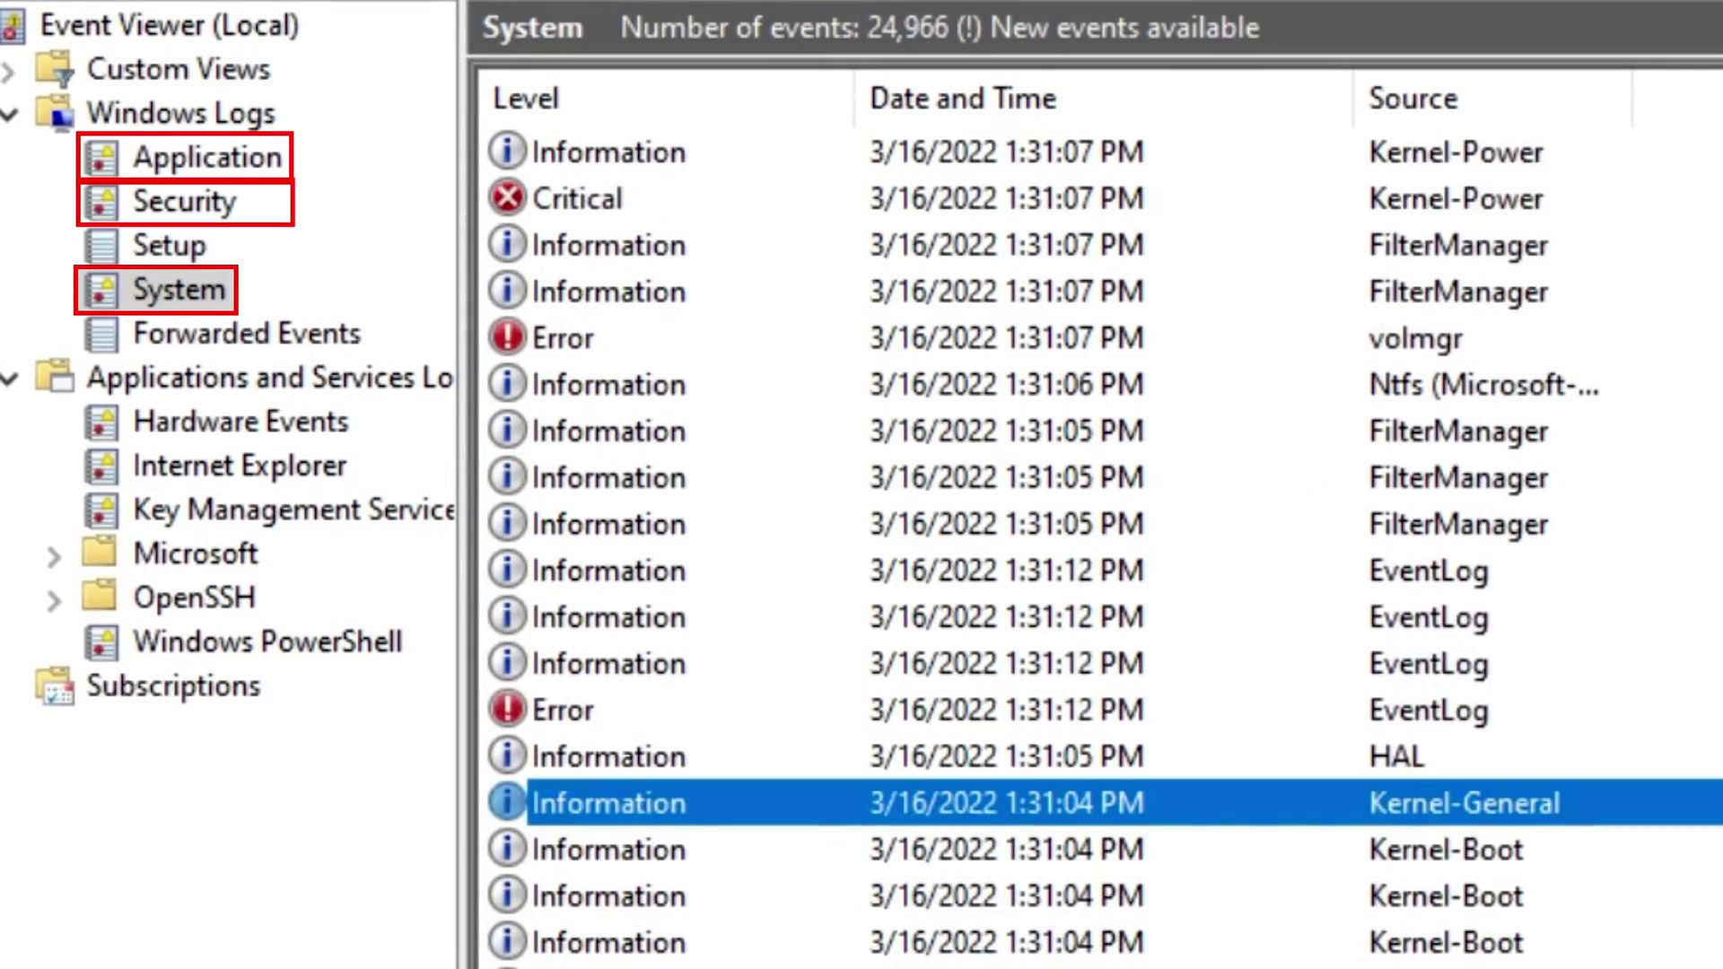
{"action": "scroll", "coordinate": [1095, 539], "scroll_direction": "down", "scroll_amount": 1}
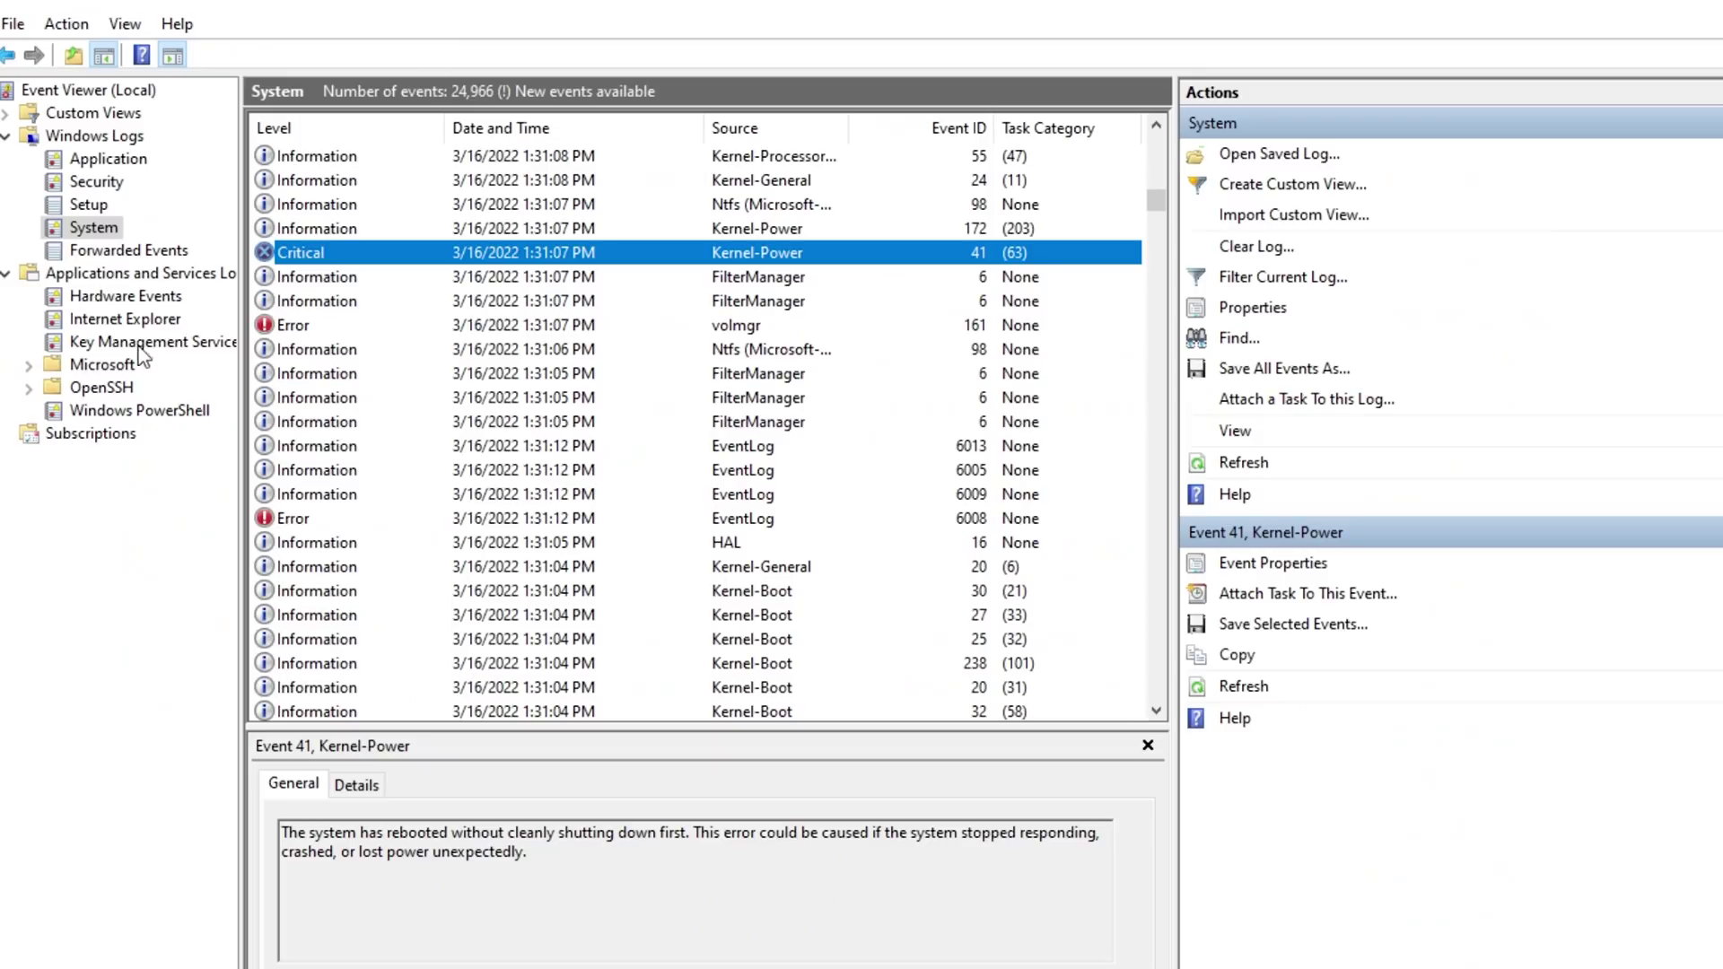
{"action": "left_click", "coordinate": [247, 333]}
{"action": "left_click", "coordinate": [234, 377]}
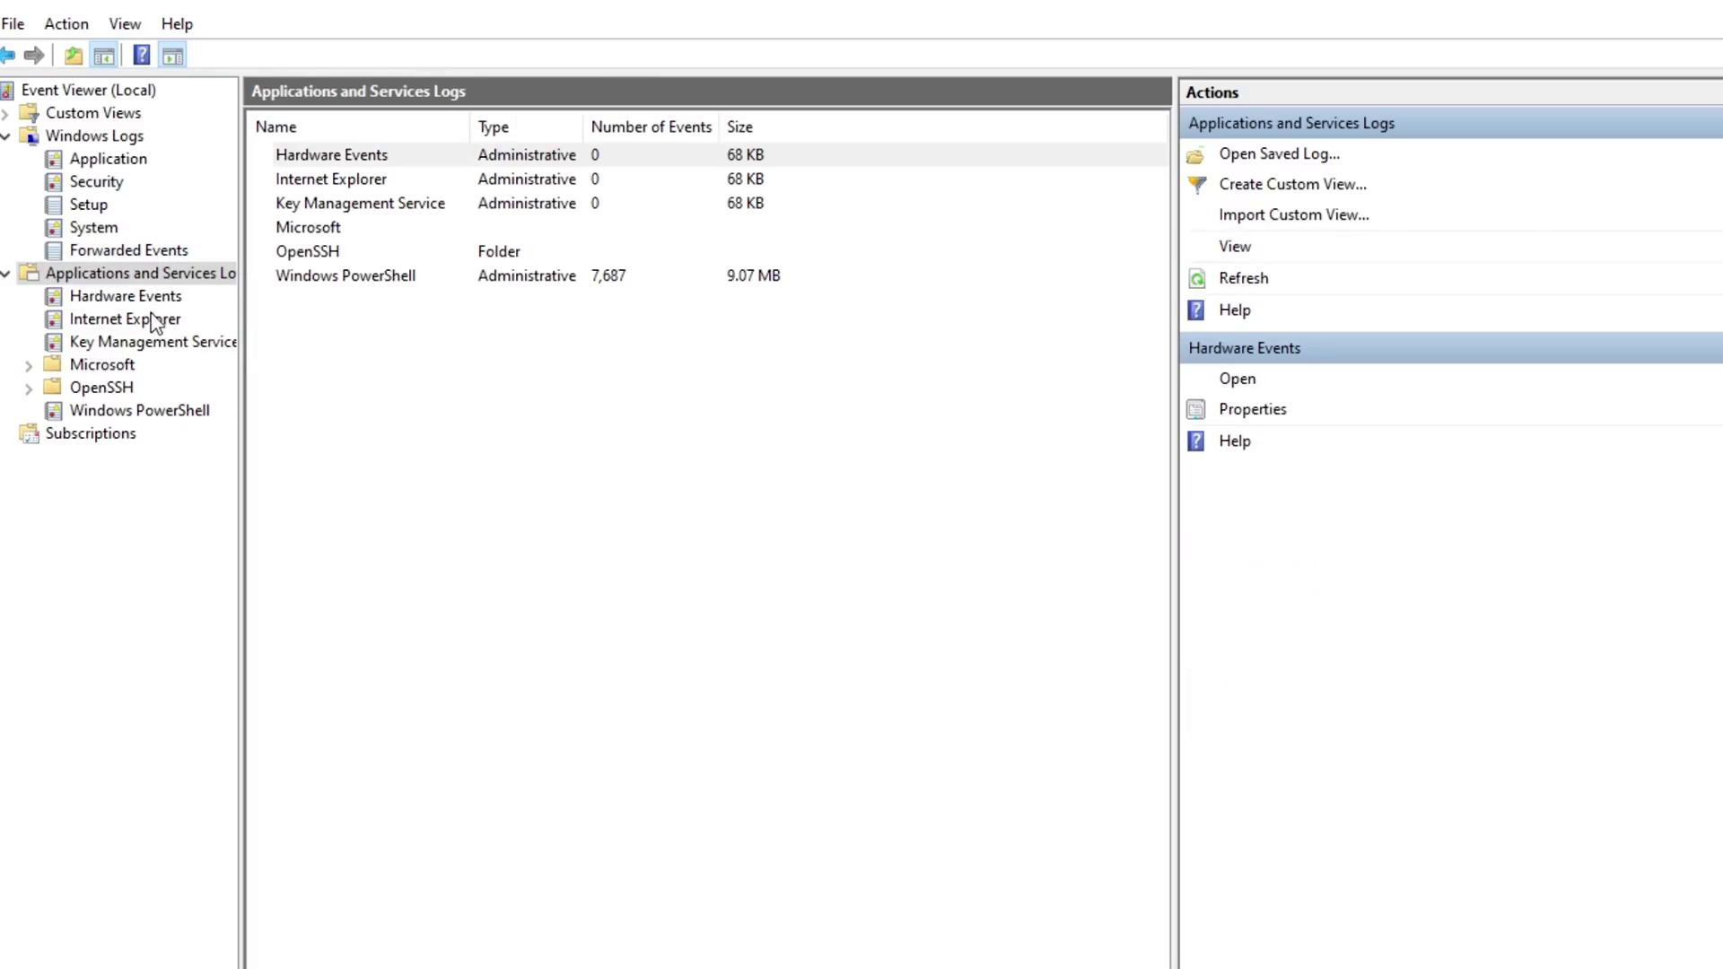
Expand the Microsoft folder under Applications and Services Logs
{"action": "left_click", "coordinate": [29, 366]}
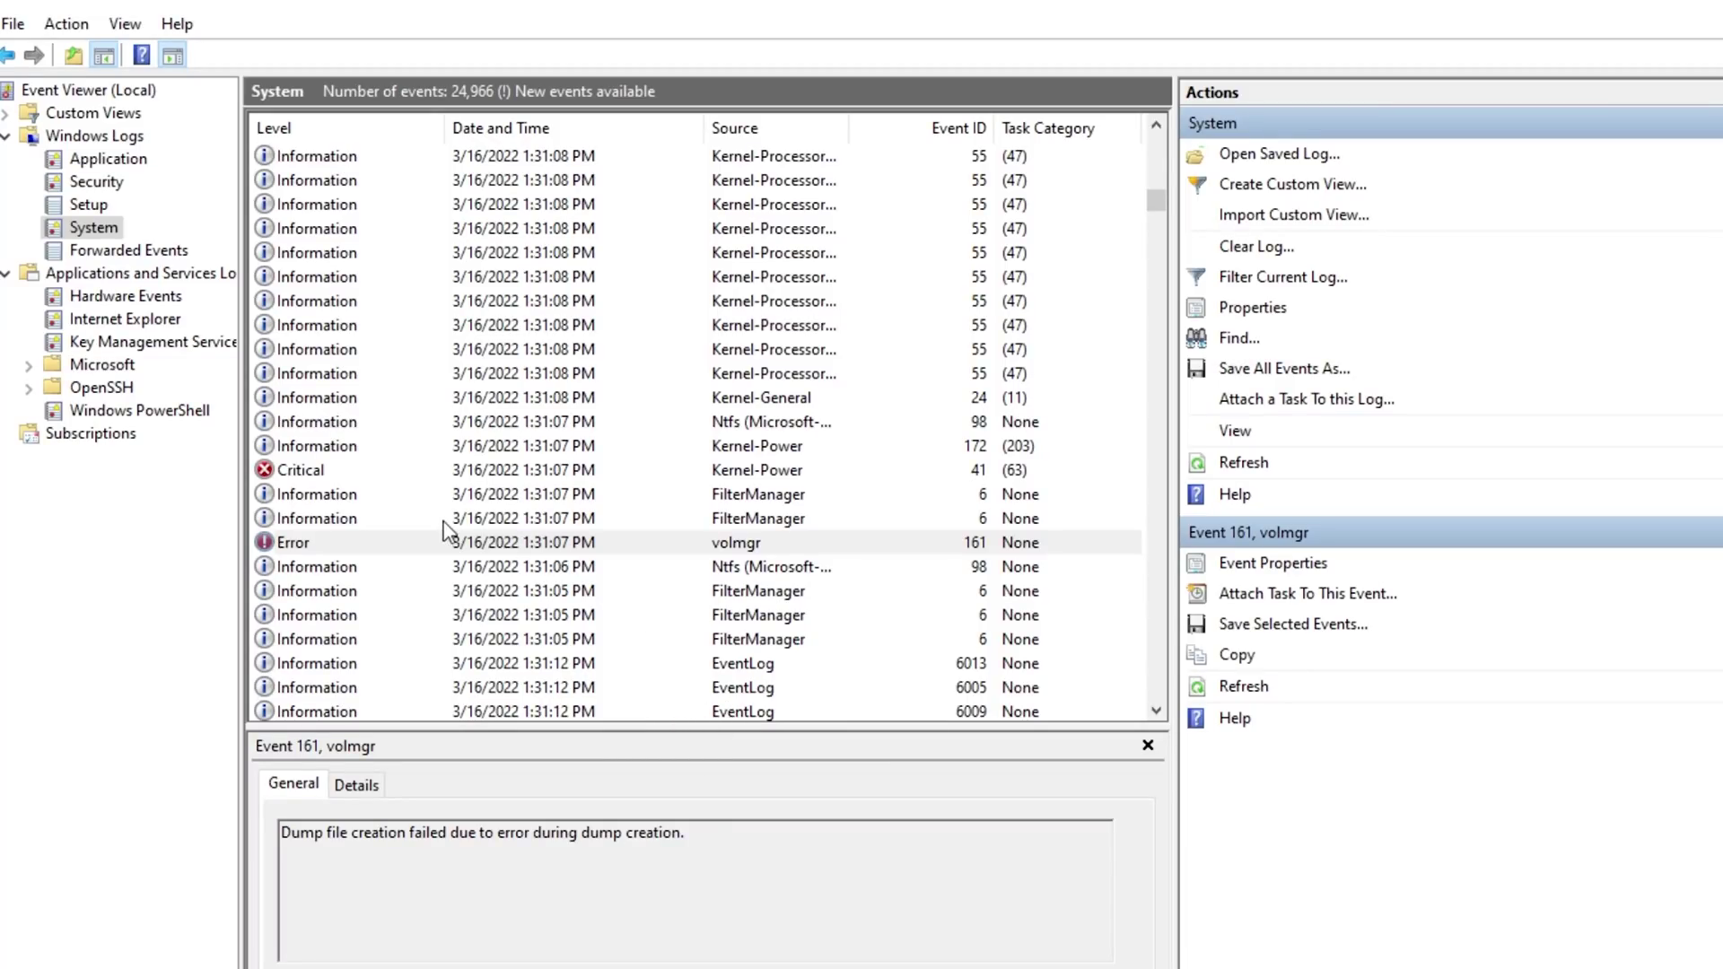
Revisit events 98, 16, 153 and 6013, then mark the device path in Event 51
{"action": "scroll", "coordinate": [458, 543], "scroll_direction": "down", "scroll_amount": 1}
{"action": "left_click", "coordinate": [501, 495]}
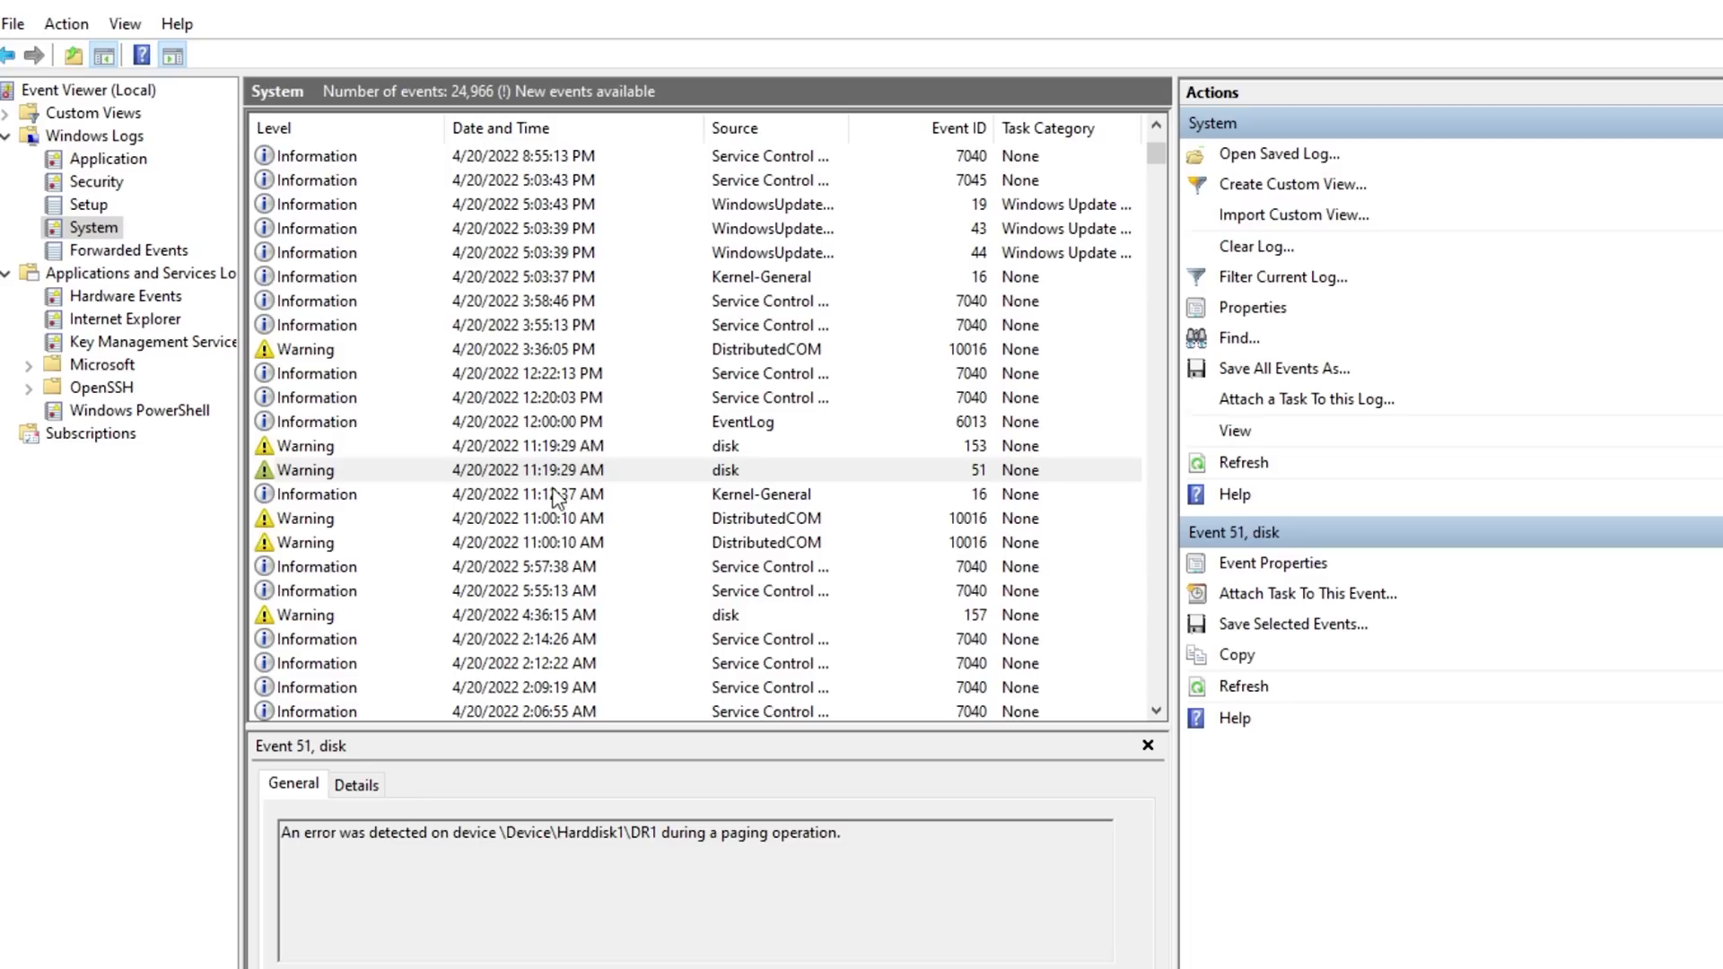
{"action": "left_click", "coordinate": [567, 491]}
{"action": "left_click", "coordinate": [551, 446]}
{"action": "left_click", "coordinate": [539, 429]}
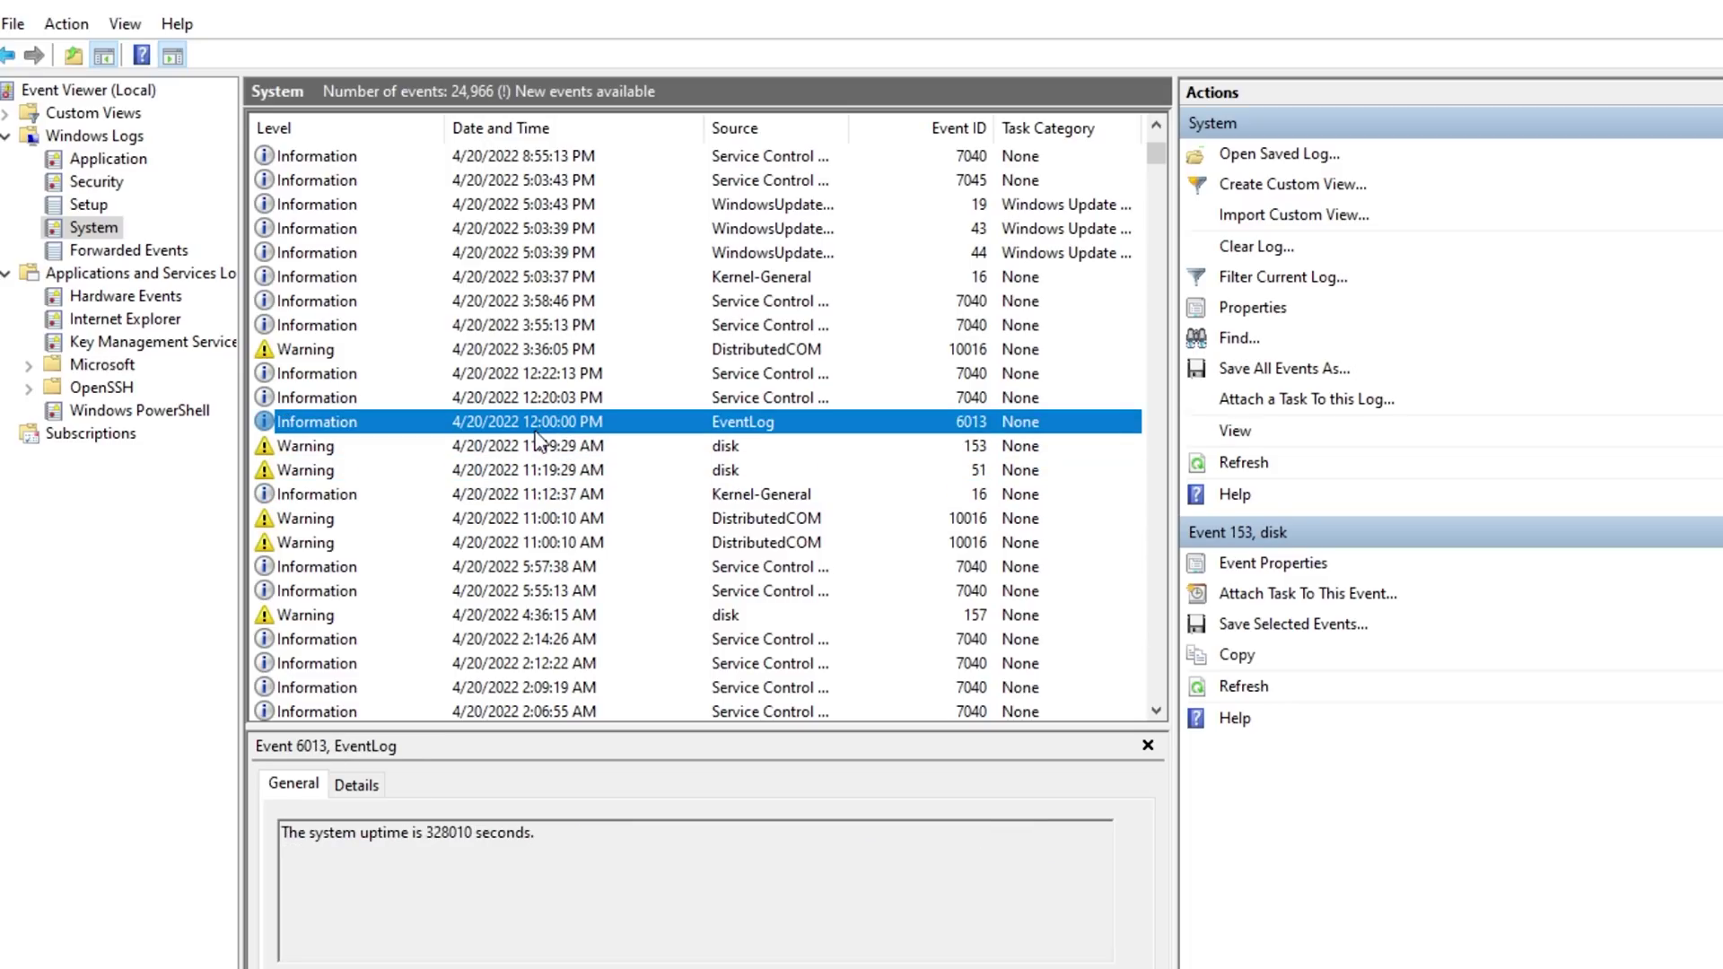
{"action": "left_click", "coordinate": [560, 472]}
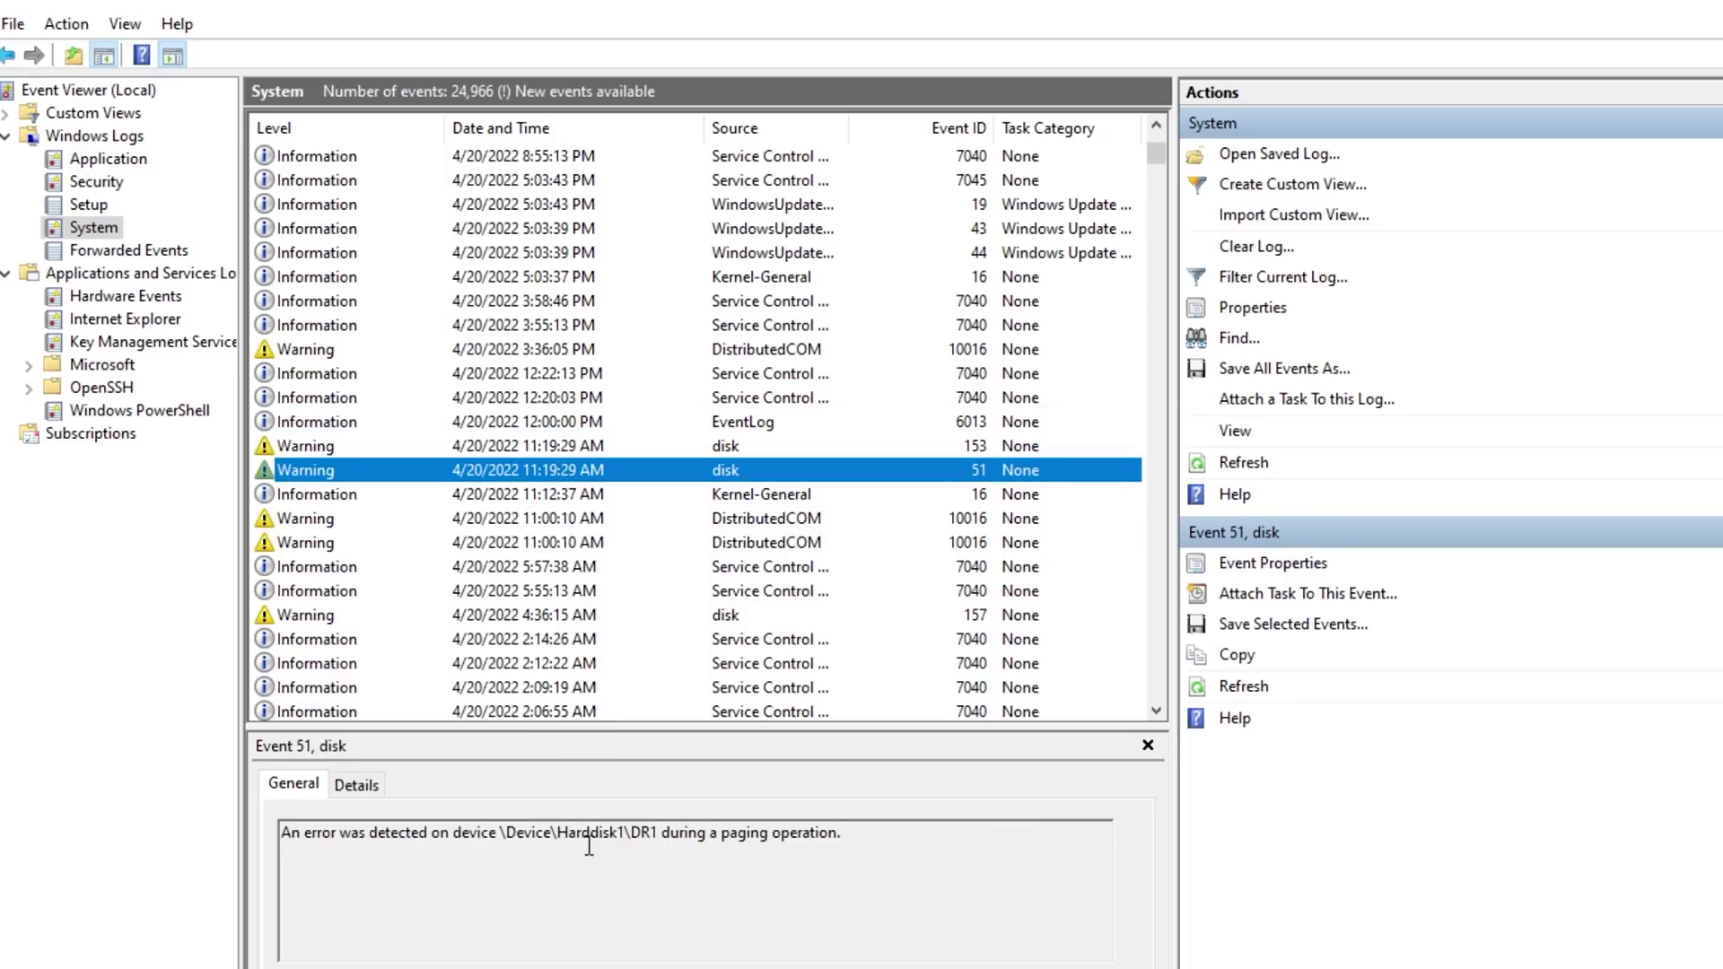
{"action": "left_click_drag", "start_coordinate": [700, 839], "coordinate": [539, 862]}
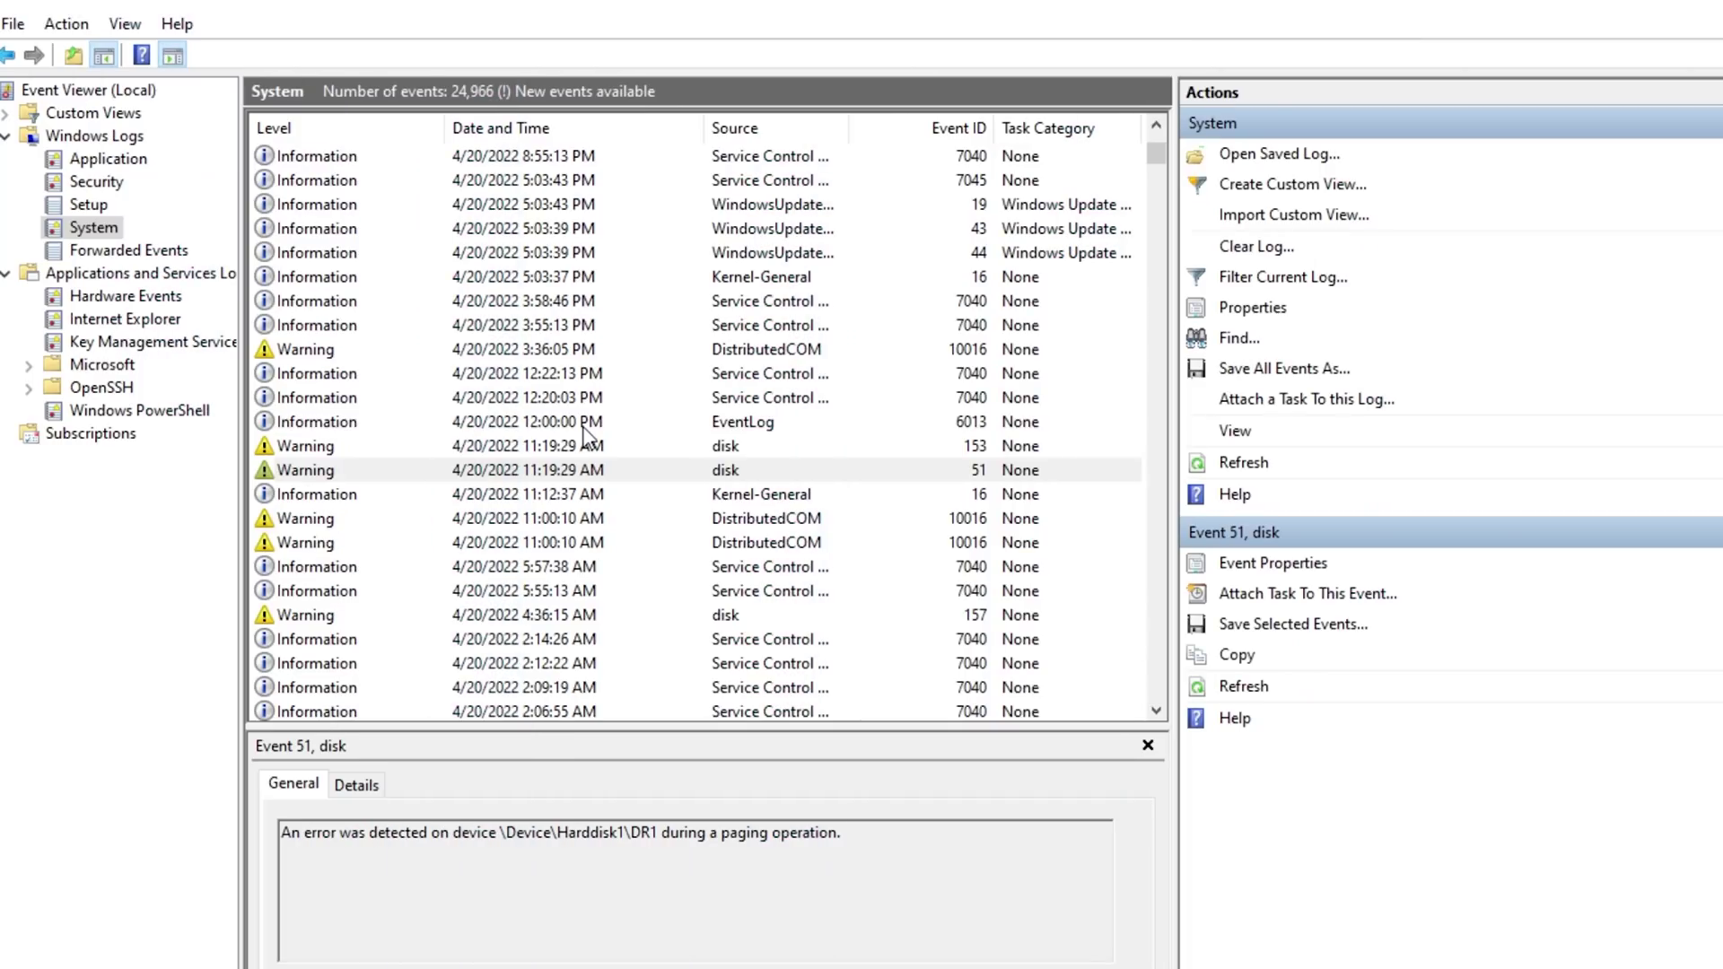
Return to Event 51, highlight the Harddisk1\DR1 device name, and bring up the Win+X menu
{"action": "left_click", "coordinate": [552, 472]}
{"action": "left_click", "coordinate": [562, 453]}
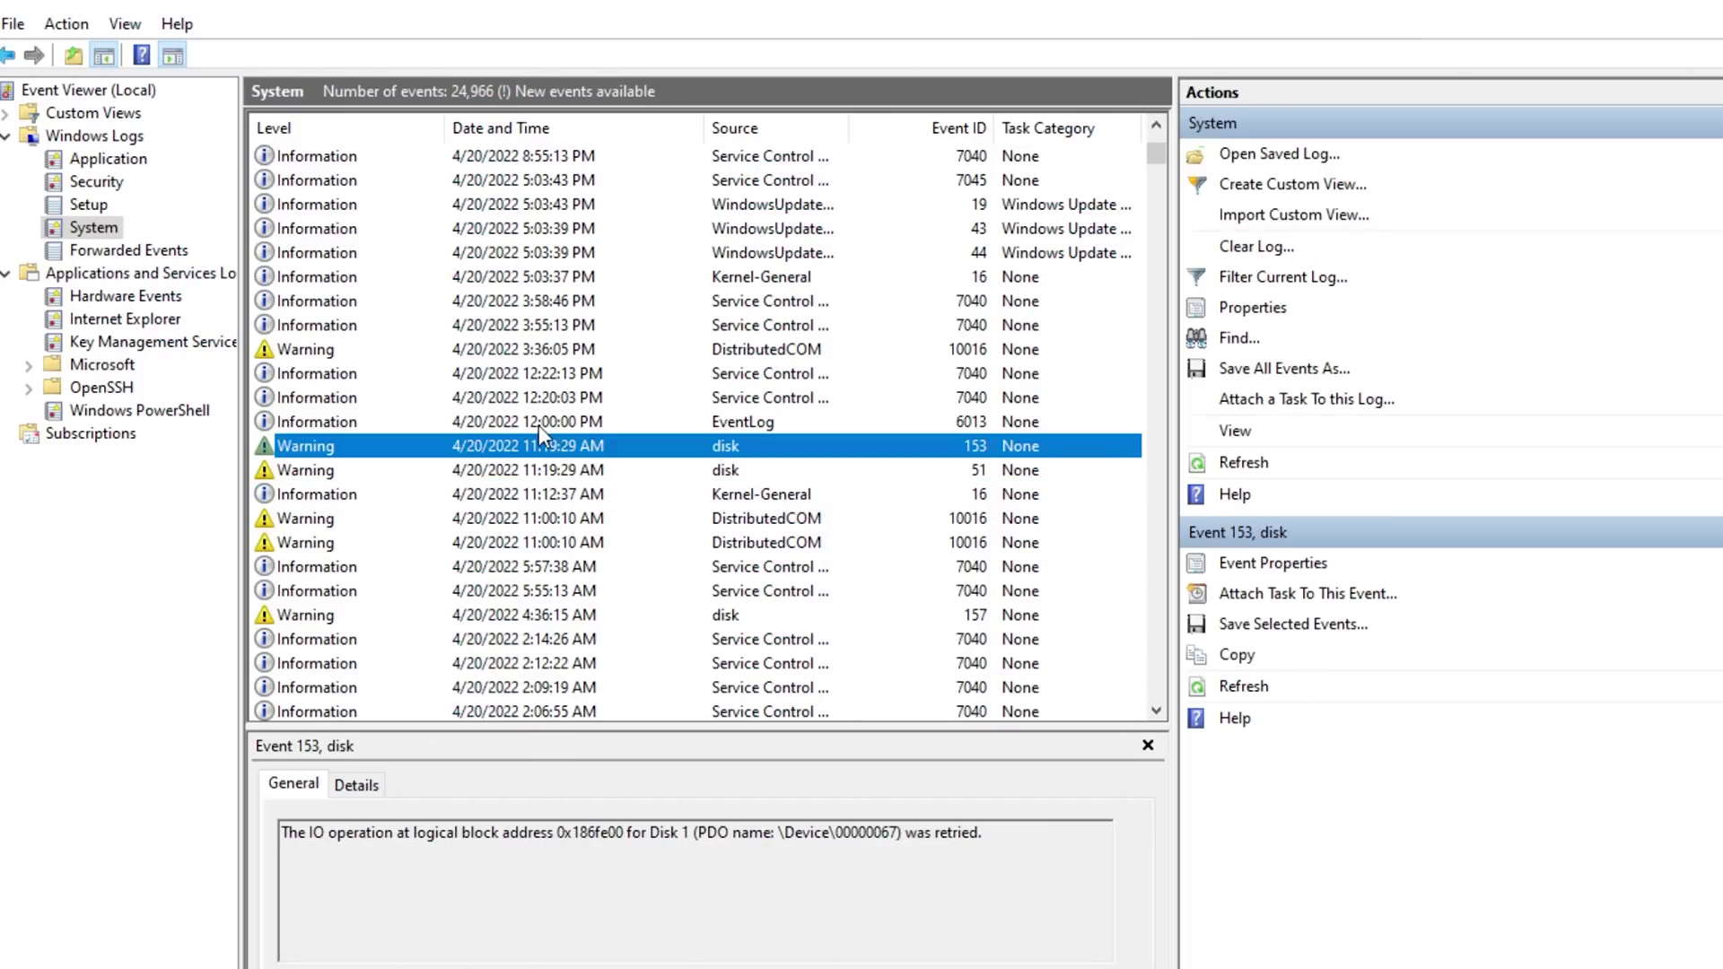
{"action": "left_click", "coordinate": [537, 427]}
{"action": "left_click", "coordinate": [560, 470]}
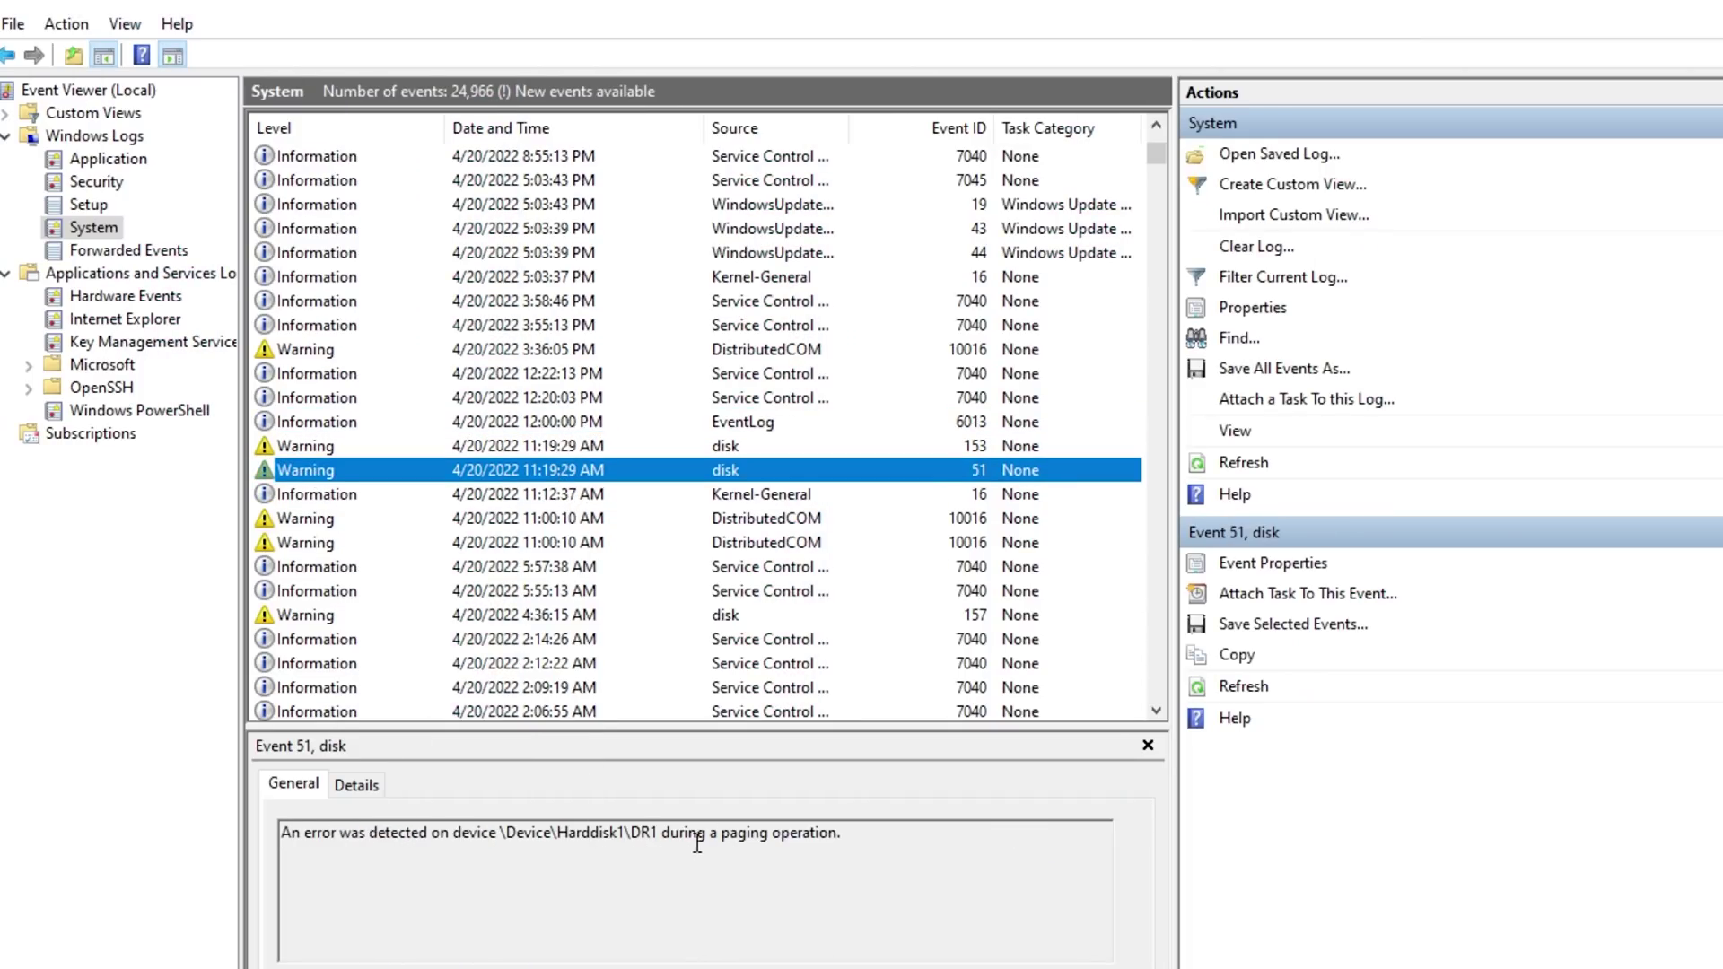
{"action": "left_click_drag", "start_coordinate": [697, 844], "coordinate": [538, 862]}
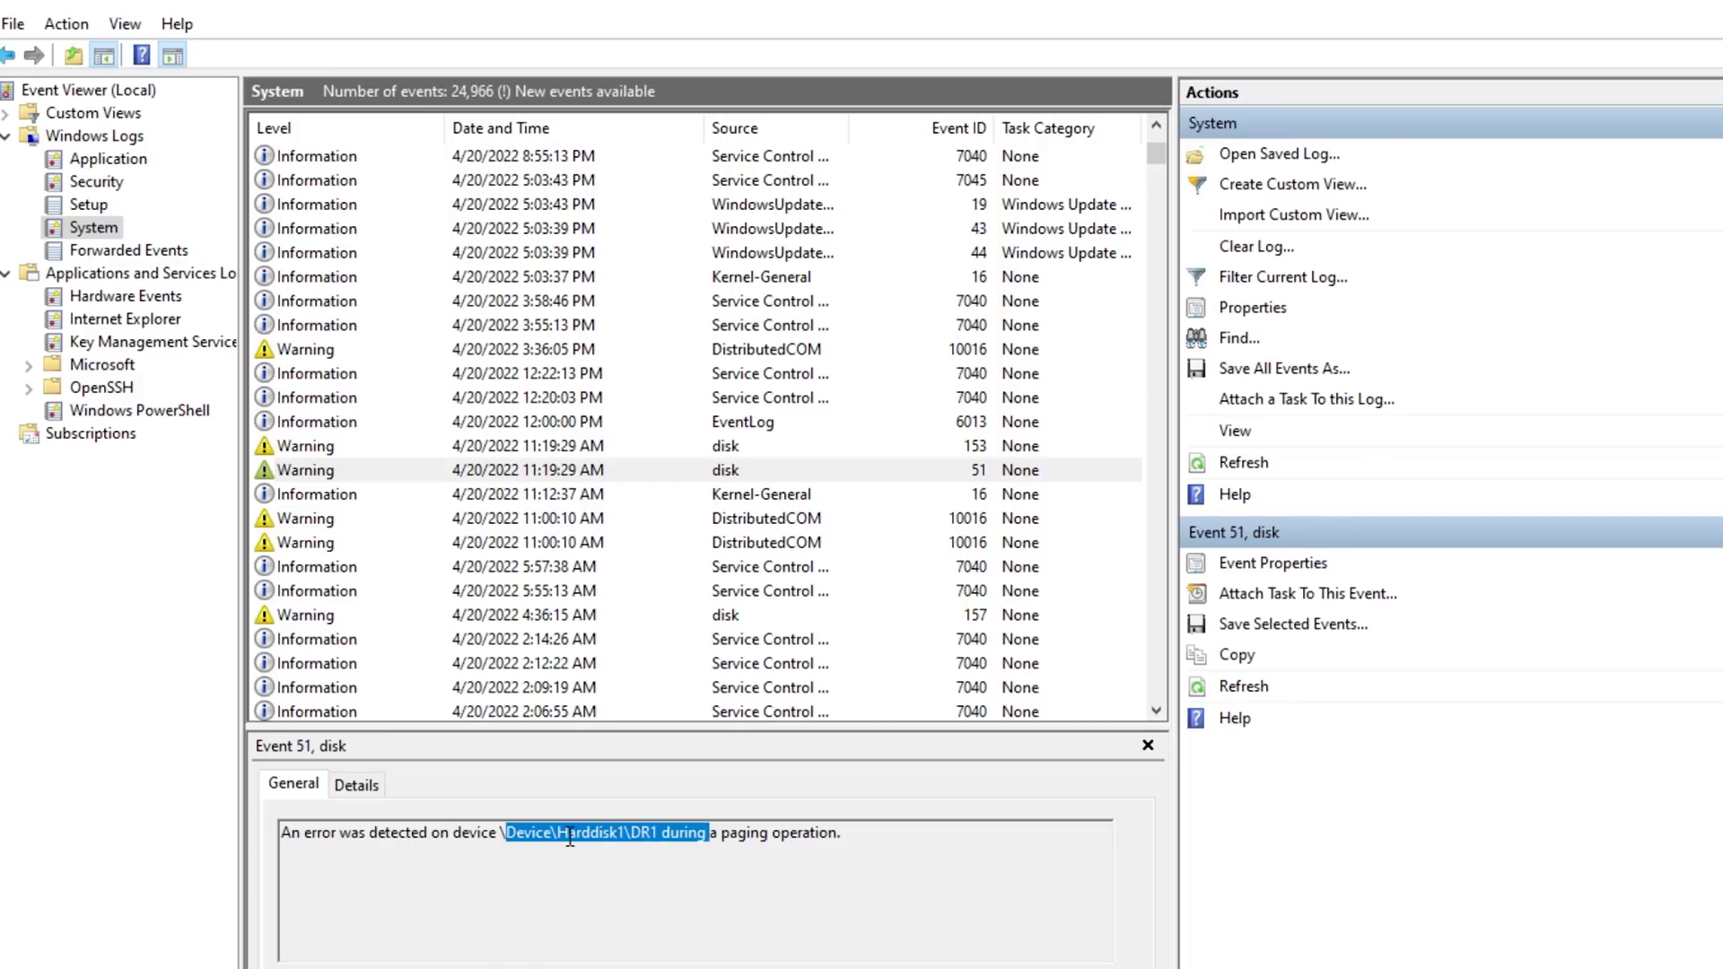
{"action": "left_click_drag", "start_coordinate": [655, 839], "coordinate": [596, 840]}
{"action": "key", "text": "super+x"}
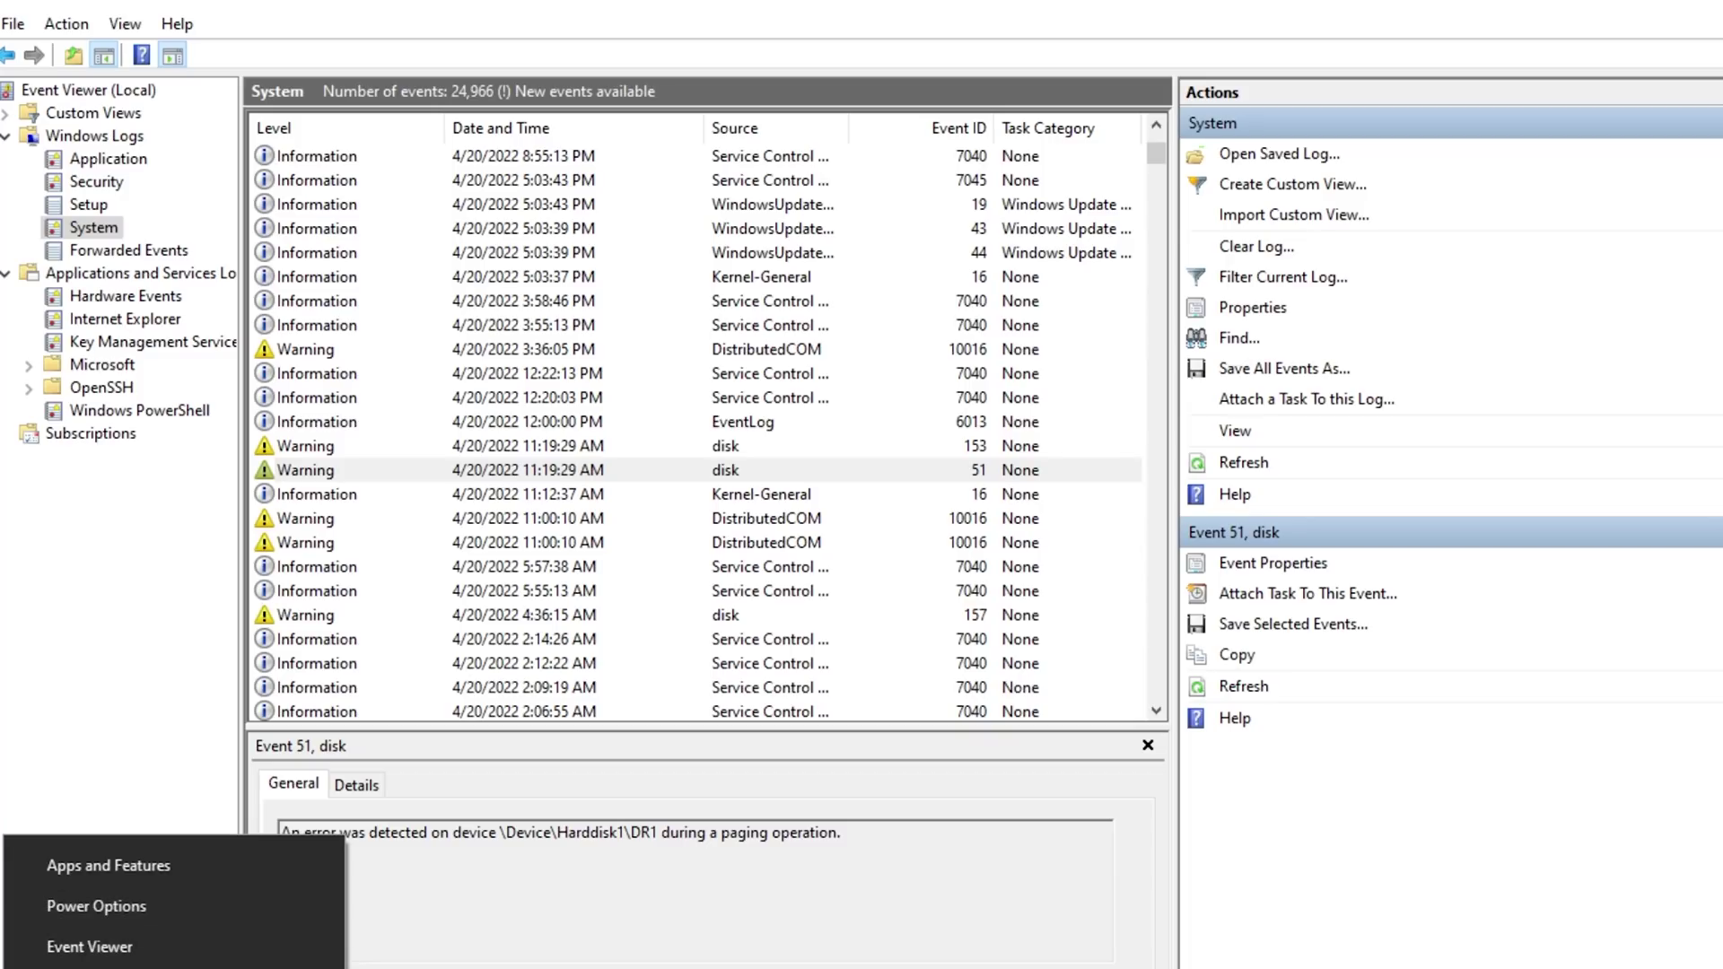
Launch Computer Management from Win+X and inspect Disk 0 and Disk 1 in Disk Management
{"action": "key", "text": "g"}
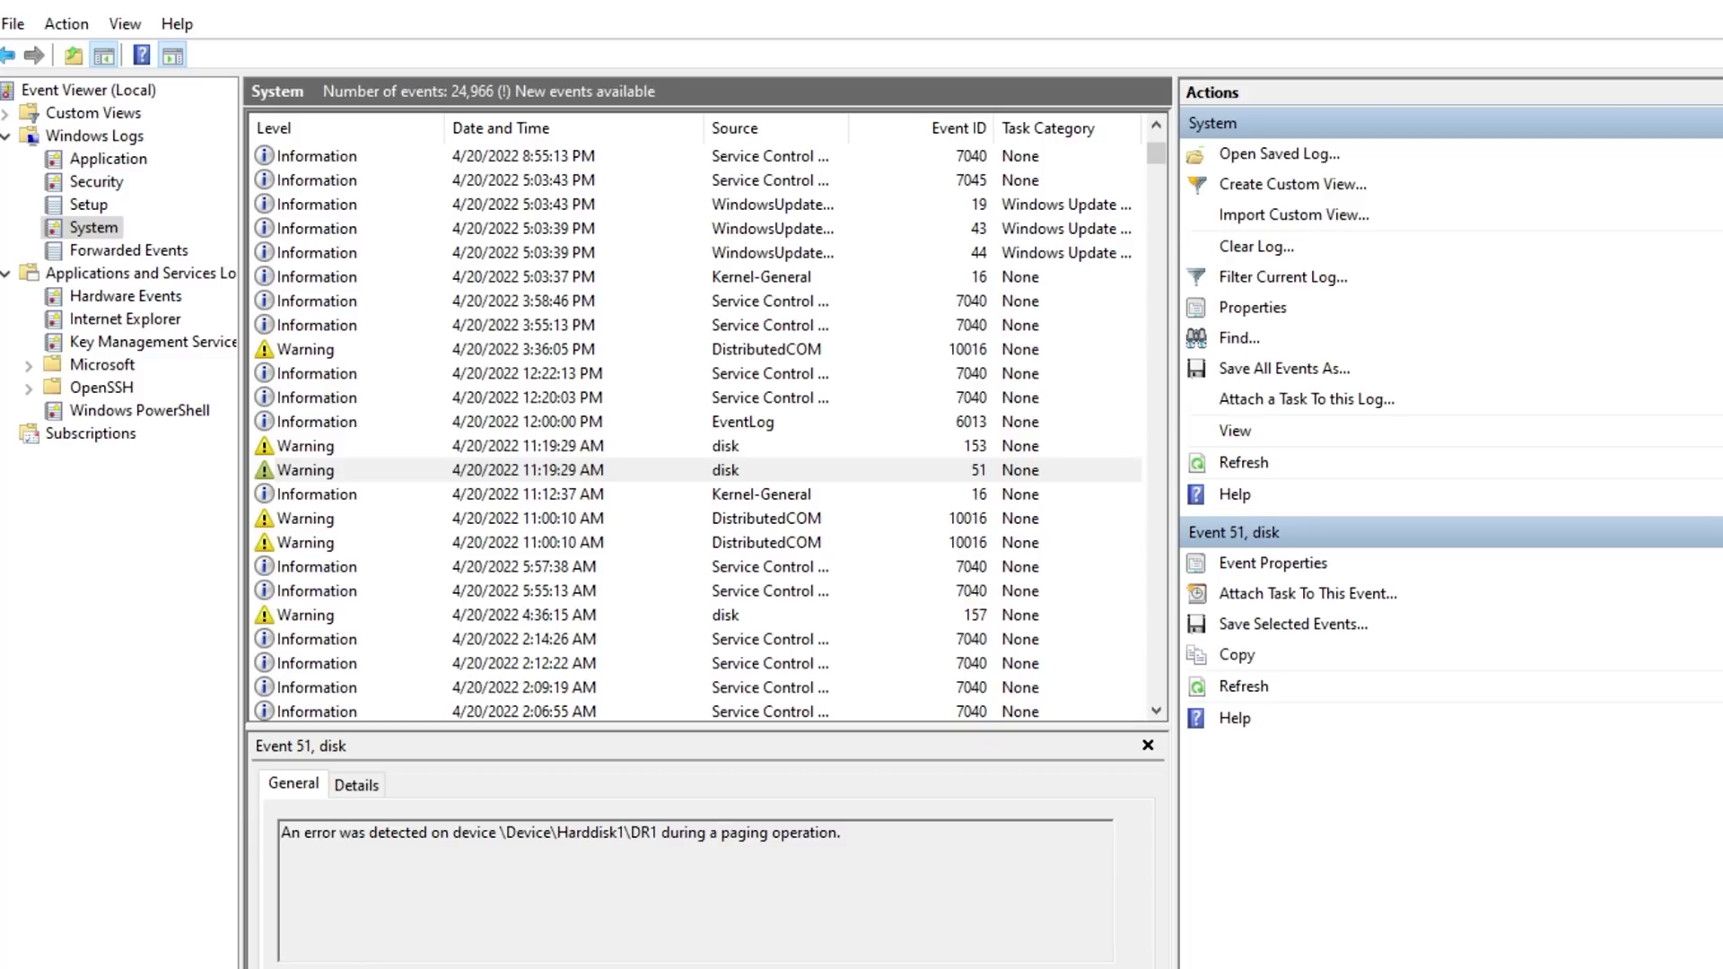
{"action": "left_click_drag", "start_coordinate": [1167, 644], "coordinate": [1459, 177]}
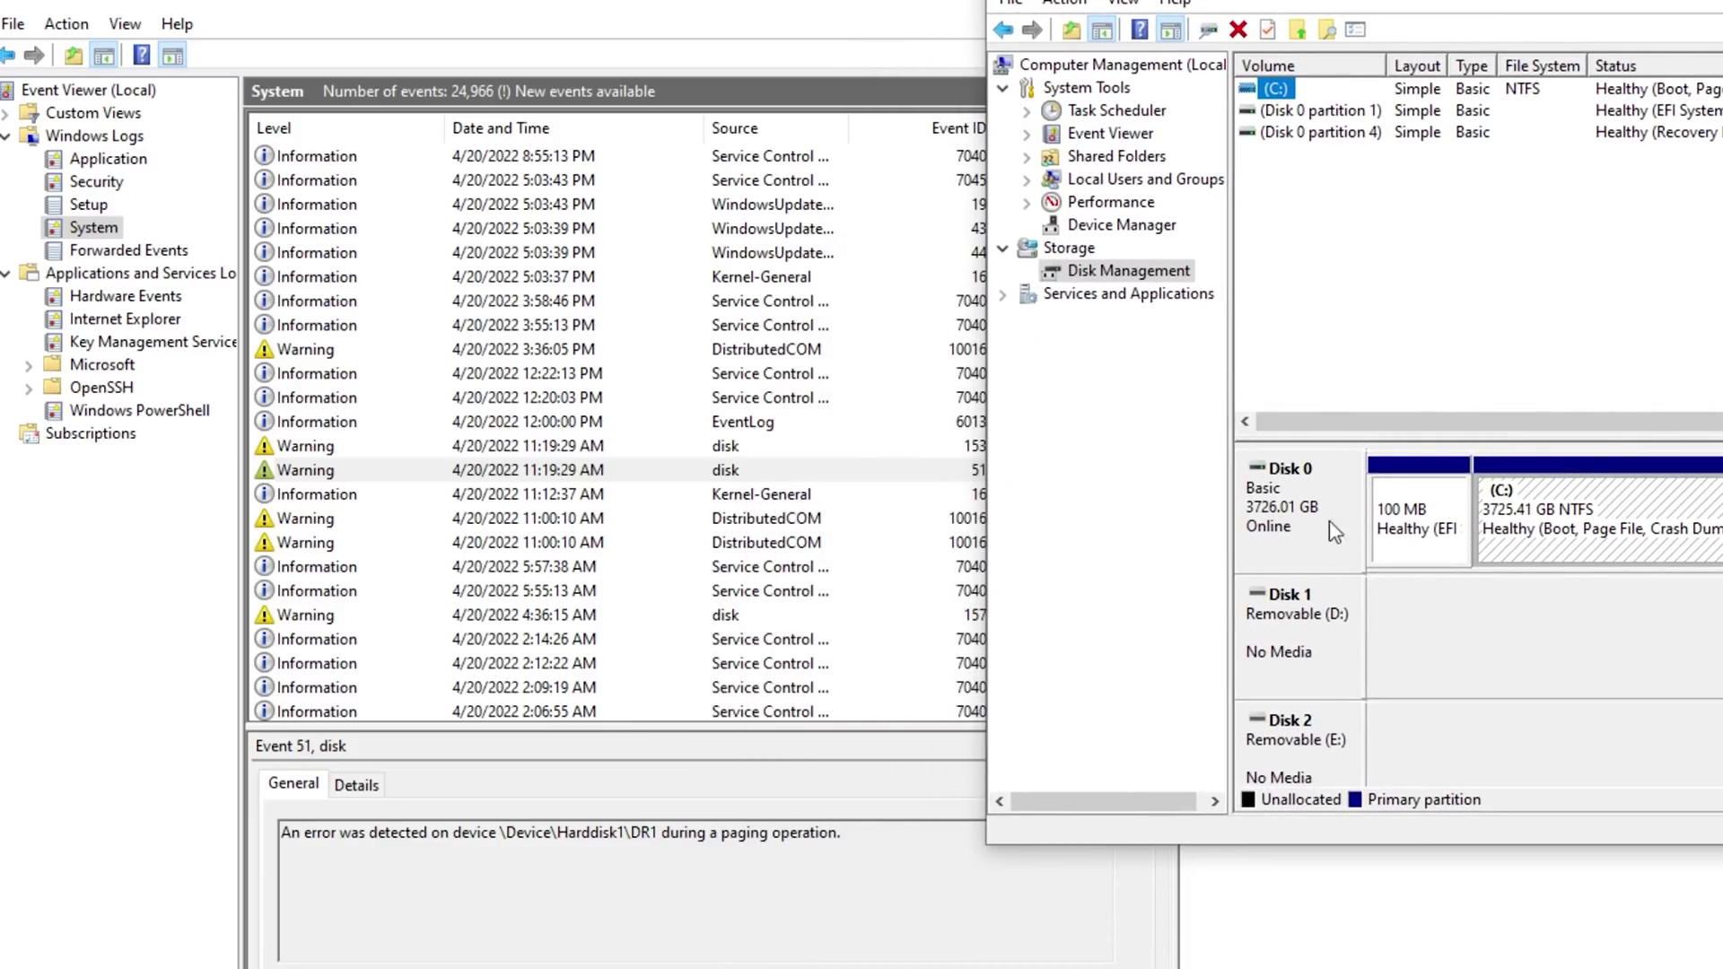
{"action": "left_click", "coordinate": [1402, 608]}
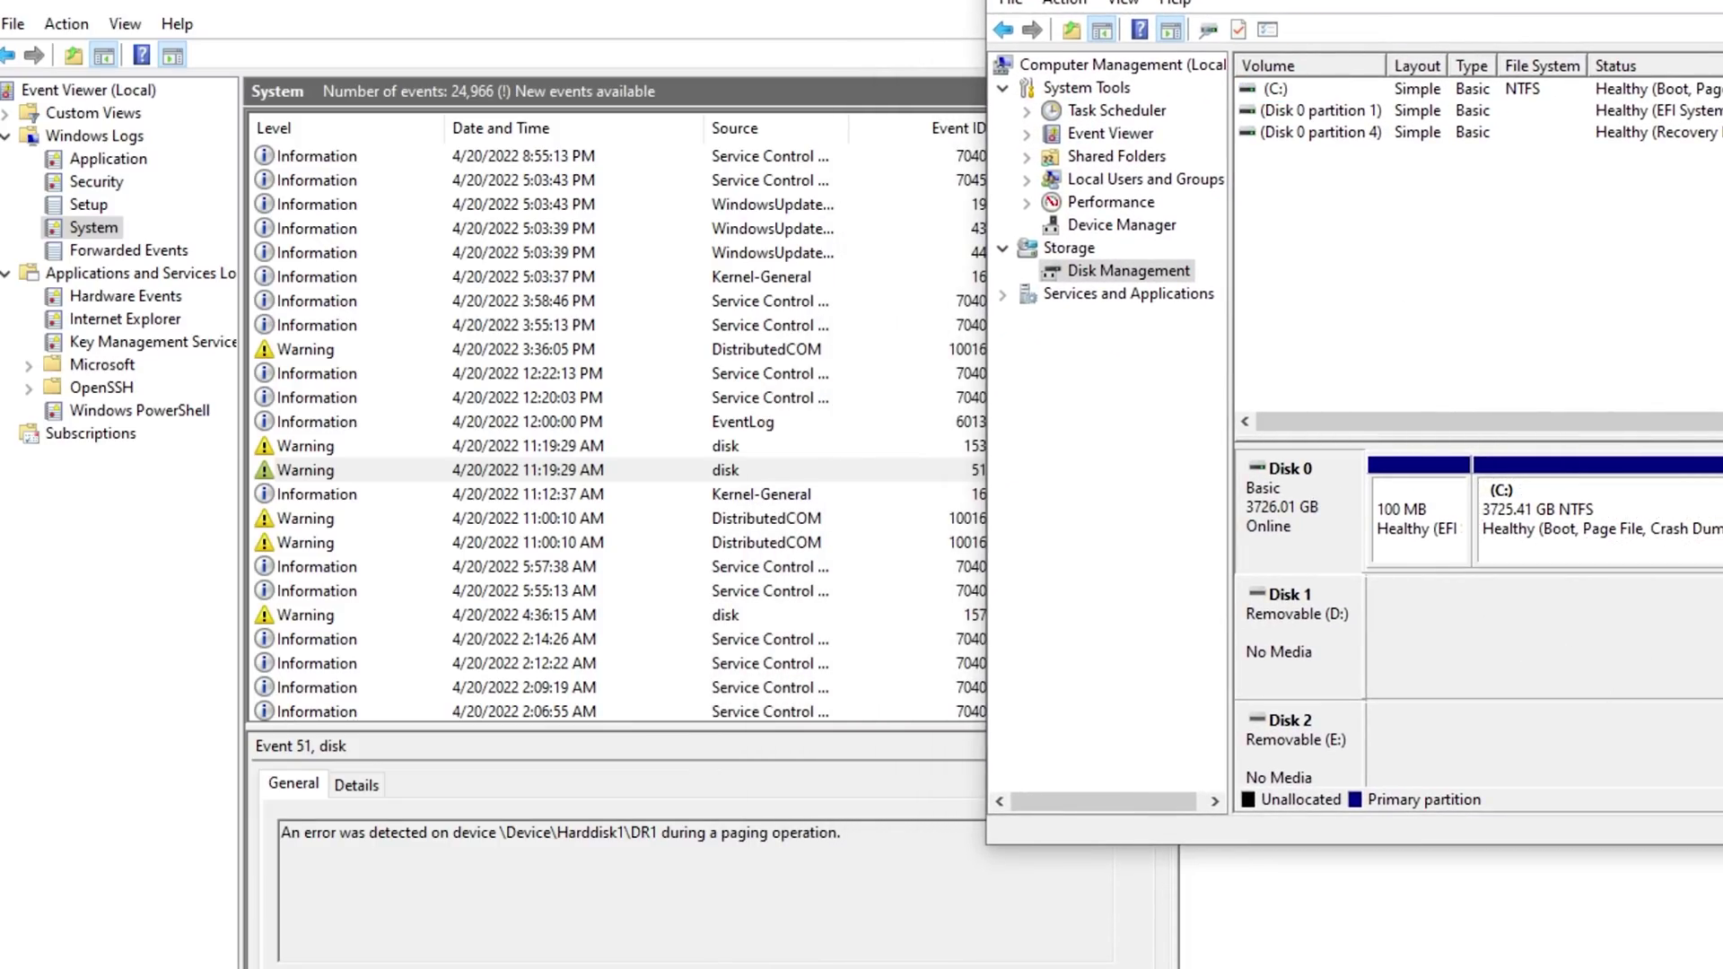
{"action": "left_click", "coordinate": [1320, 132]}
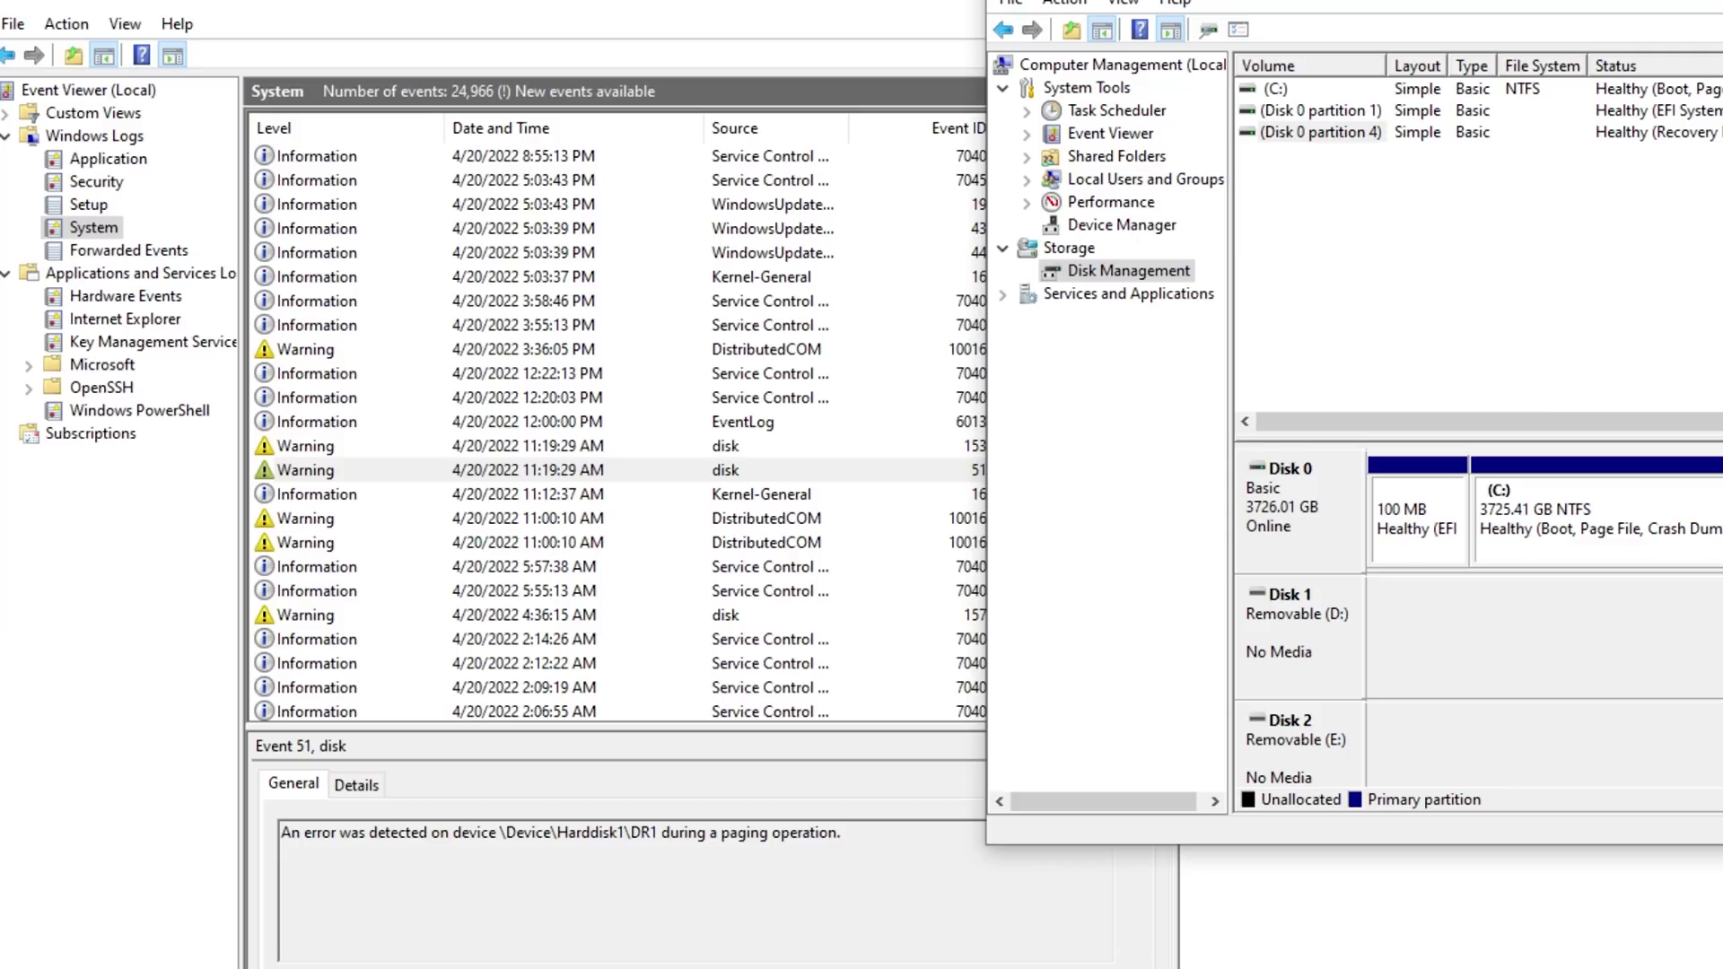
Back in Event Viewer, highlight 'paging operation' in Event 51's description
{"action": "left_click", "coordinate": [619, 2]}
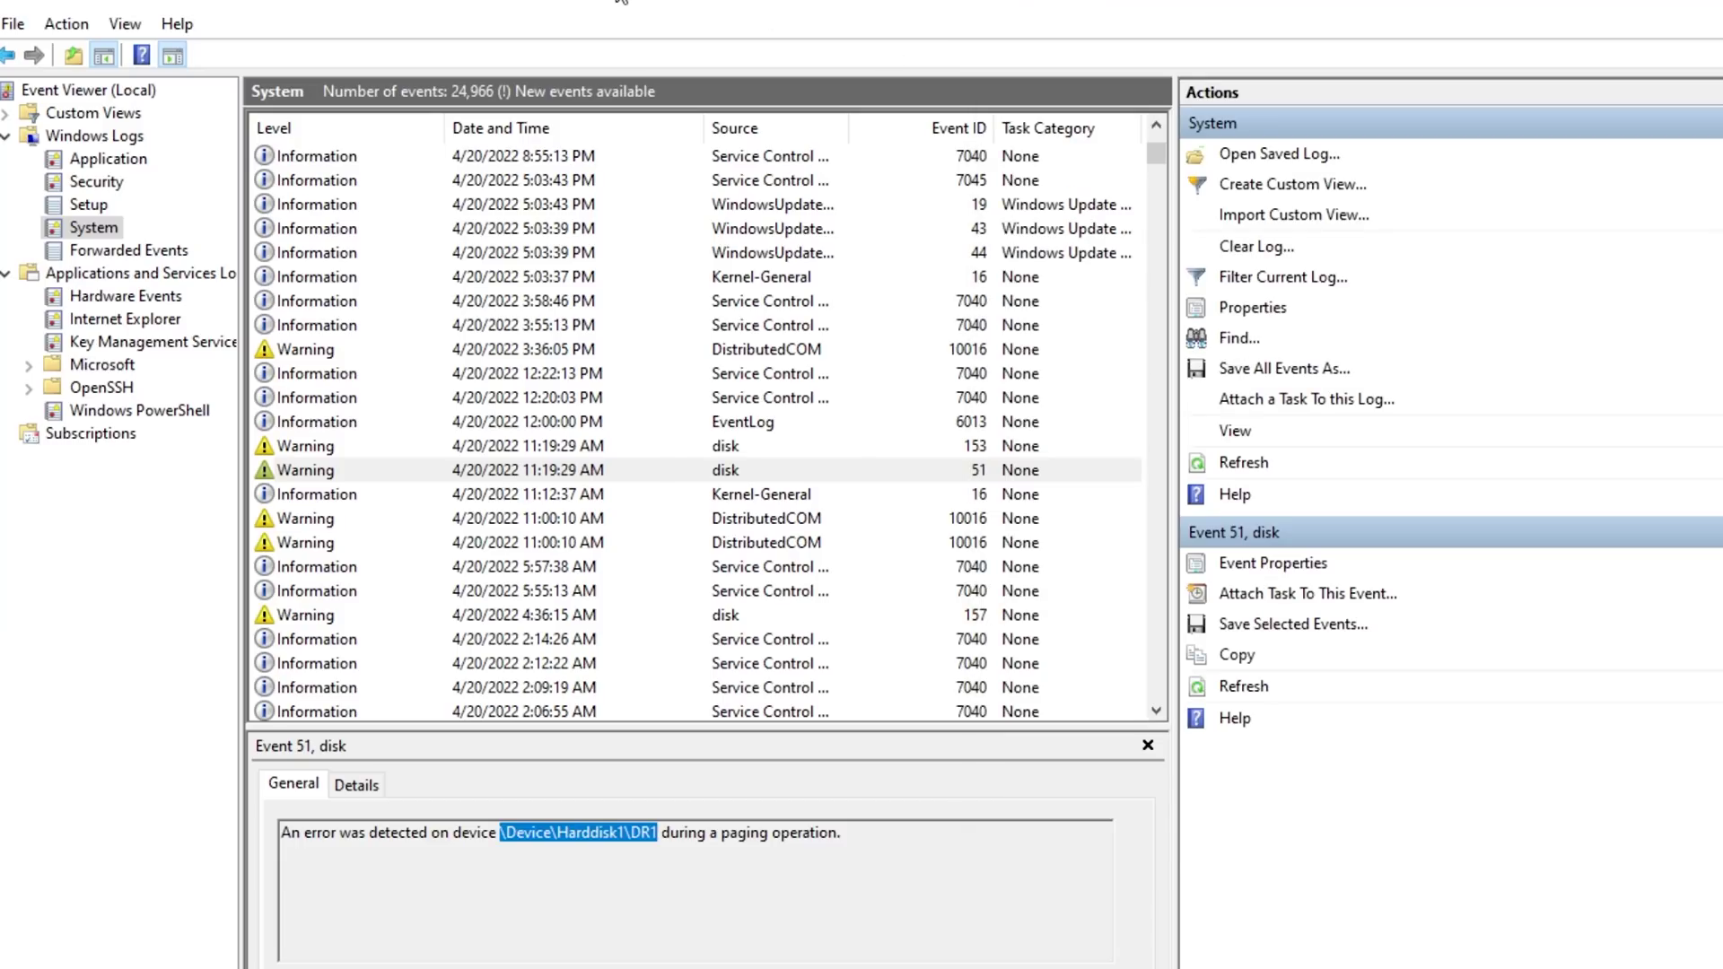
{"action": "left_click", "coordinate": [554, 474]}
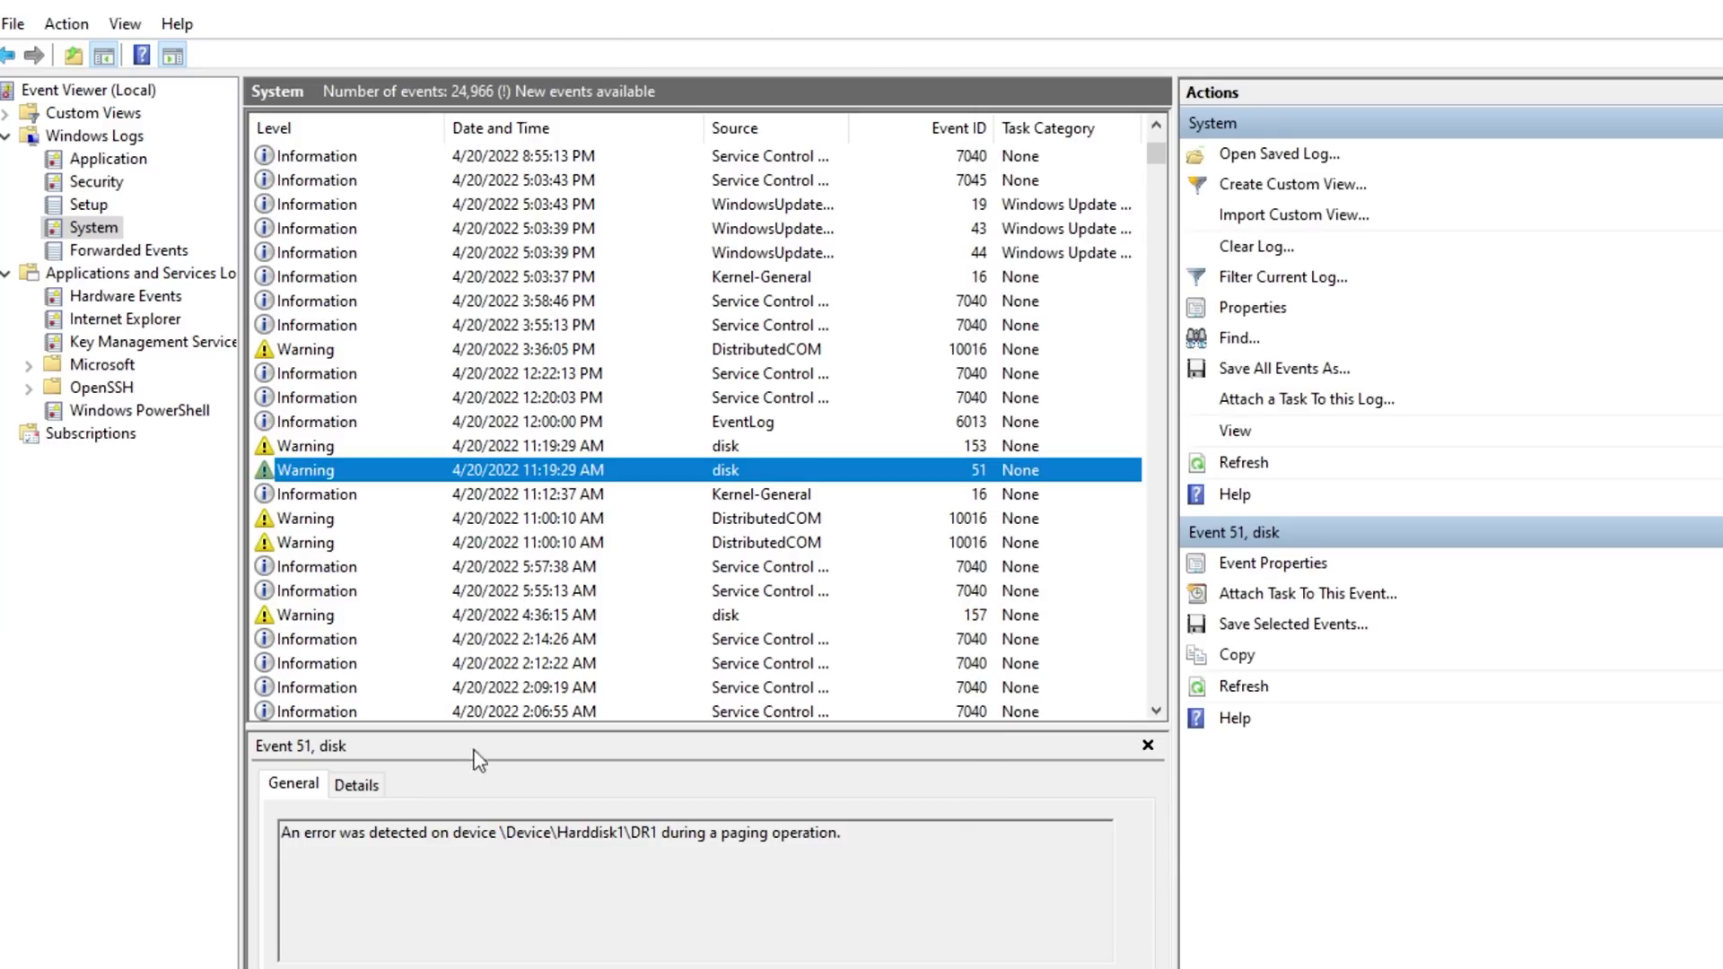
{"action": "left_click_drag", "start_coordinate": [781, 838], "coordinate": [849, 837]}
{"action": "left_click", "coordinate": [787, 838]}
{"action": "double_click", "coordinate": [739, 835]}
{"action": "left_click", "coordinate": [800, 837]}
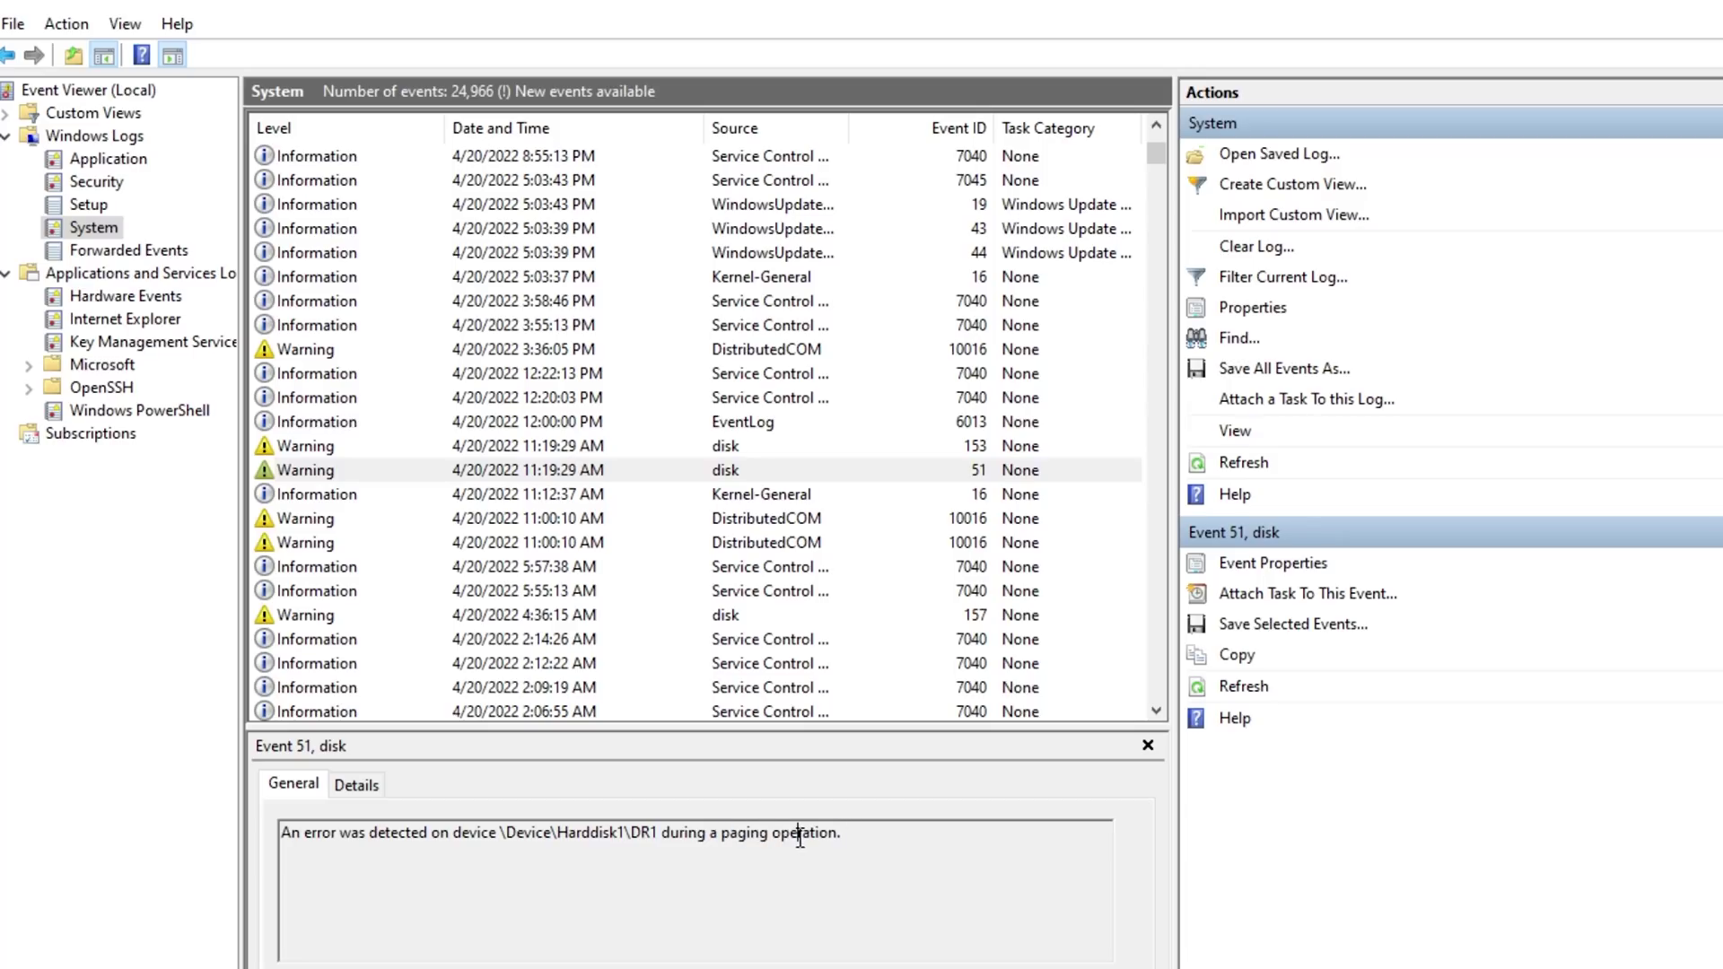
{"action": "left_click_drag", "start_coordinate": [840, 836], "coordinate": [744, 844]}
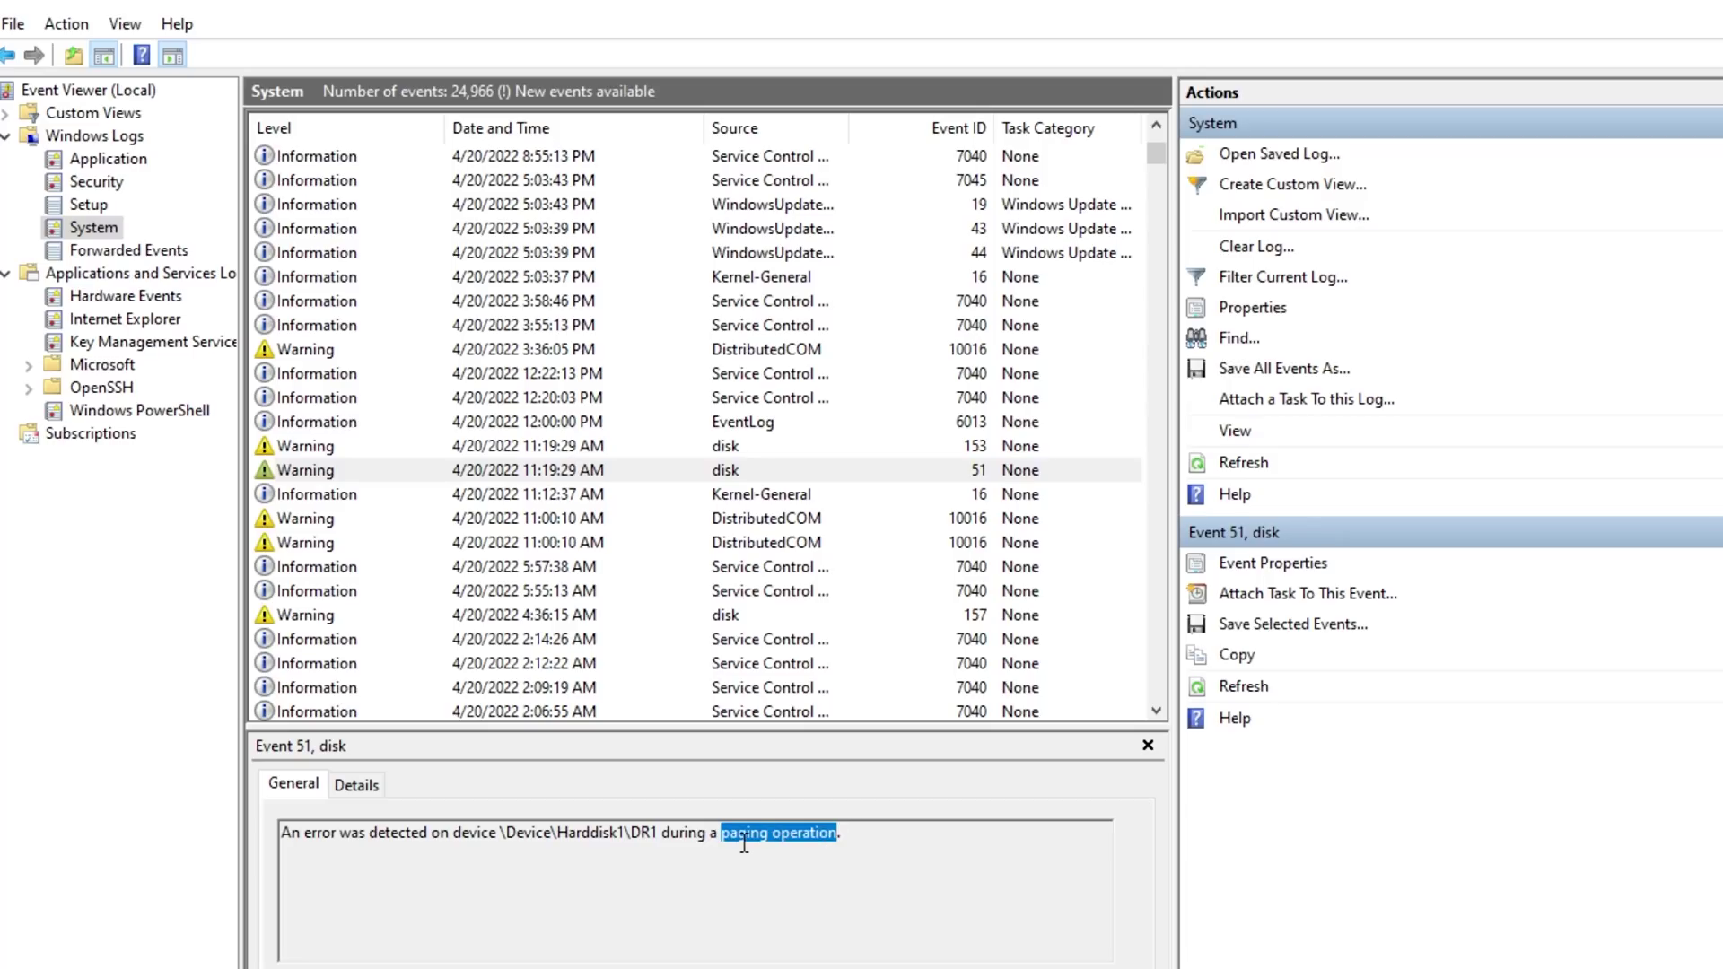
Show disk event 153 and highlight block address 0x186fe00, the device name, and the full description
{"action": "left_click", "coordinate": [707, 448]}
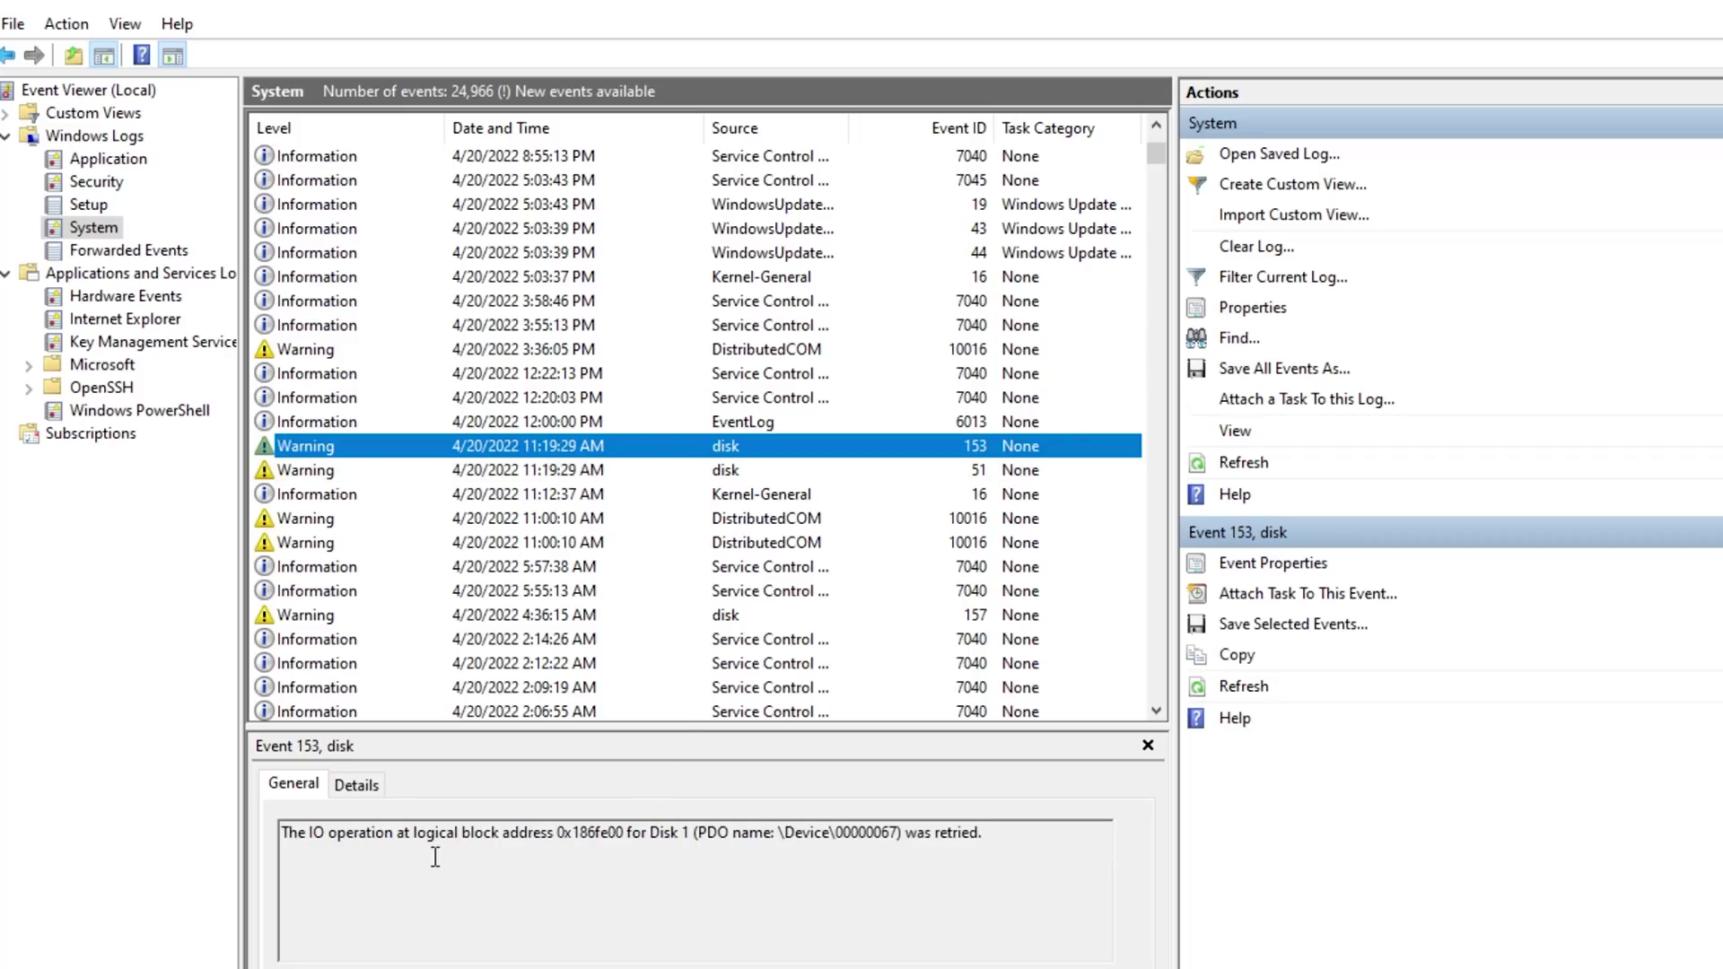
{"action": "double_click", "coordinate": [607, 832]}
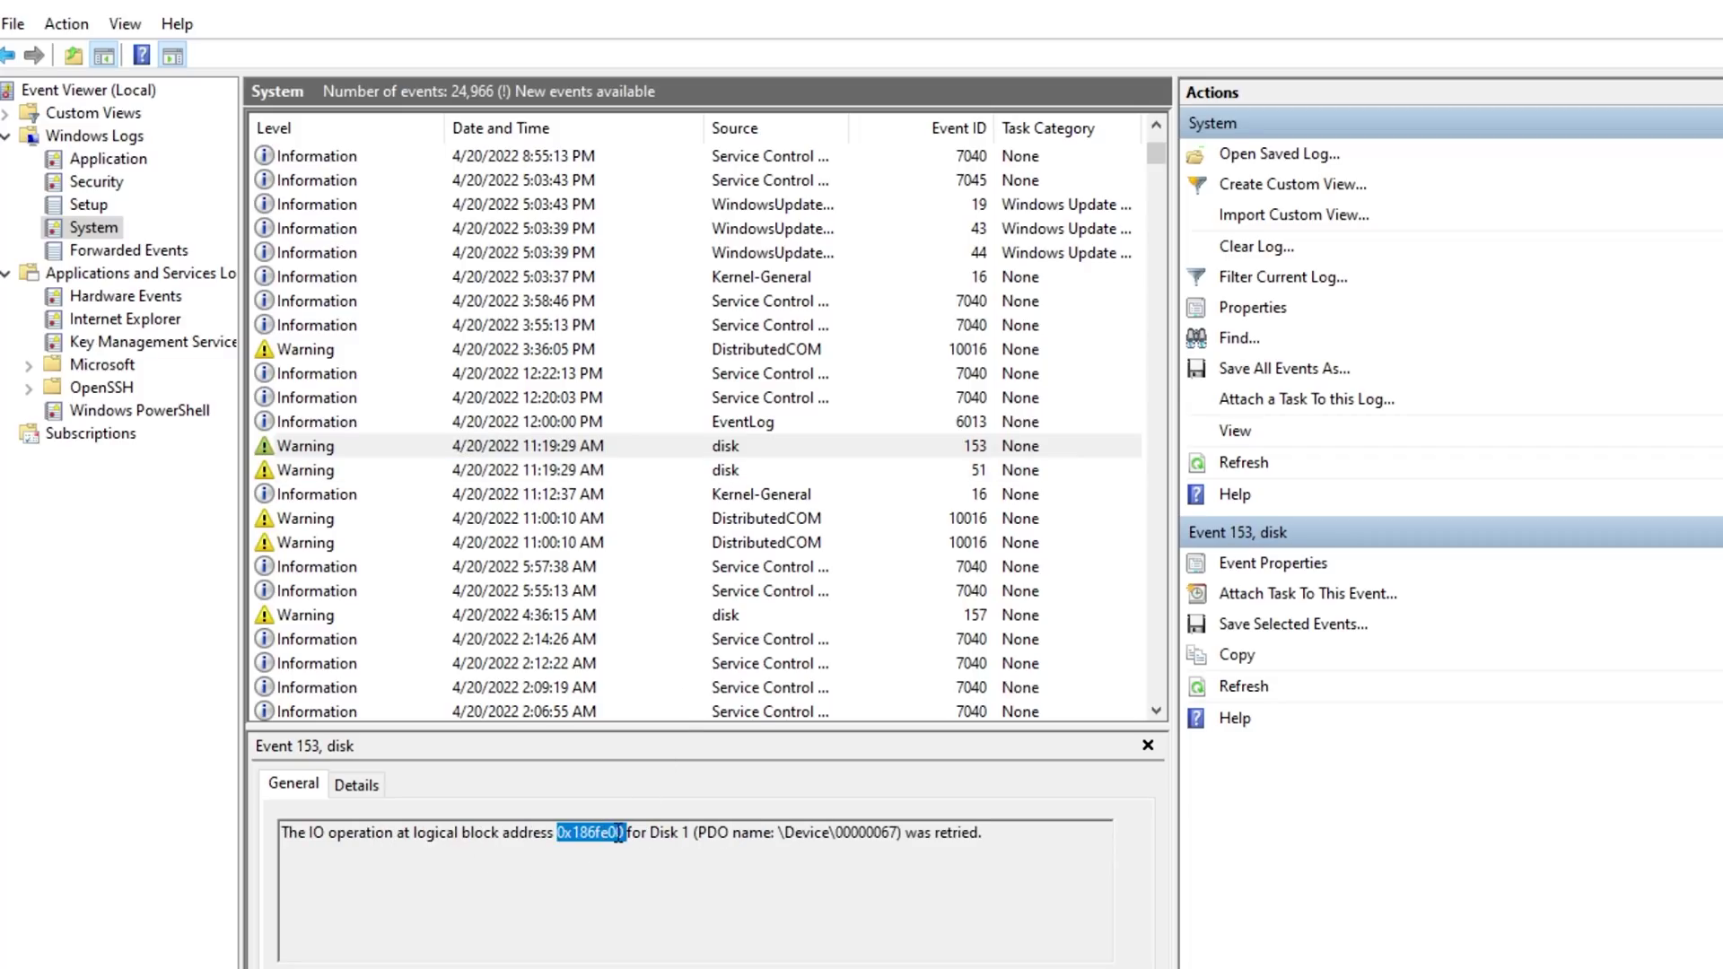
{"action": "double_click", "coordinate": [793, 832]}
{"action": "left_click", "coordinate": [971, 832]}
{"action": "triple_click", "coordinate": [971, 832]}
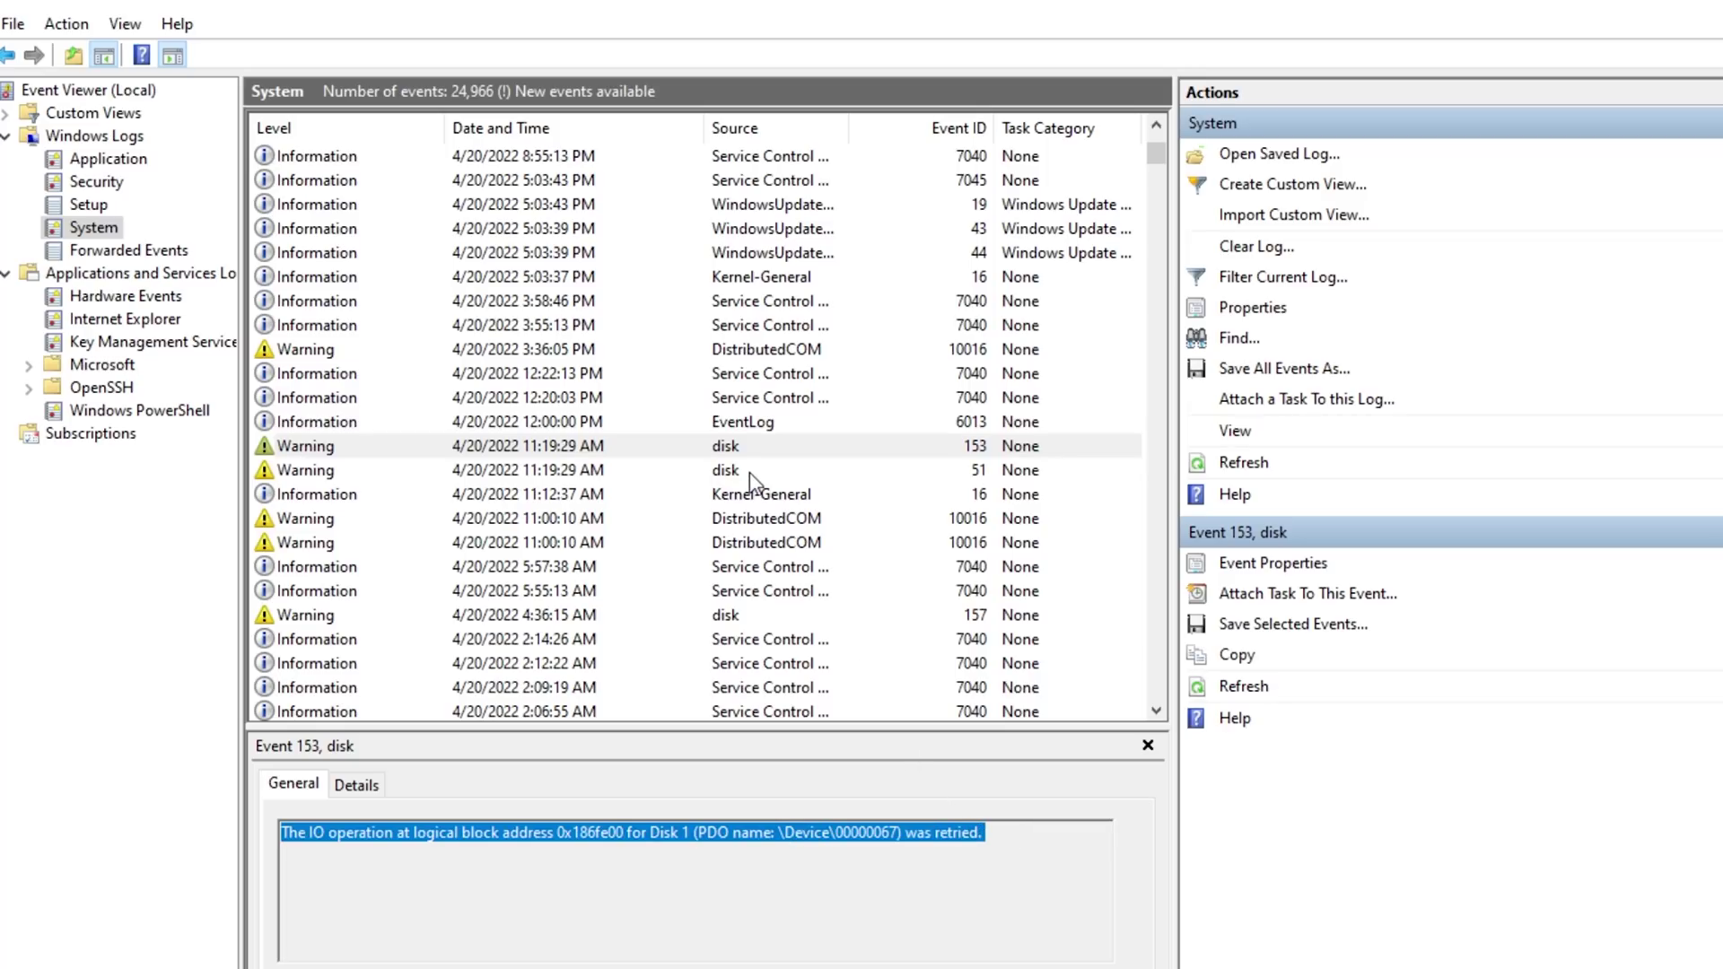
{"action": "left_click", "coordinate": [667, 456]}
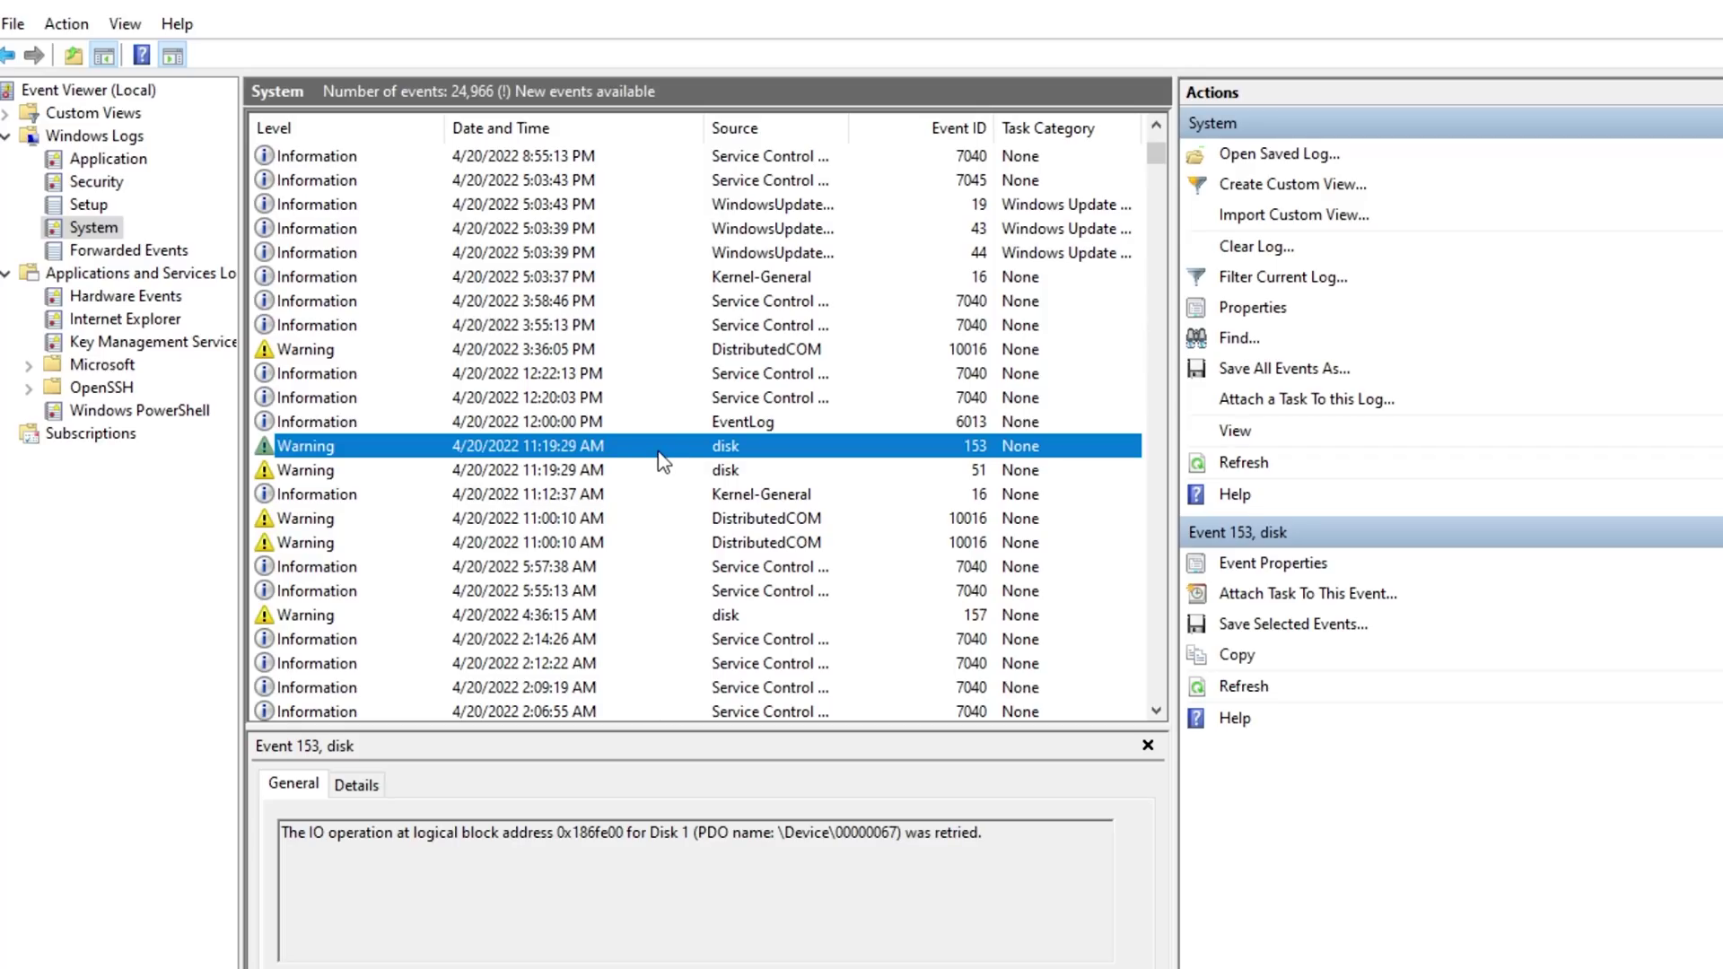
Arrow between disk events 153 and 51 to compare them, then scroll the list
{"action": "key", "text": "Down"}
{"action": "key", "text": "Up"}
{"action": "key", "text": "Down"}
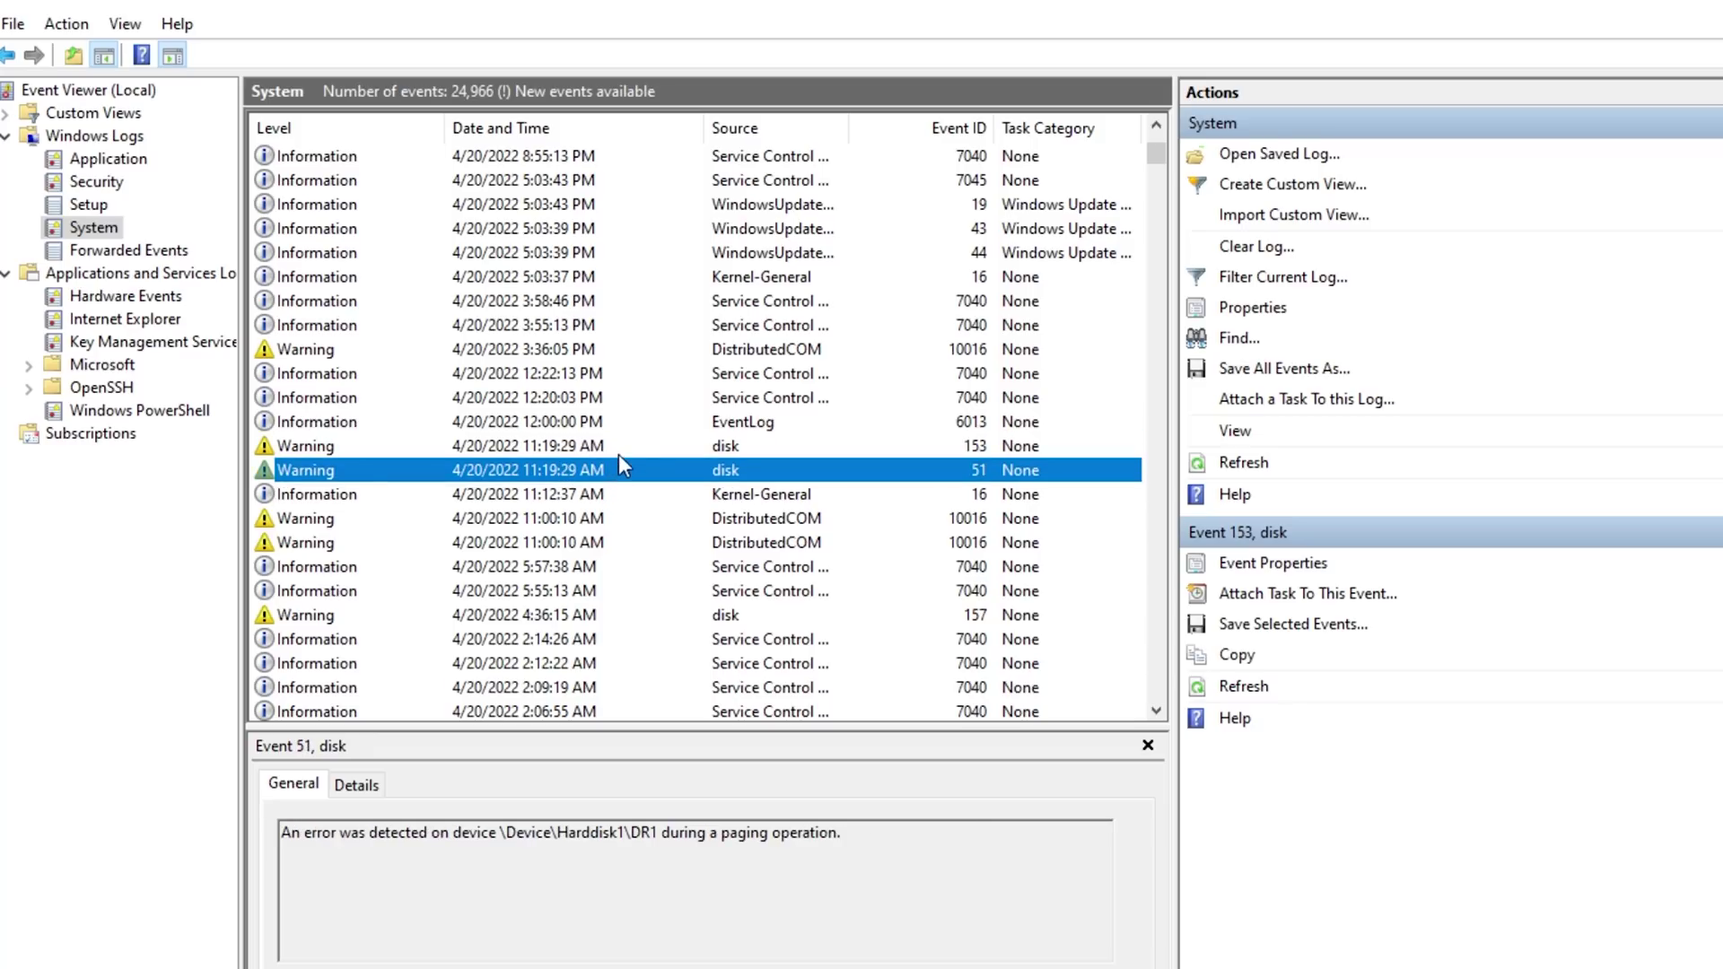
{"action": "key", "text": "Up"}
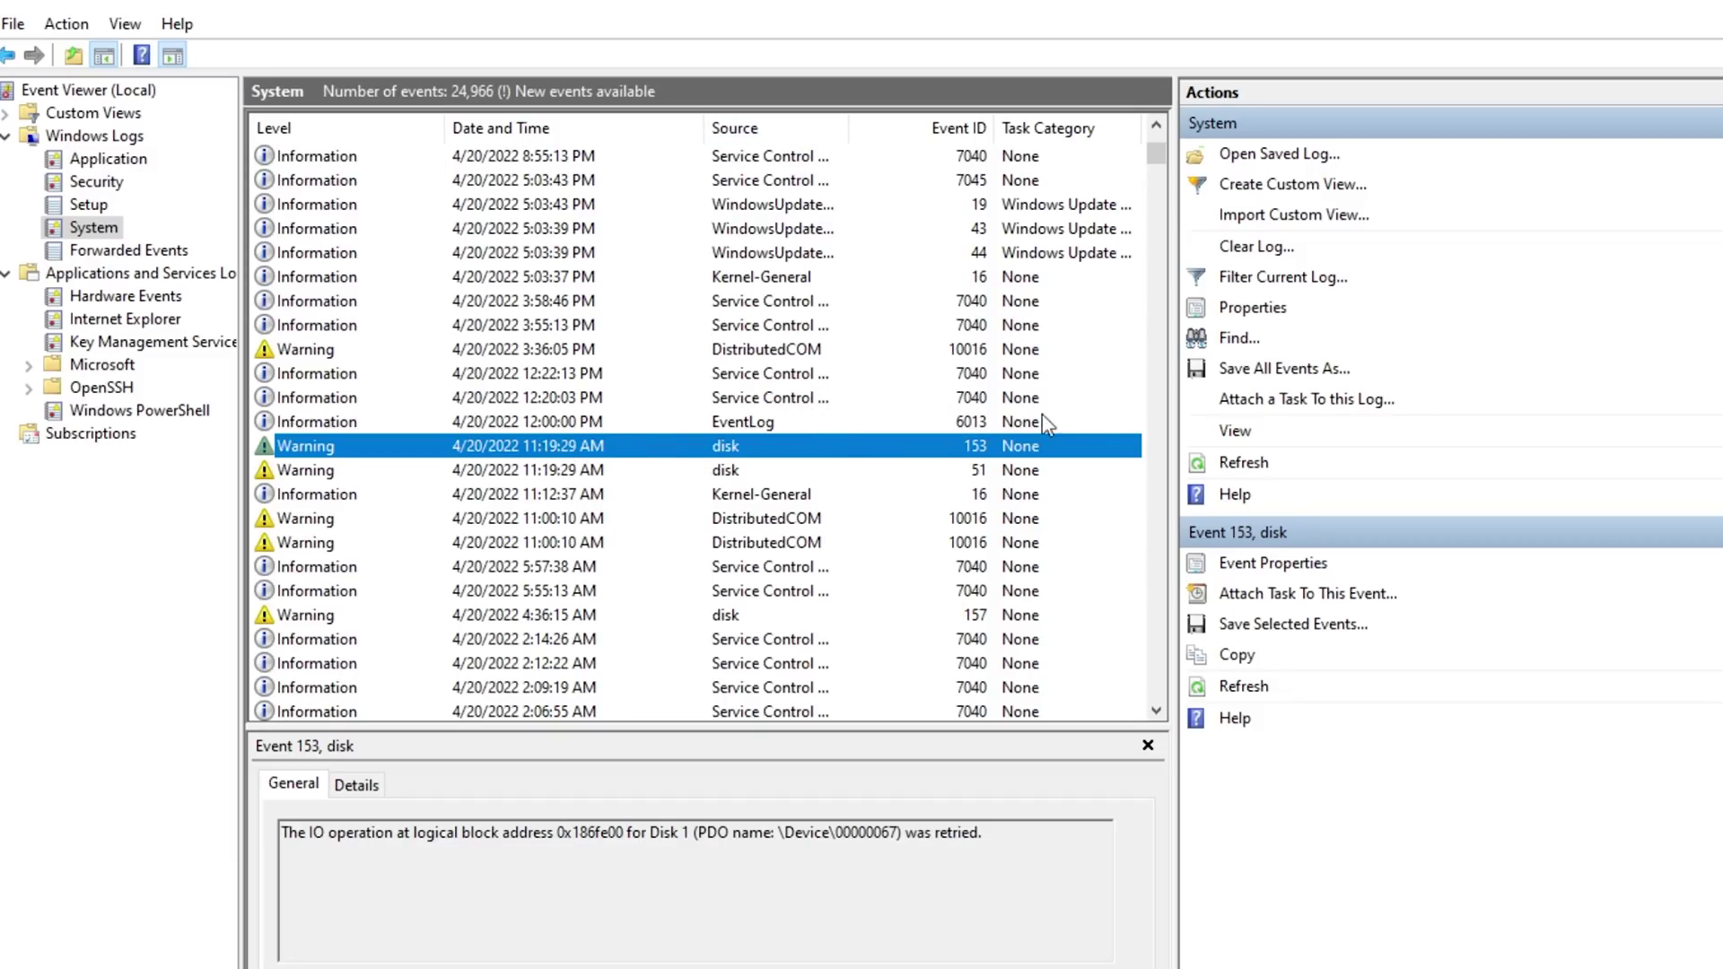
{"action": "left_click_drag", "start_coordinate": [1165, 159], "coordinate": [1160, 723]}
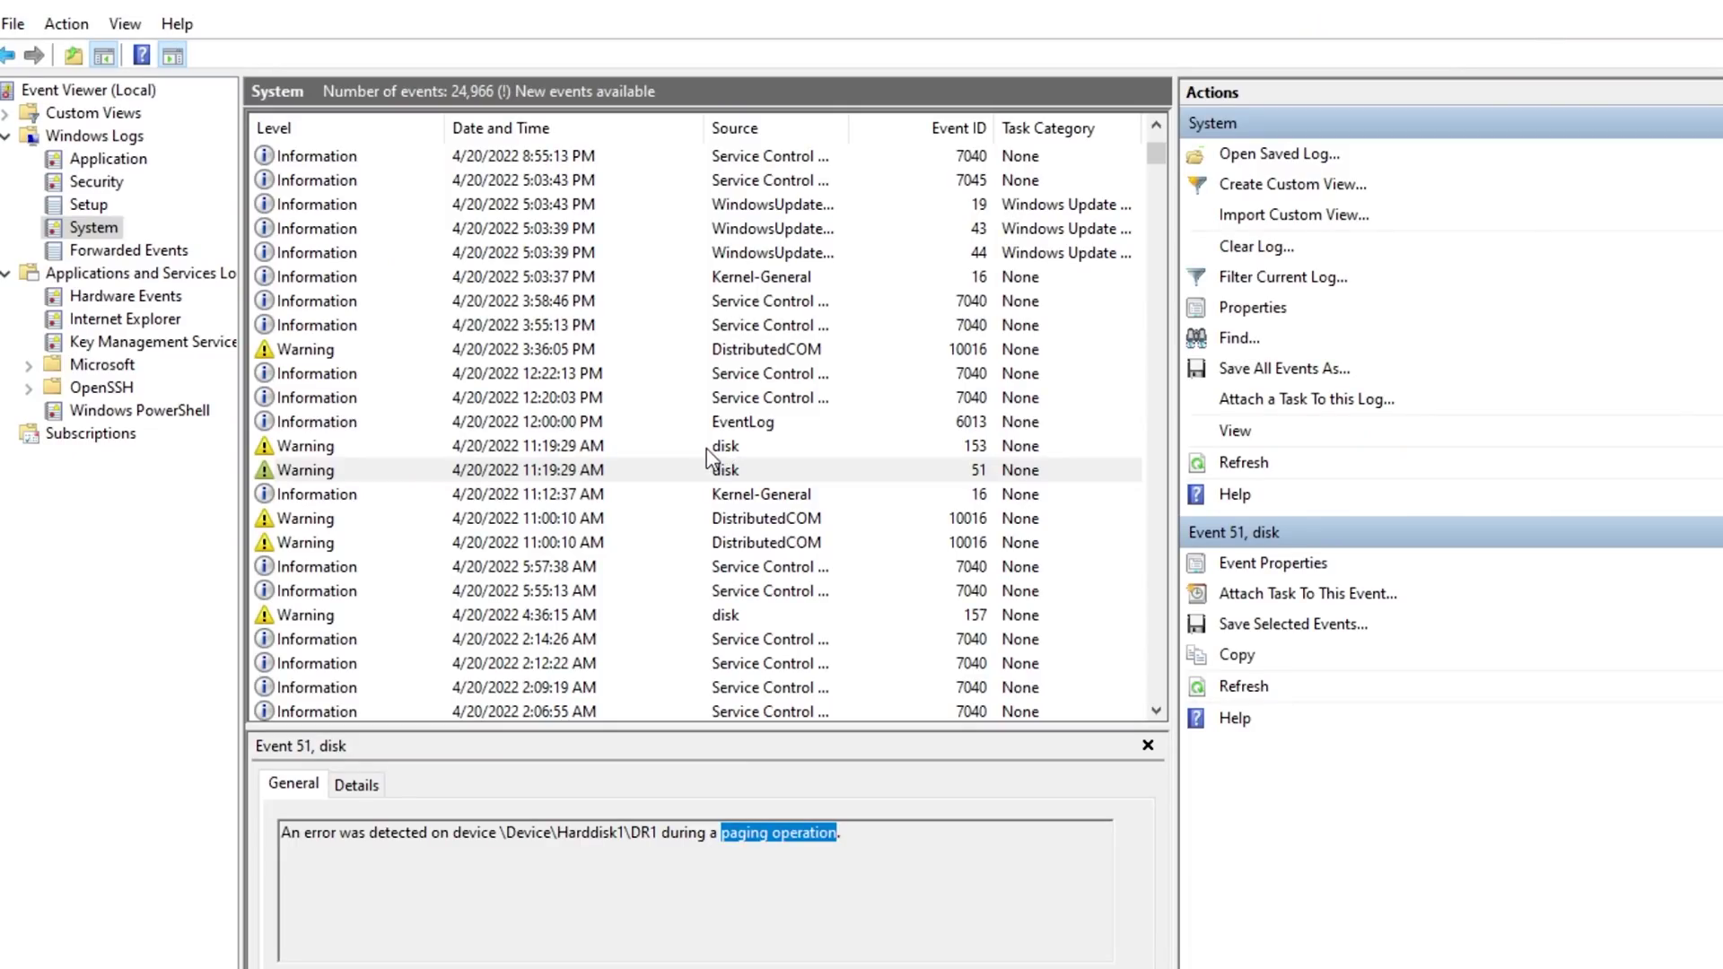
Reselect event 153 and highlight its block address 0x186fe00, device \Device\00000067 and full description
{"action": "left_click", "coordinate": [707, 449]}
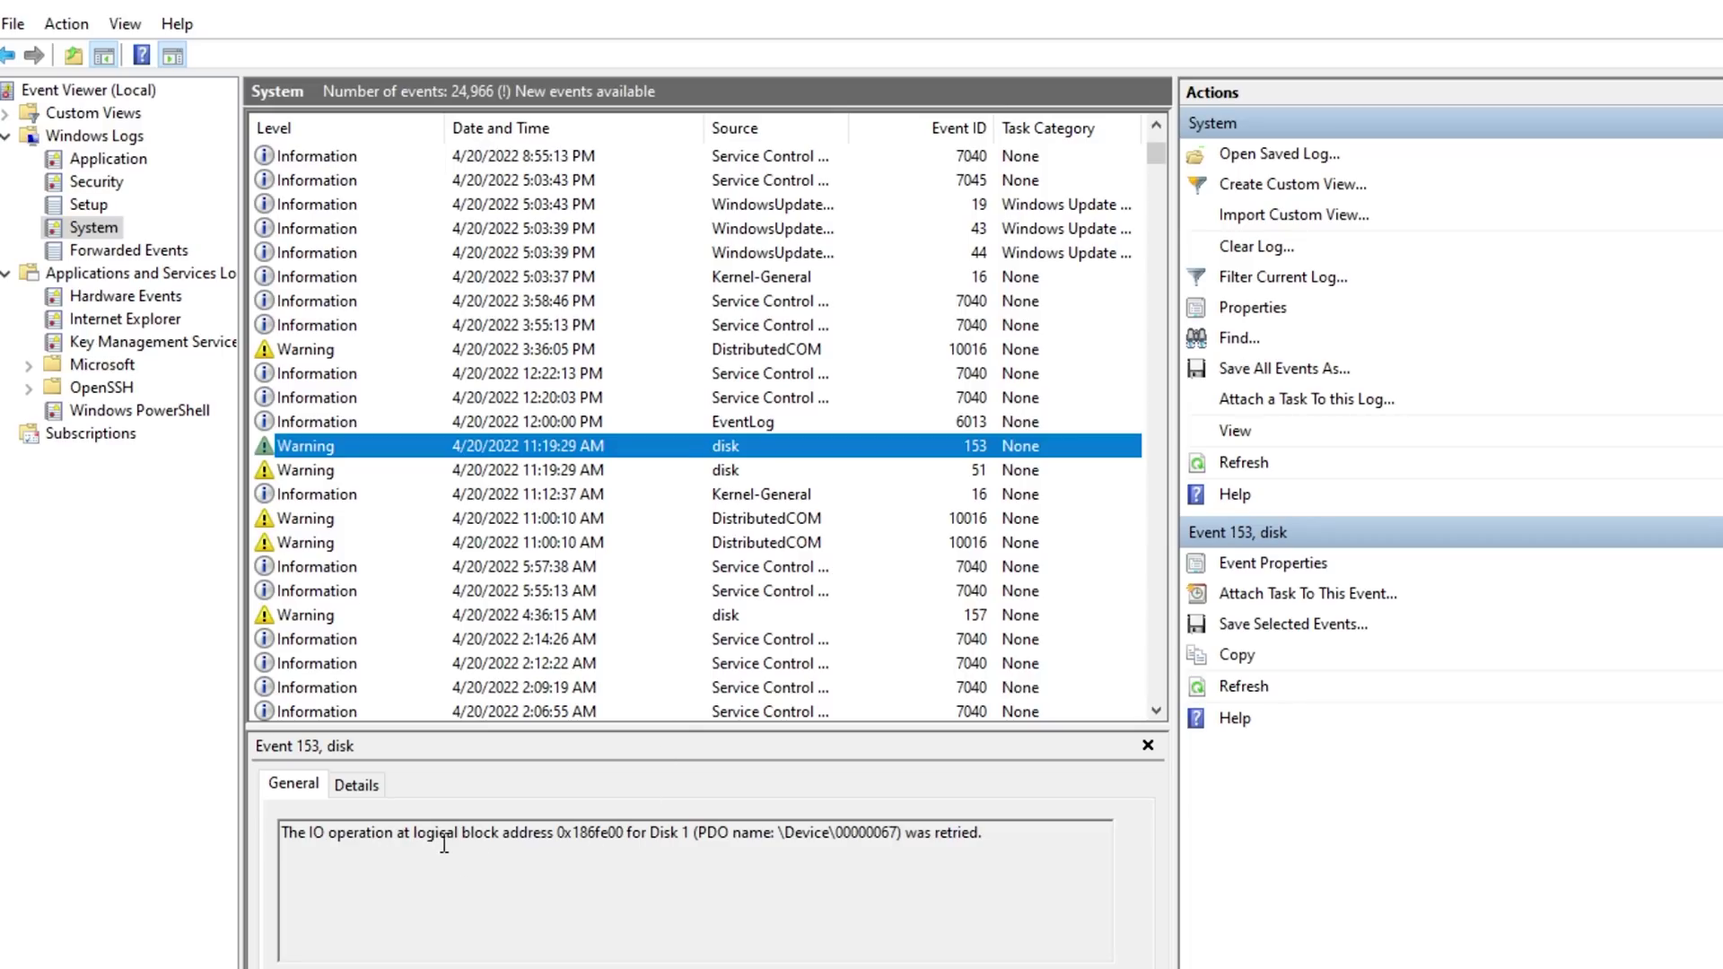
{"action": "double_click", "coordinate": [606, 832]}
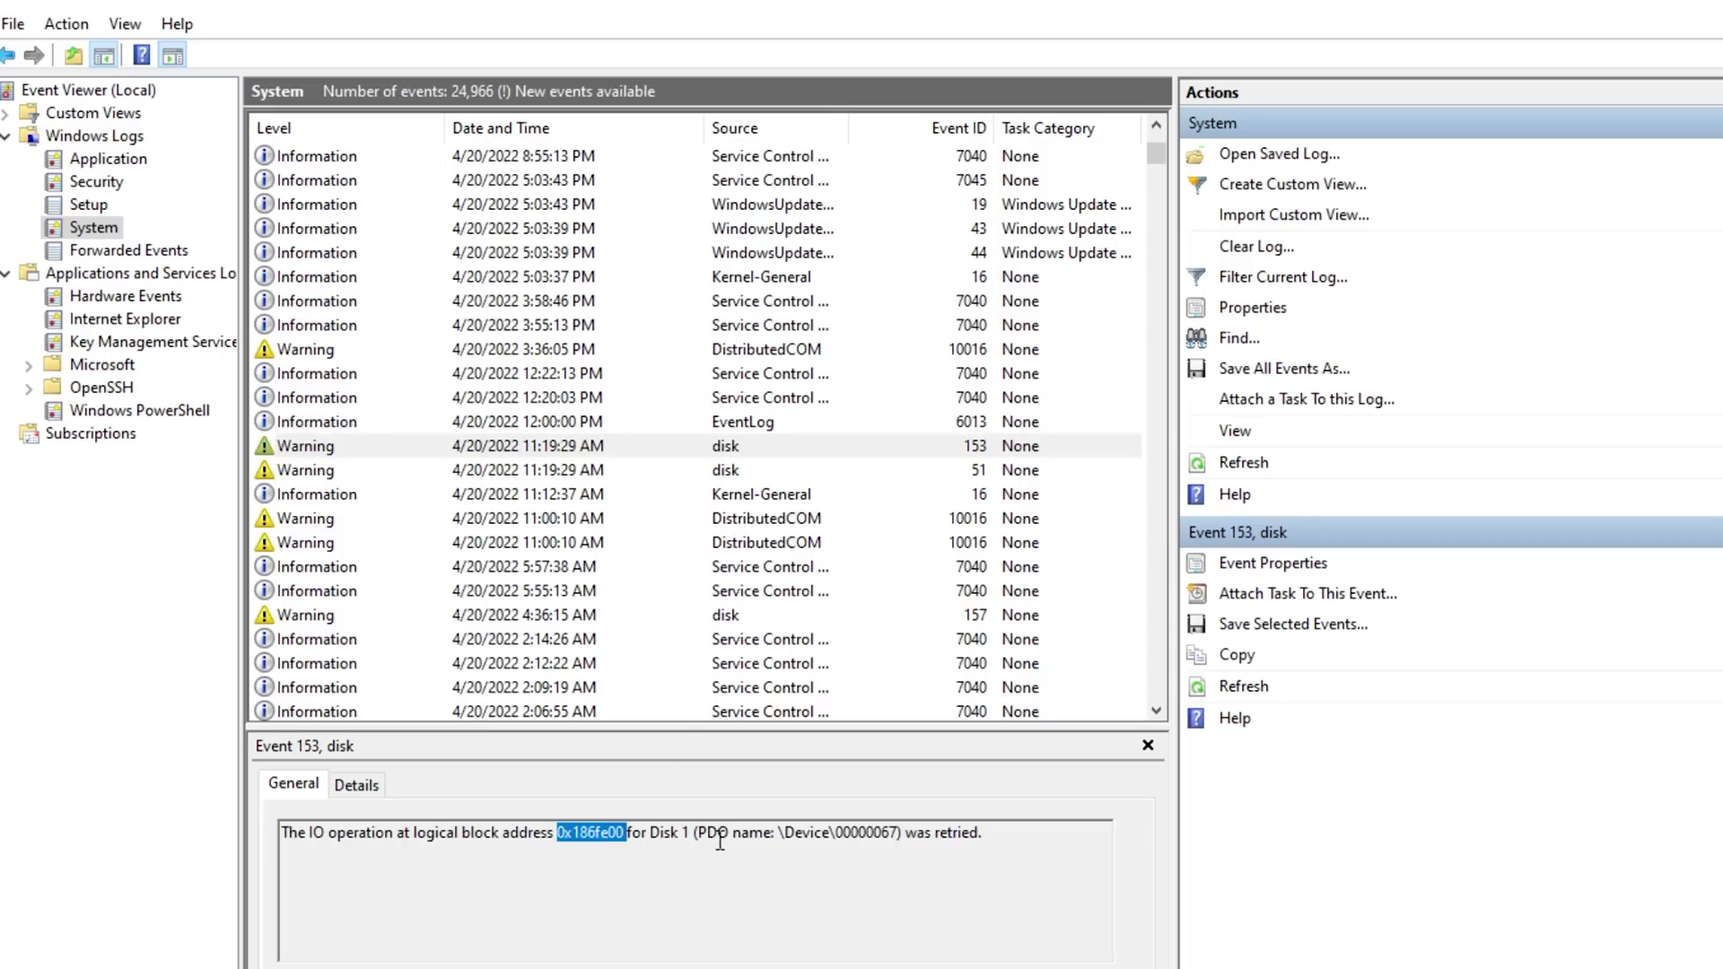
{"action": "left_click_drag", "start_coordinate": [783, 833], "coordinate": [896, 833]}
{"action": "left_click", "coordinate": [974, 833]}
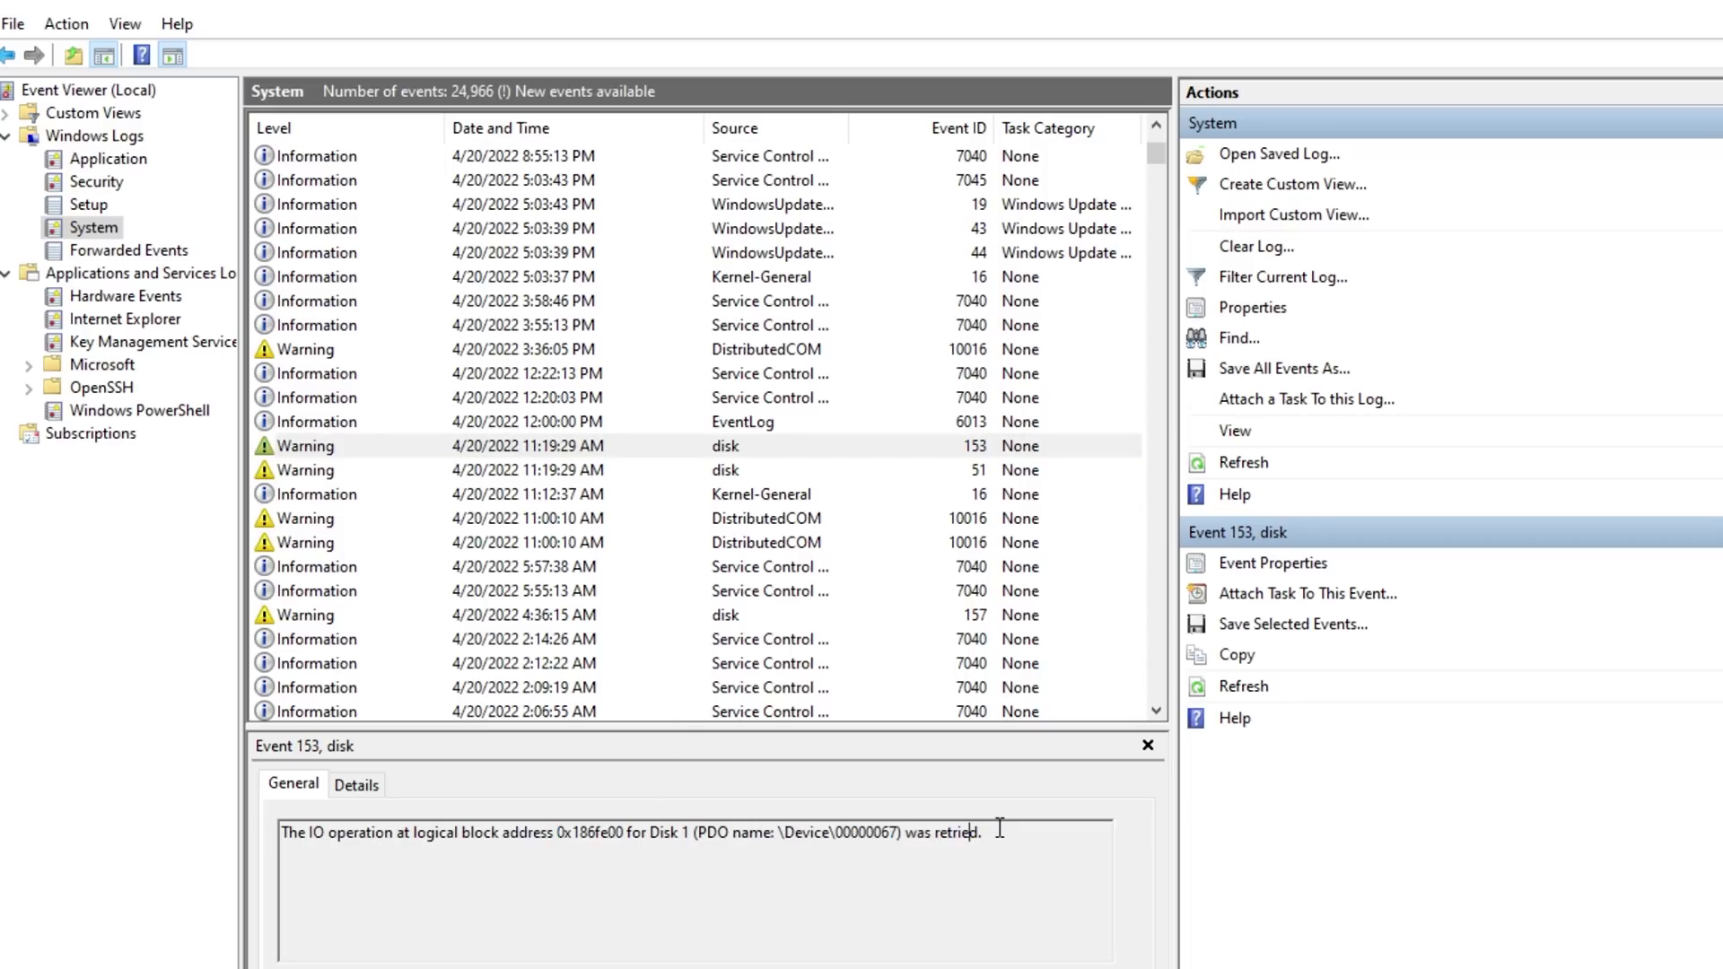
{"action": "triple_click", "coordinate": [973, 833]}
{"action": "left_click", "coordinate": [665, 455]}
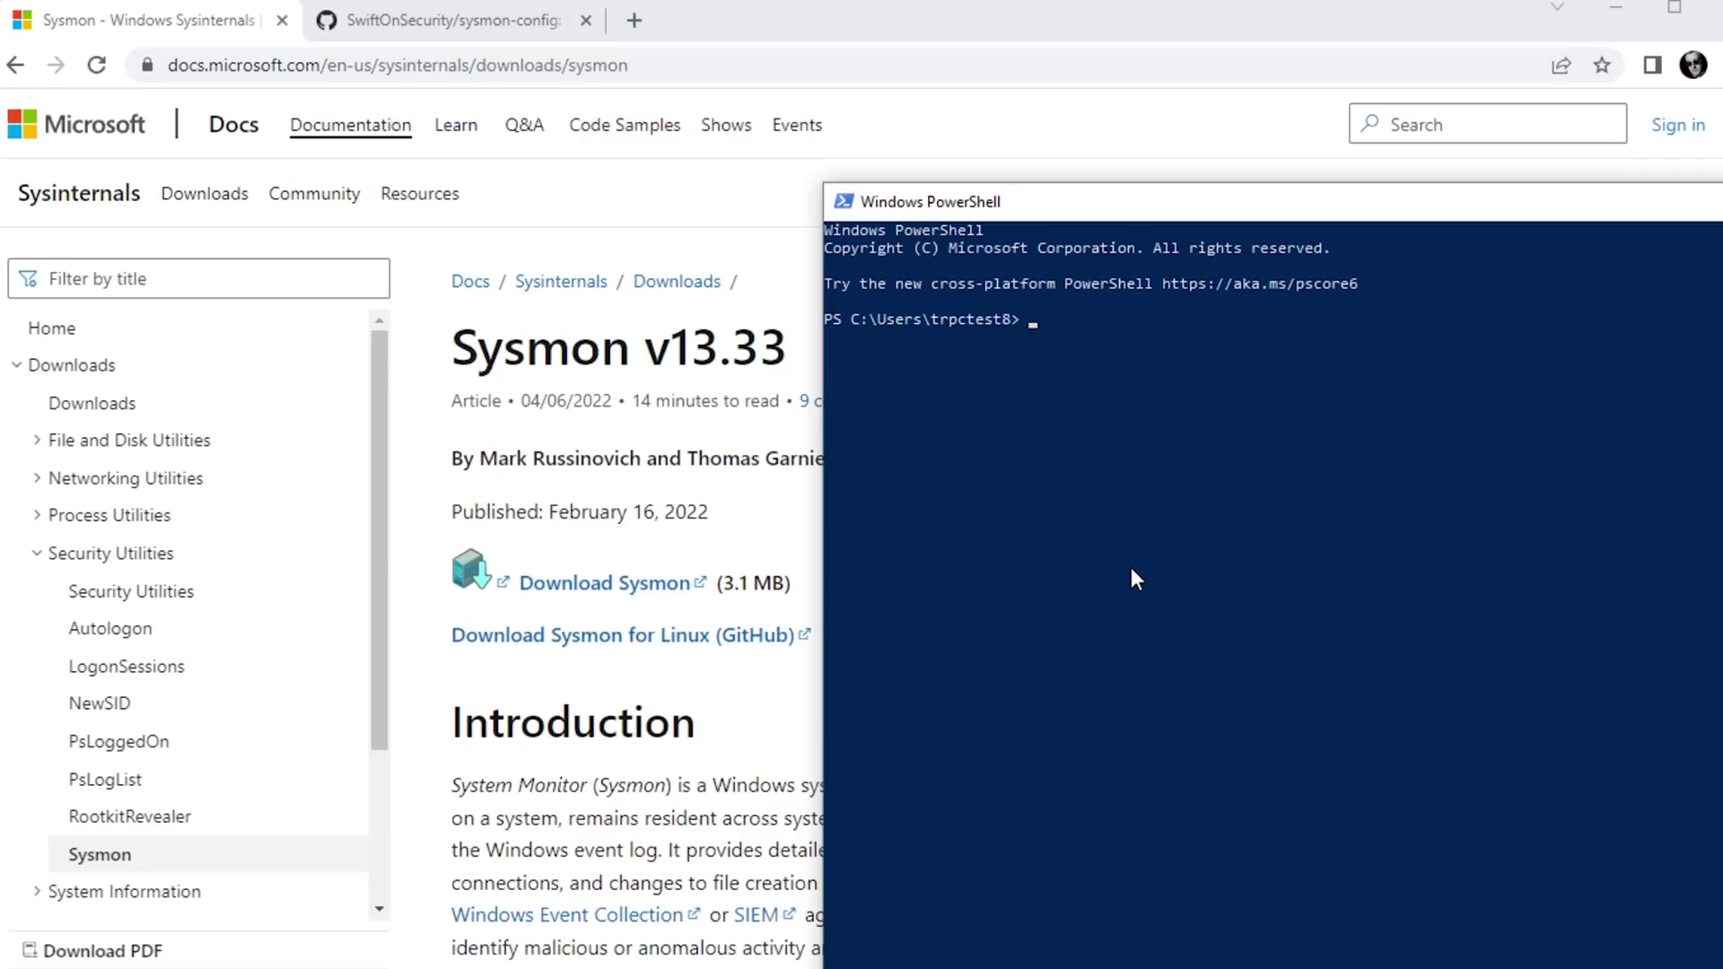
List the C:\sysmon folder with dir c:\sysmon, then try running C:\sysmon64
{"action": "type", "text": "c:\\"}
{"action": "key", "text": "BackSpace"}
{"action": "key", "text": "BackSpace"}
{"action": "key", "text": "BackSpace"}
{"action": "type", "text": "dir c:\\sysmon"}
{"action": "key", "text": "Return"}
{"action": "type", "text": "C:\\sysm"}
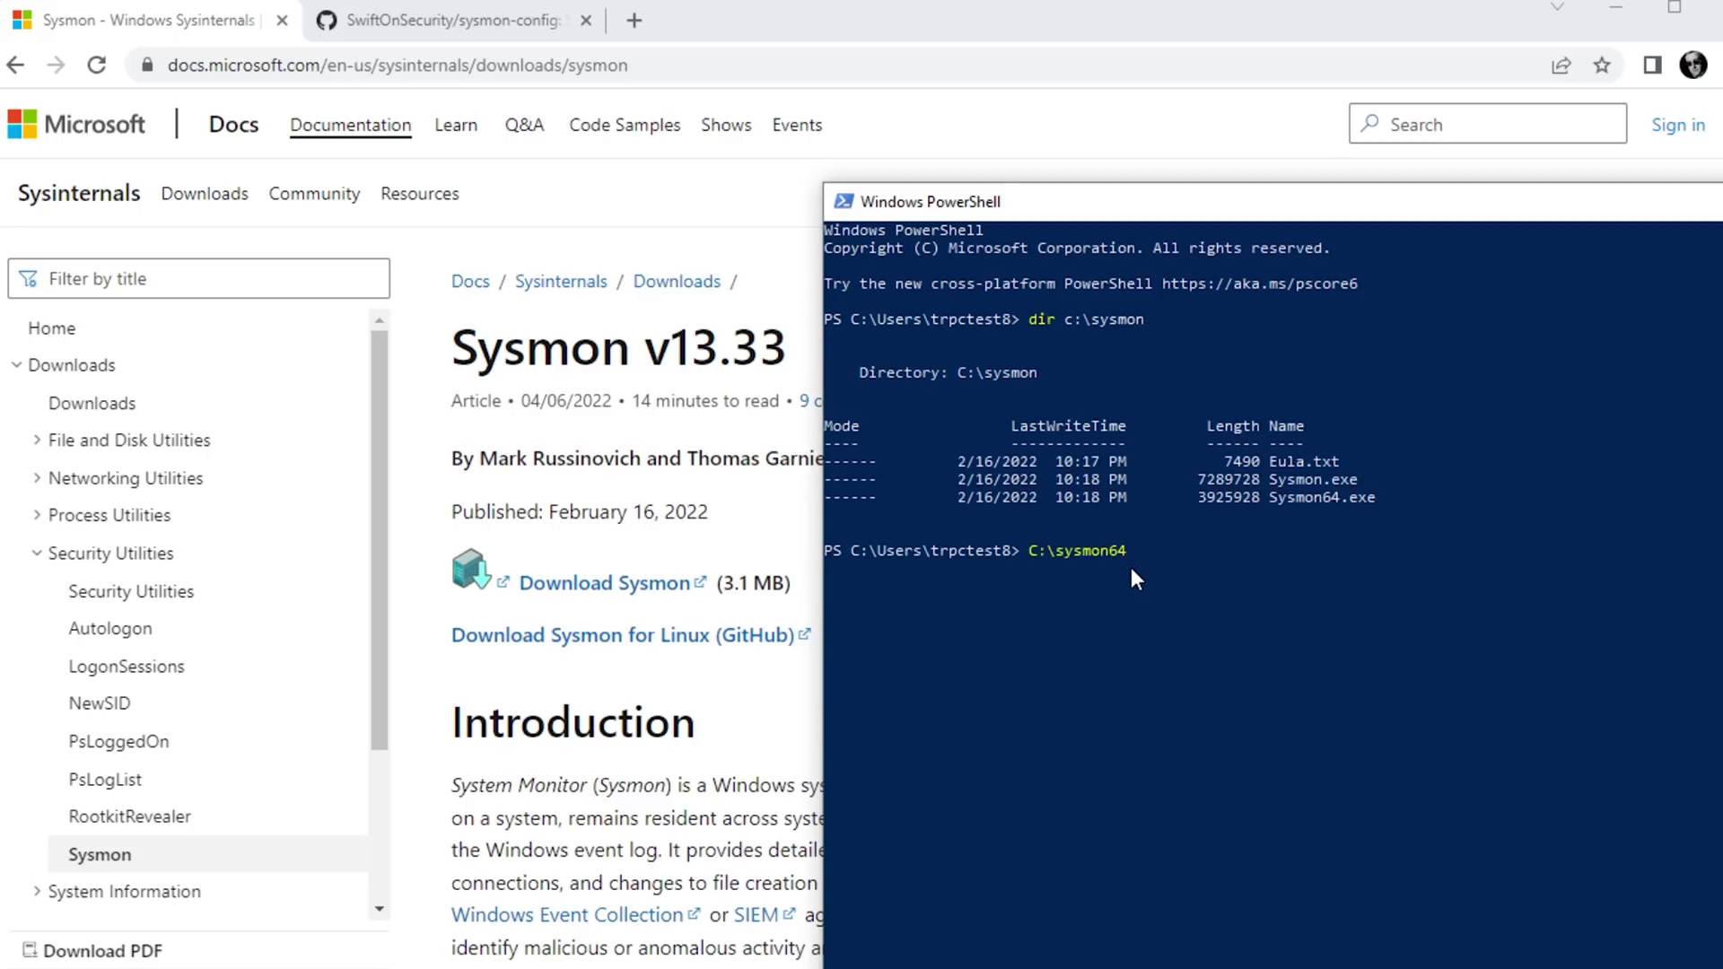
{"action": "type", "text": "on64"}
{"action": "key", "text": "Return"}
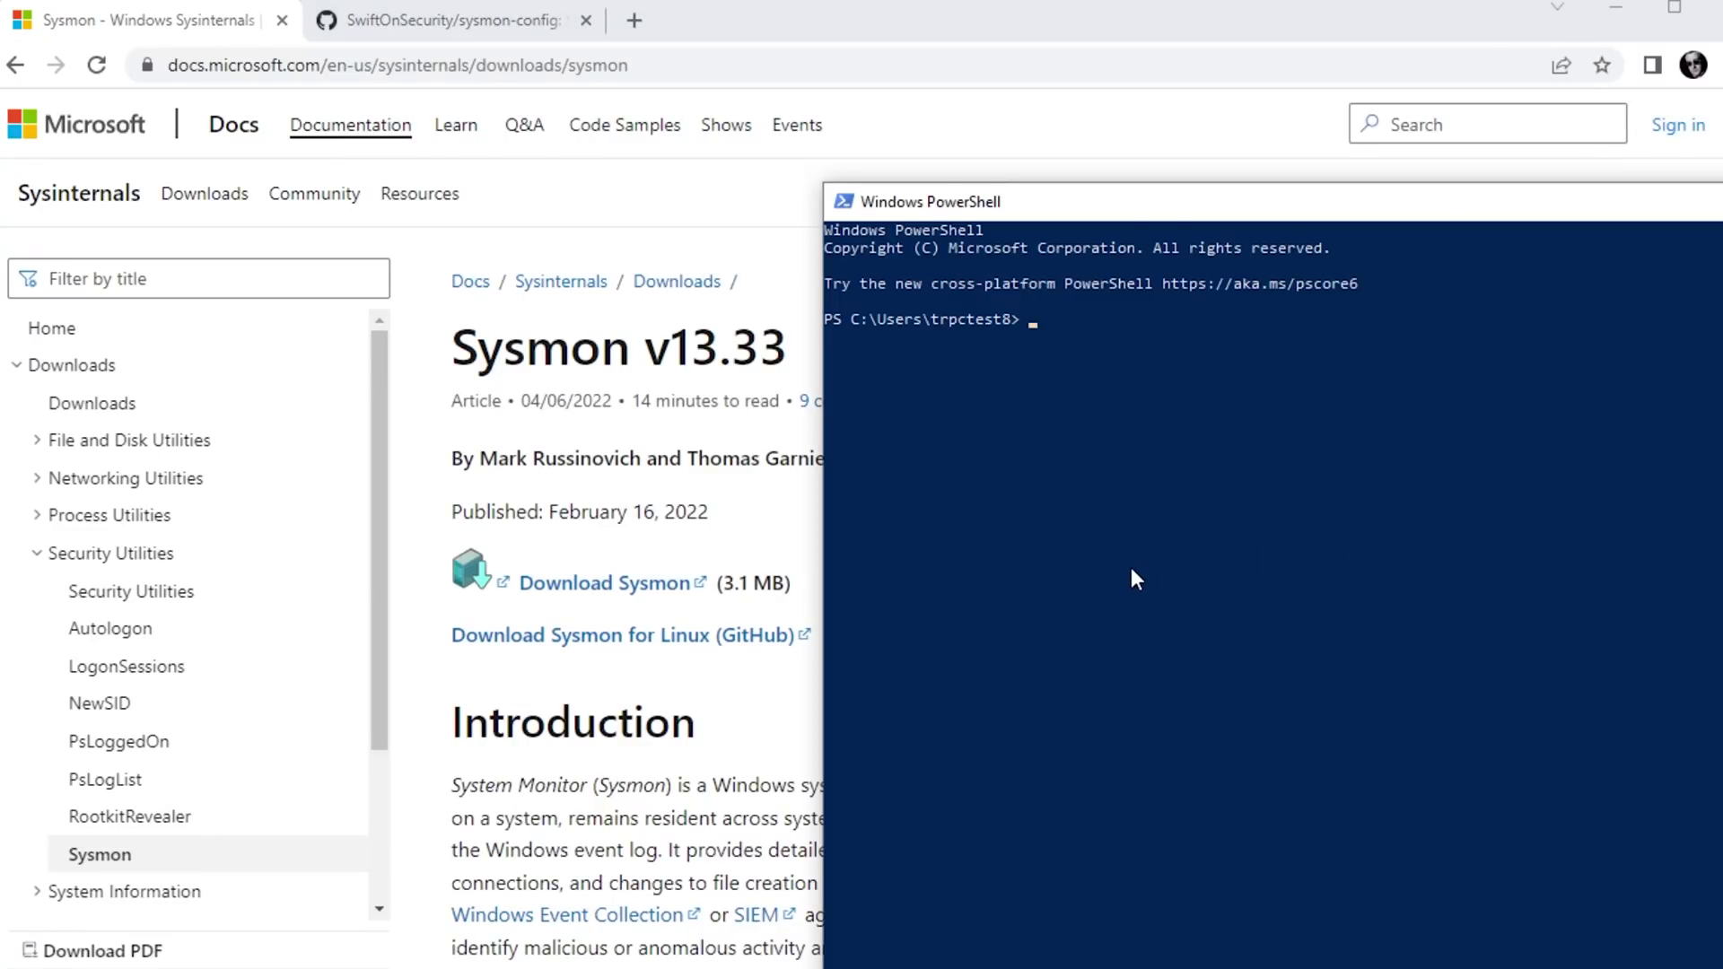
List C:\sysmon again and start typing the C:\sysm path
{"action": "type", "text": "c:\\"}
{"action": "key", "text": "BackSpace"}
{"action": "key", "text": "BackSpace"}
{"action": "key", "text": "BackSpace"}
{"action": "type", "text": "dir c:\\sysmon"}
{"action": "key", "text": "Return"}
{"action": "type", "text": "C:\\sysm"}
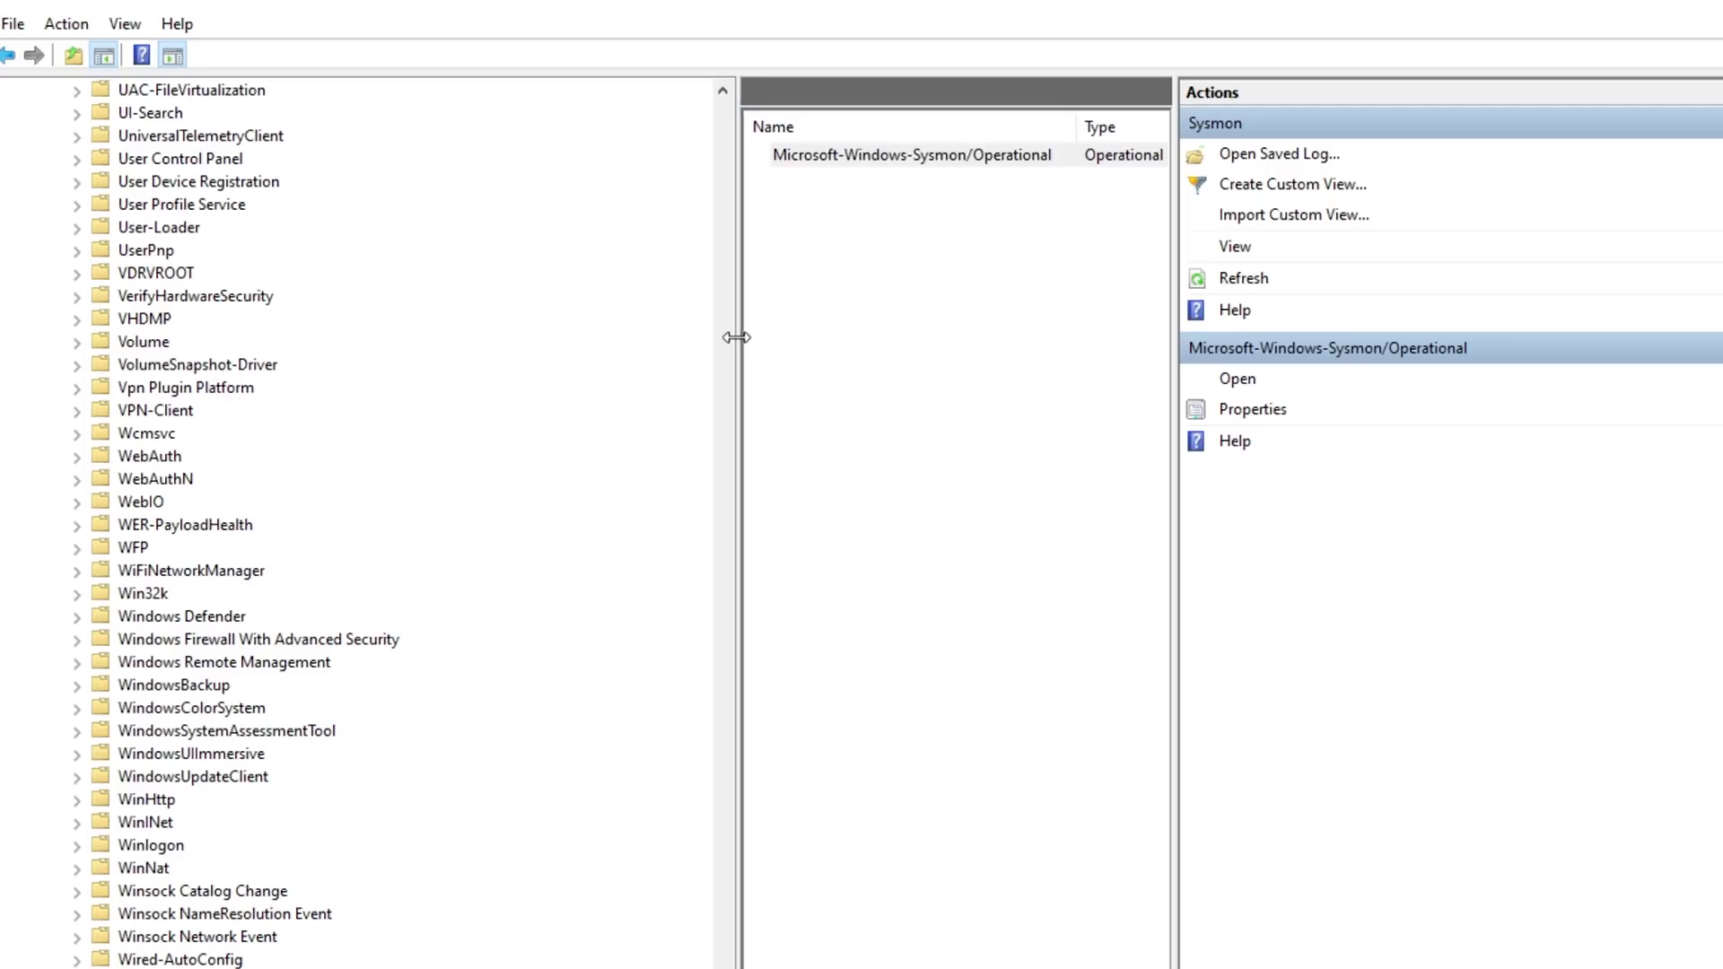
Widen the Sysmon logs pane, open the Sysmon Operational log, and enlarge the details preview
{"action": "left_click_drag", "start_coordinate": [734, 334], "coordinate": [373, 338]}
{"action": "double_click", "coordinate": [593, 162]}
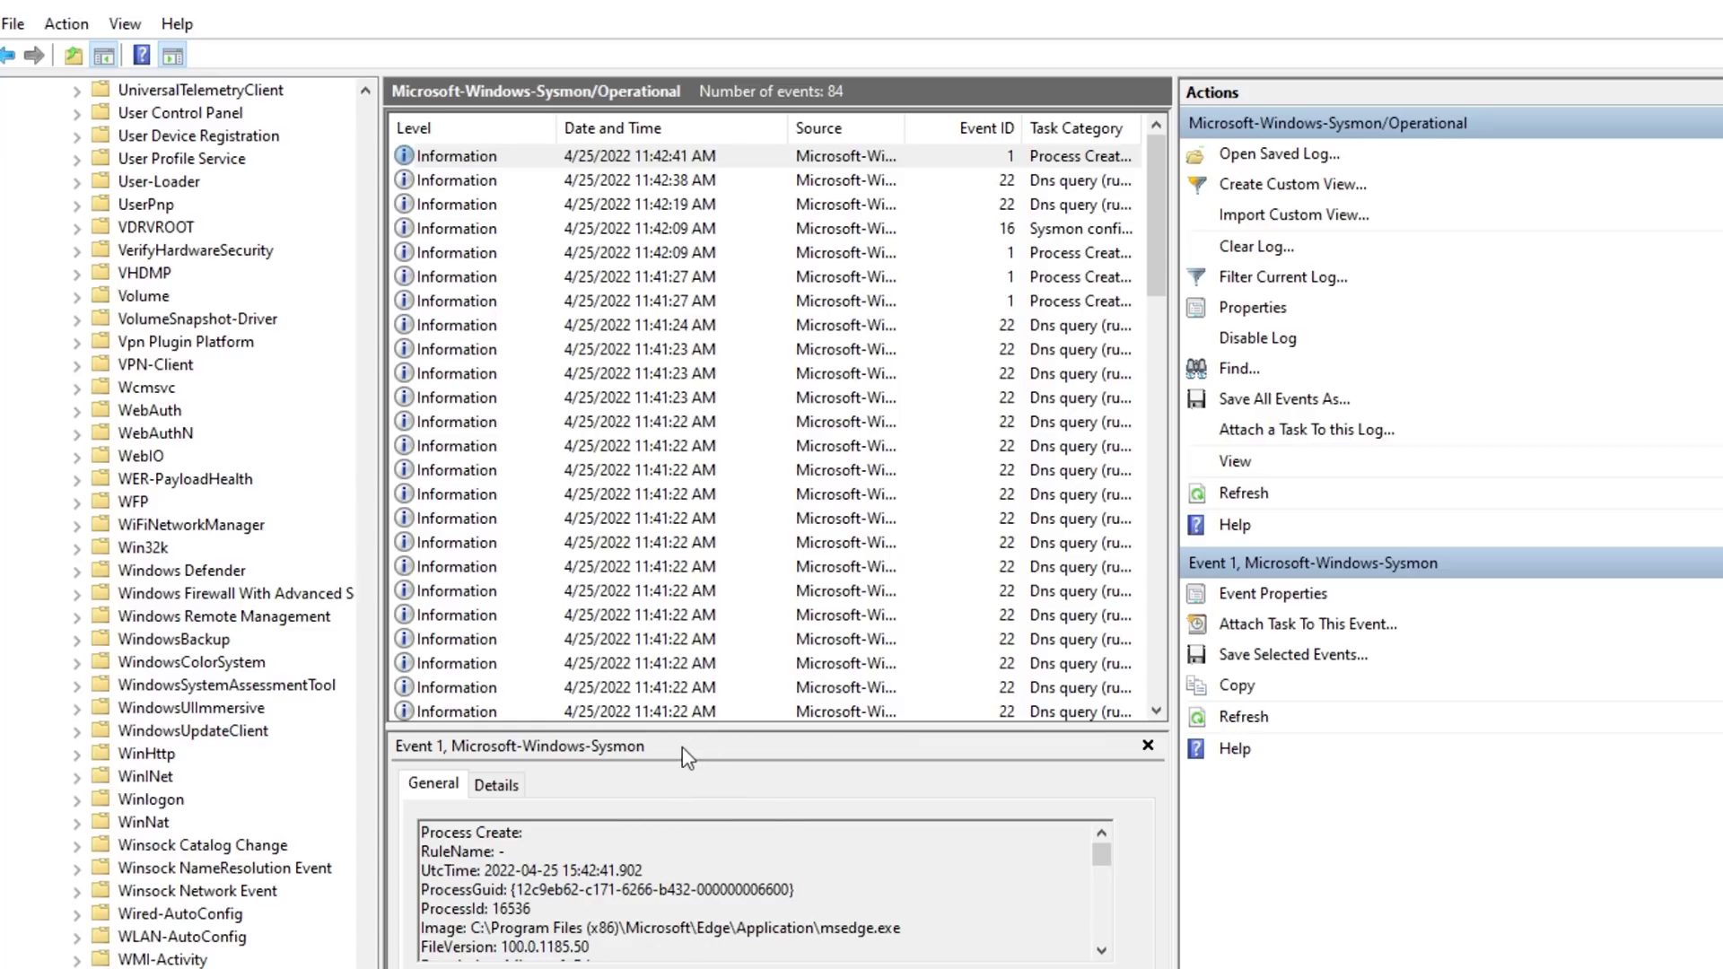
{"action": "left_click_drag", "start_coordinate": [687, 732], "coordinate": [725, 569]}
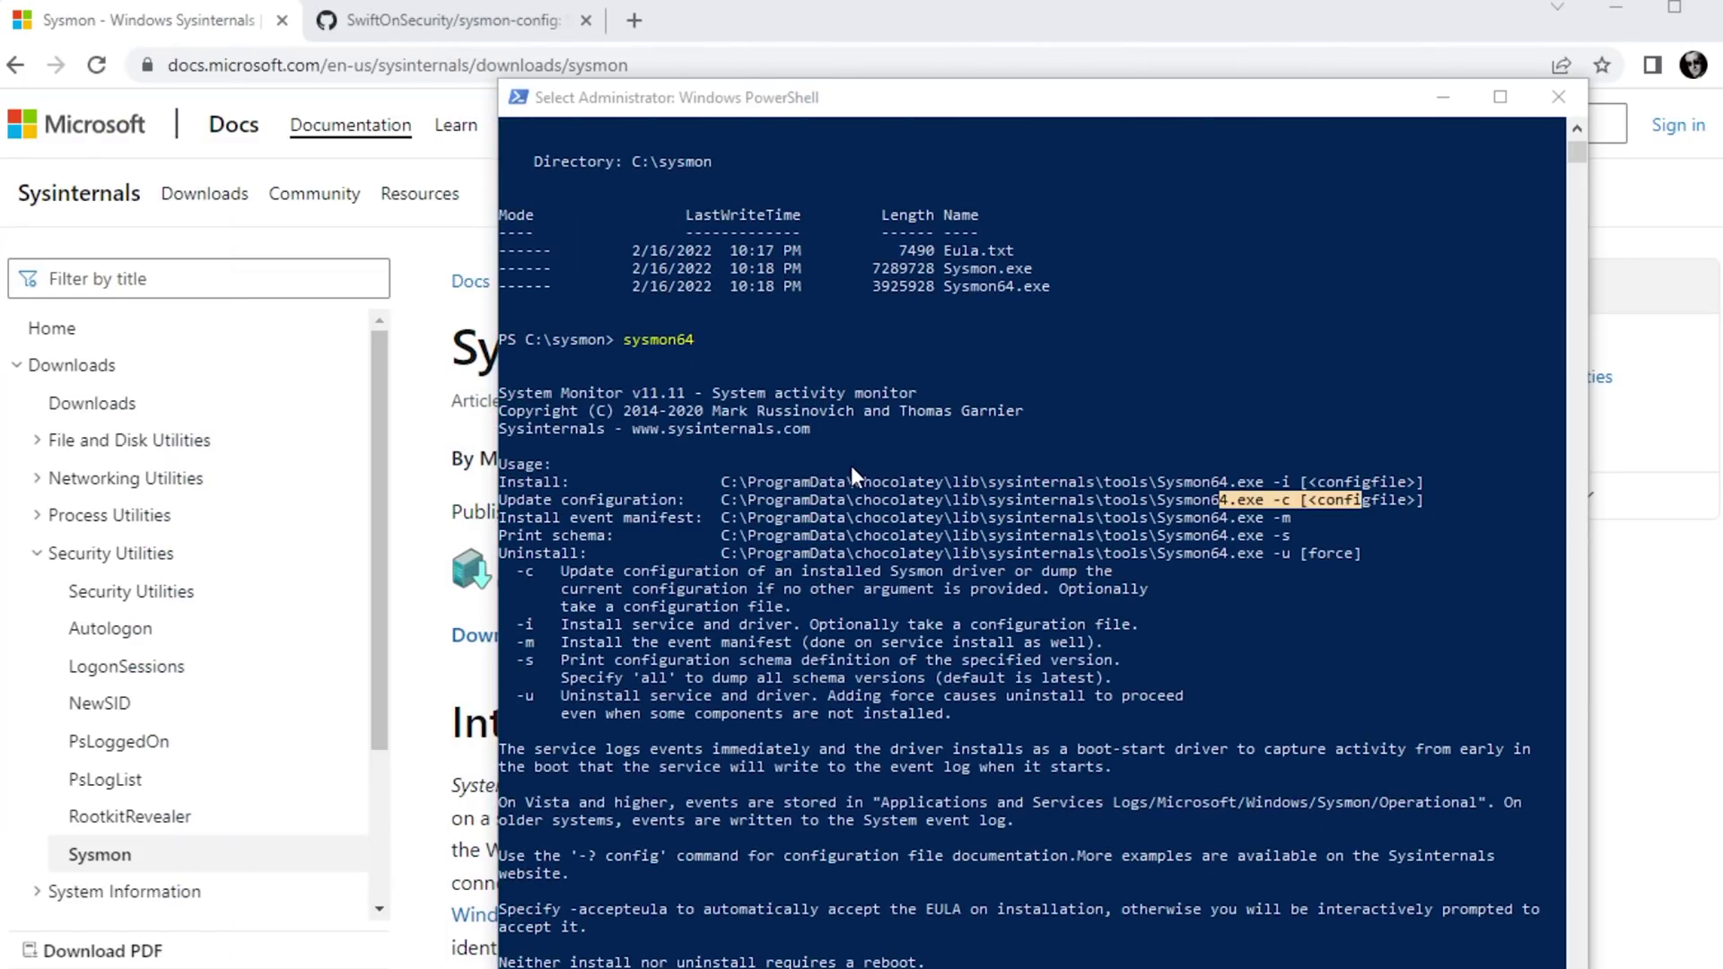
{"action": "left_click_drag", "start_coordinate": [640, 485], "coordinate": [1381, 485]}
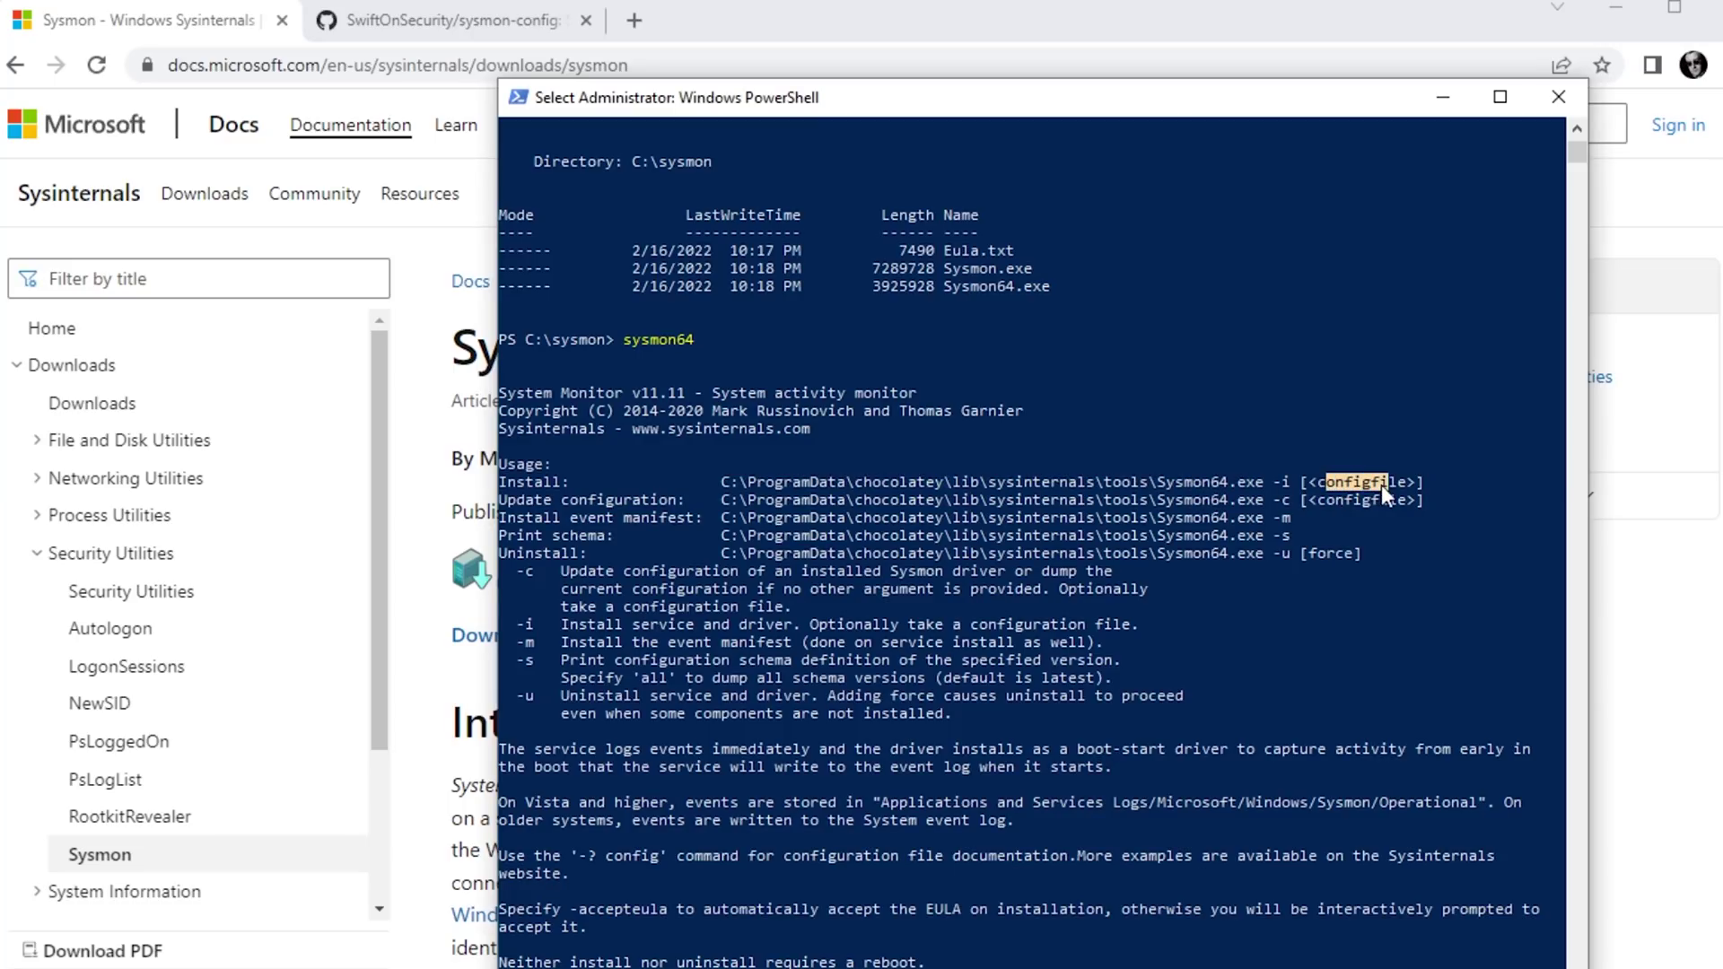
{"action": "left_click_drag", "start_coordinate": [535, 503], "coordinate": [675, 510]}
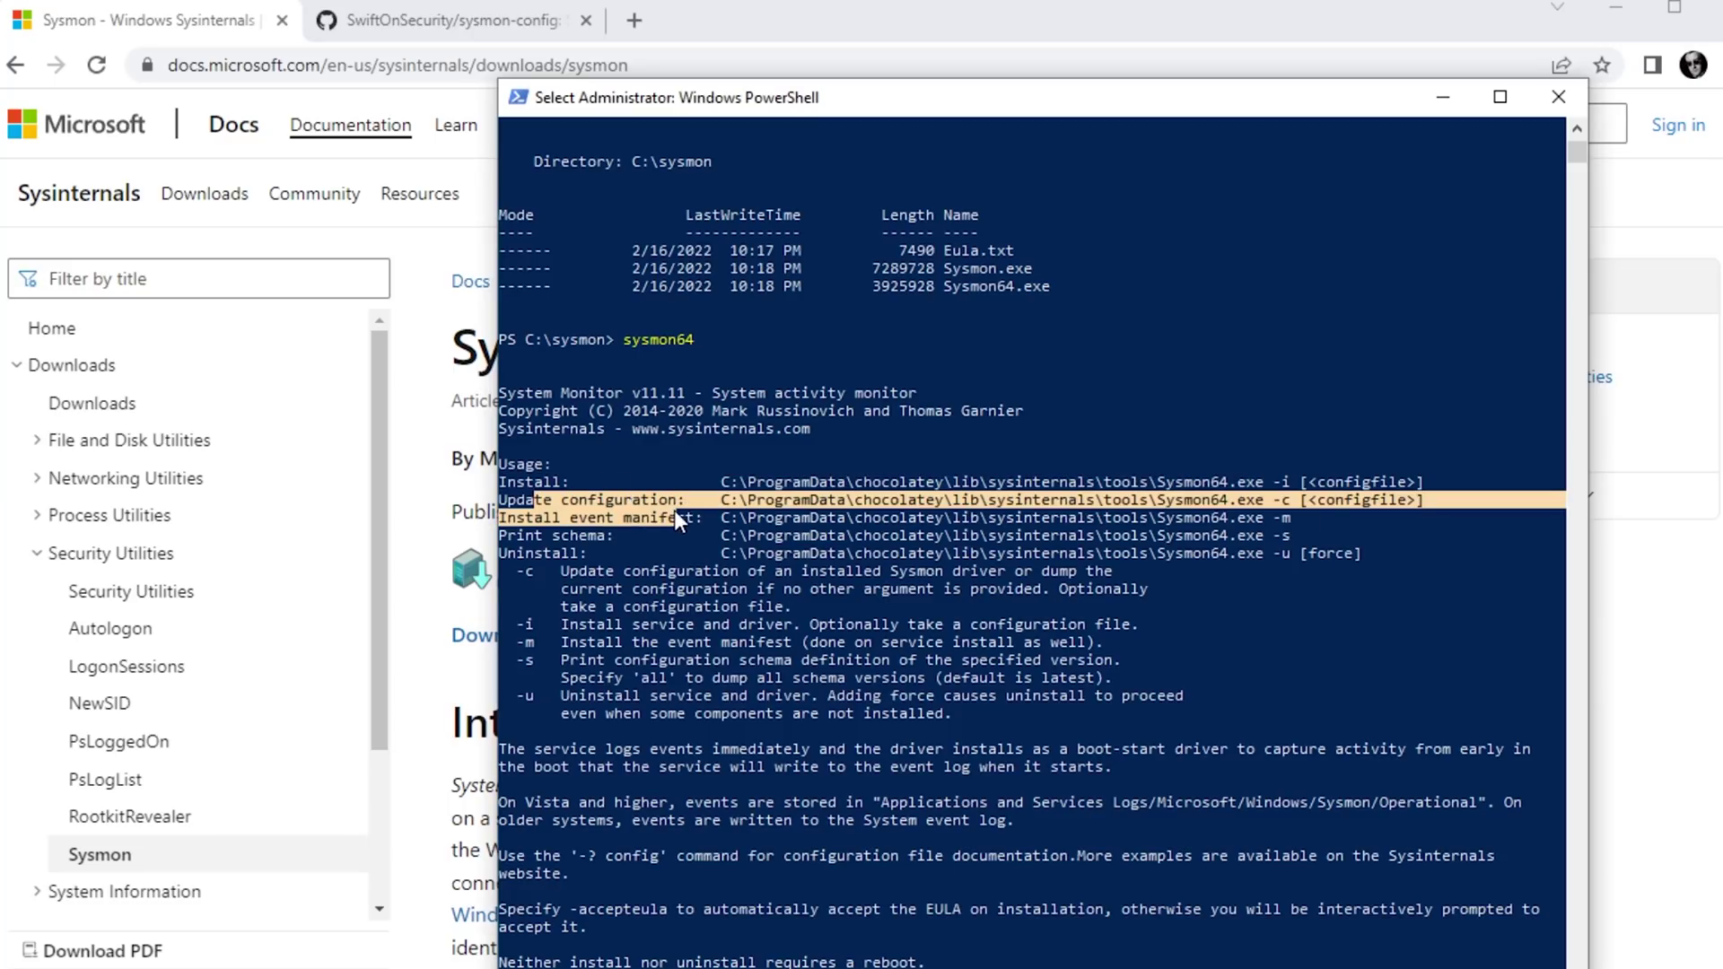
{"action": "left_click", "coordinate": [1099, 517]}
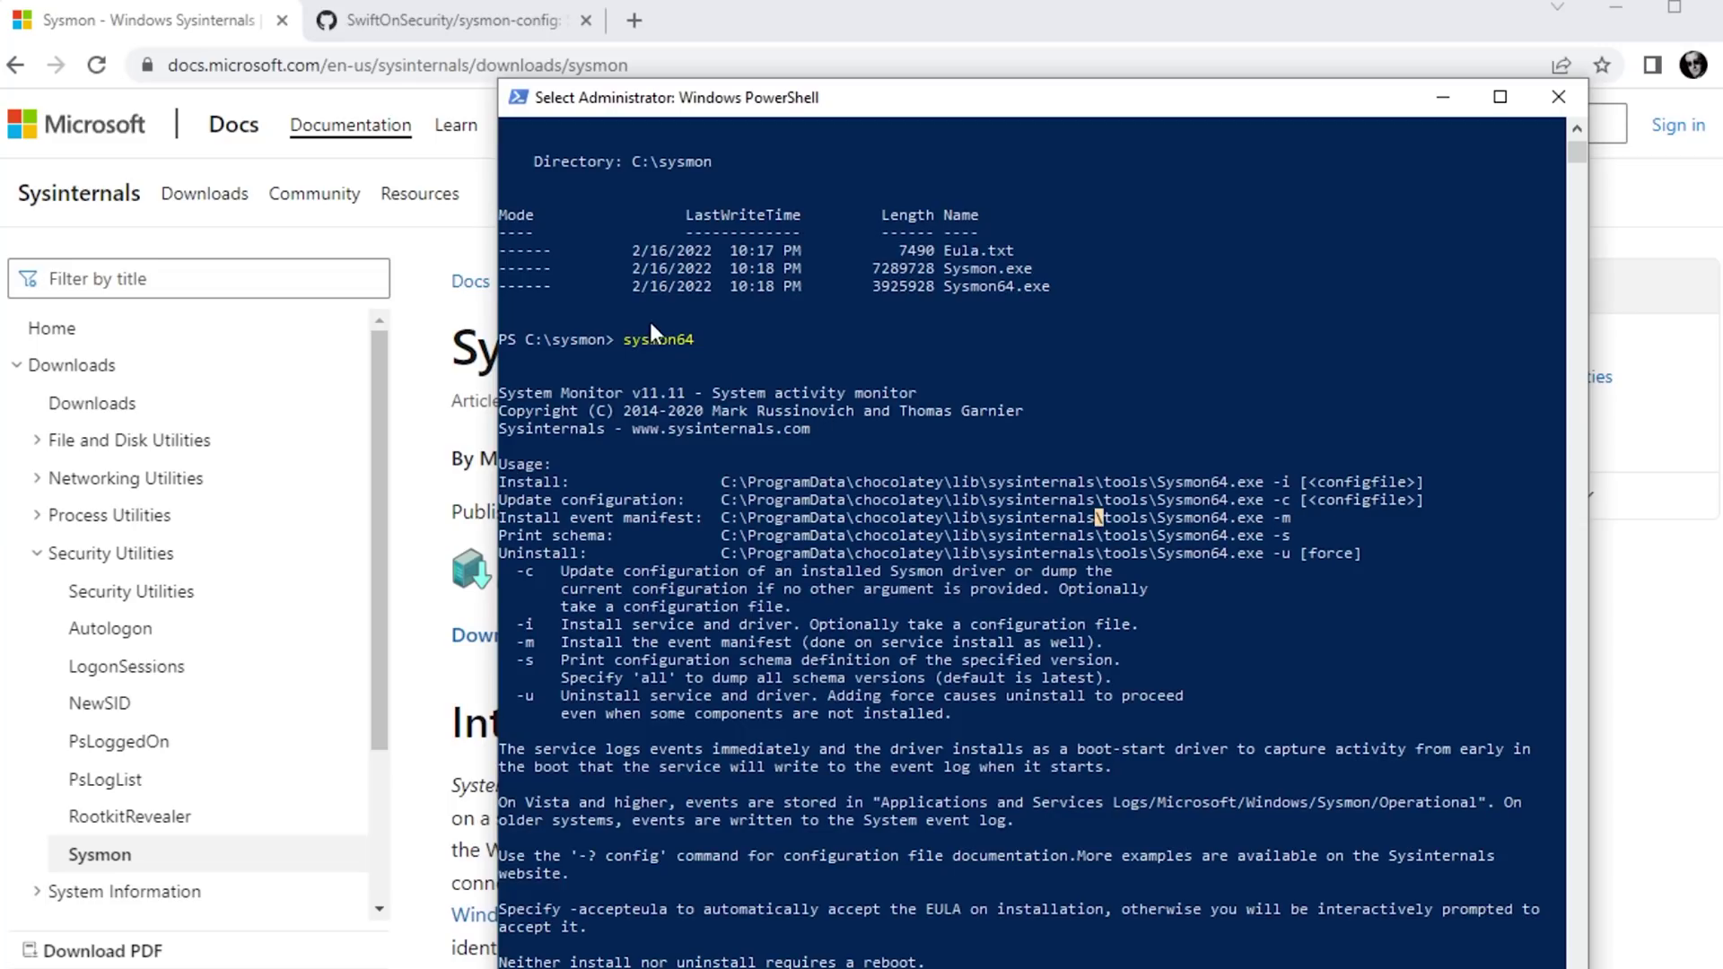
Open the raw sysmonconfig-export.xml from the sysmon-config repository and select all its text
{"action": "left_click", "coordinate": [502, 25]}
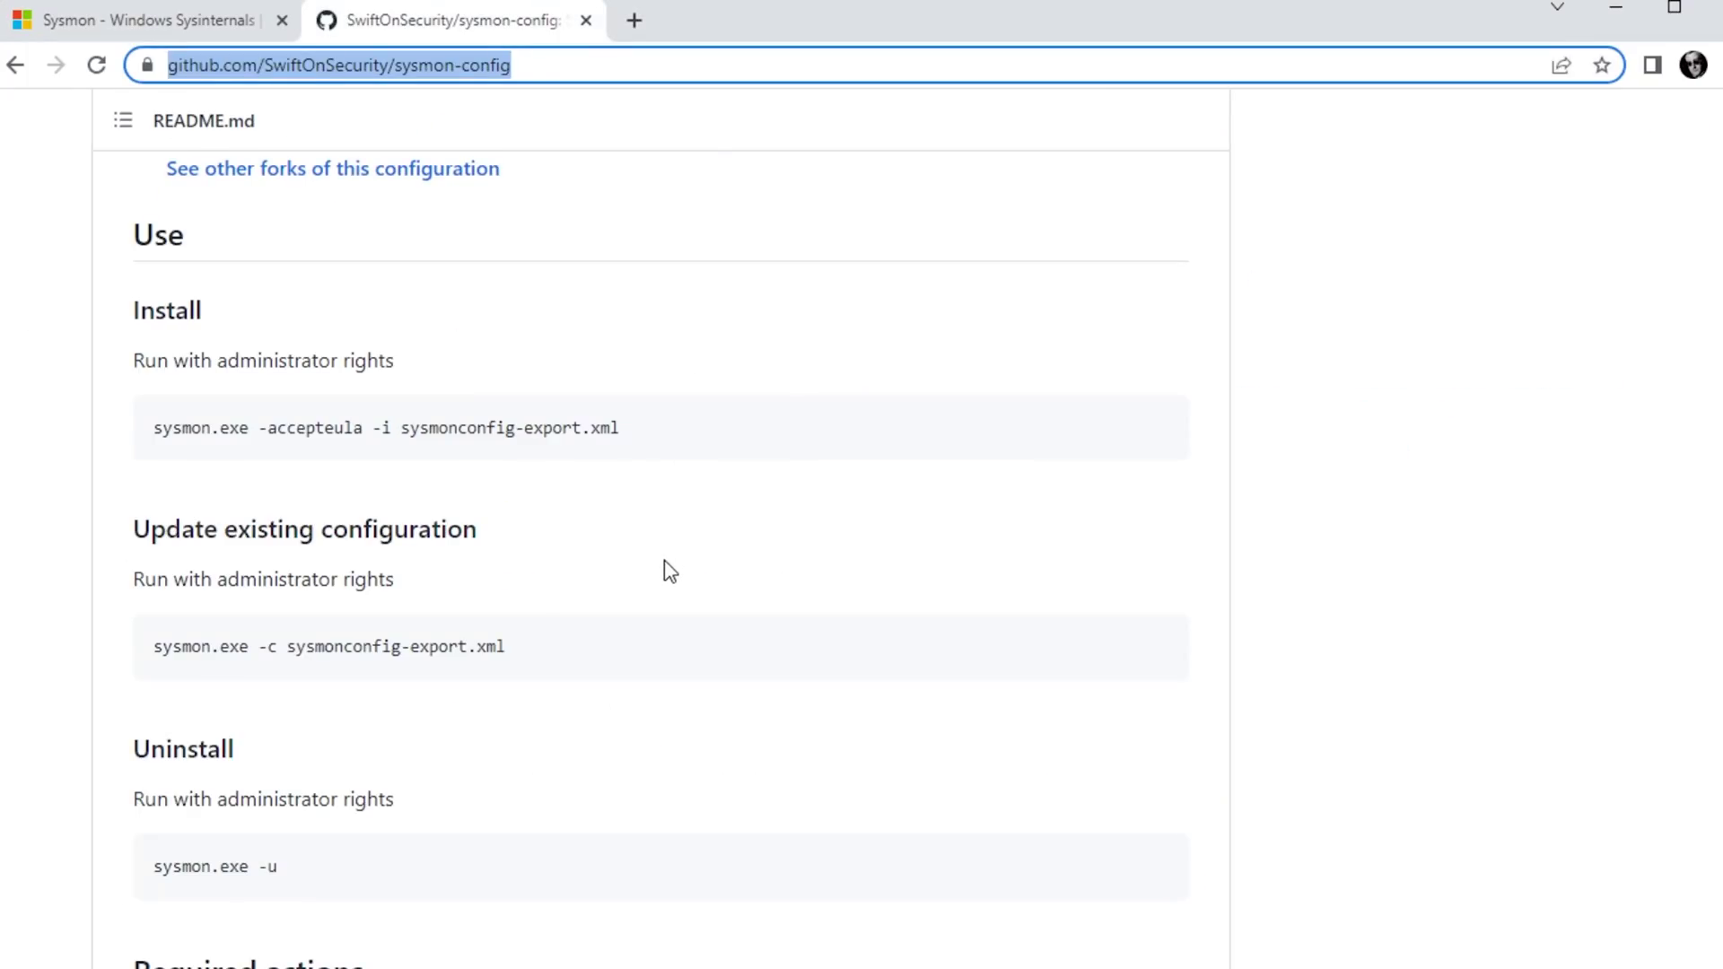
{"action": "scroll", "coordinate": [664, 566], "scroll_direction": "up", "scroll_amount": 10}
{"action": "scroll", "coordinate": [682, 595], "scroll_direction": "up", "scroll_amount": 3}
{"action": "left_click", "coordinate": [1176, 361]}
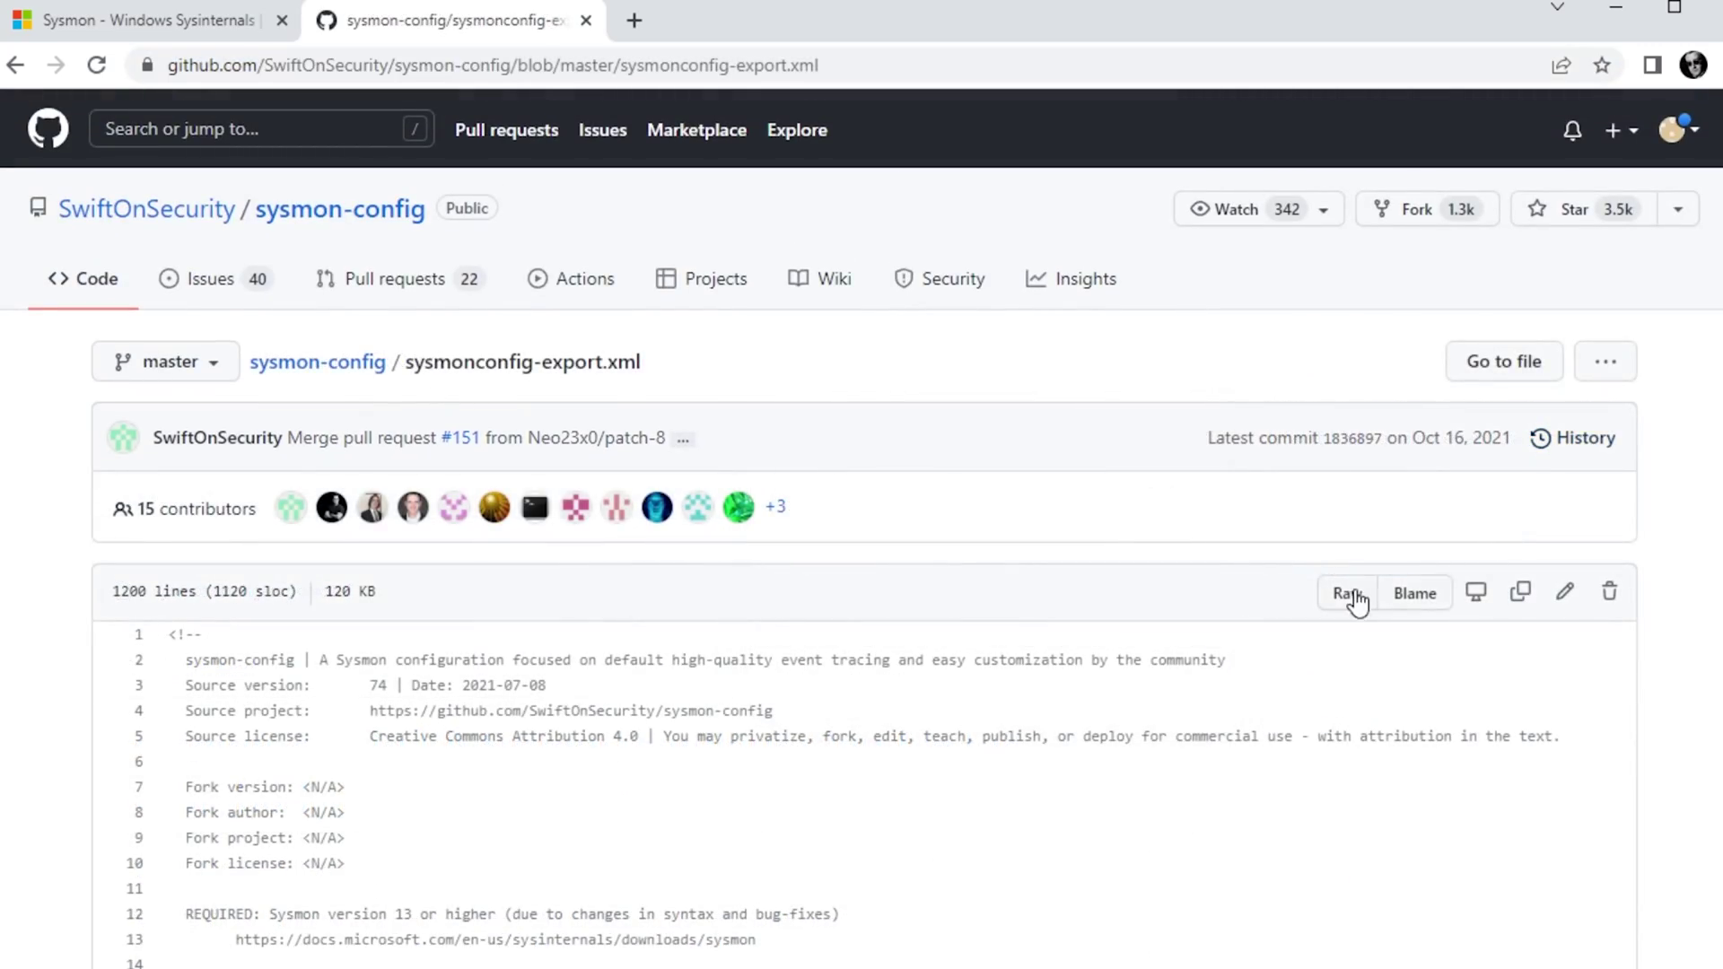
{"action": "left_click", "coordinate": [1348, 596]}
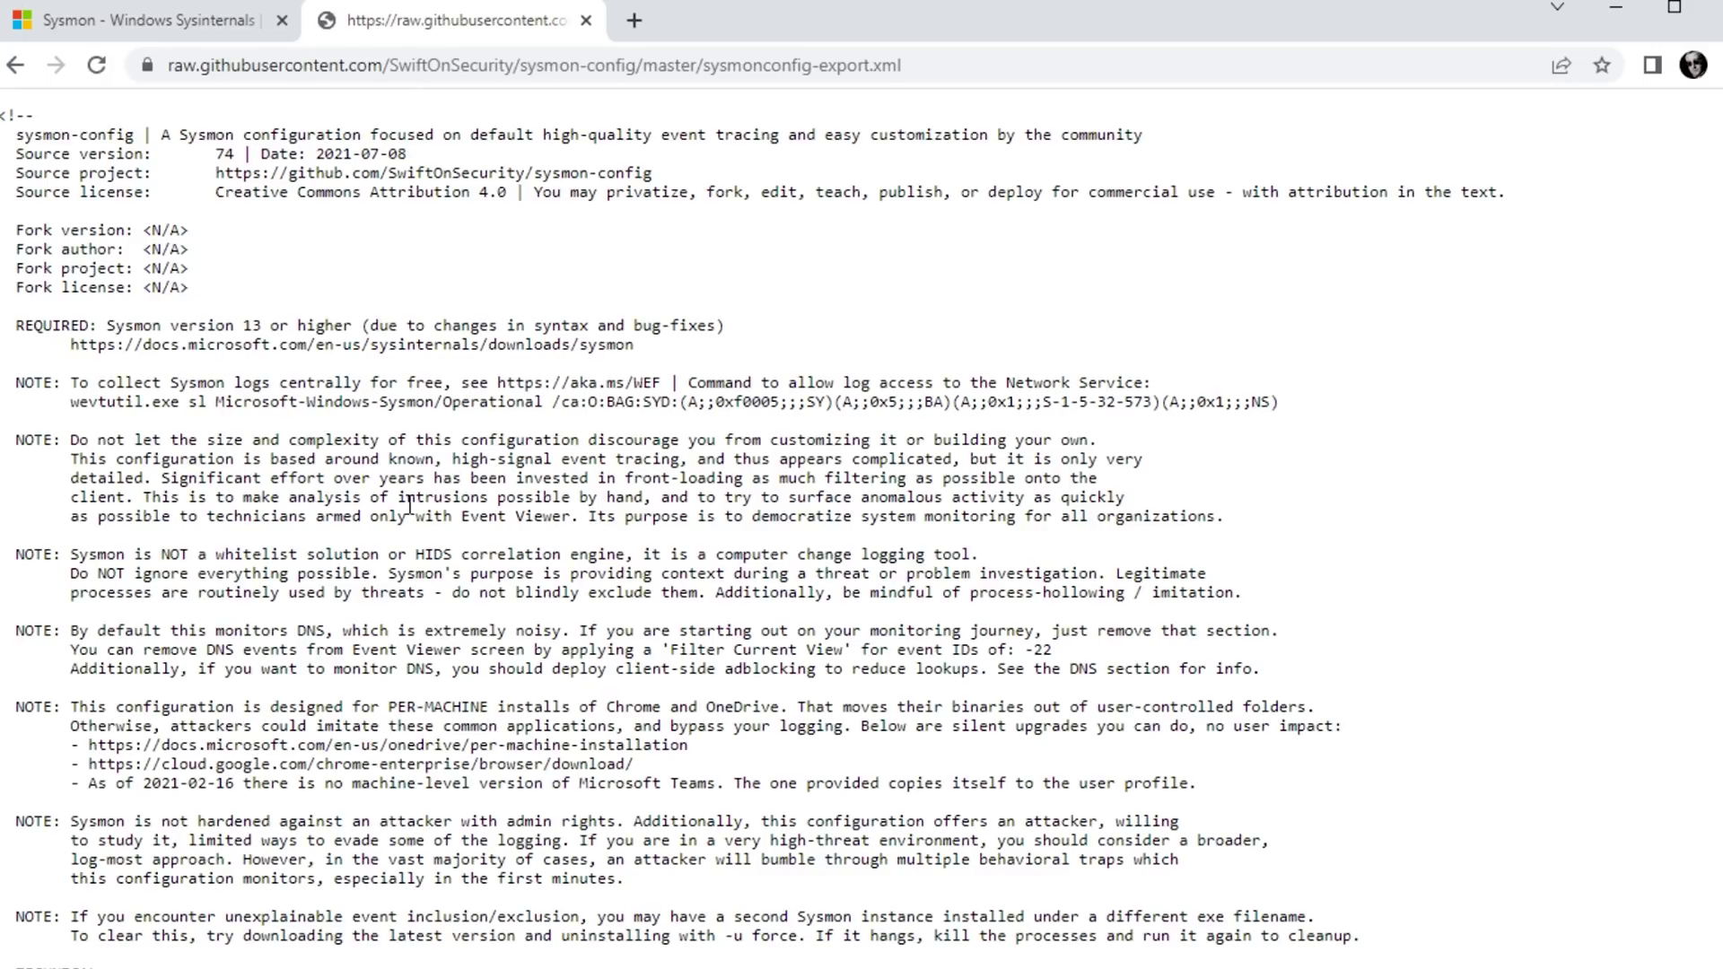
{"action": "key", "text": "ctrl+a"}
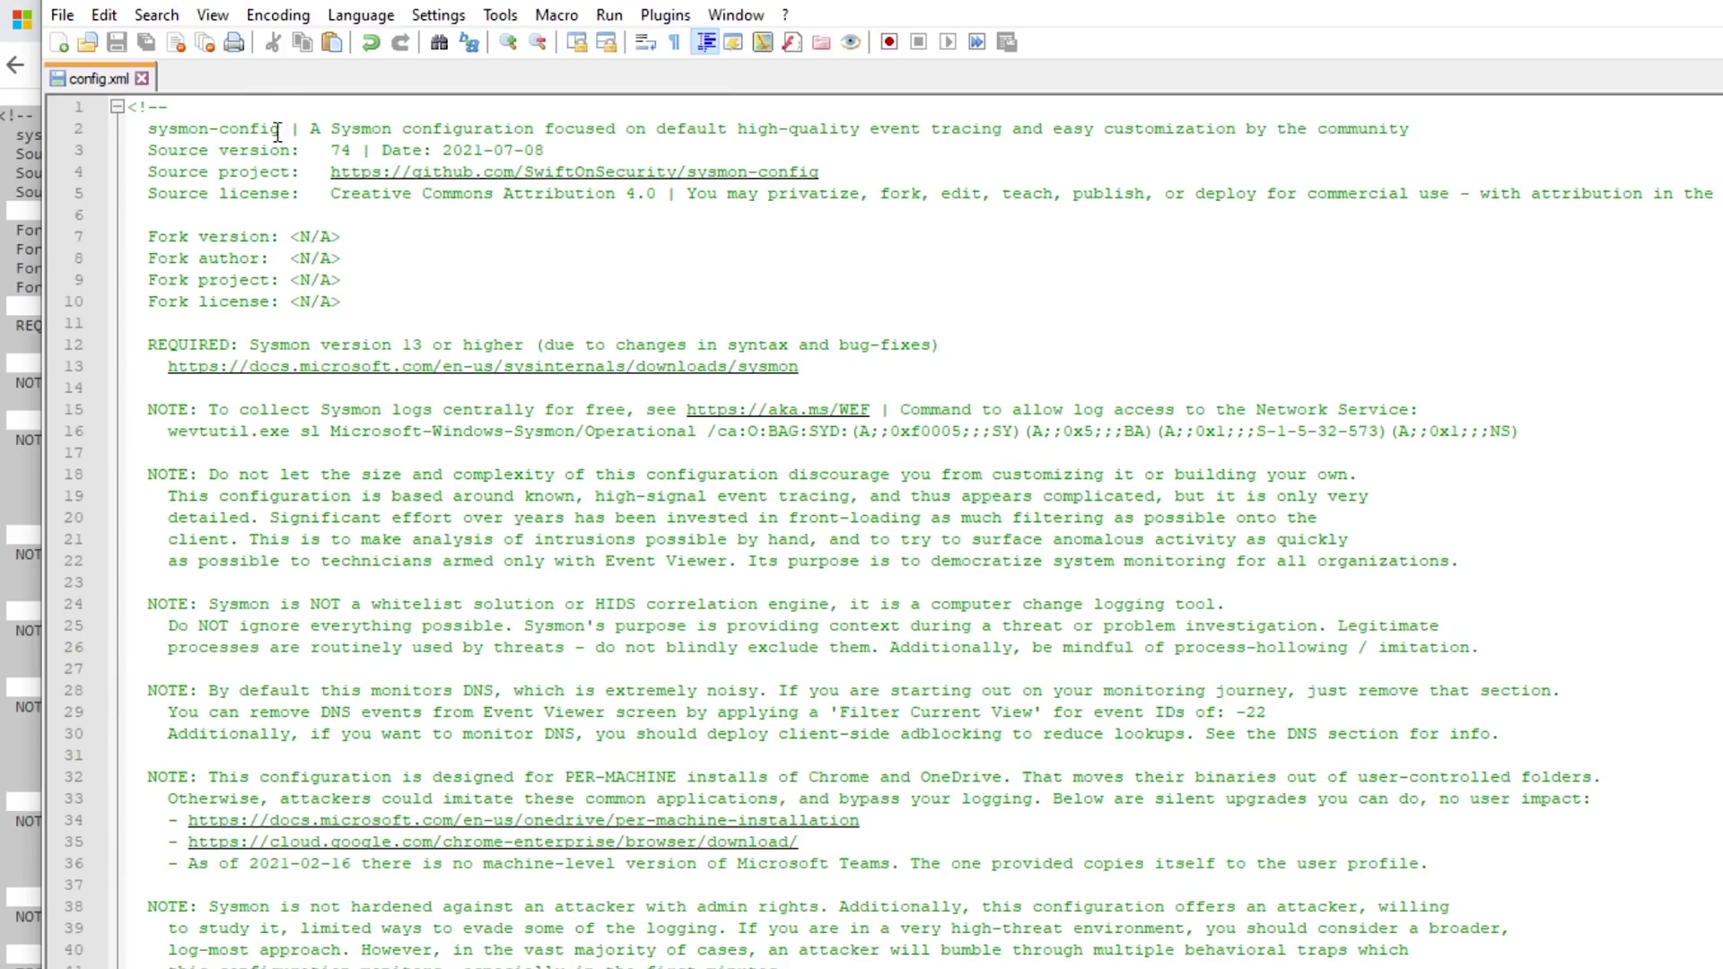
{"action": "left_click", "coordinate": [555, 600]}
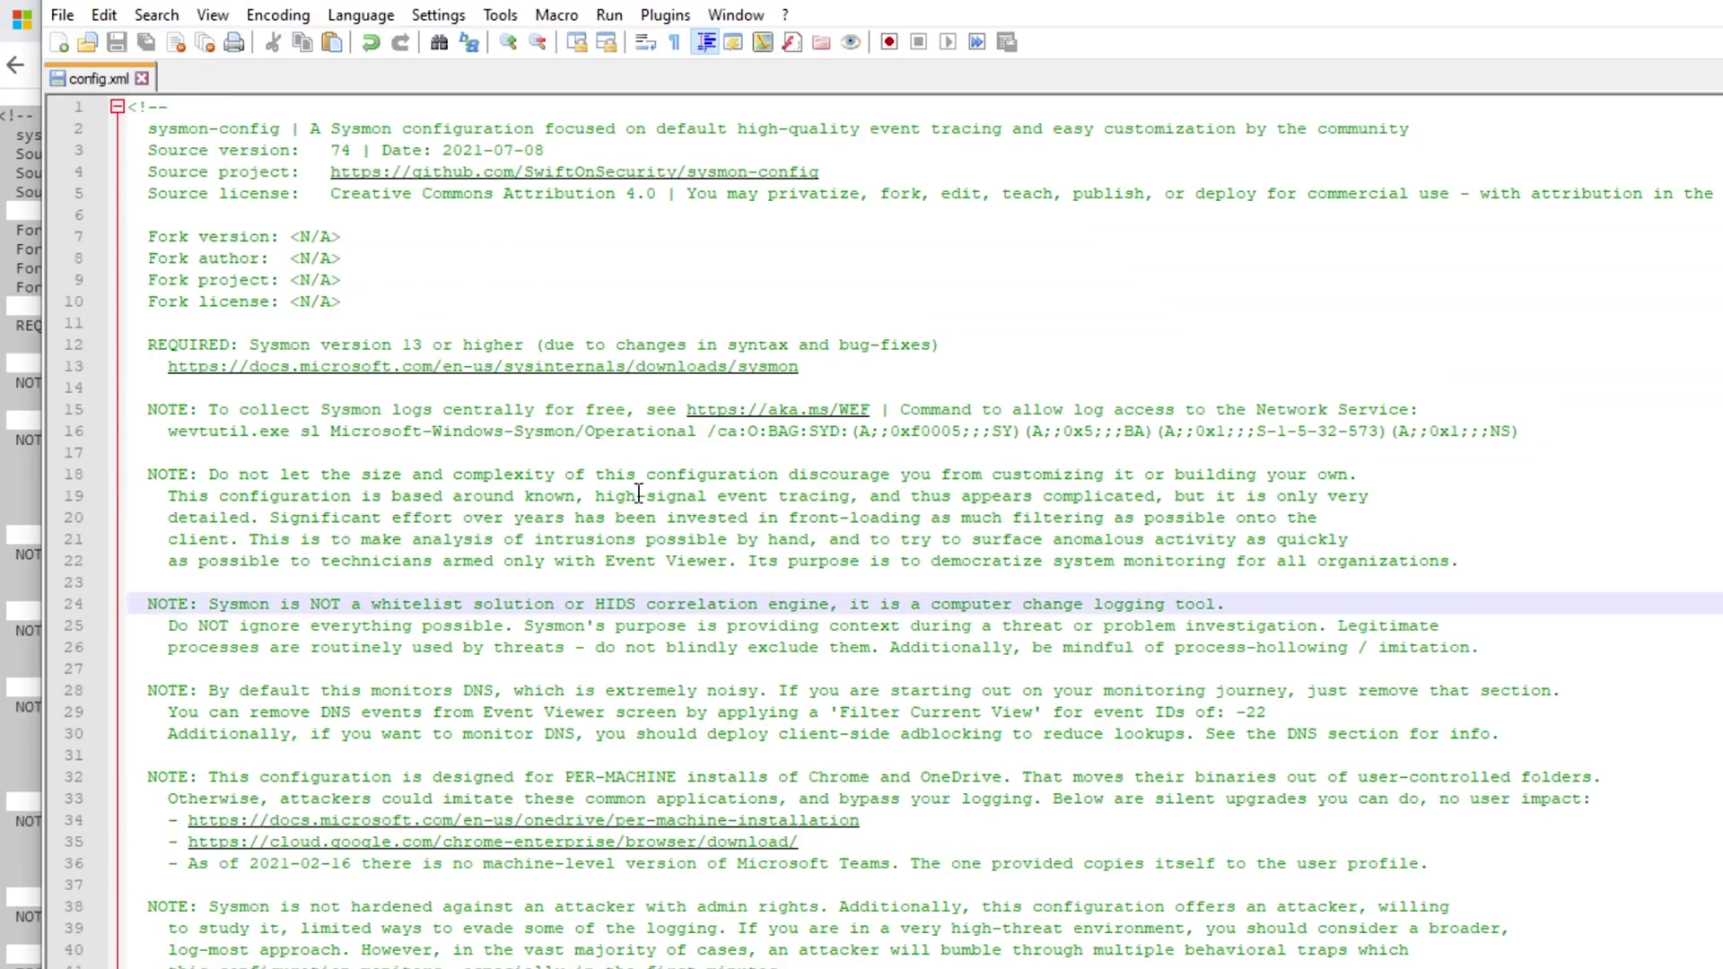
{"action": "left_click_drag", "start_coordinate": [574, 424], "coordinate": [639, 503]}
{"action": "scroll", "coordinate": [628, 480], "scroll_direction": "down", "scroll_amount": 7}
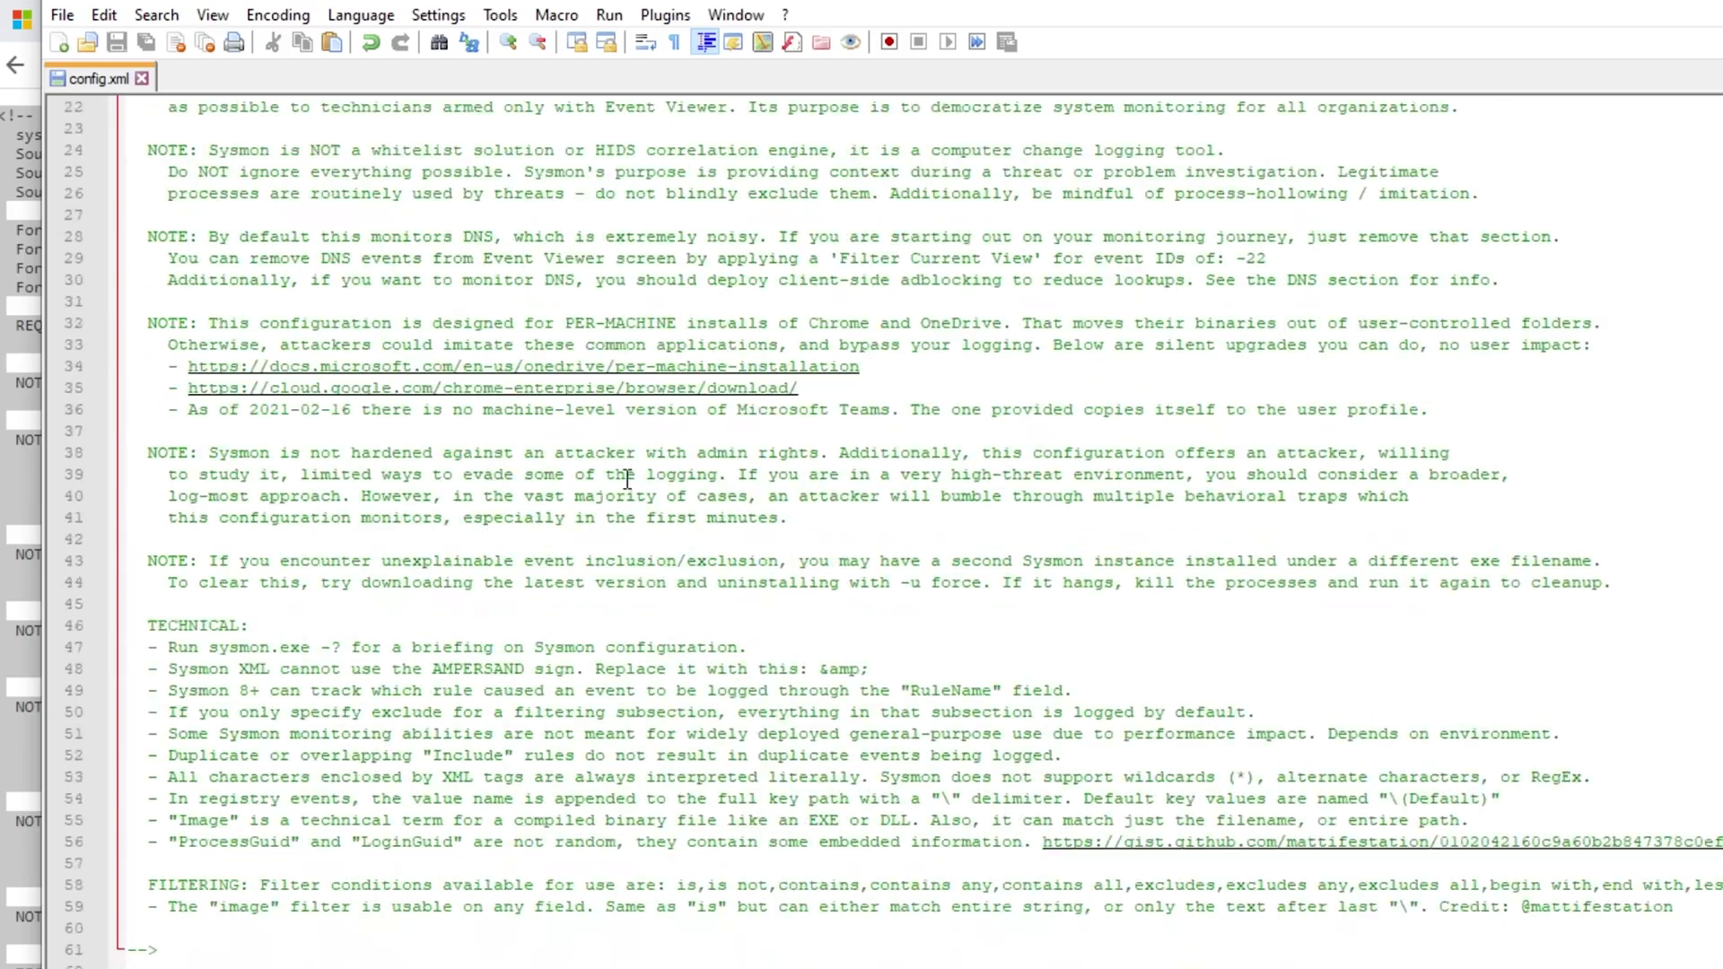
{"action": "scroll", "coordinate": [627, 481], "scroll_direction": "down", "scroll_amount": 5}
{"action": "scroll", "coordinate": [756, 516], "scroll_direction": "down", "scroll_amount": 5}
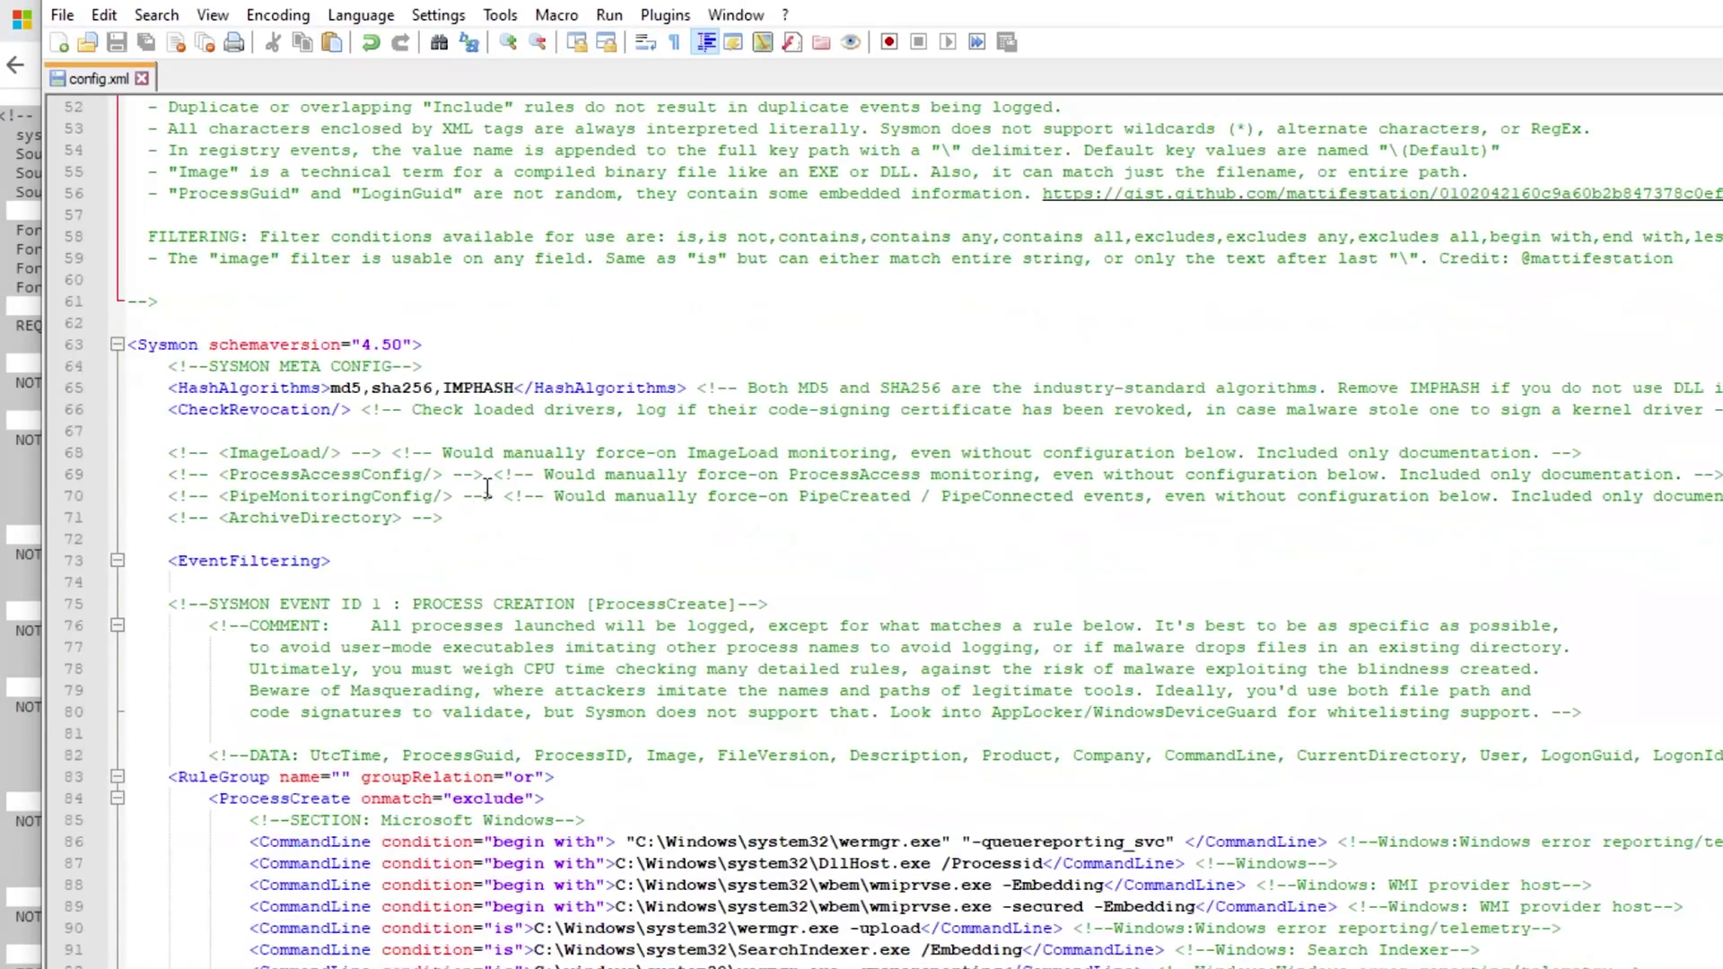
{"action": "scroll", "coordinate": [306, 507], "scroll_direction": "down", "scroll_amount": 1}
{"action": "scroll", "coordinate": [350, 550], "scroll_direction": "up", "scroll_amount": 3}
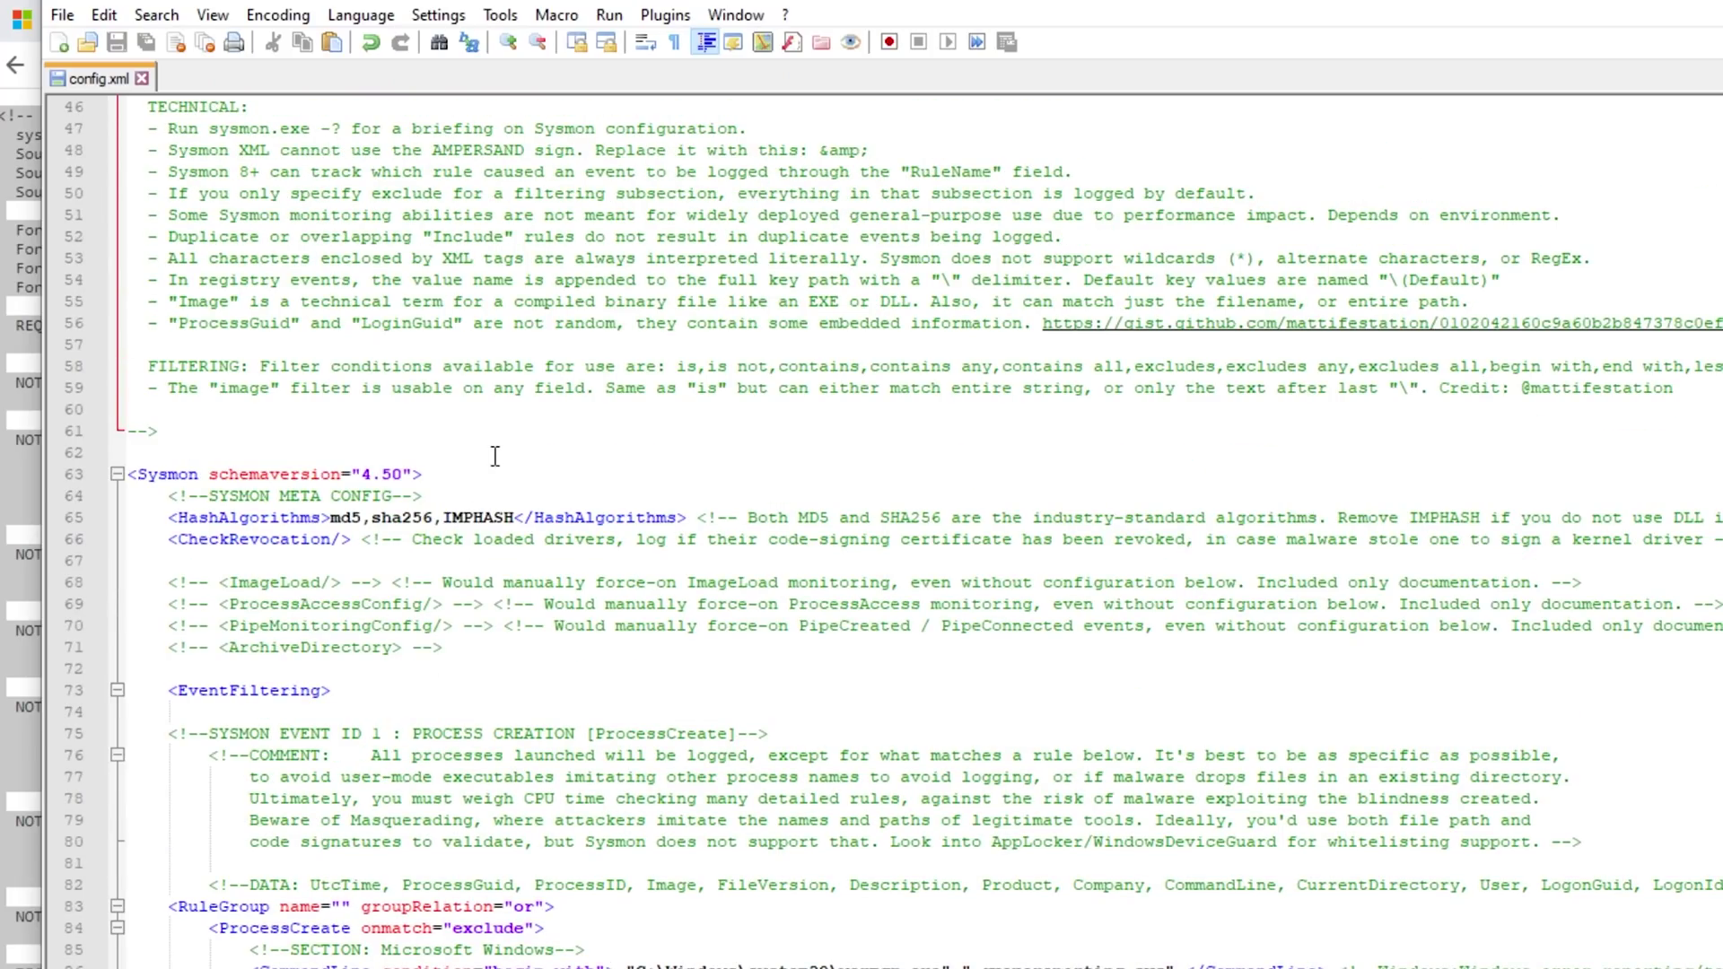
{"action": "scroll", "coordinate": [512, 581], "scroll_direction": "down", "scroll_amount": 3}
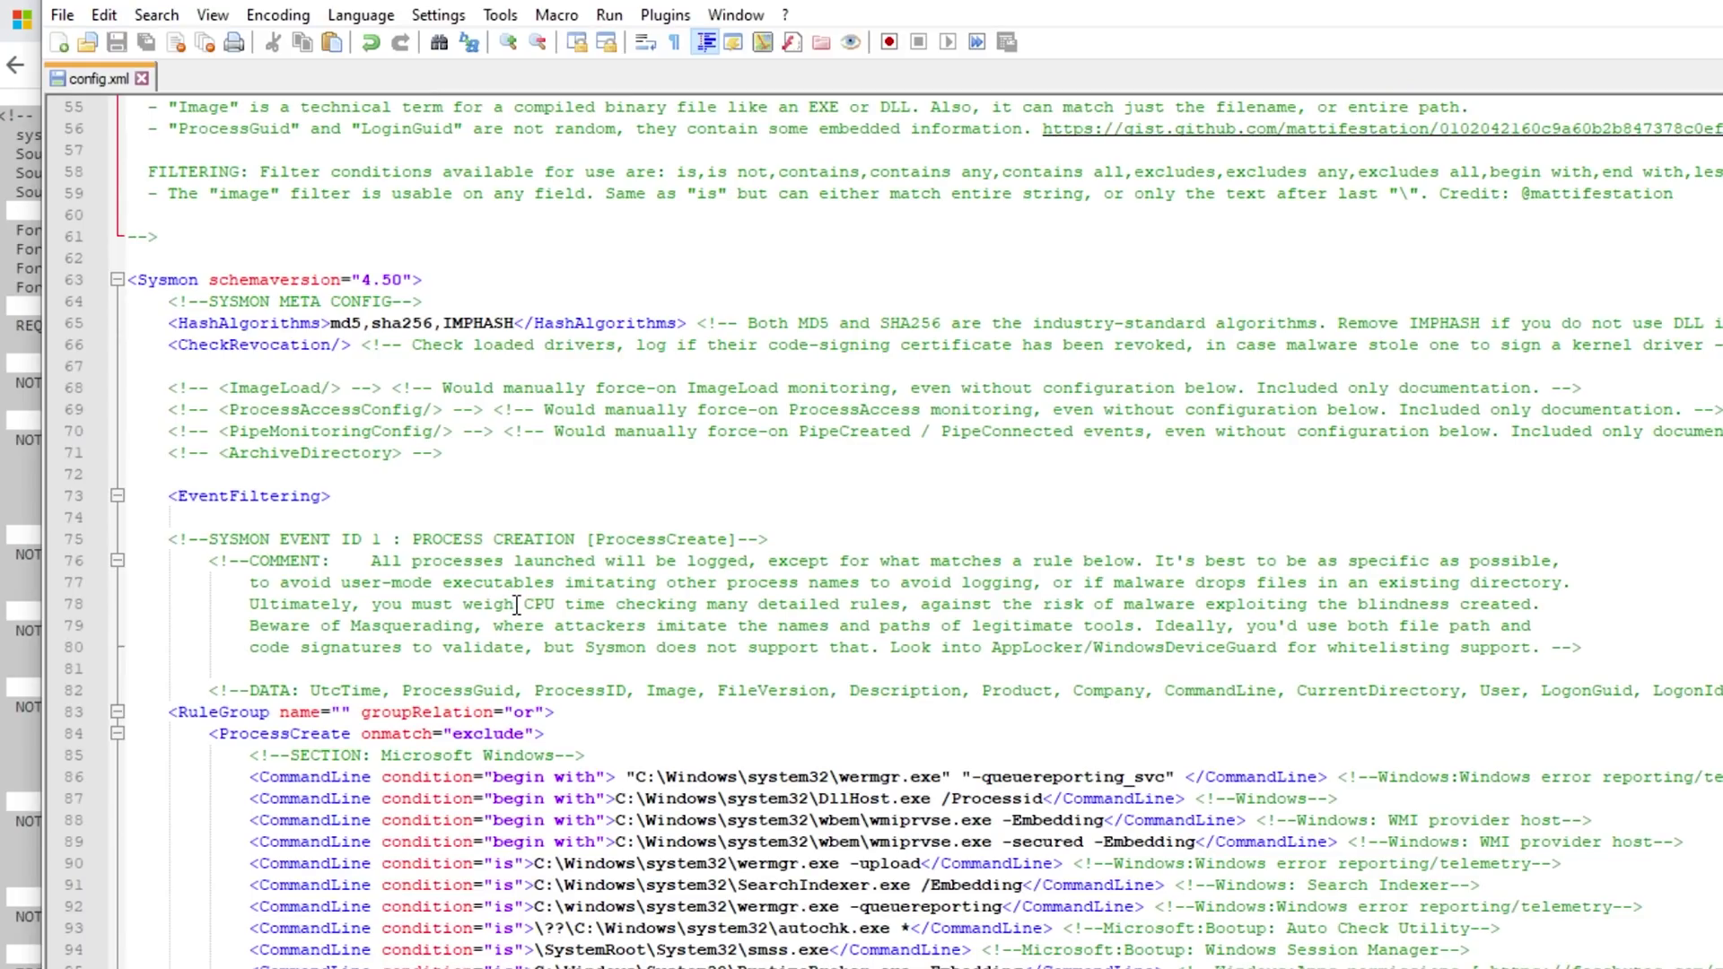
{"action": "scroll", "coordinate": [517, 604], "scroll_direction": "down", "scroll_amount": 4}
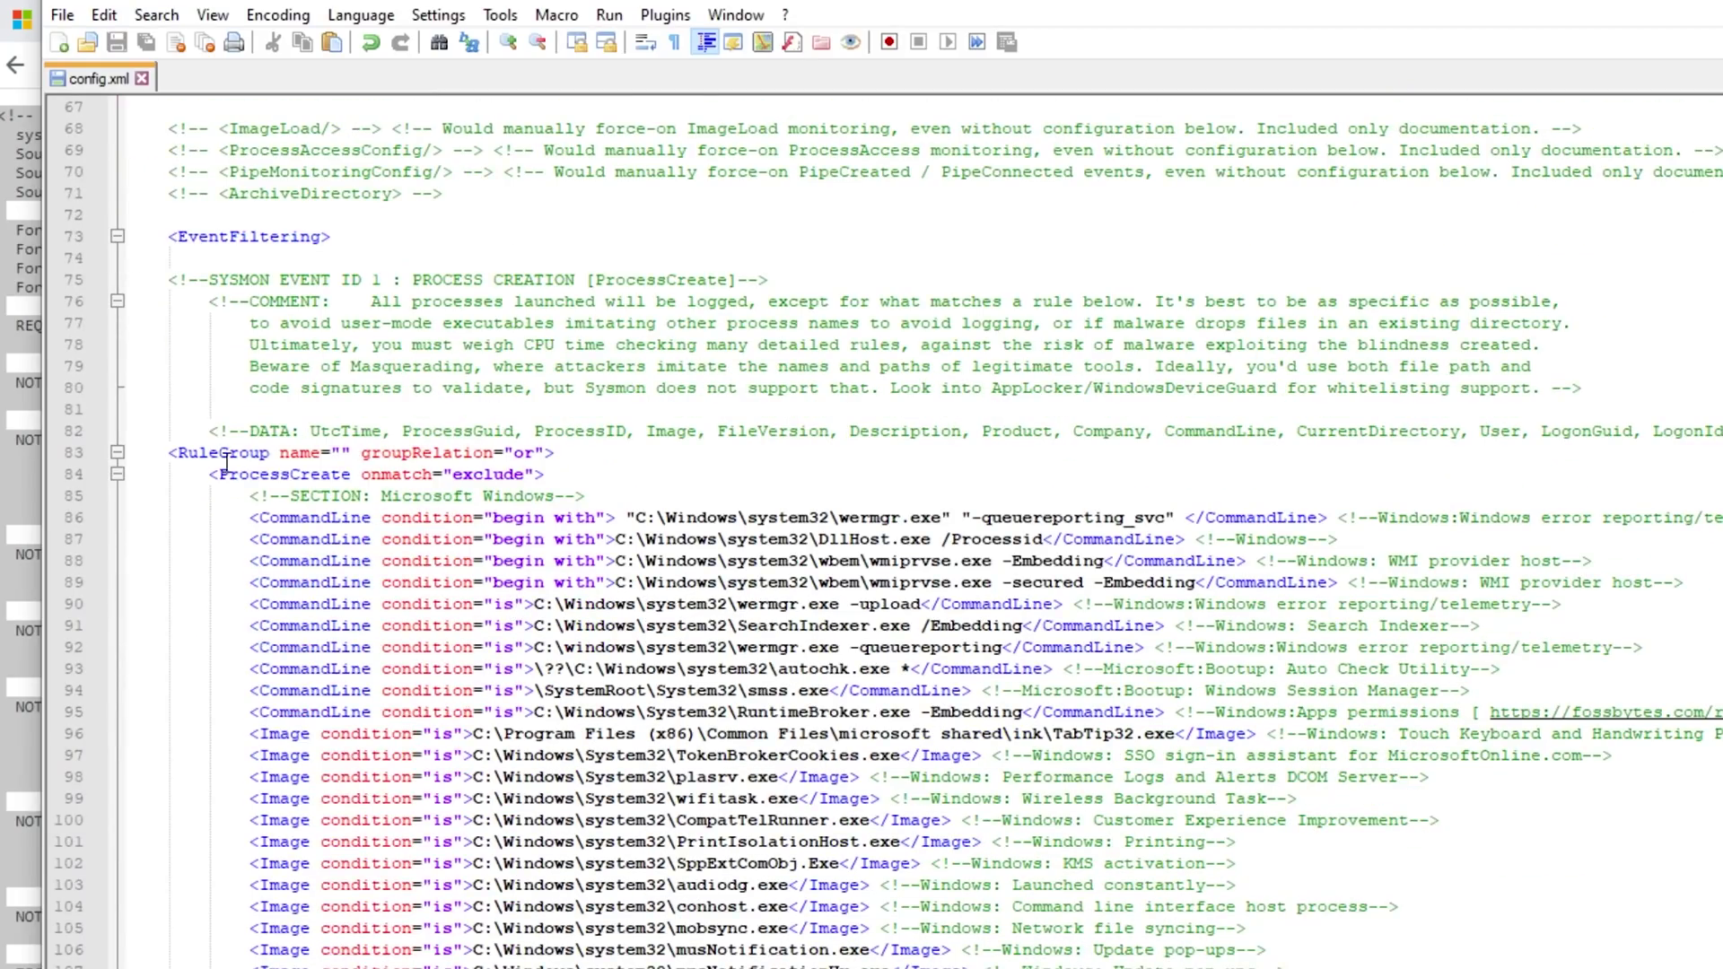
{"action": "left_click_drag", "start_coordinate": [167, 452], "coordinate": [556, 453]}
{"action": "left_click", "coordinate": [600, 462]}
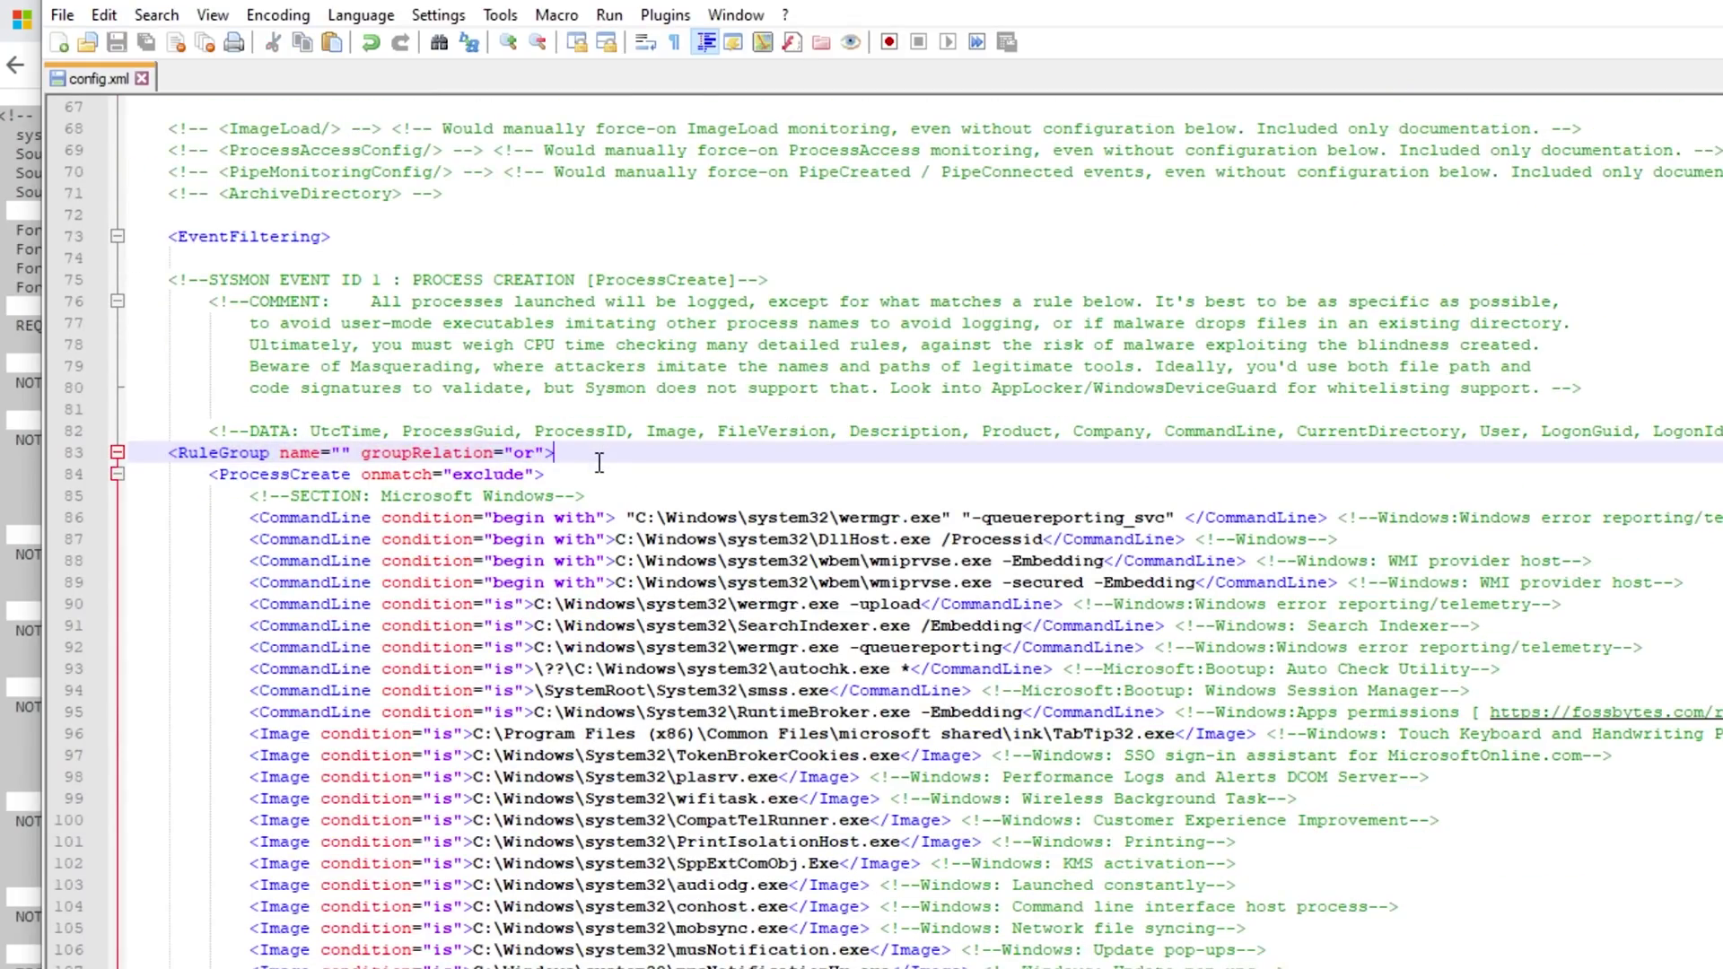
{"action": "left_click_drag", "start_coordinate": [204, 288], "coordinate": [328, 278]}
{"action": "left_click", "coordinate": [314, 276]}
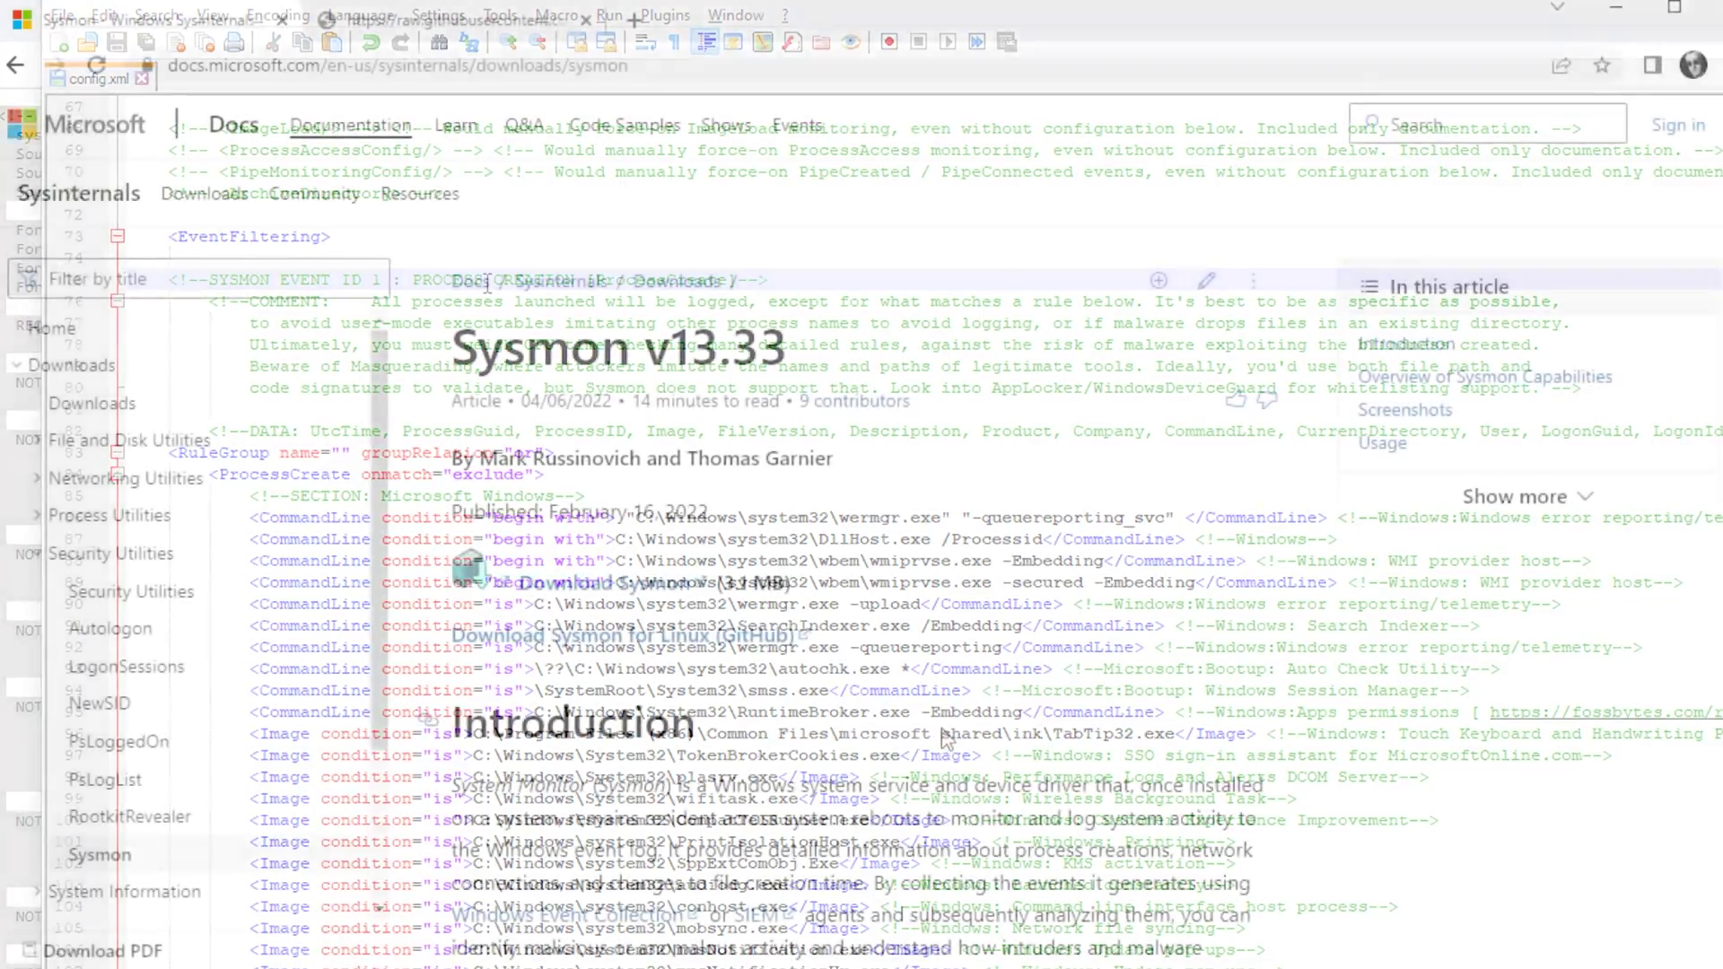
{"action": "scroll", "coordinate": [947, 718], "scroll_direction": "down", "scroll_amount": 15}
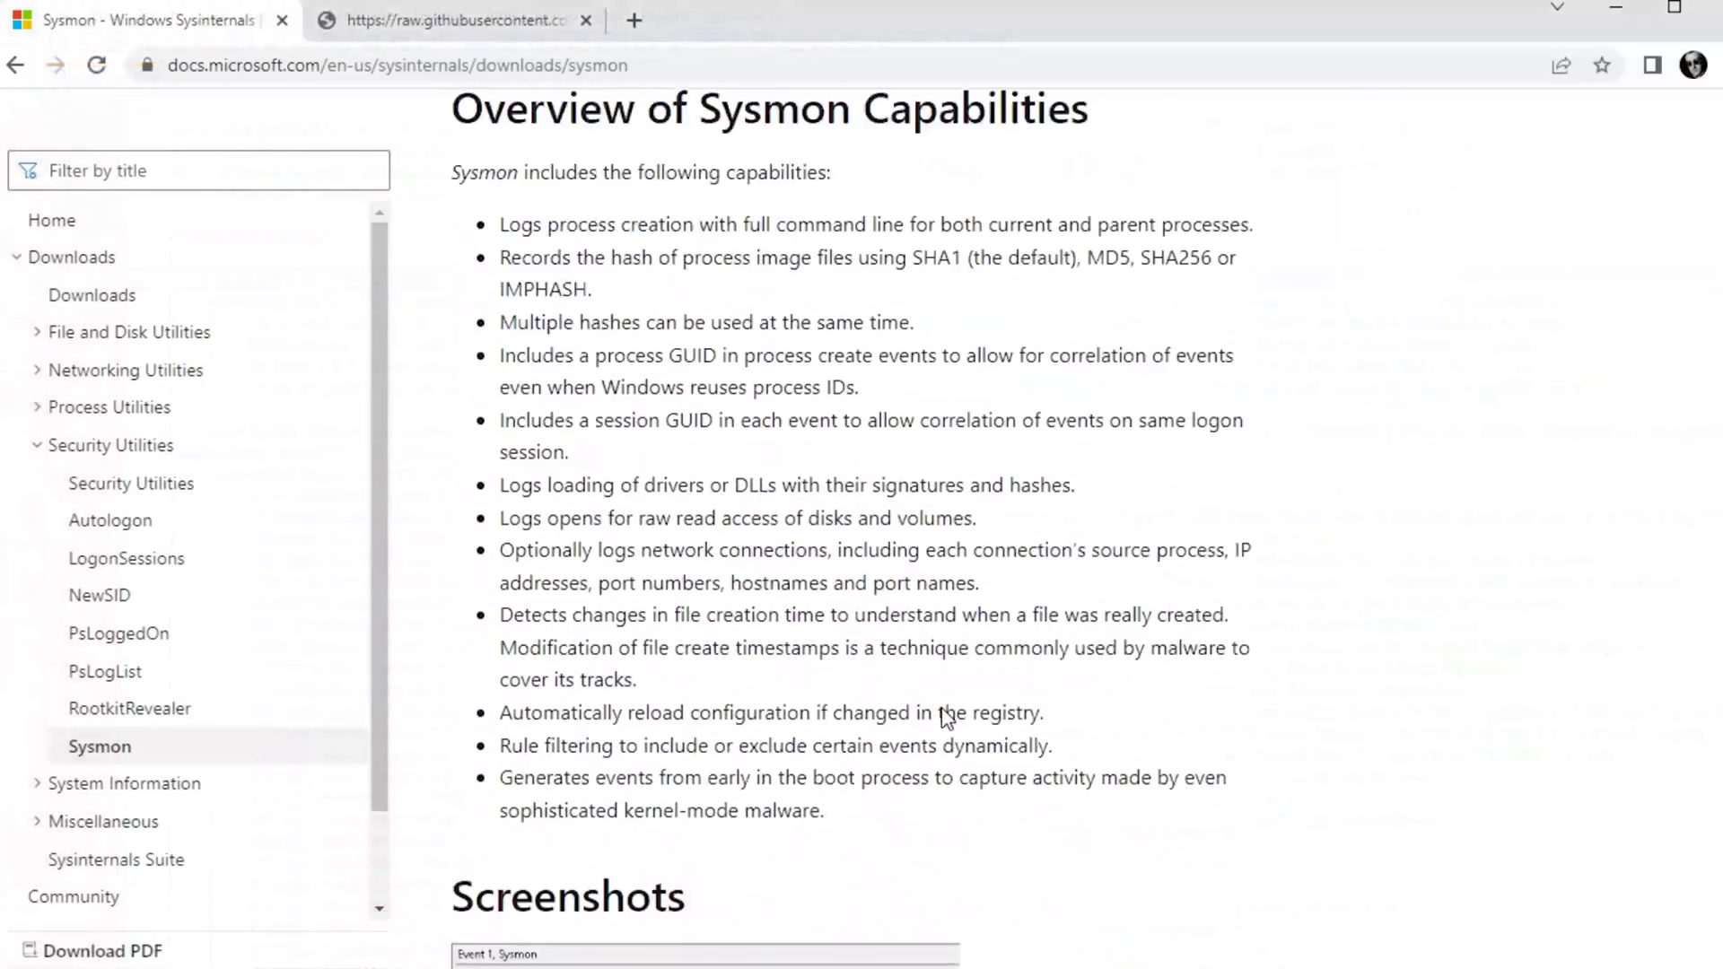
{"action": "scroll", "coordinate": [947, 718], "scroll_direction": "down", "scroll_amount": 20}
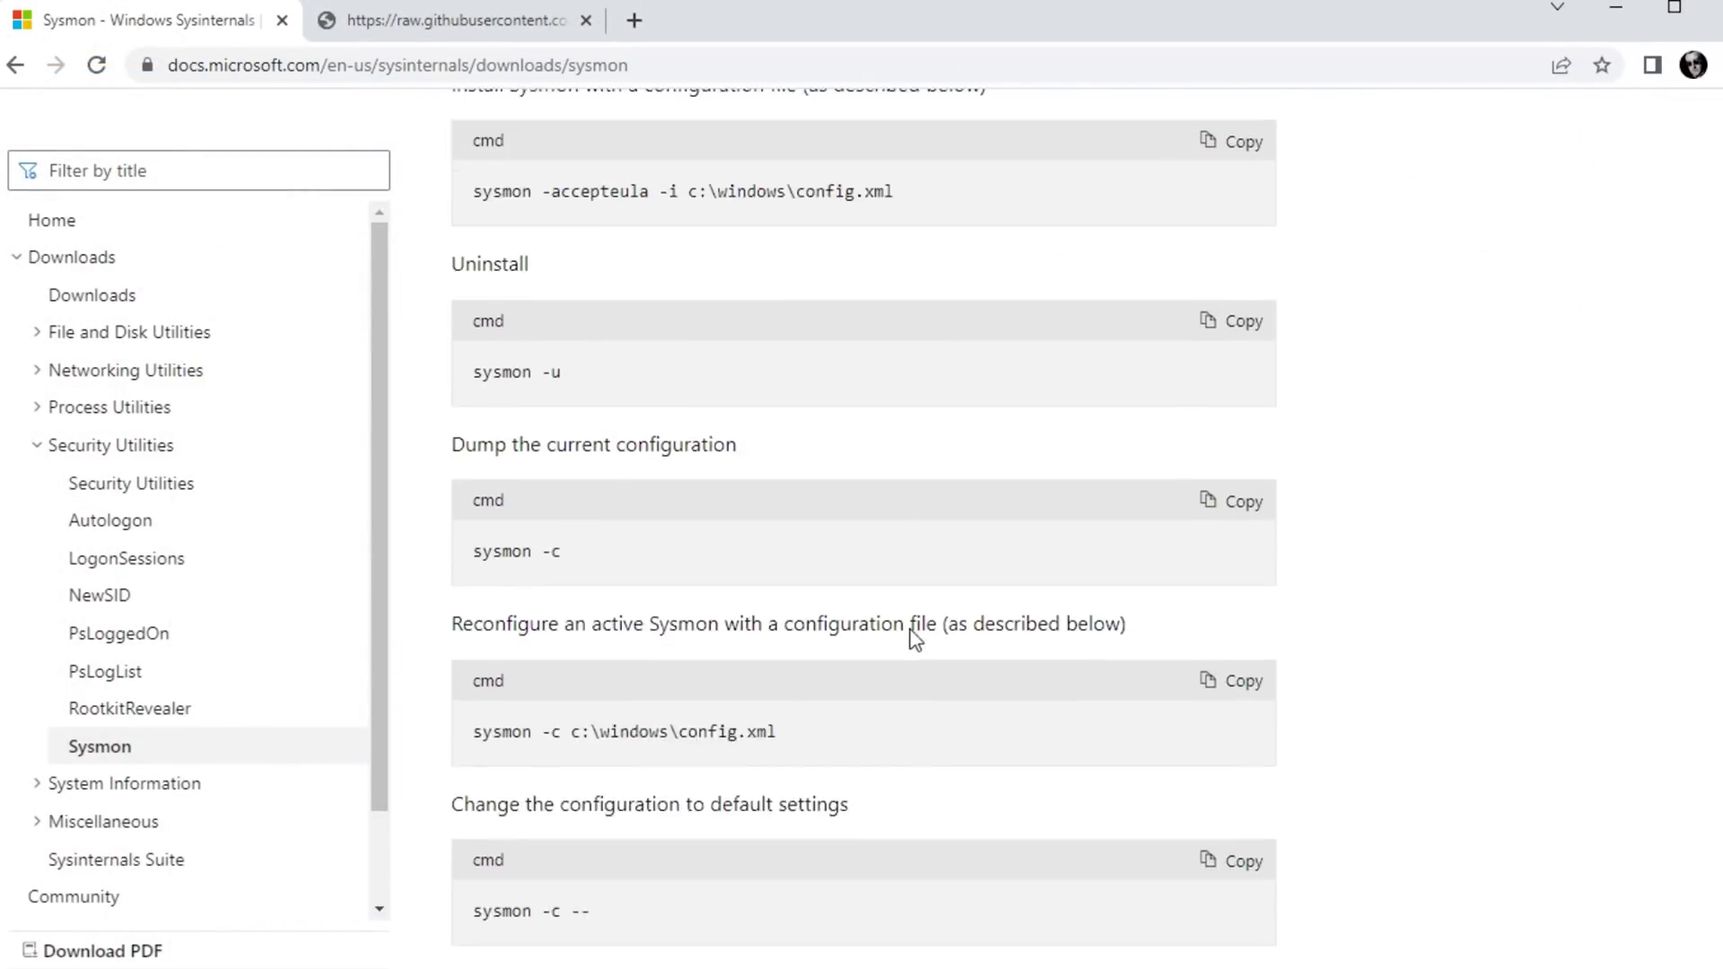
{"action": "scroll", "coordinate": [907, 626], "scroll_direction": "down", "scroll_amount": 7}
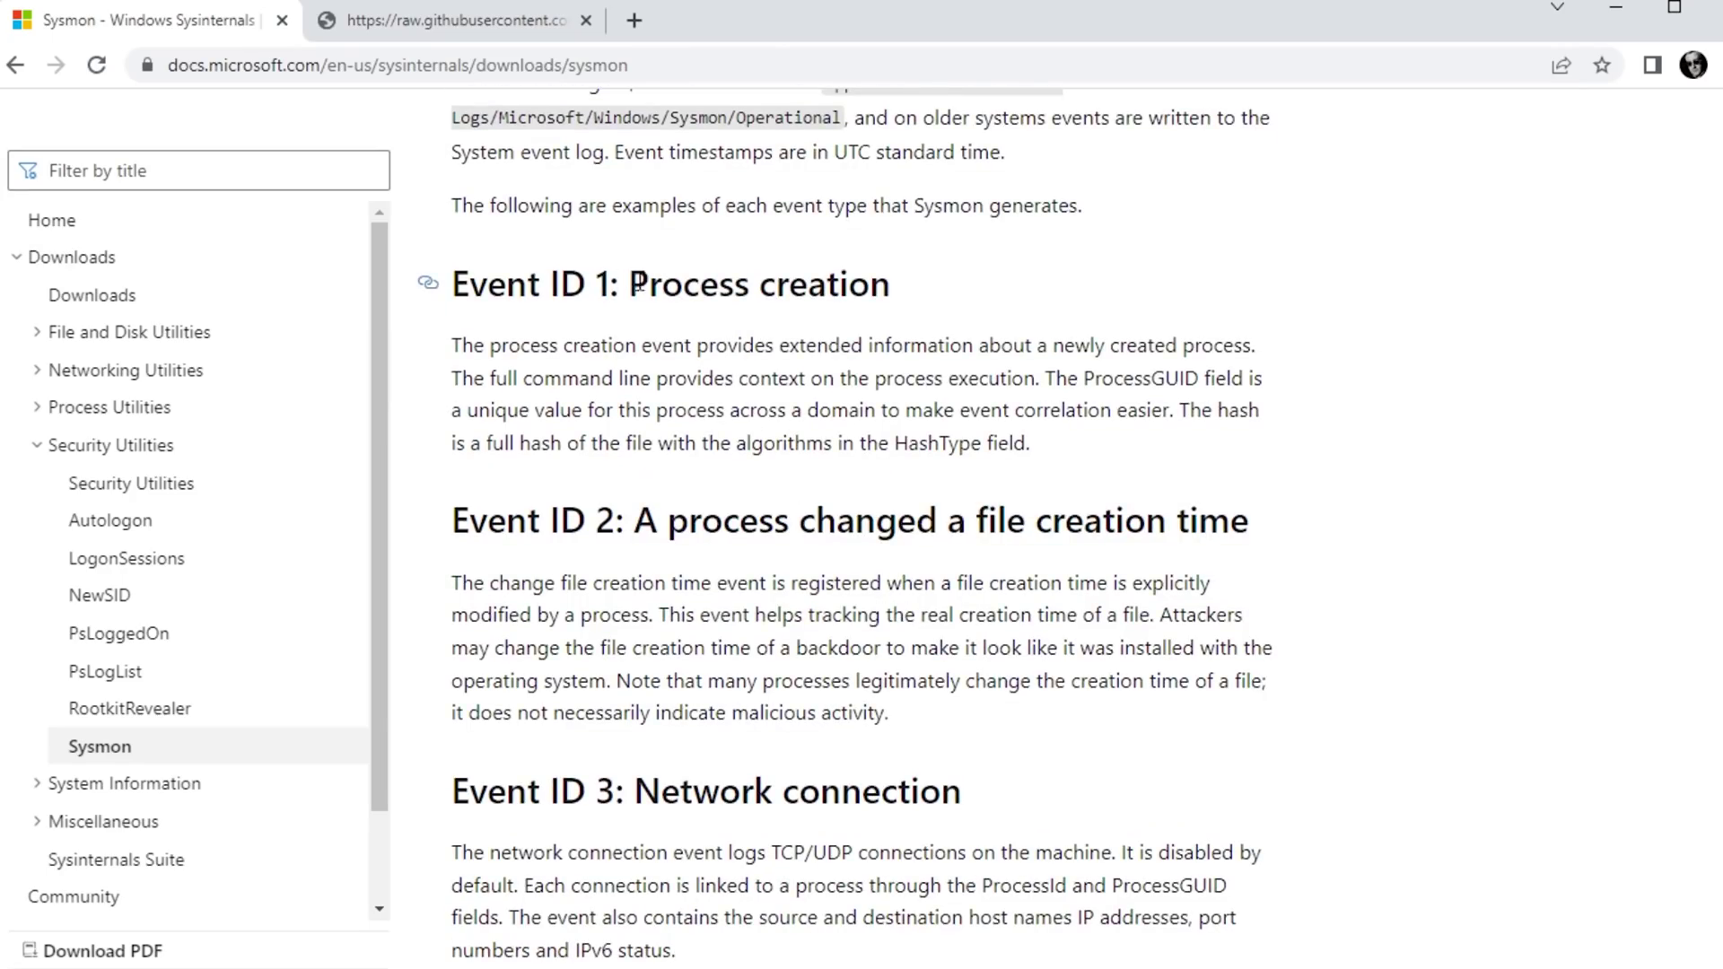
{"action": "left_click_drag", "start_coordinate": [1043, 413], "coordinate": [509, 346]}
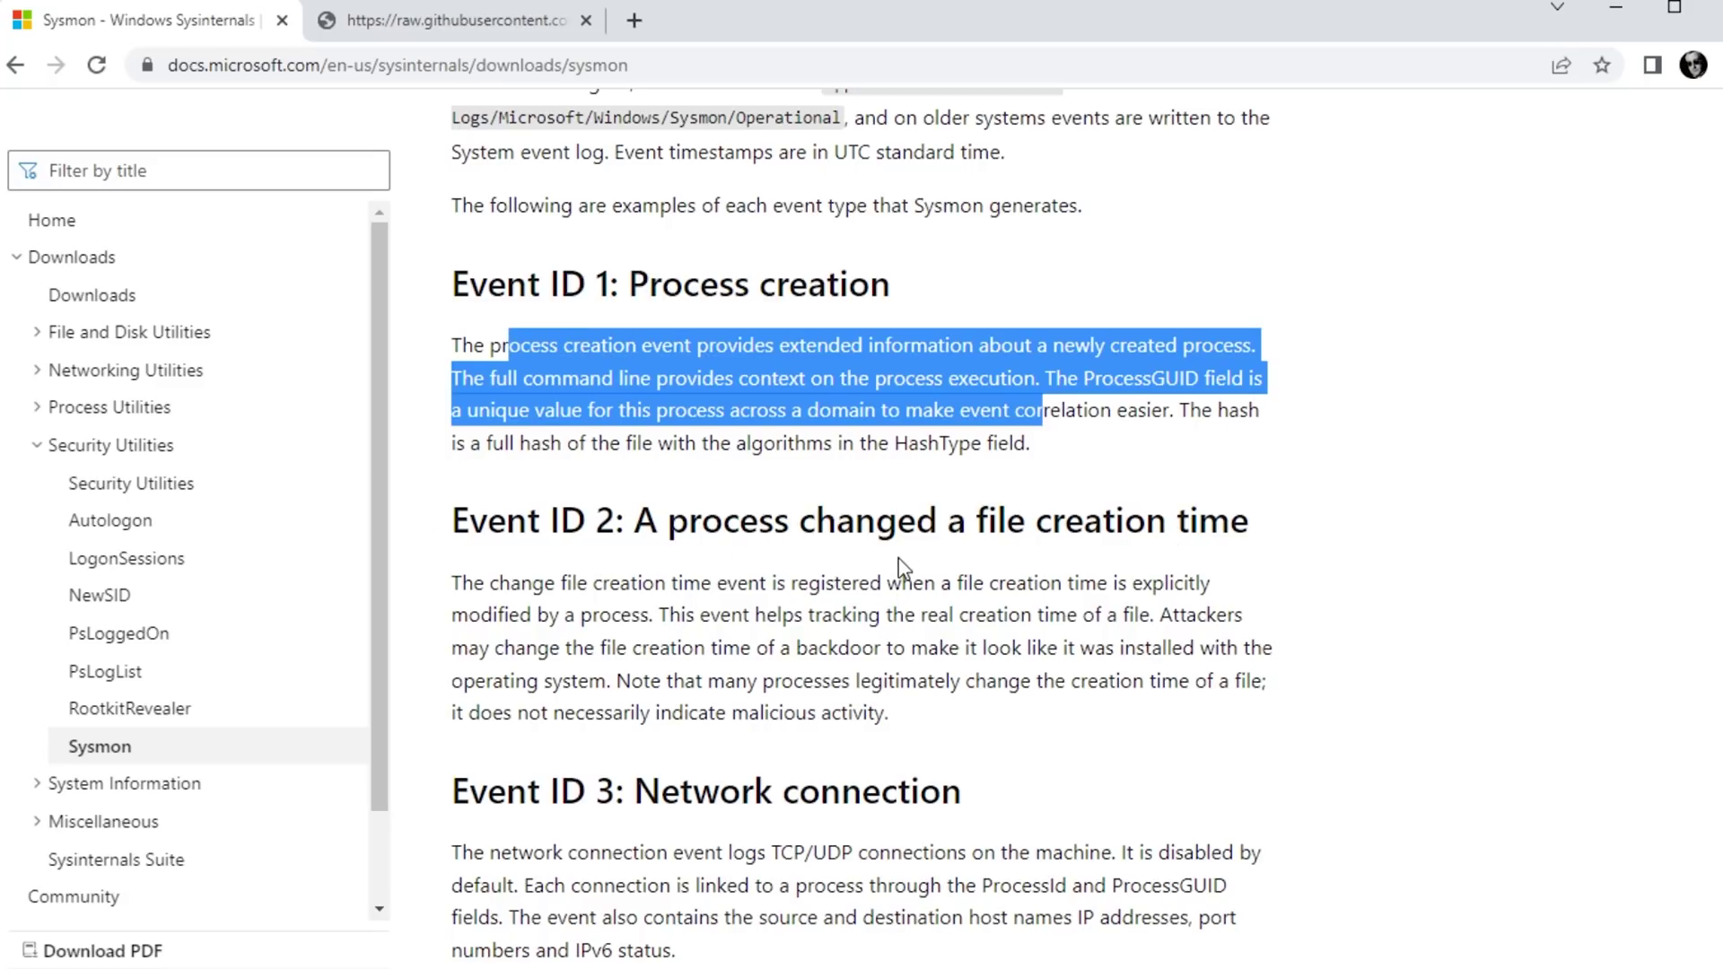
{"action": "left_click_drag", "start_coordinate": [921, 715], "coordinate": [449, 593]}
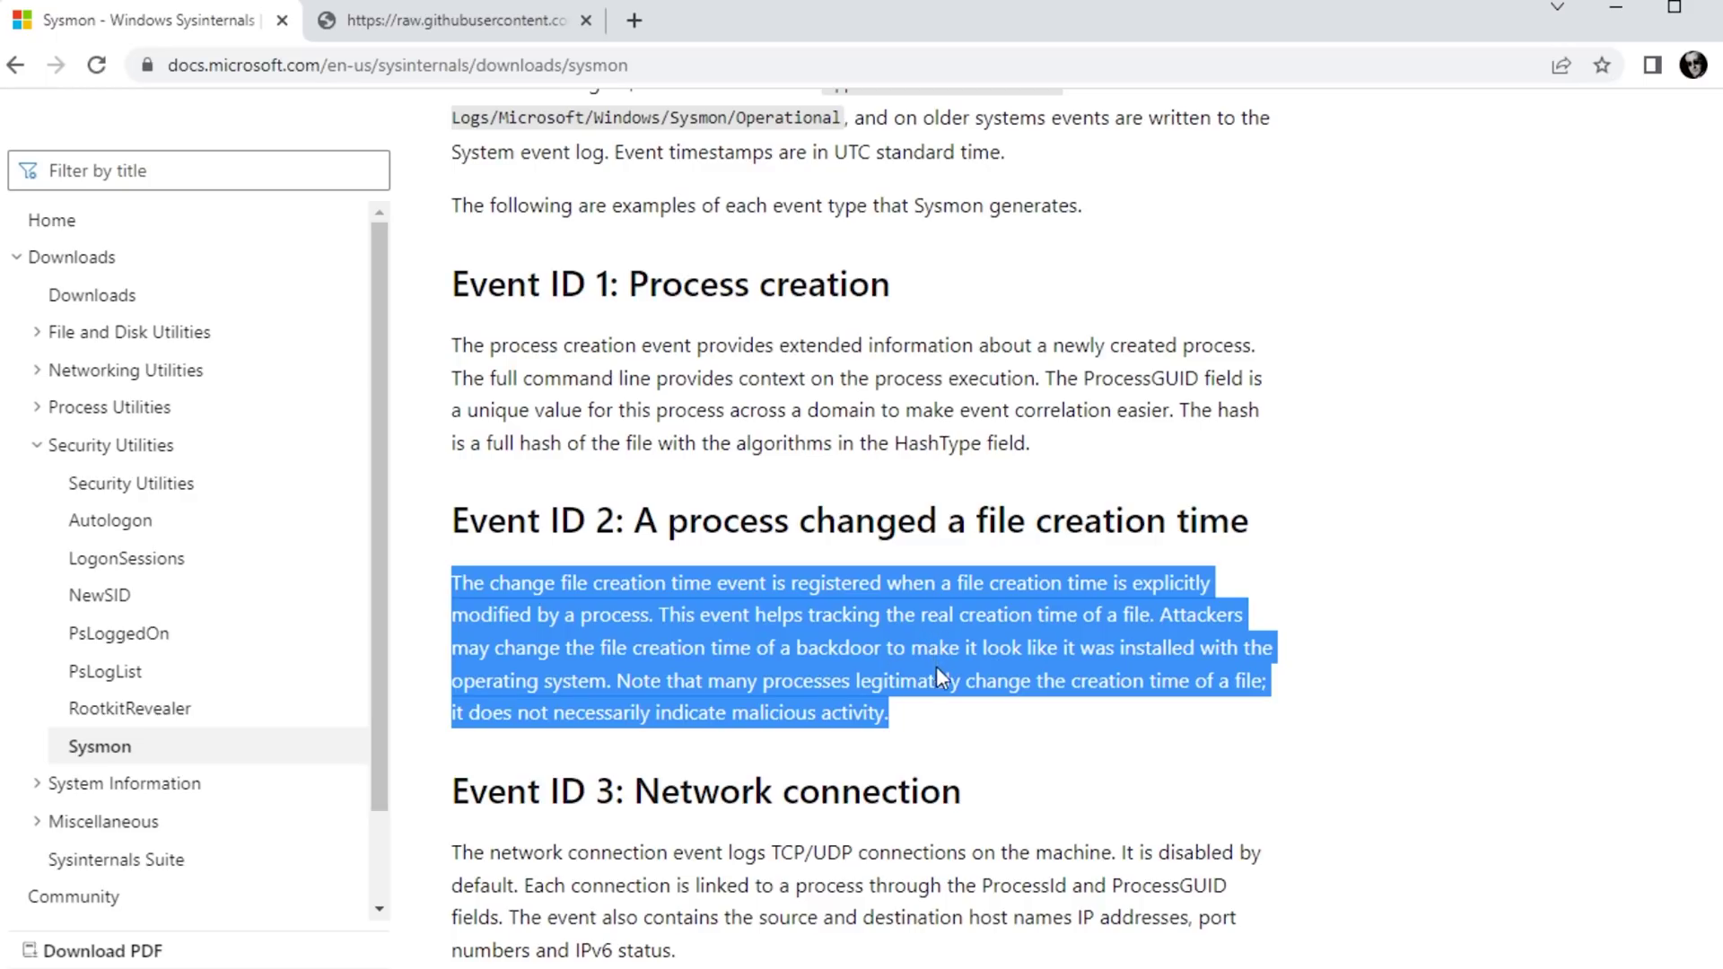
{"action": "scroll", "coordinate": [935, 666], "scroll_direction": "down", "scroll_amount": 4}
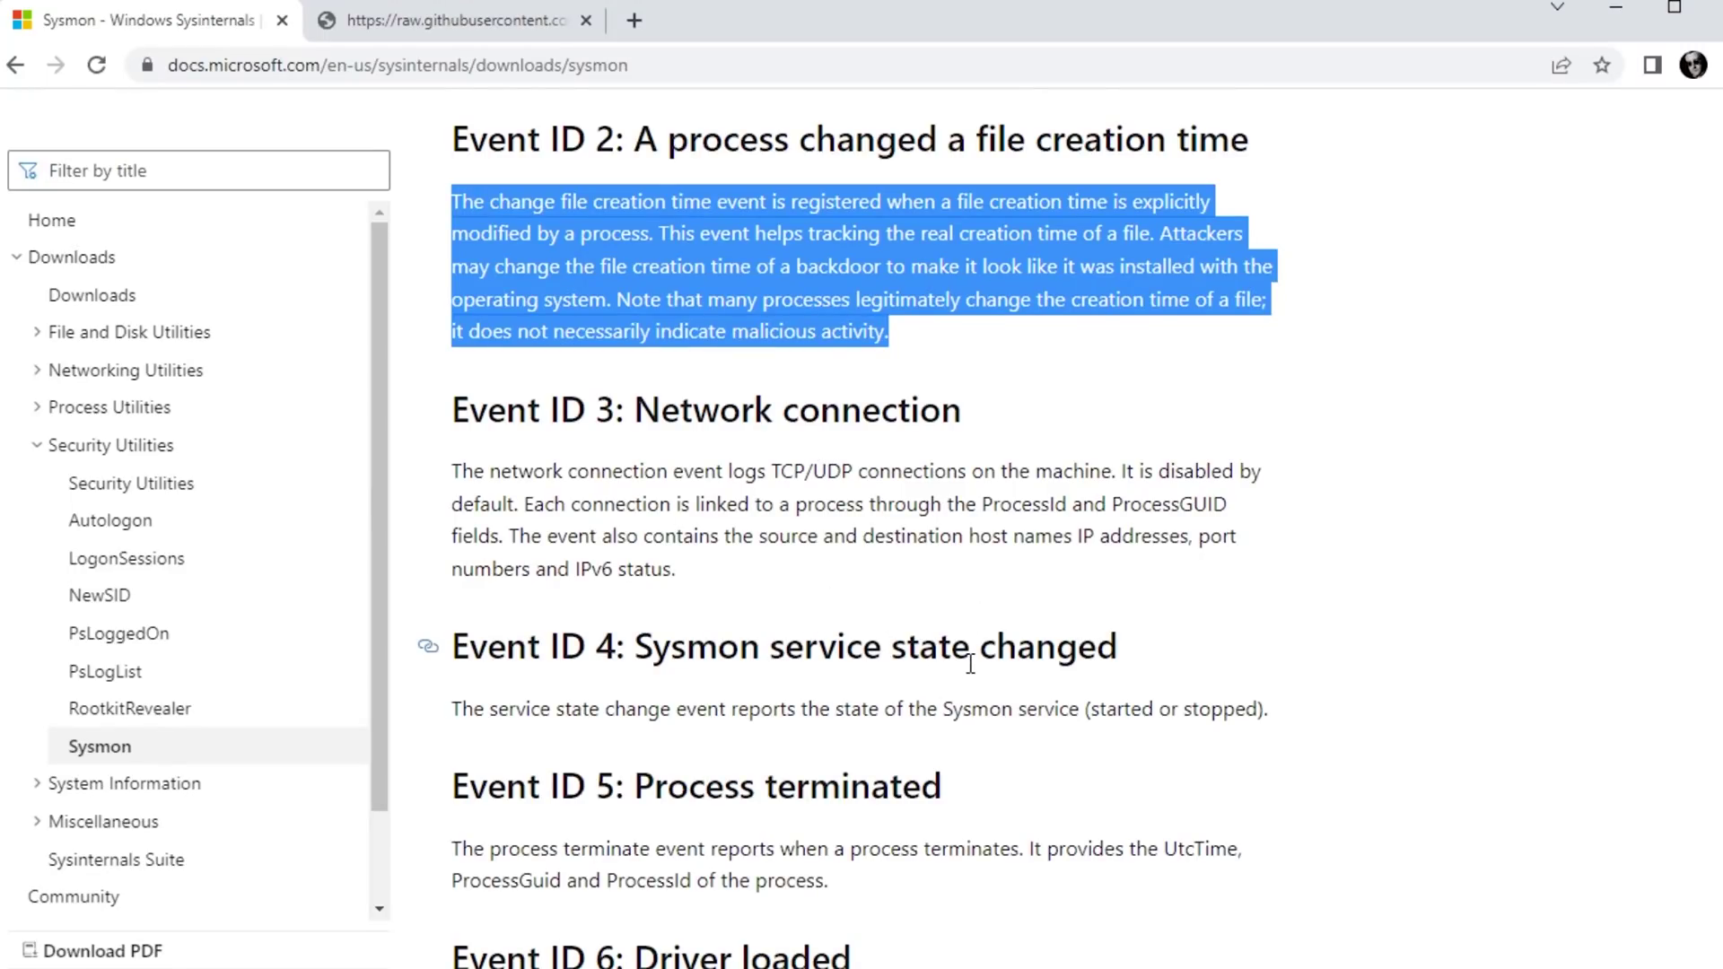
{"action": "scroll", "coordinate": [958, 663], "scroll_direction": "down", "scroll_amount": 4}
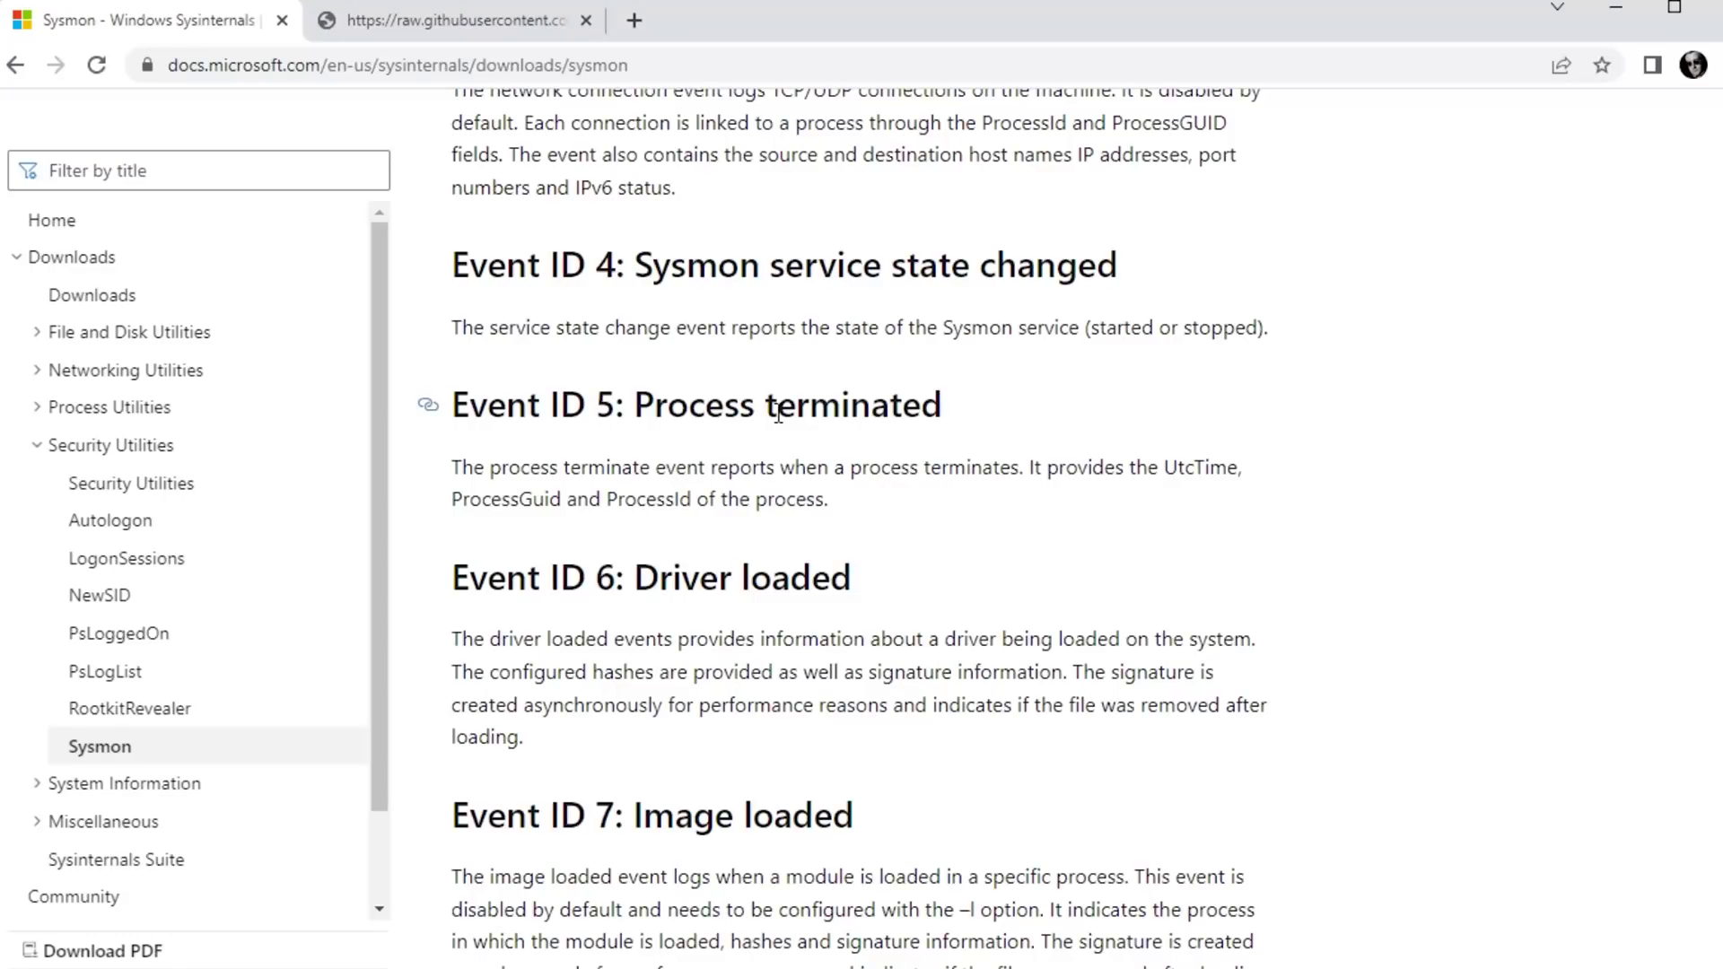
{"action": "scroll", "coordinate": [877, 693], "scroll_direction": "down", "scroll_amount": 5}
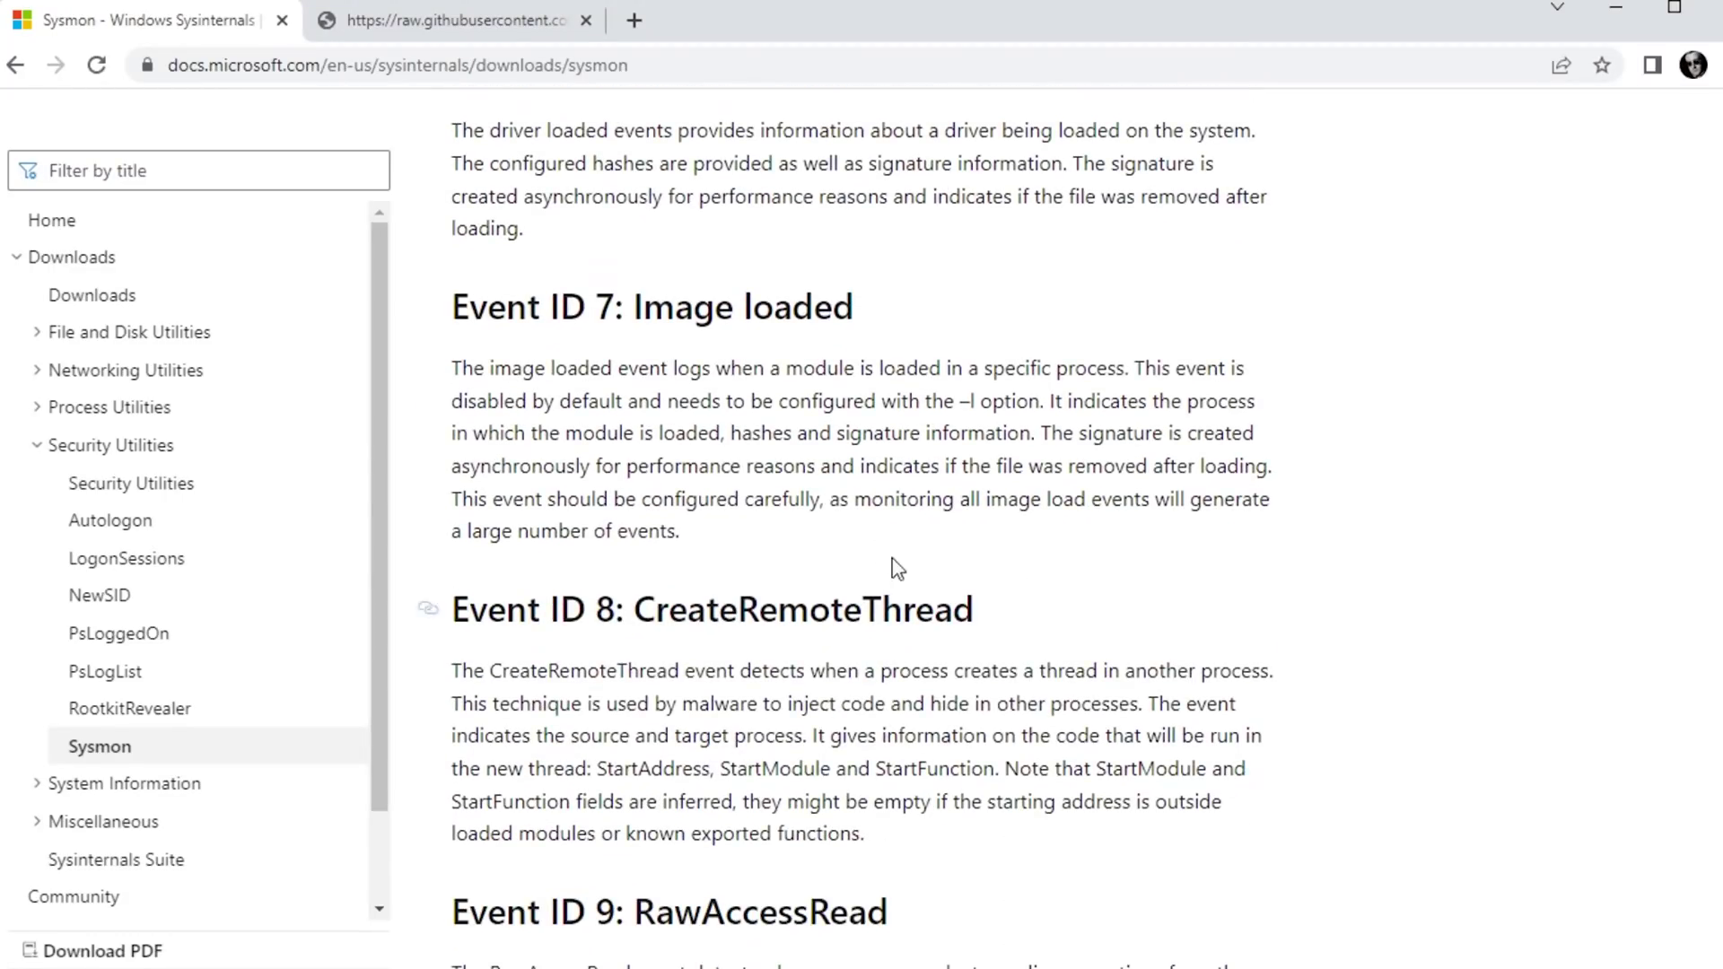
{"action": "scroll", "coordinate": [889, 583], "scroll_direction": "down", "scroll_amount": 6}
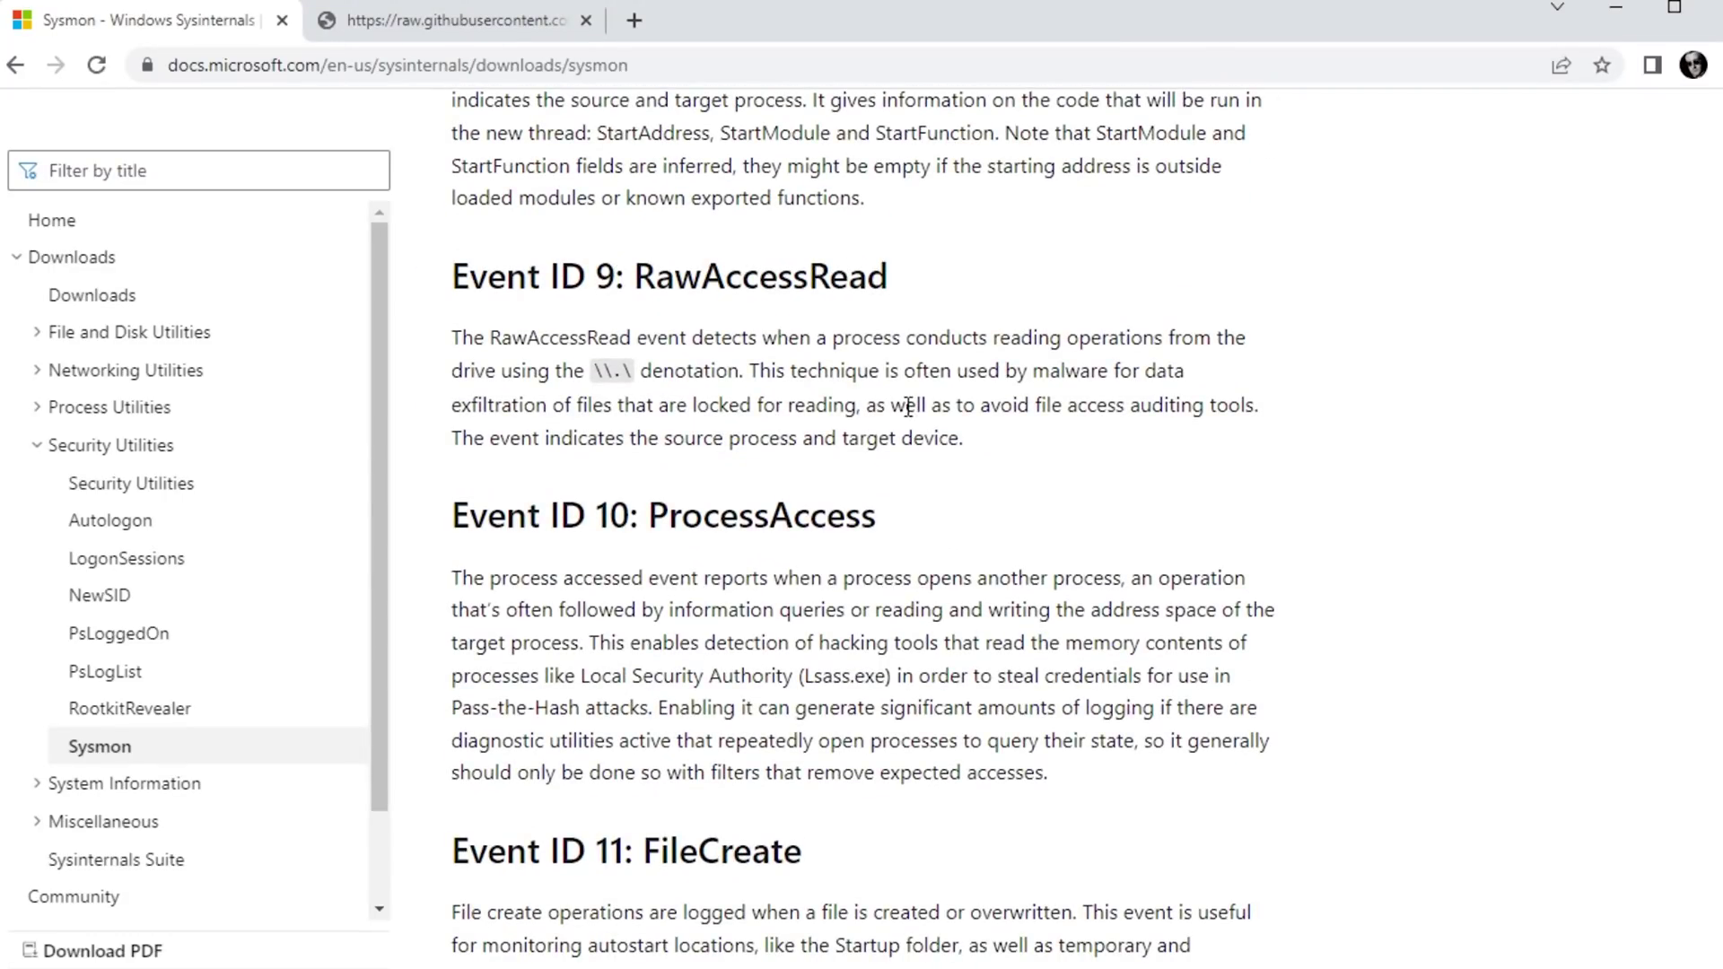
{"action": "scroll", "coordinate": [977, 643], "scroll_direction": "down", "scroll_amount": 5}
{"action": "triple_click", "coordinate": [885, 463]}
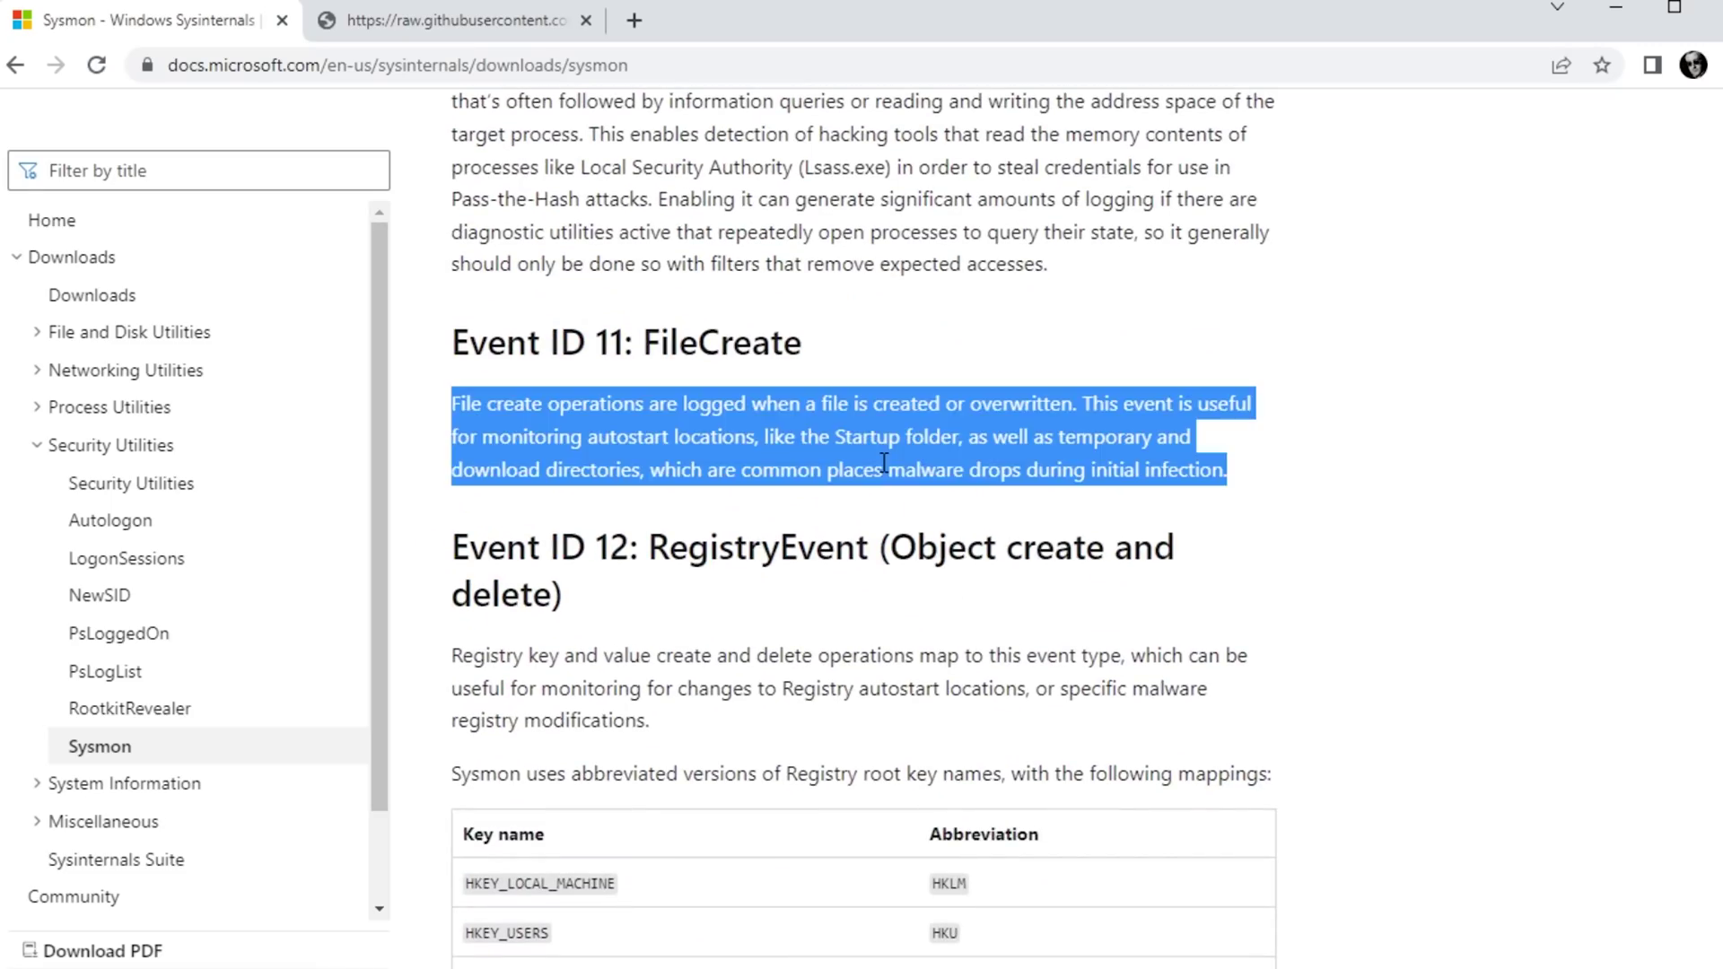
{"action": "scroll", "coordinate": [795, 610], "scroll_direction": "down", "scroll_amount": 5}
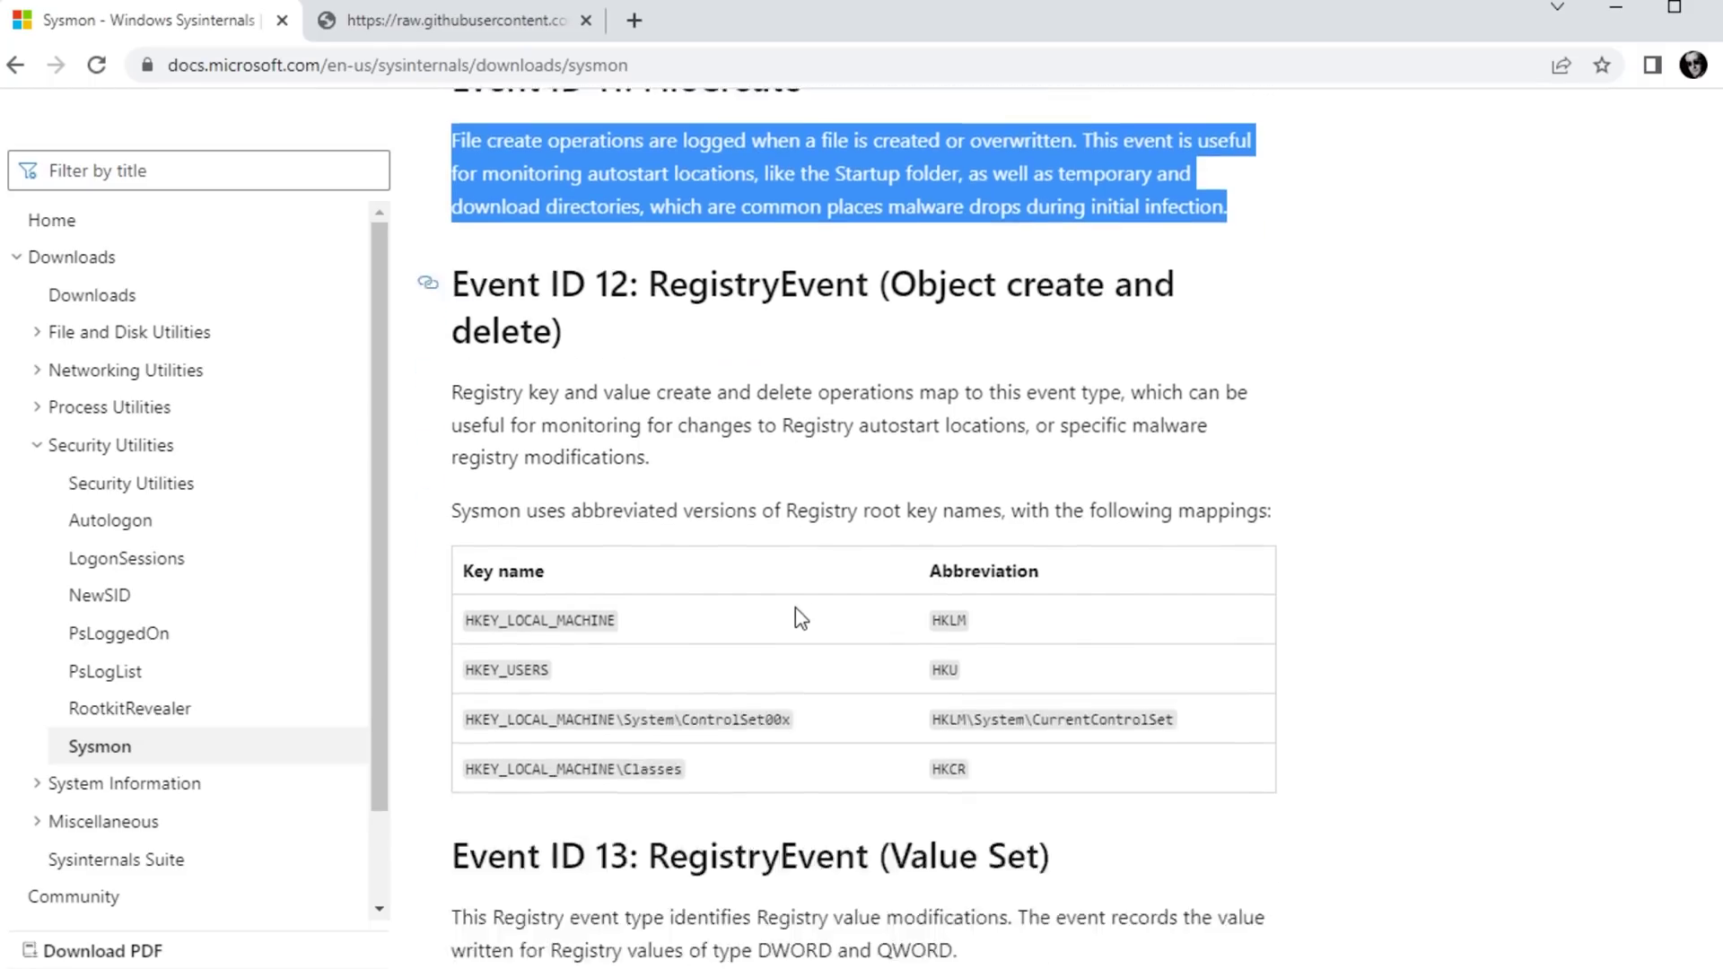
{"action": "scroll", "coordinate": [795, 628], "scroll_direction": "up", "scroll_amount": 1}
{"action": "scroll", "coordinate": [801, 669], "scroll_direction": "up", "scroll_amount": 1}
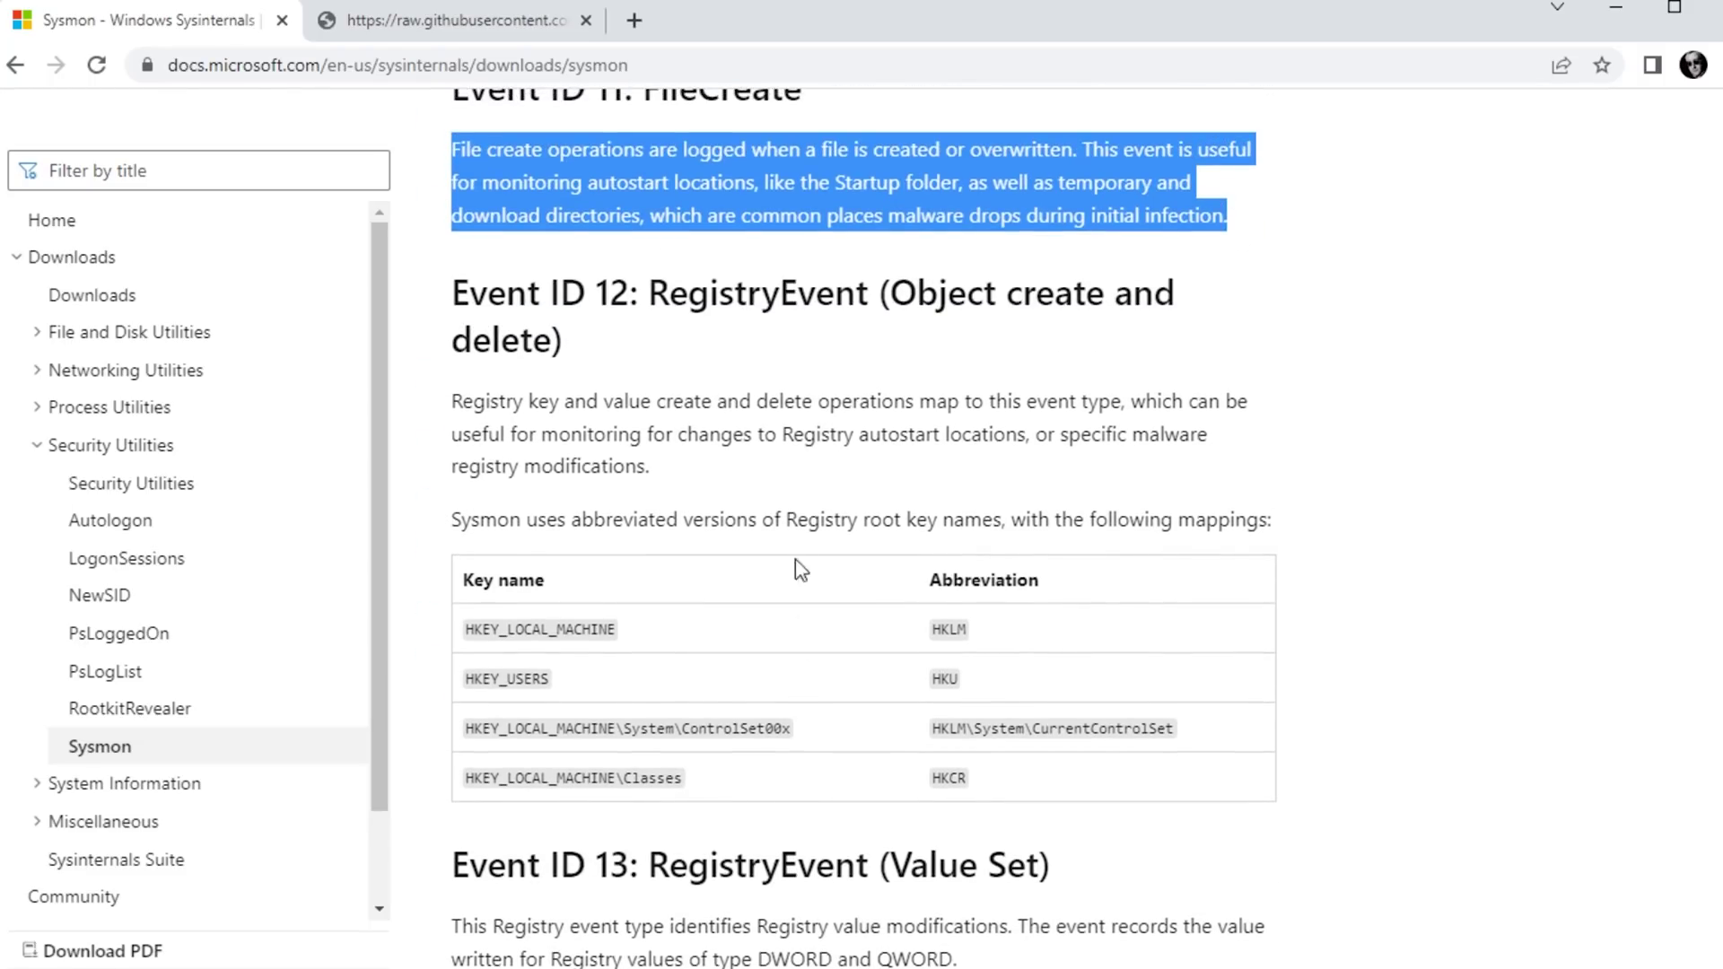
{"action": "scroll", "coordinate": [758, 654], "scroll_direction": "down", "scroll_amount": 7}
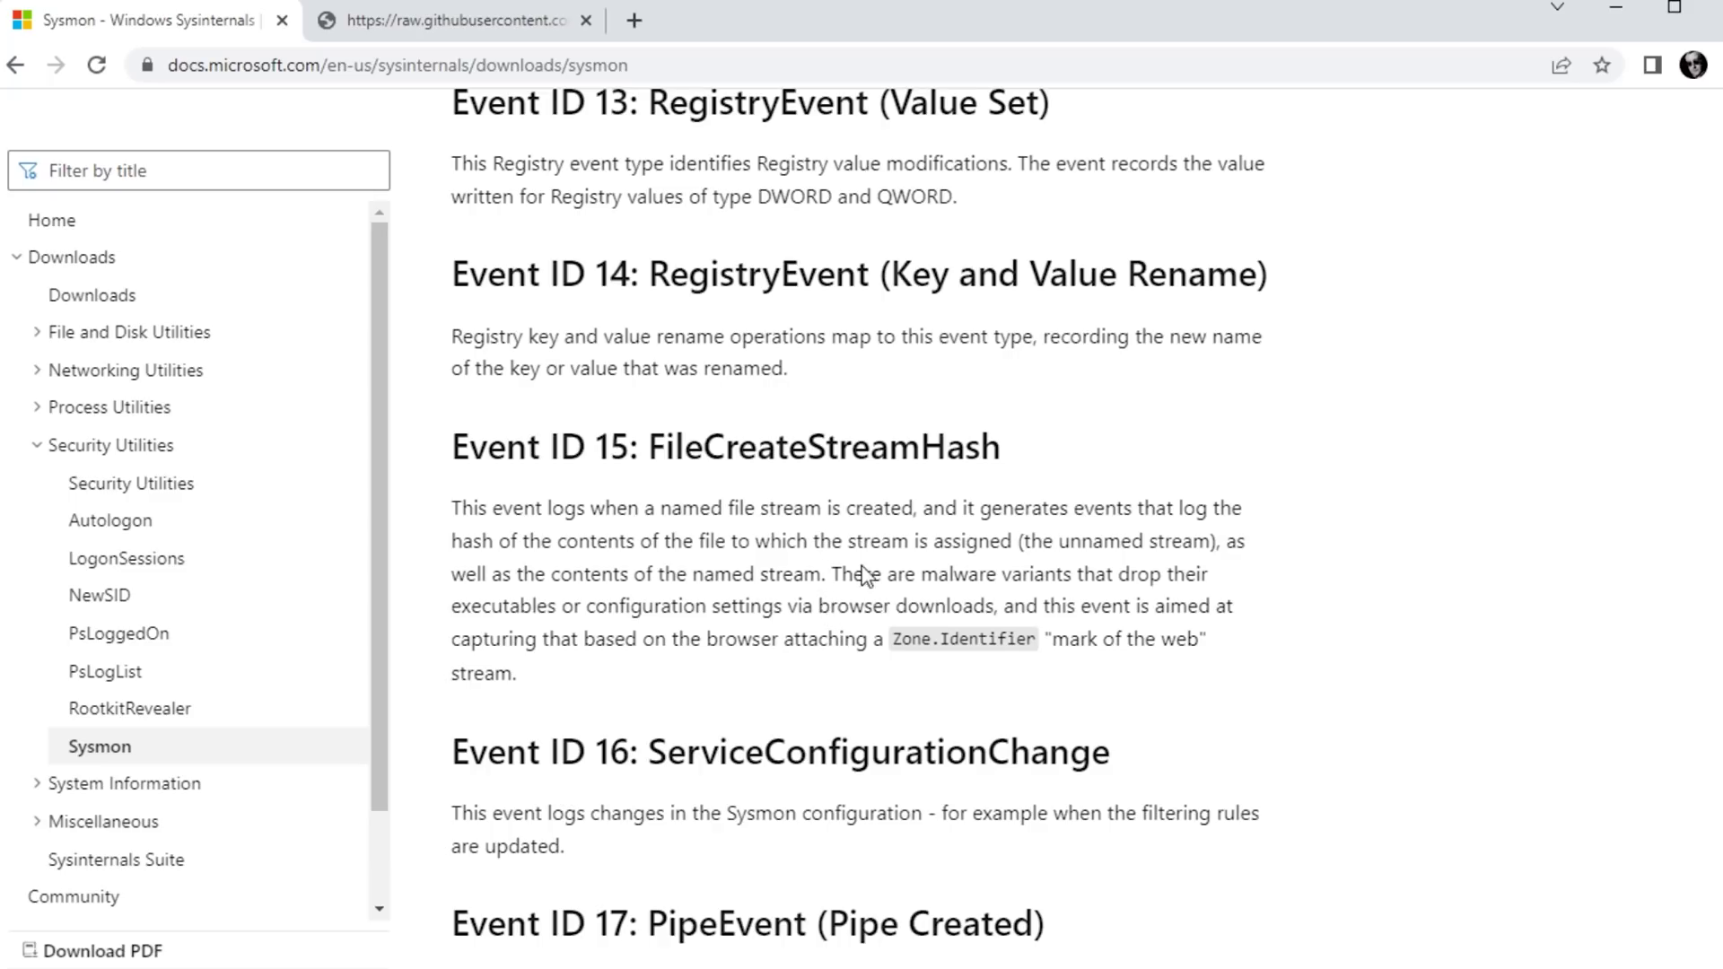
{"action": "scroll", "coordinate": [830, 389], "scroll_direction": "up", "scroll_amount": 2}
{"action": "scroll", "coordinate": [831, 388], "scroll_direction": "down", "scroll_amount": 12}
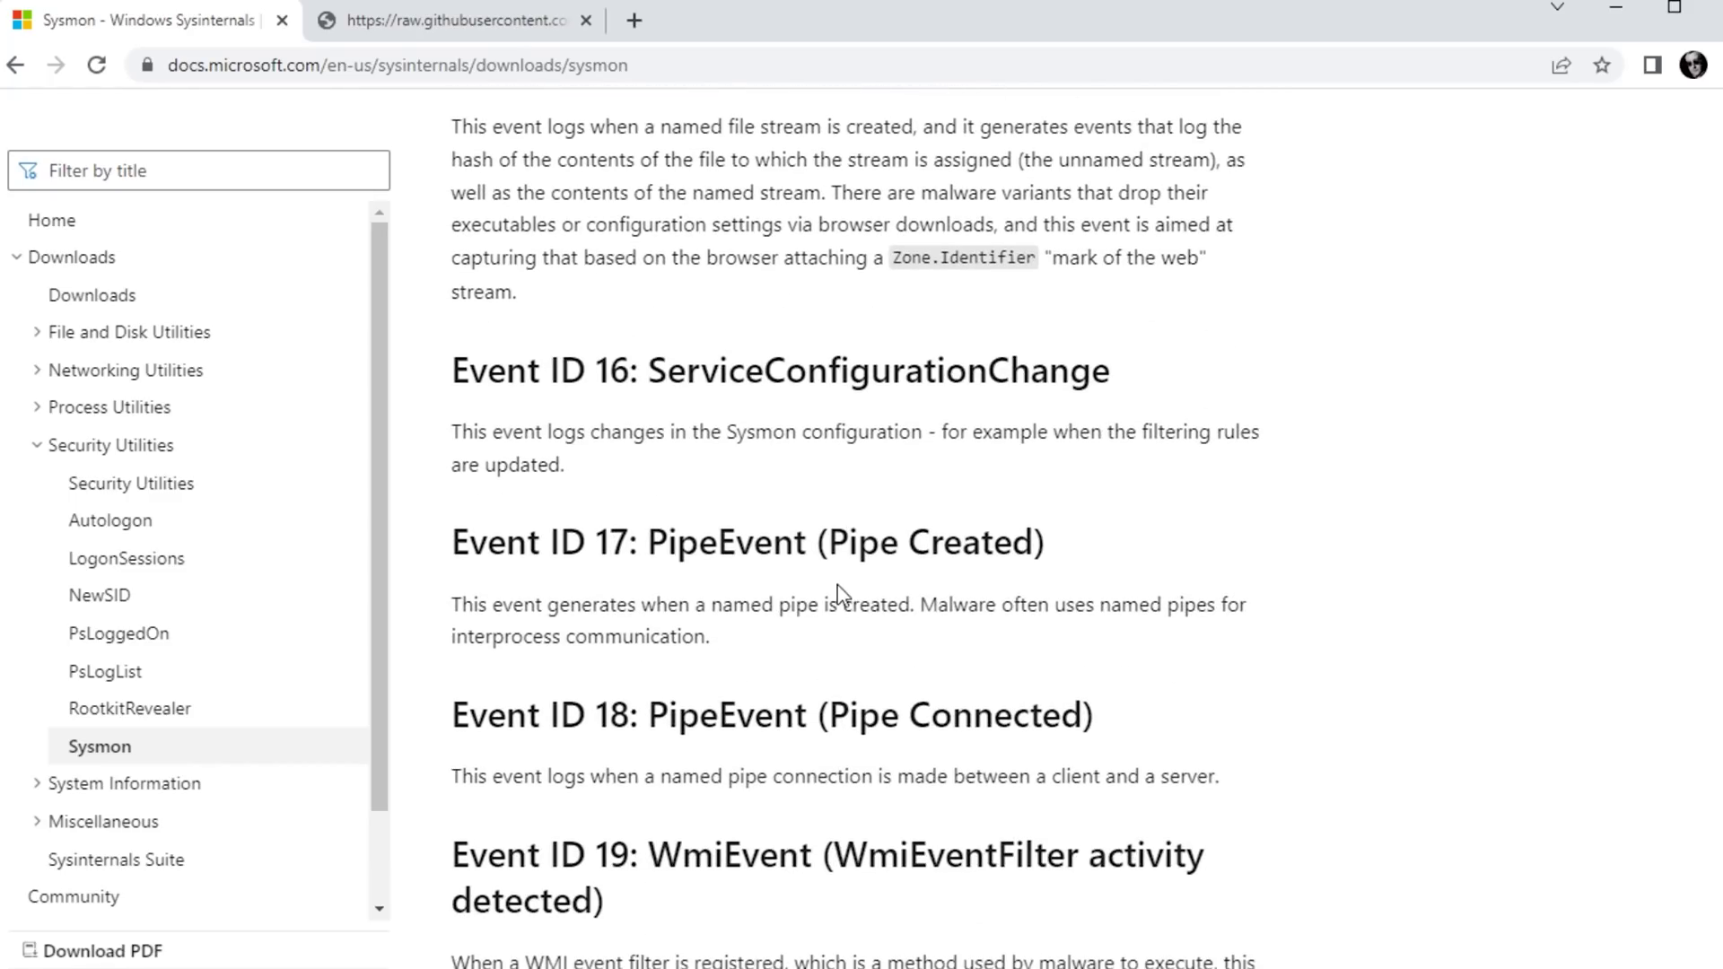
{"action": "scroll", "coordinate": [812, 632], "scroll_direction": "down", "scroll_amount": 4}
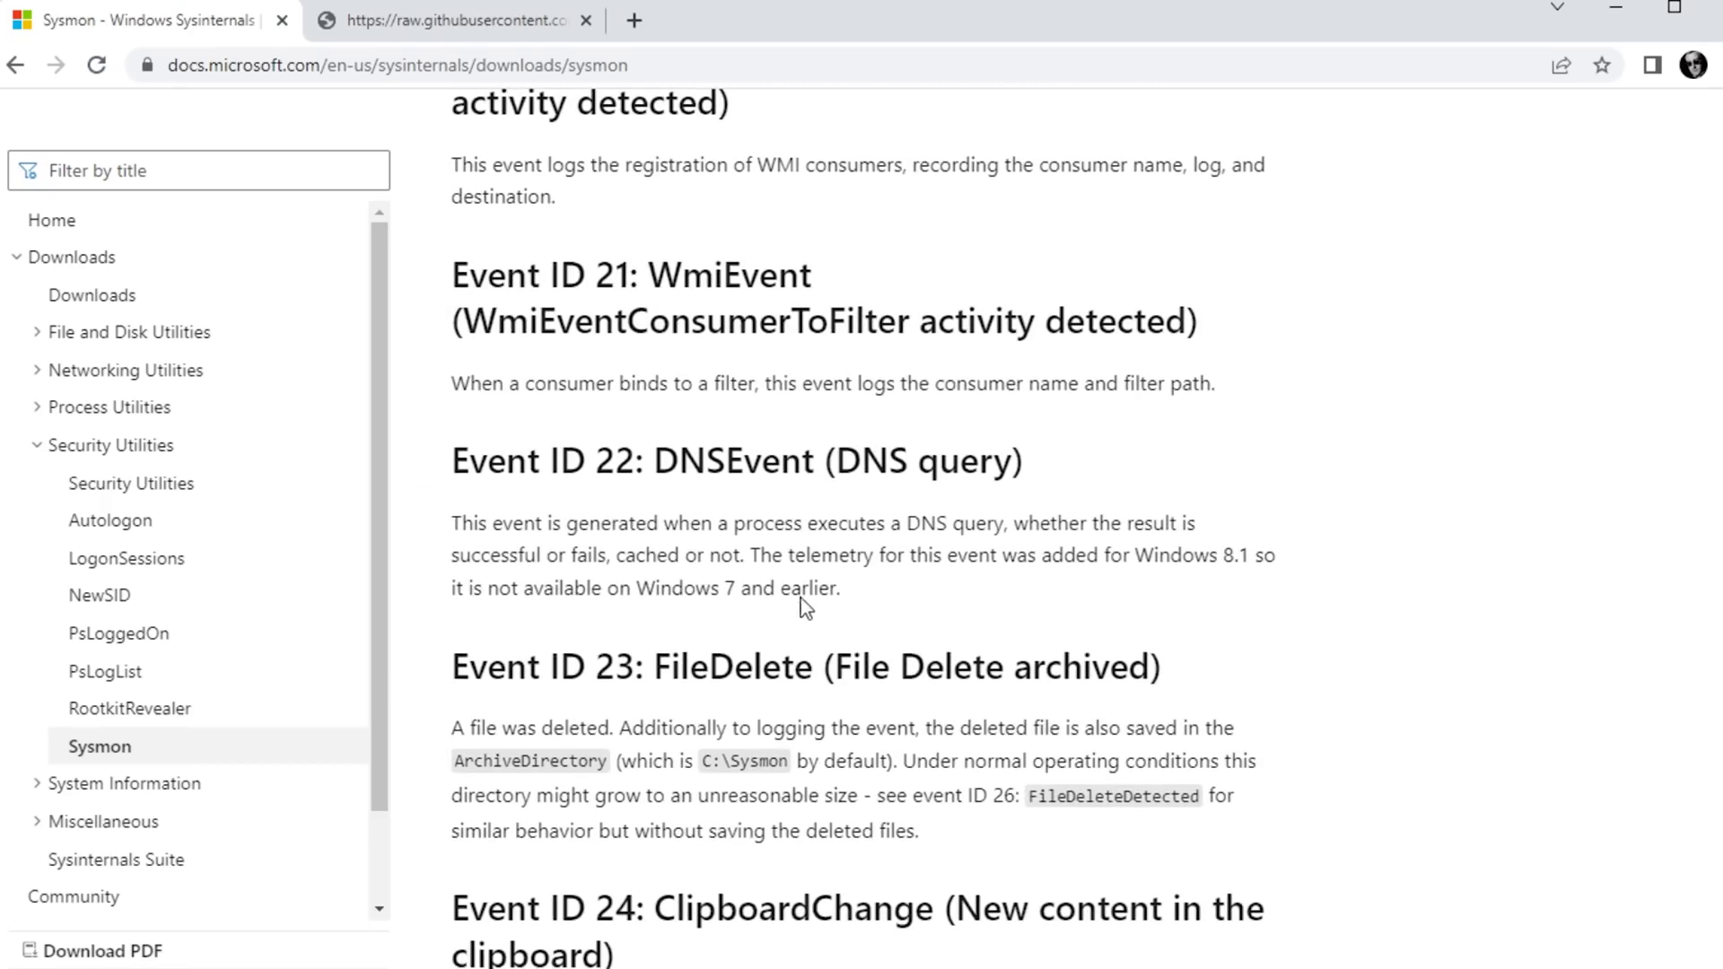
{"action": "scroll", "coordinate": [799, 588], "scroll_direction": "down", "scroll_amount": 10}
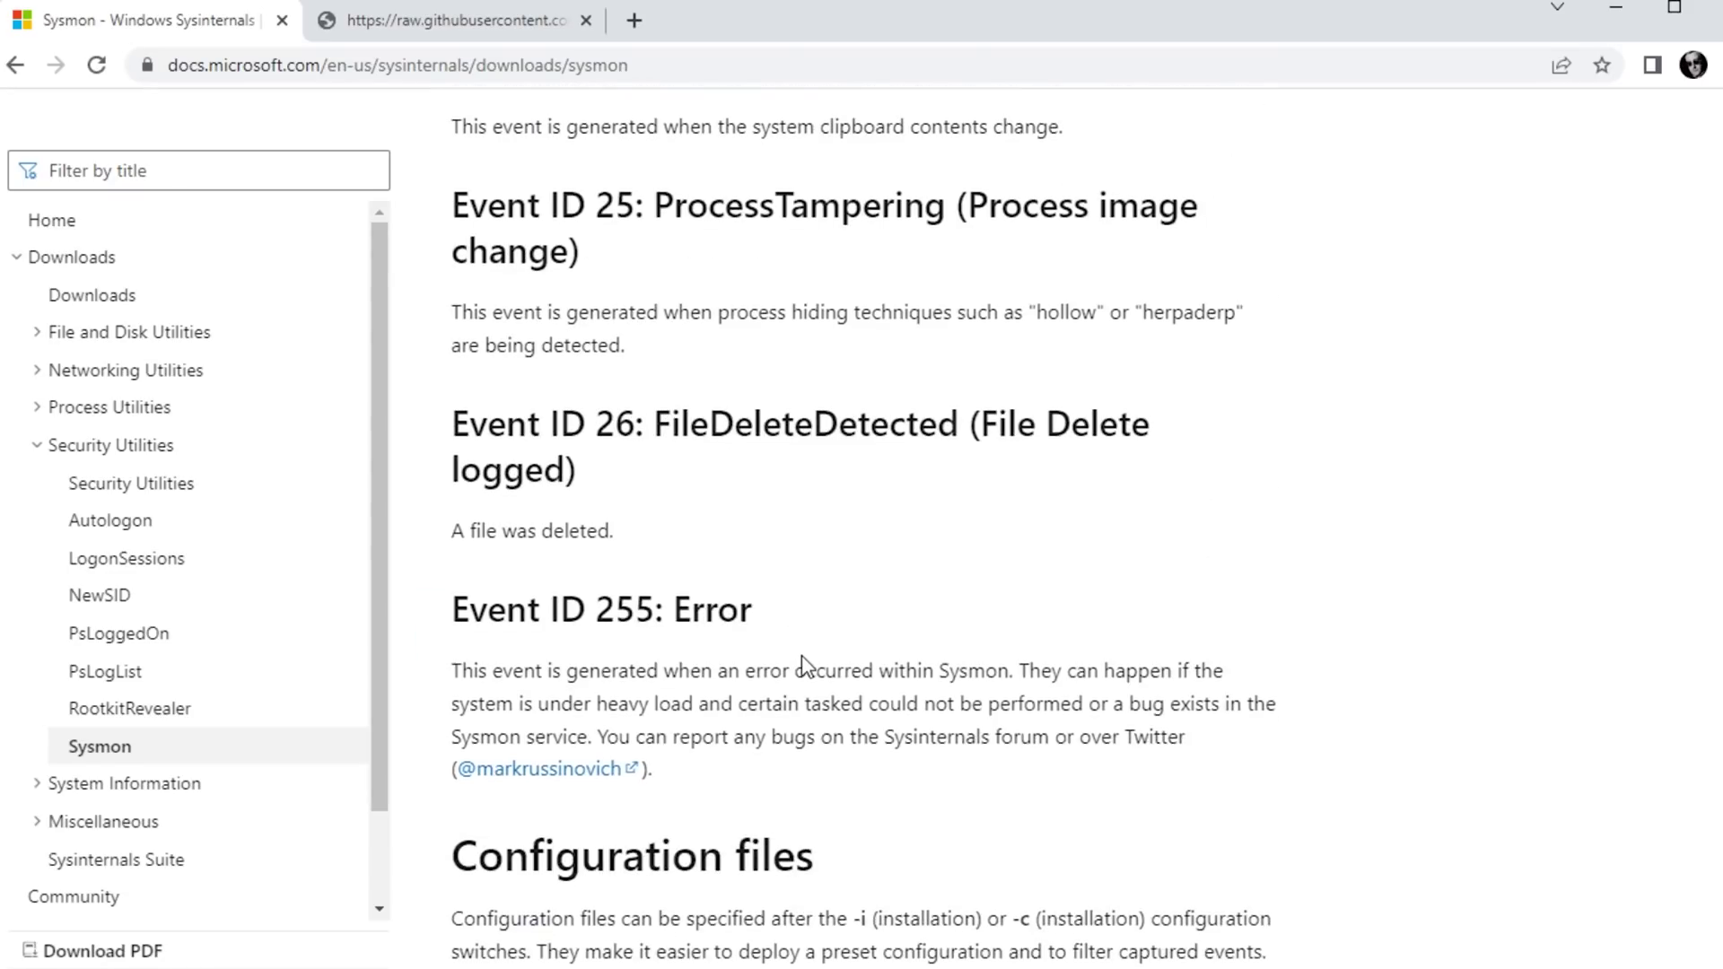
{"action": "scroll", "coordinate": [800, 656], "scroll_direction": "up", "scroll_amount": 5}
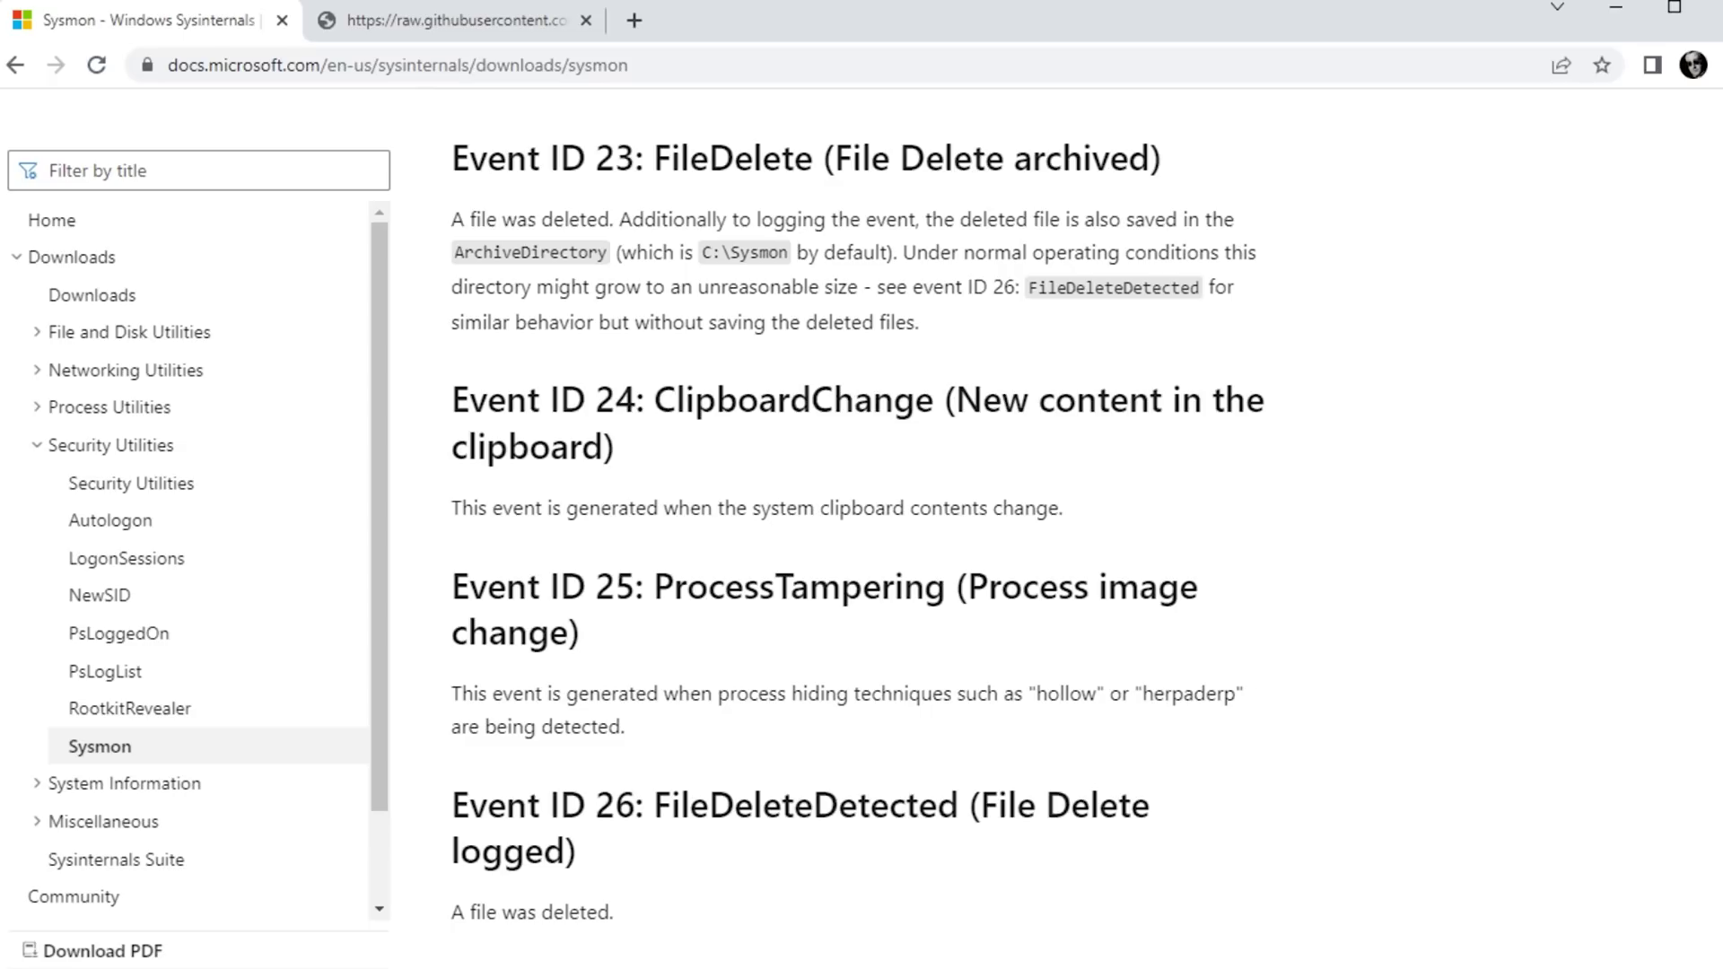
{"action": "key", "text": "alt+Tab"}
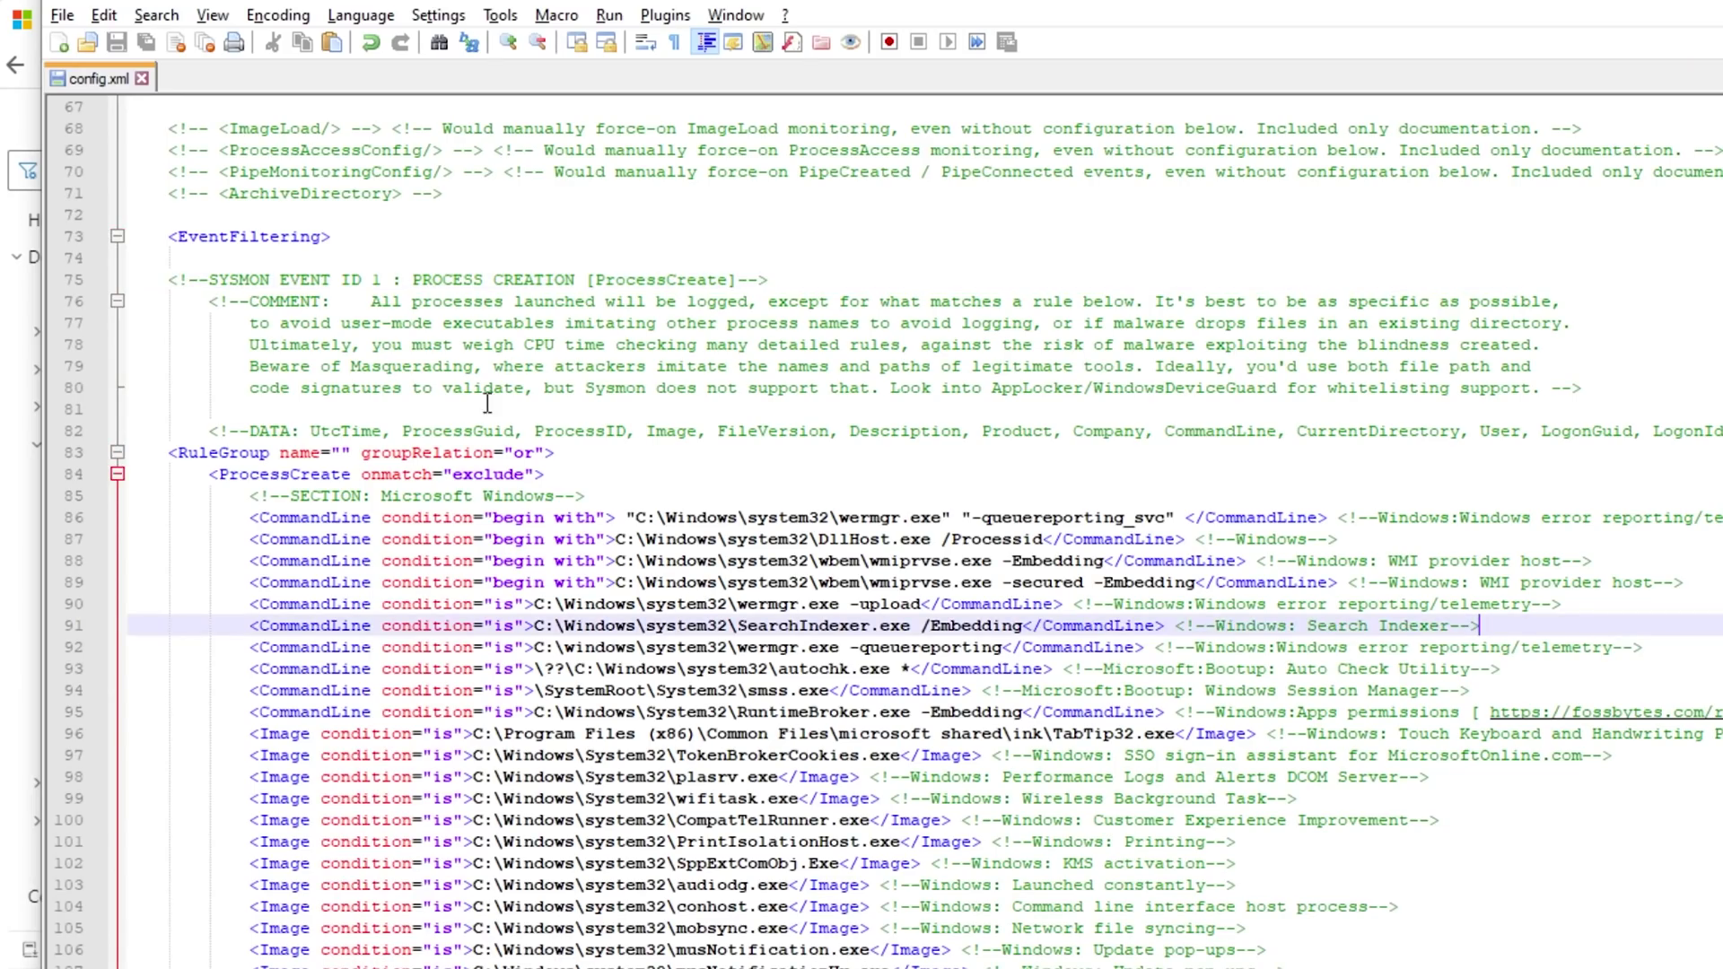
{"action": "triple_click", "coordinate": [474, 520]}
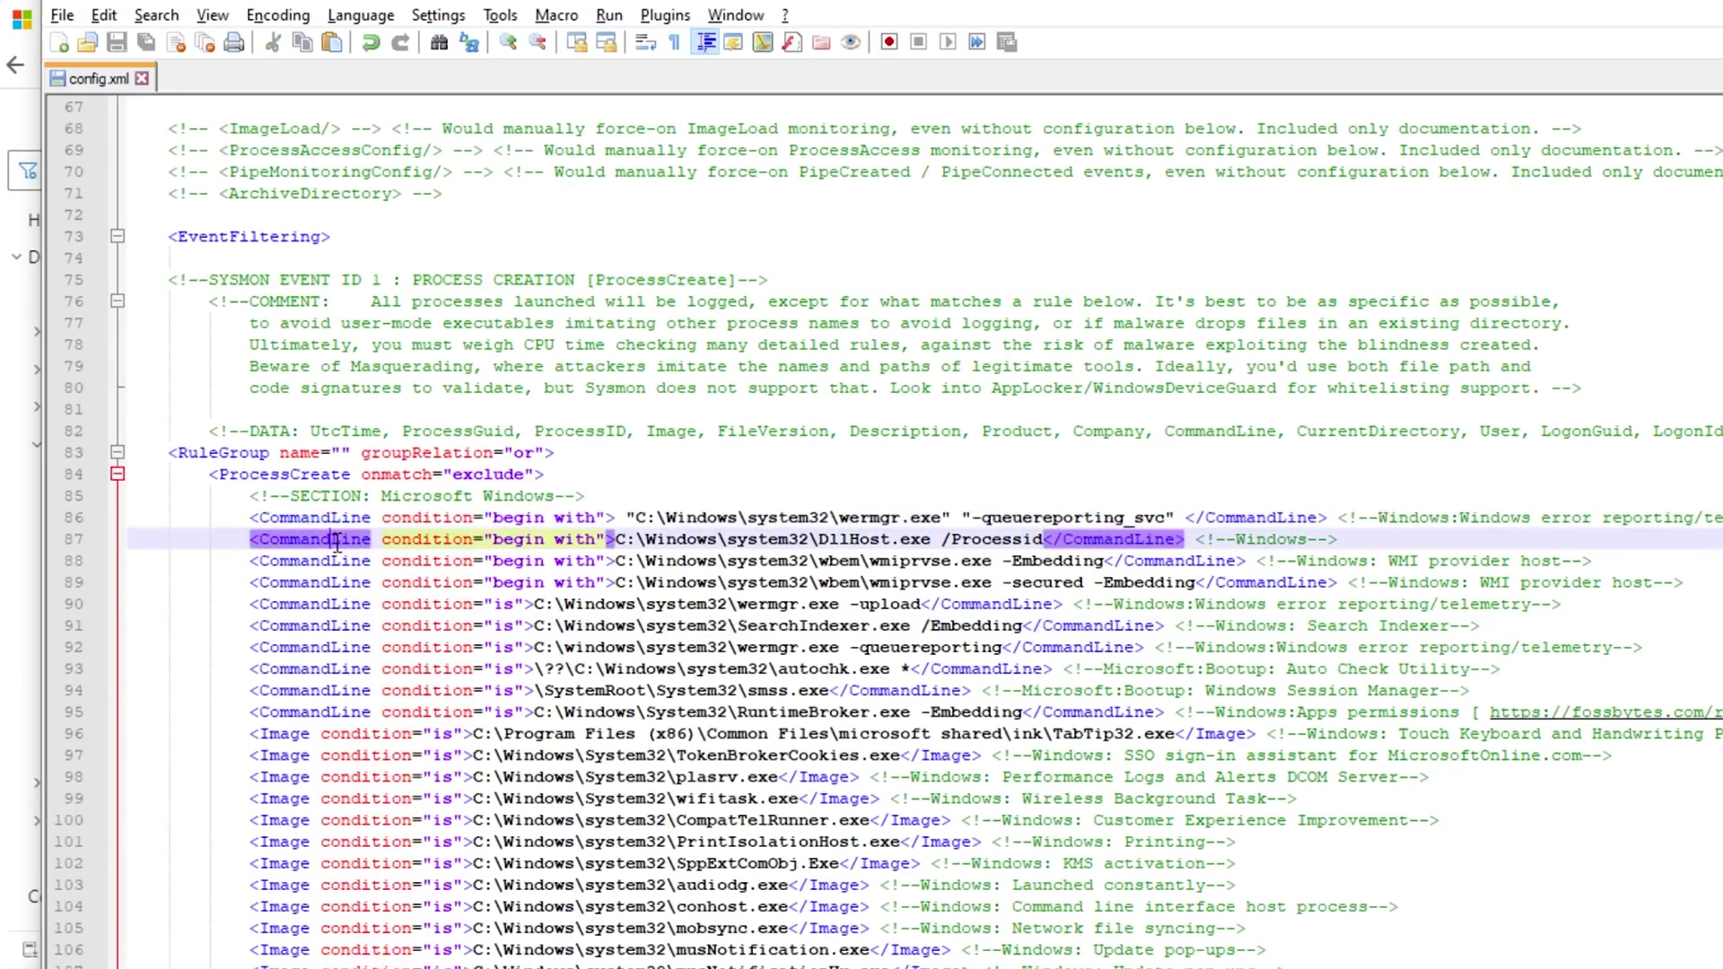
{"action": "left_click", "coordinate": [302, 518]}
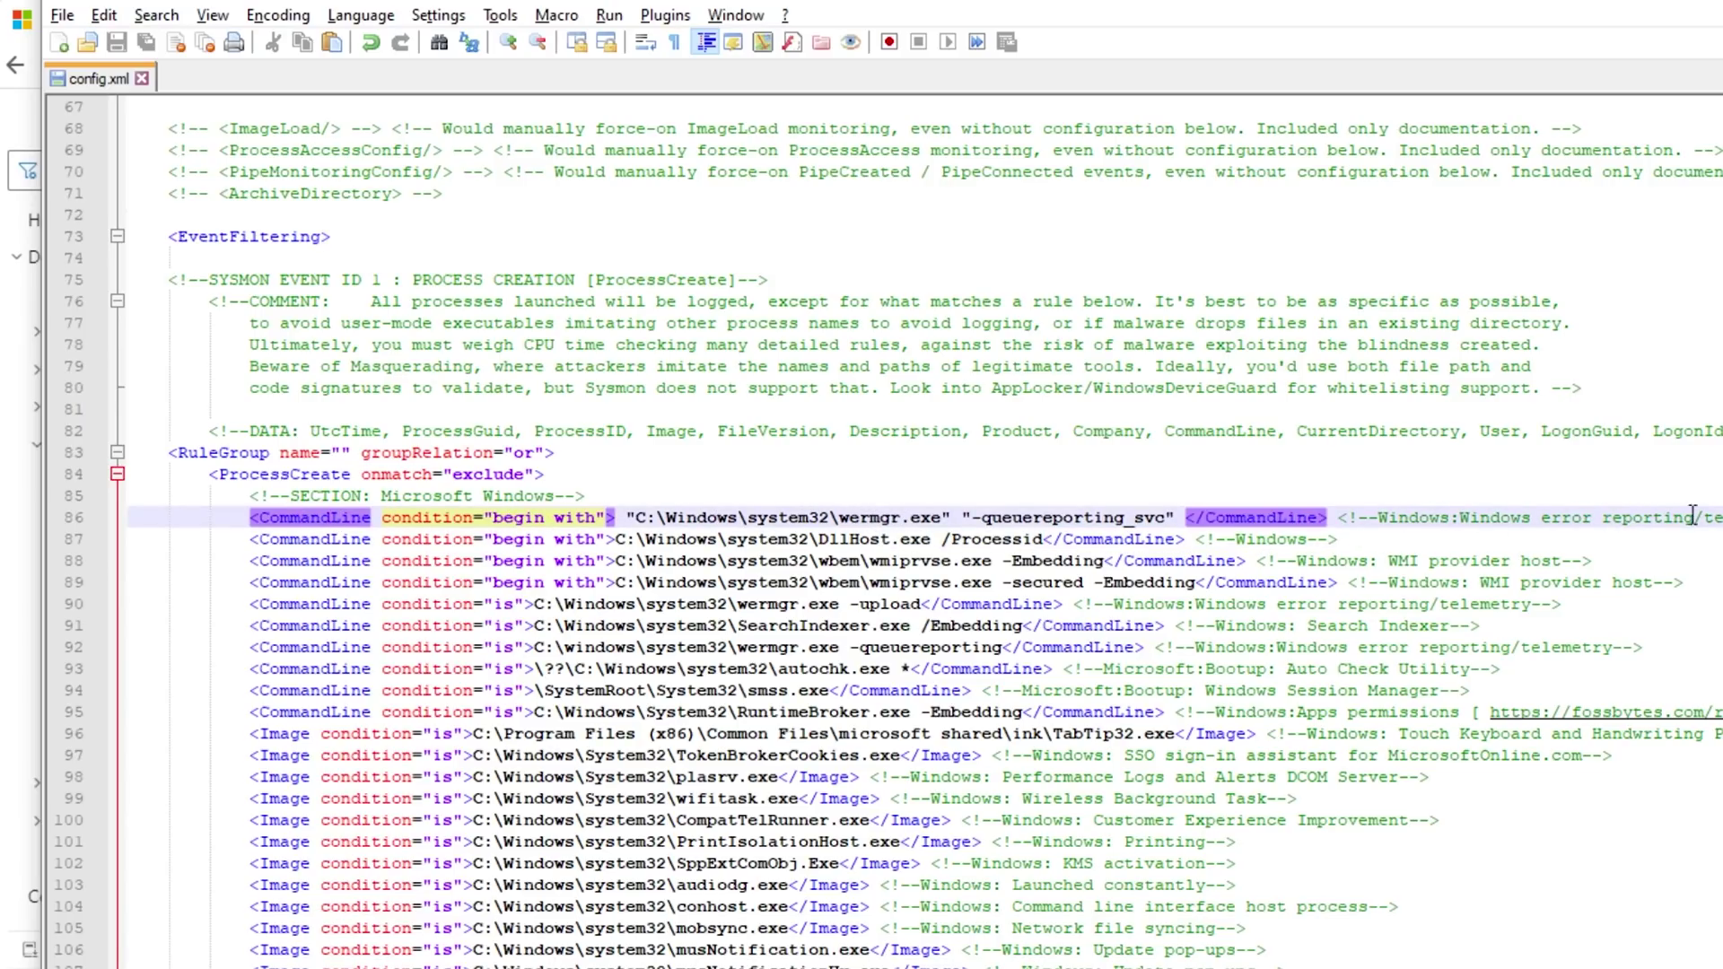
{"action": "double_click", "coordinate": [485, 476]}
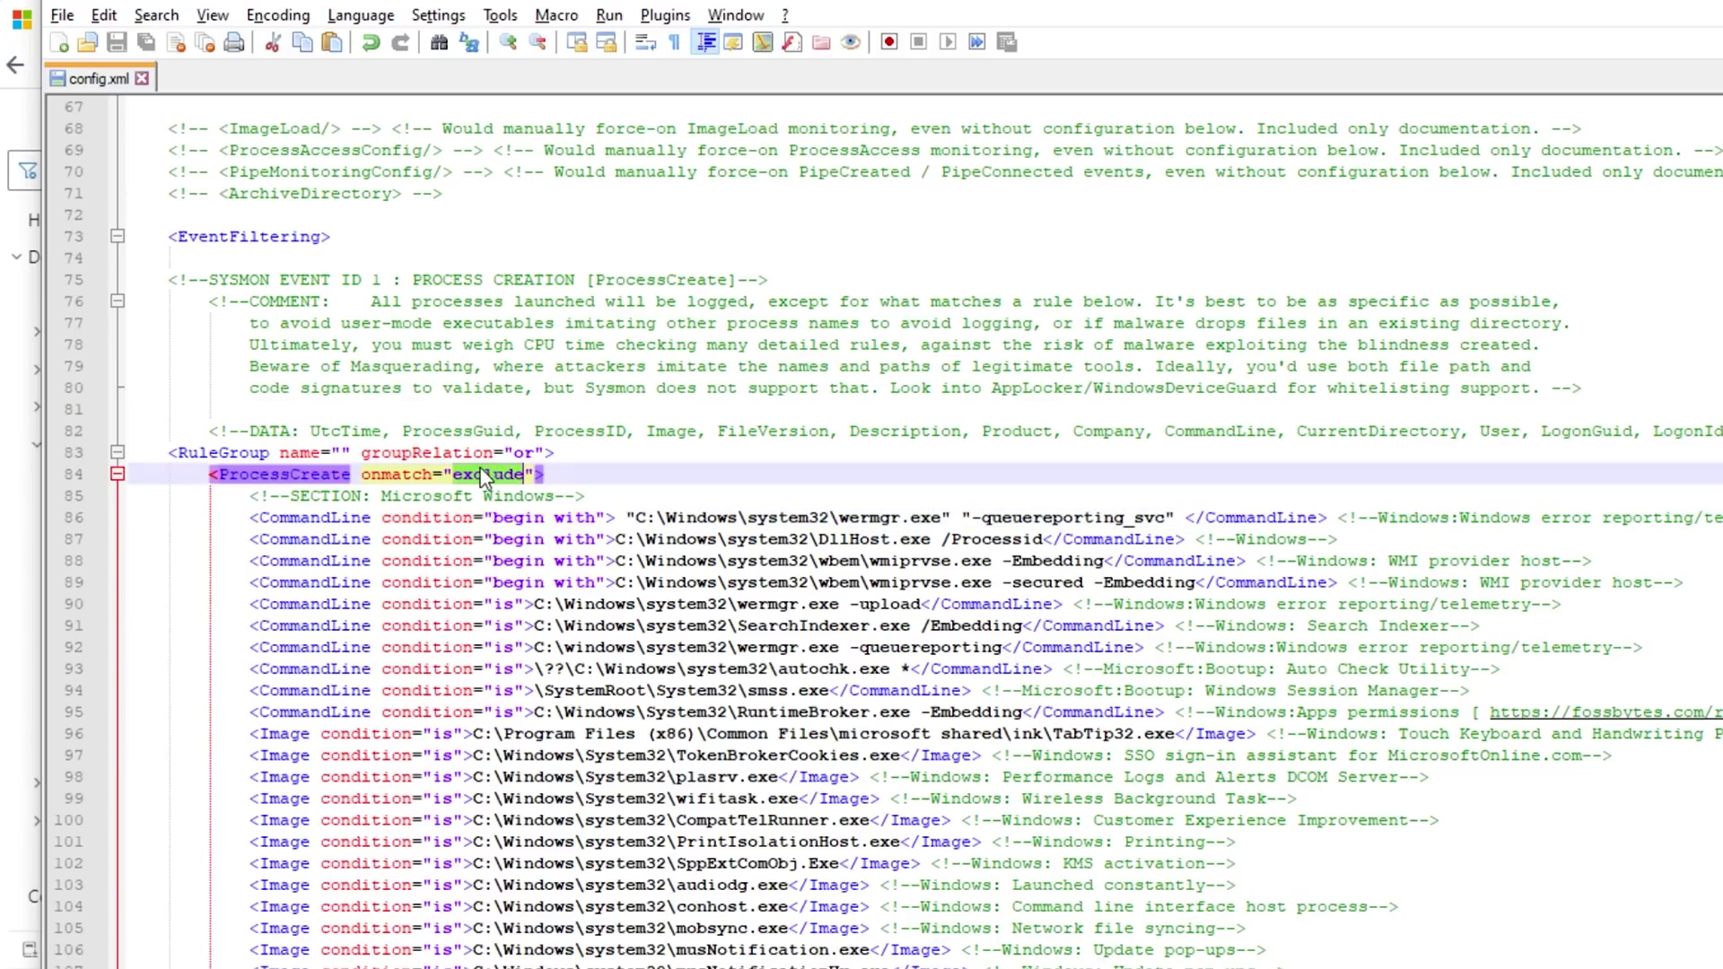
{"action": "left_click", "coordinate": [405, 499]}
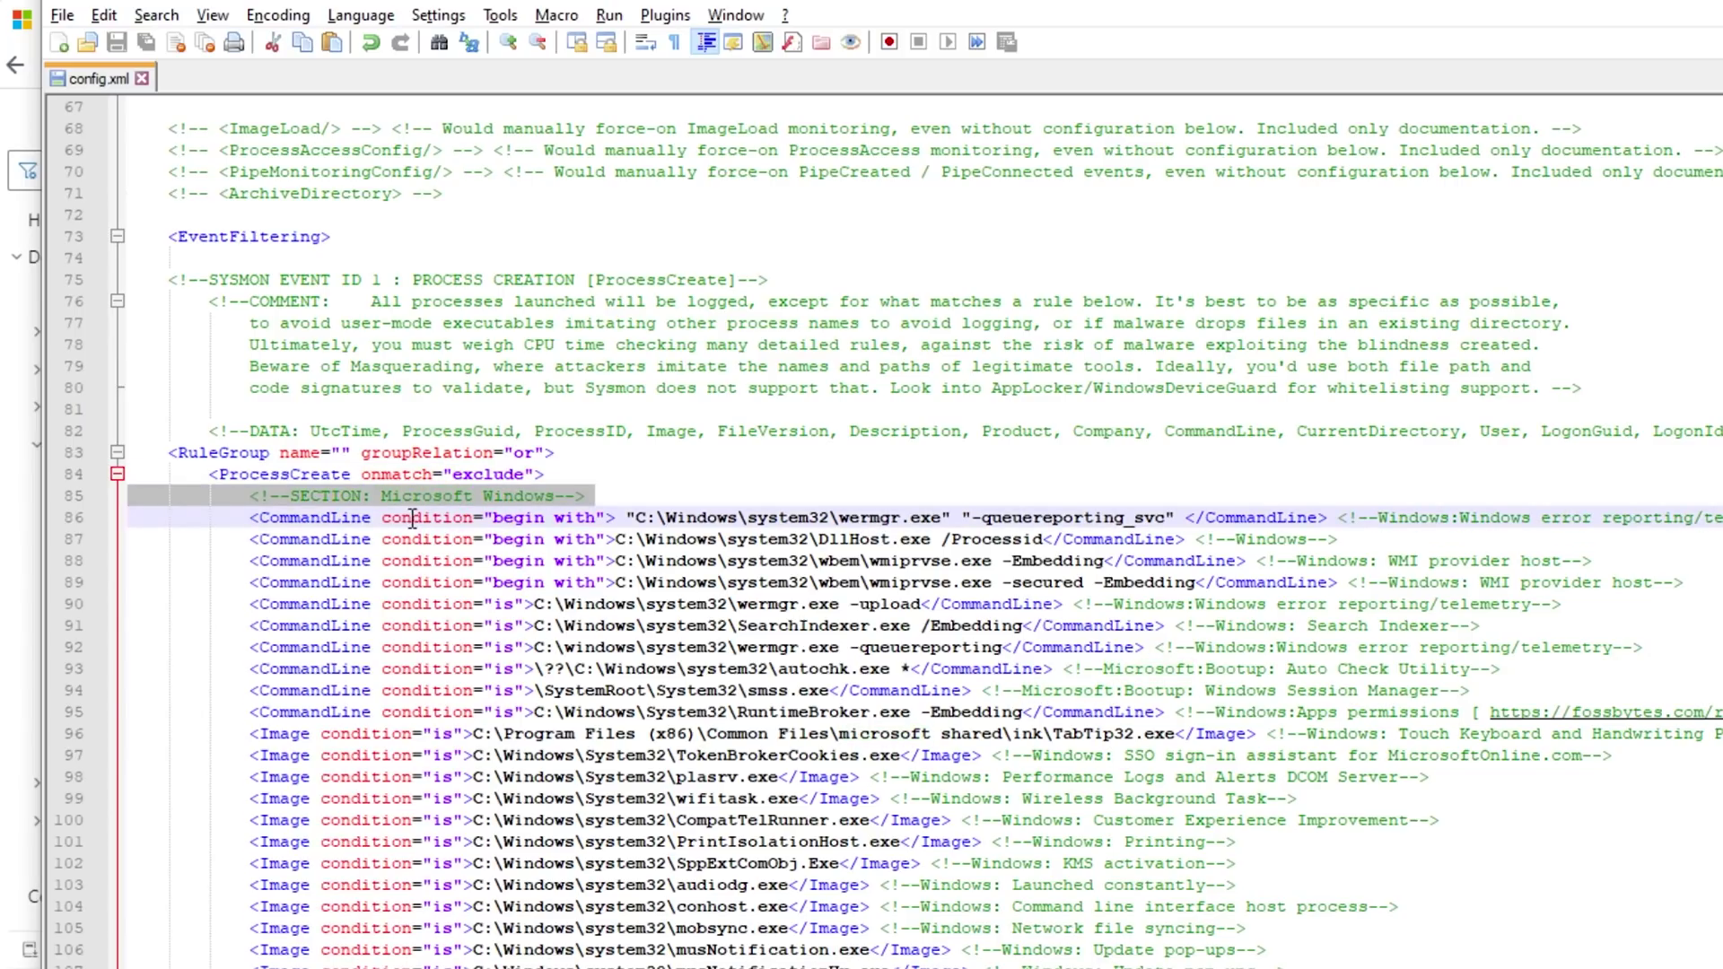
{"action": "double_click", "coordinate": [411, 519]}
{"action": "left_click", "coordinate": [411, 519]}
{"action": "double_click", "coordinate": [1049, 522]}
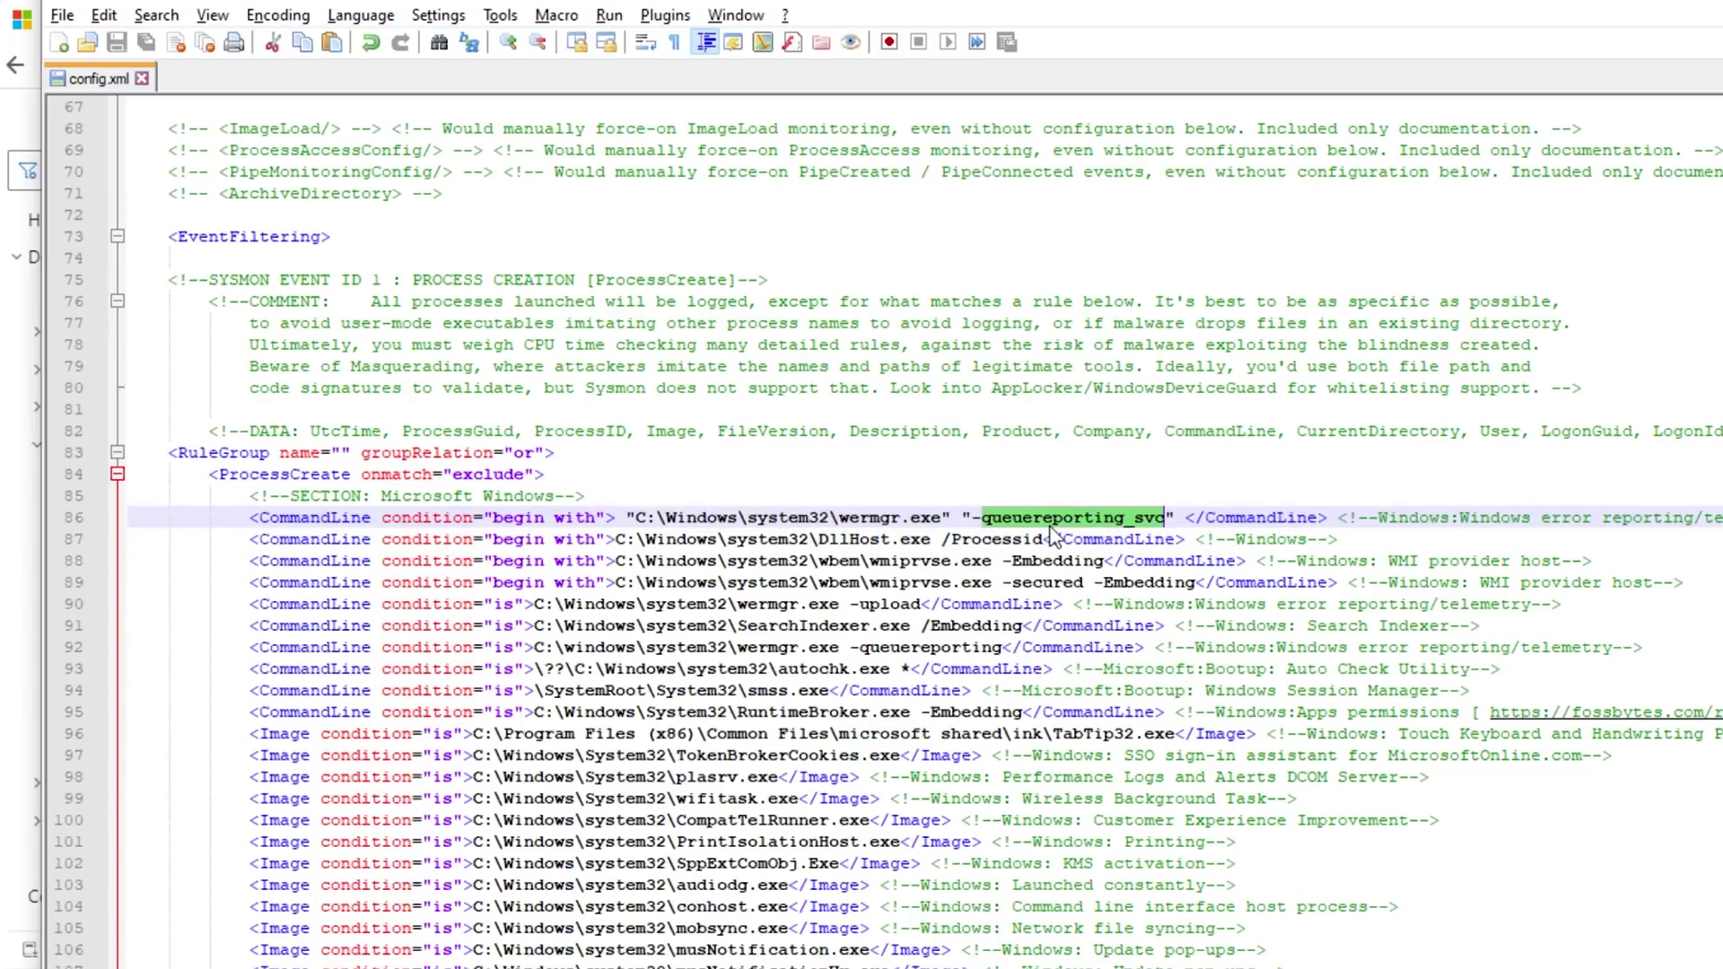
{"action": "triple_click", "coordinate": [1517, 520]}
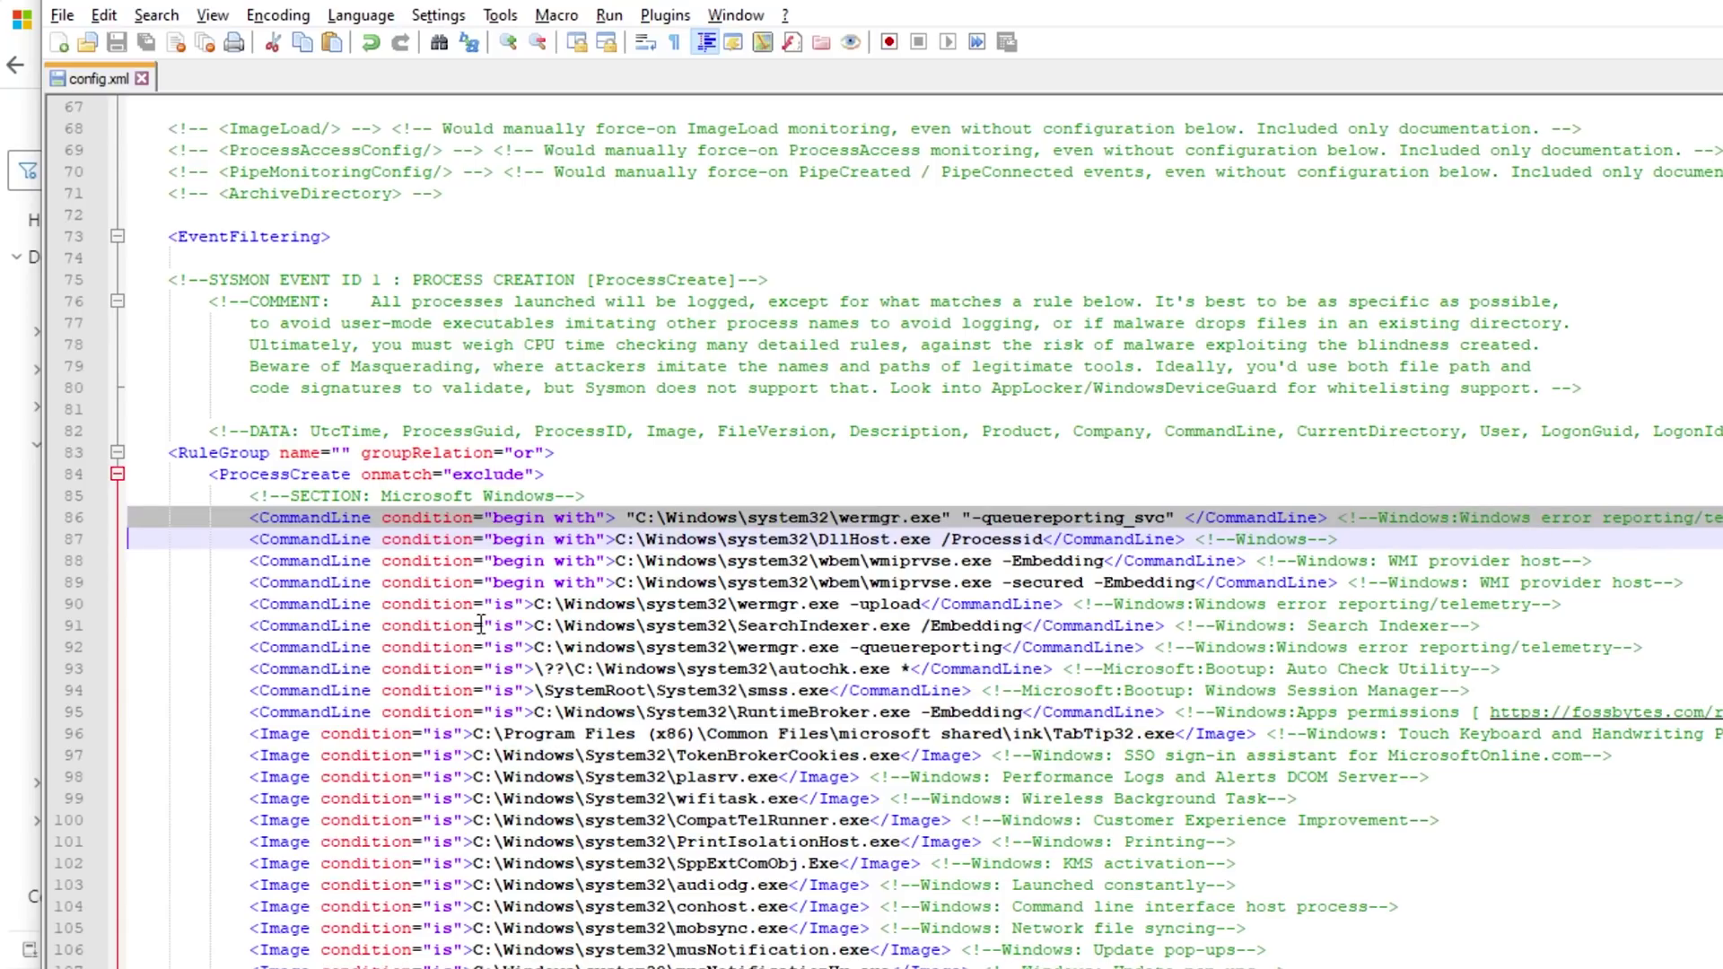
{"action": "scroll", "coordinate": [480, 628], "scroll_direction": "down", "scroll_amount": 4}
{"action": "scroll", "coordinate": [480, 628], "scroll_direction": "down", "scroll_amount": 20}
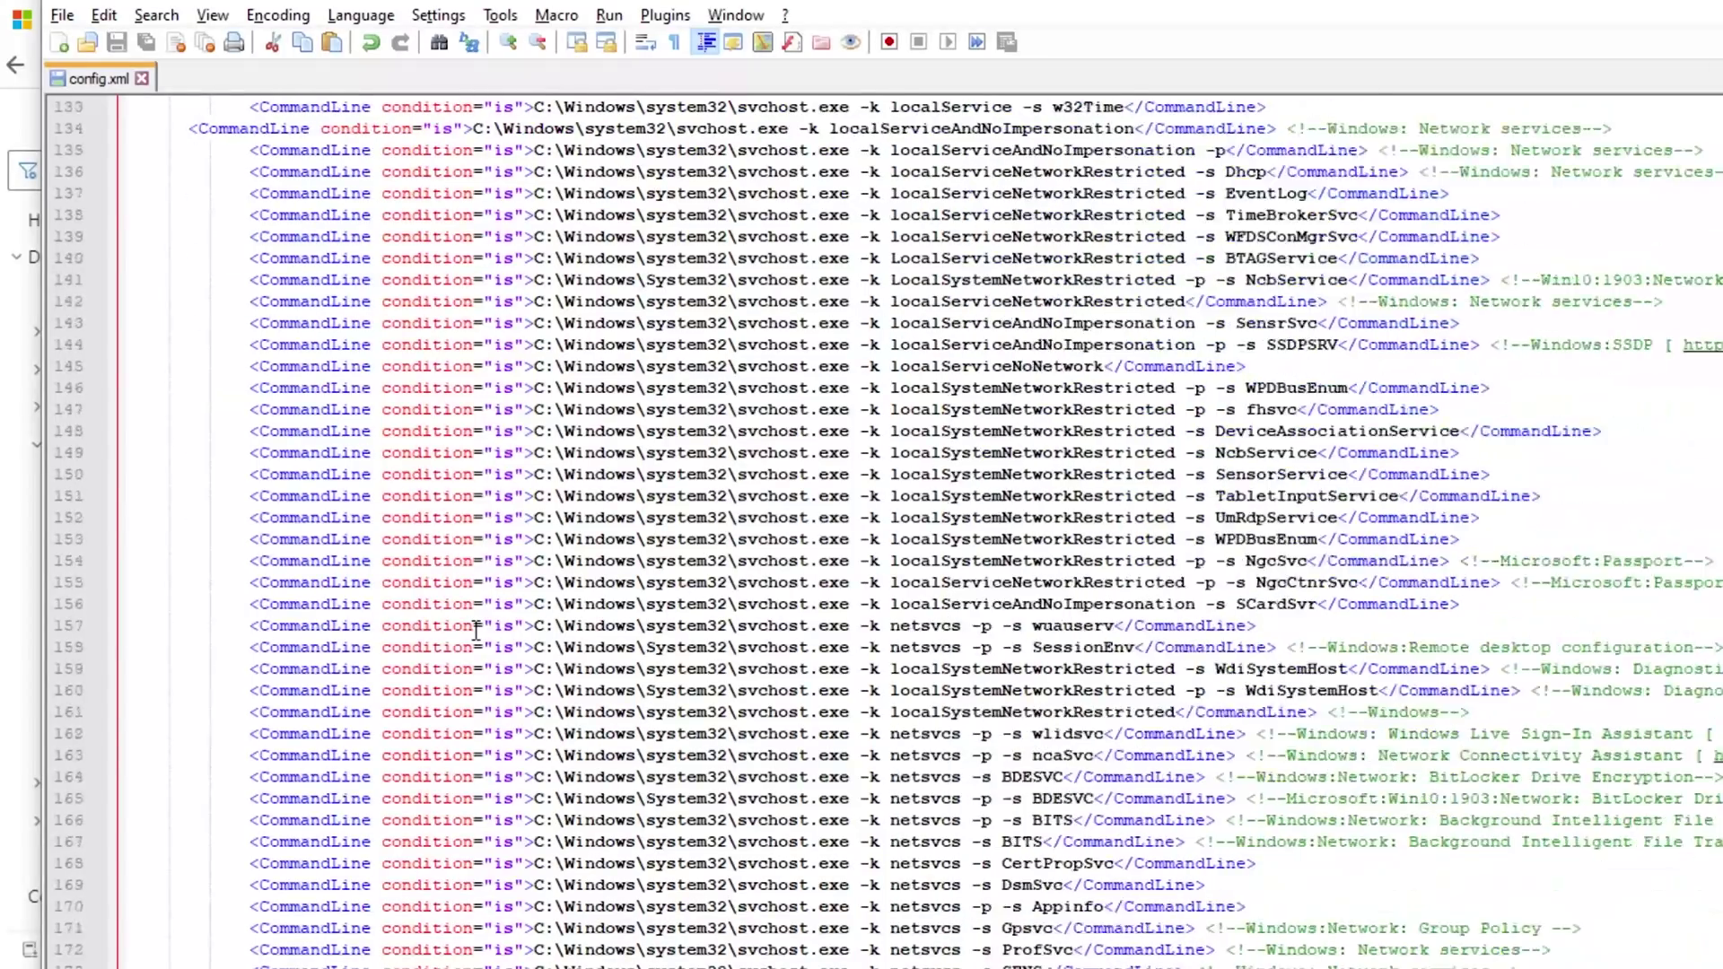
Copy the second Chrome CommandLine rule on line 230 and open a new line below it
{"action": "scroll", "coordinate": [476, 631], "scroll_direction": "down", "scroll_amount": 17}
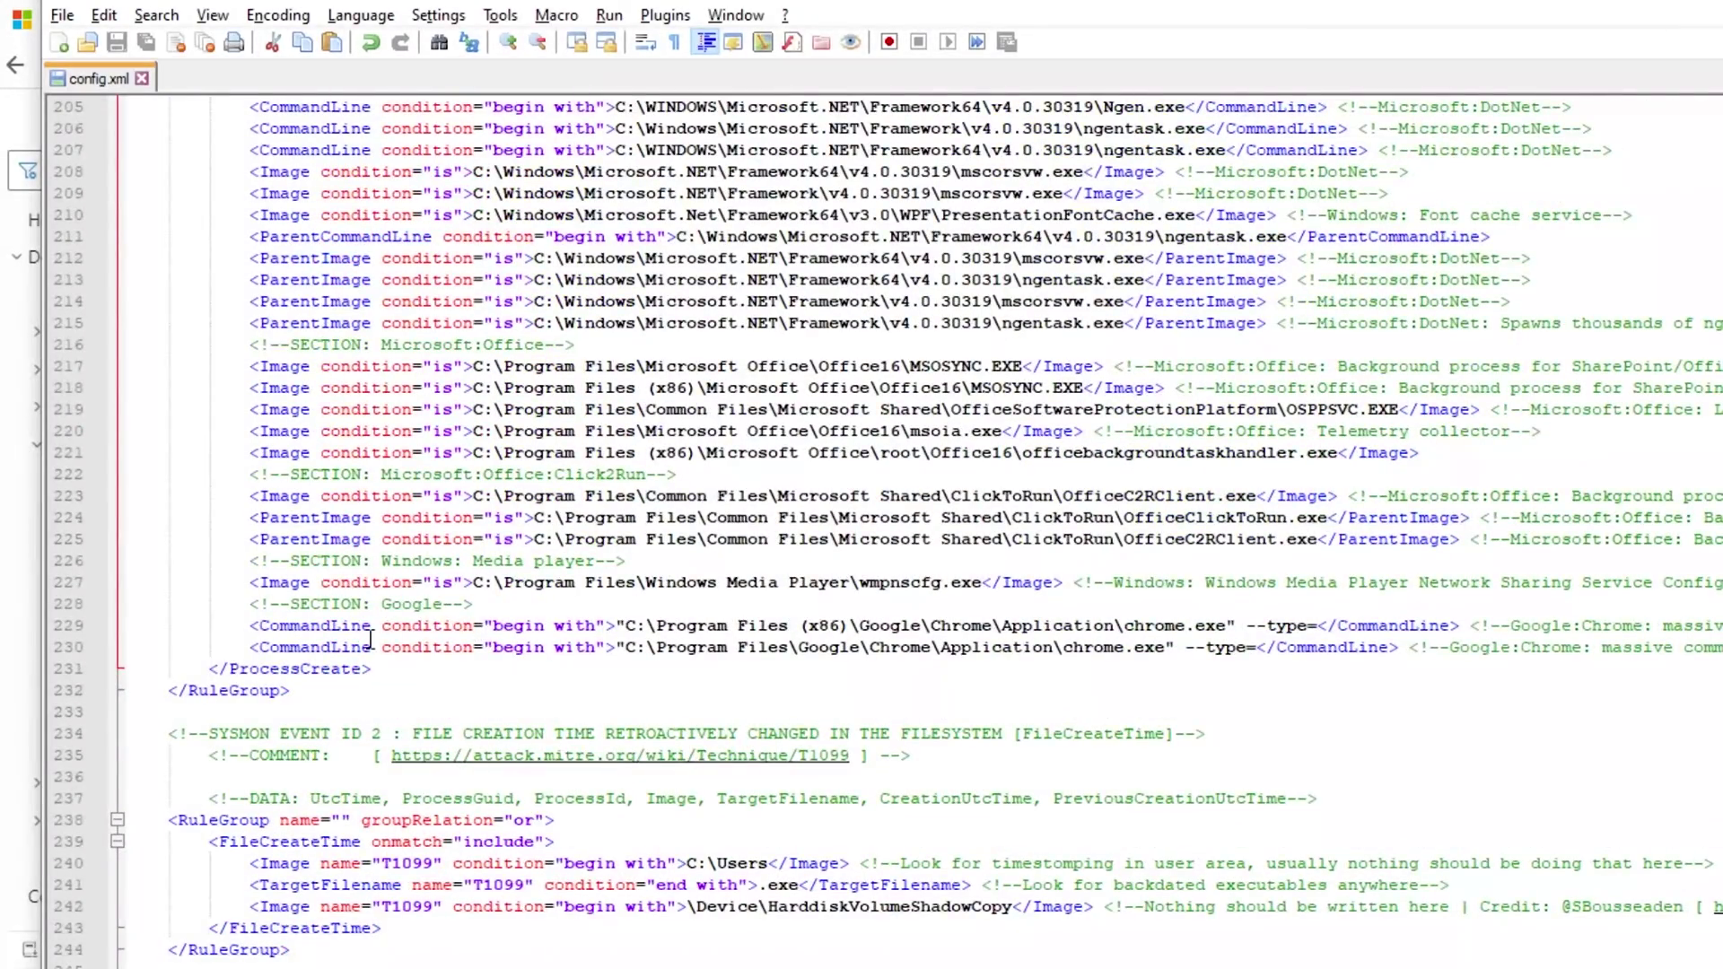
{"action": "left_click", "coordinate": [320, 642]}
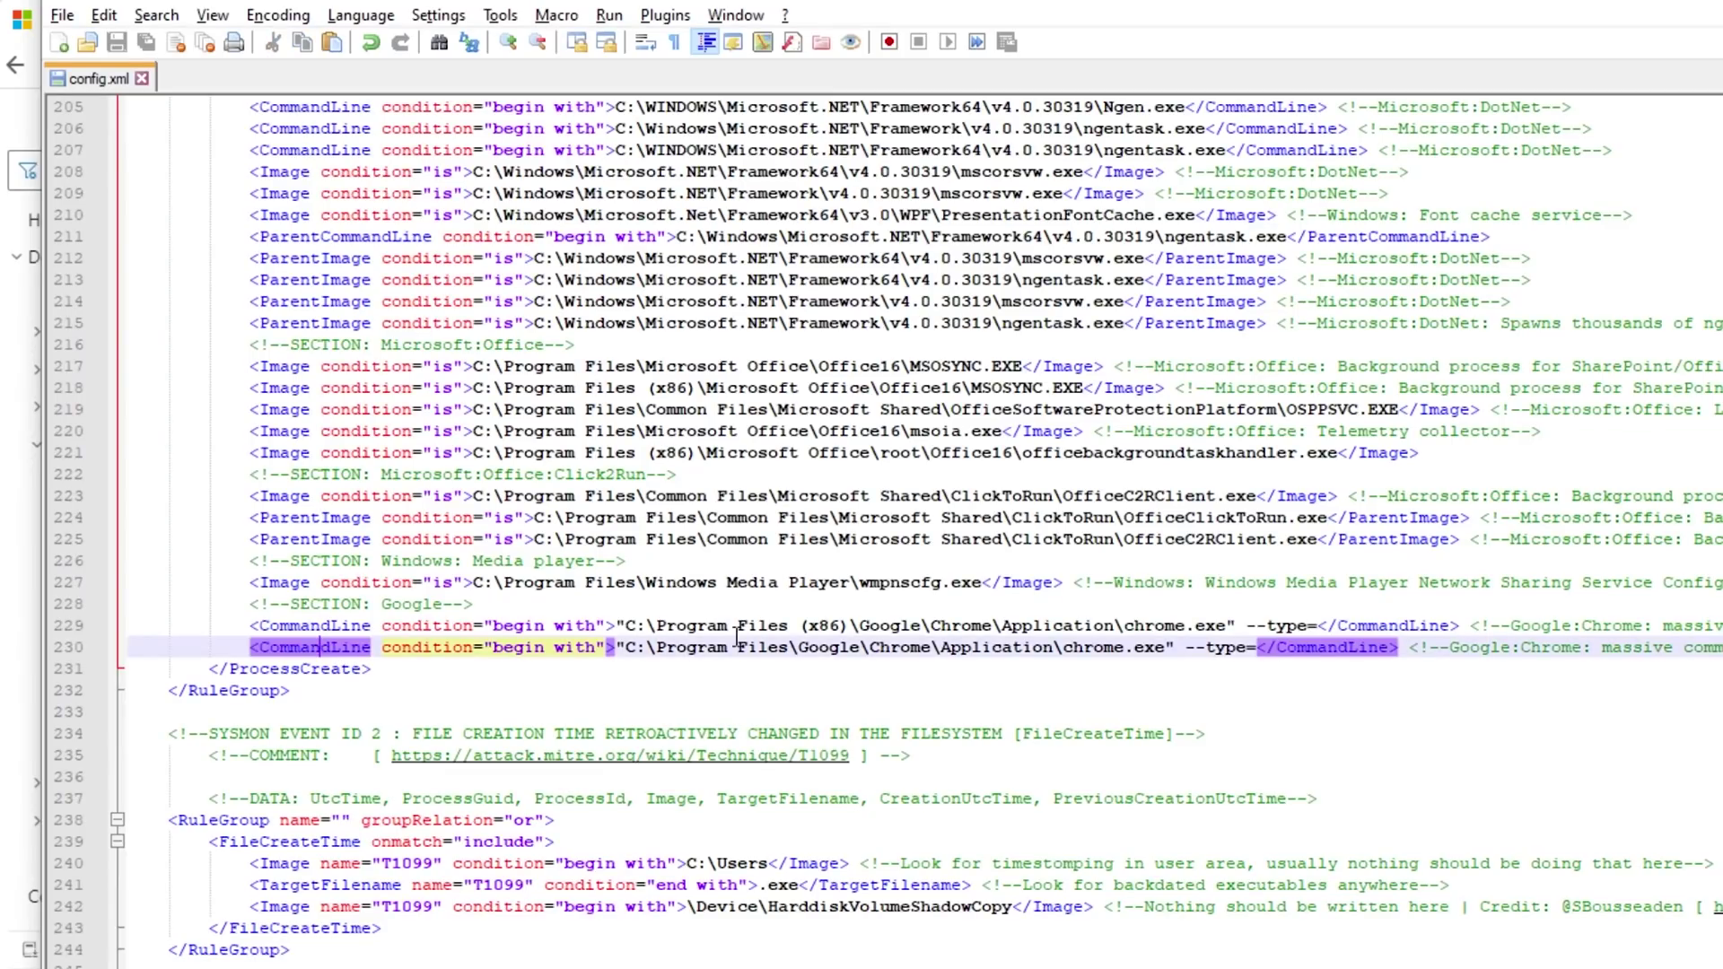
{"action": "key", "text": "End"}
{"action": "key", "text": "shift+Home"}
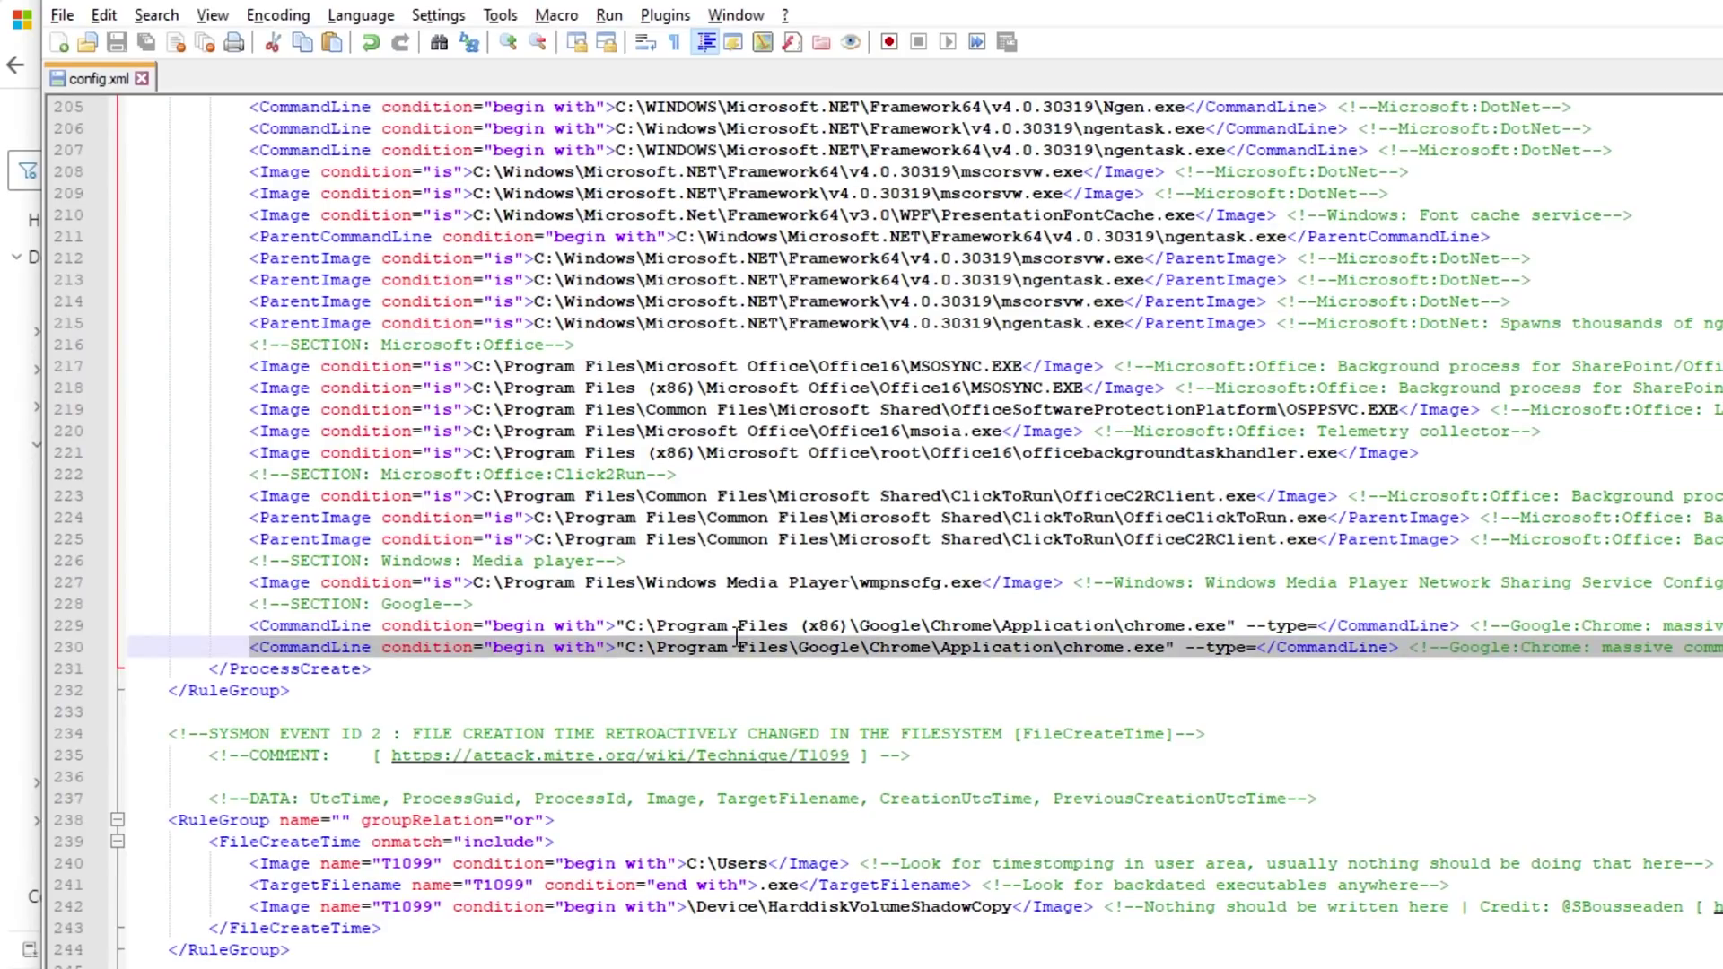
{"action": "key", "text": "End"}
{"action": "key", "text": "Return"}
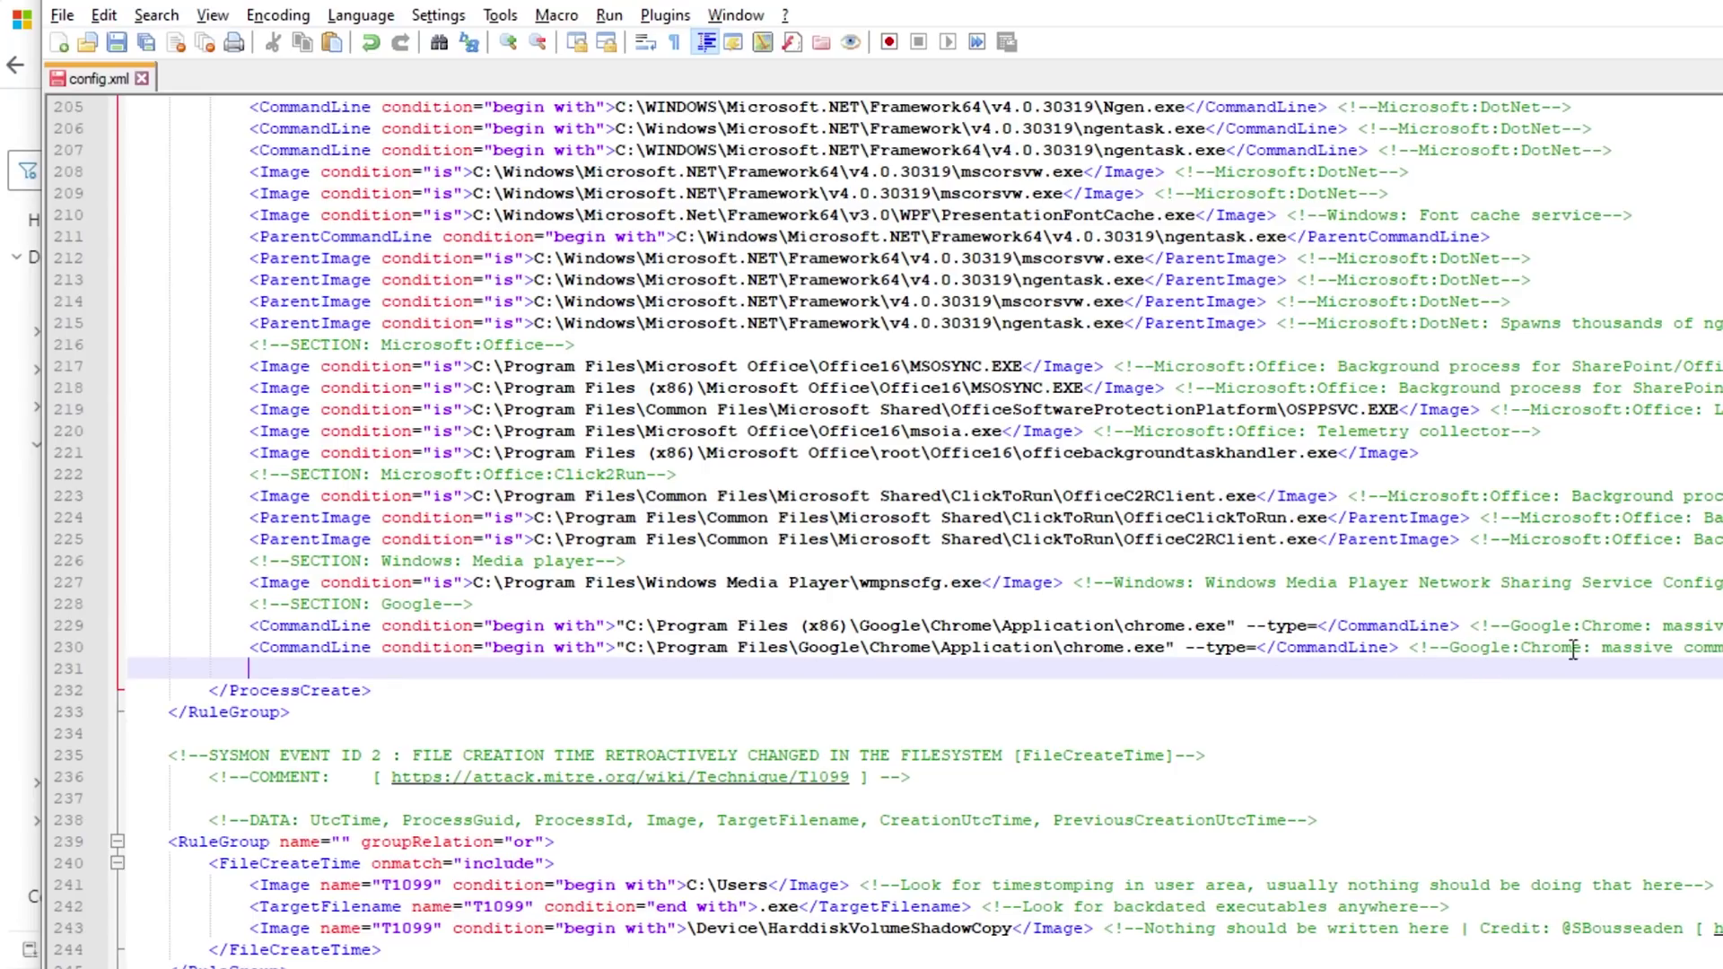
Paste the Chrome rule onto line 231, then clear it, leaving an empty indented line
{"action": "scroll", "coordinate": [824, 646], "scroll_direction": "up", "scroll_amount": 20}
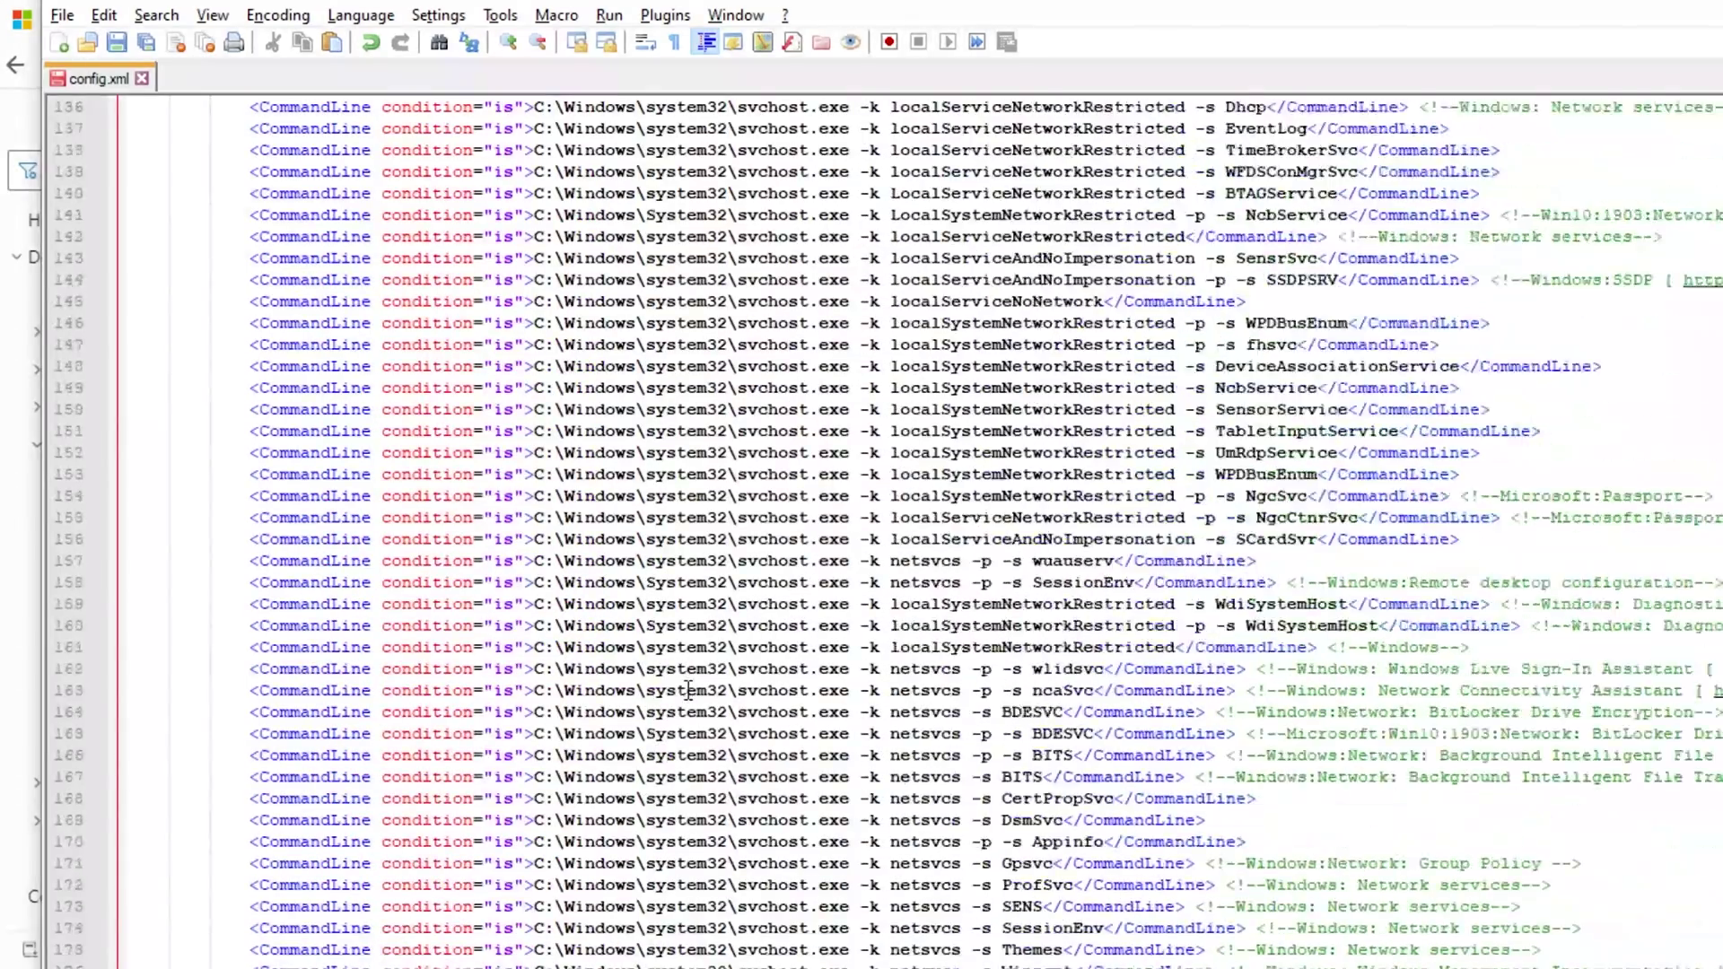
{"action": "scroll", "coordinate": [487, 763], "scroll_direction": "up", "scroll_amount": 14}
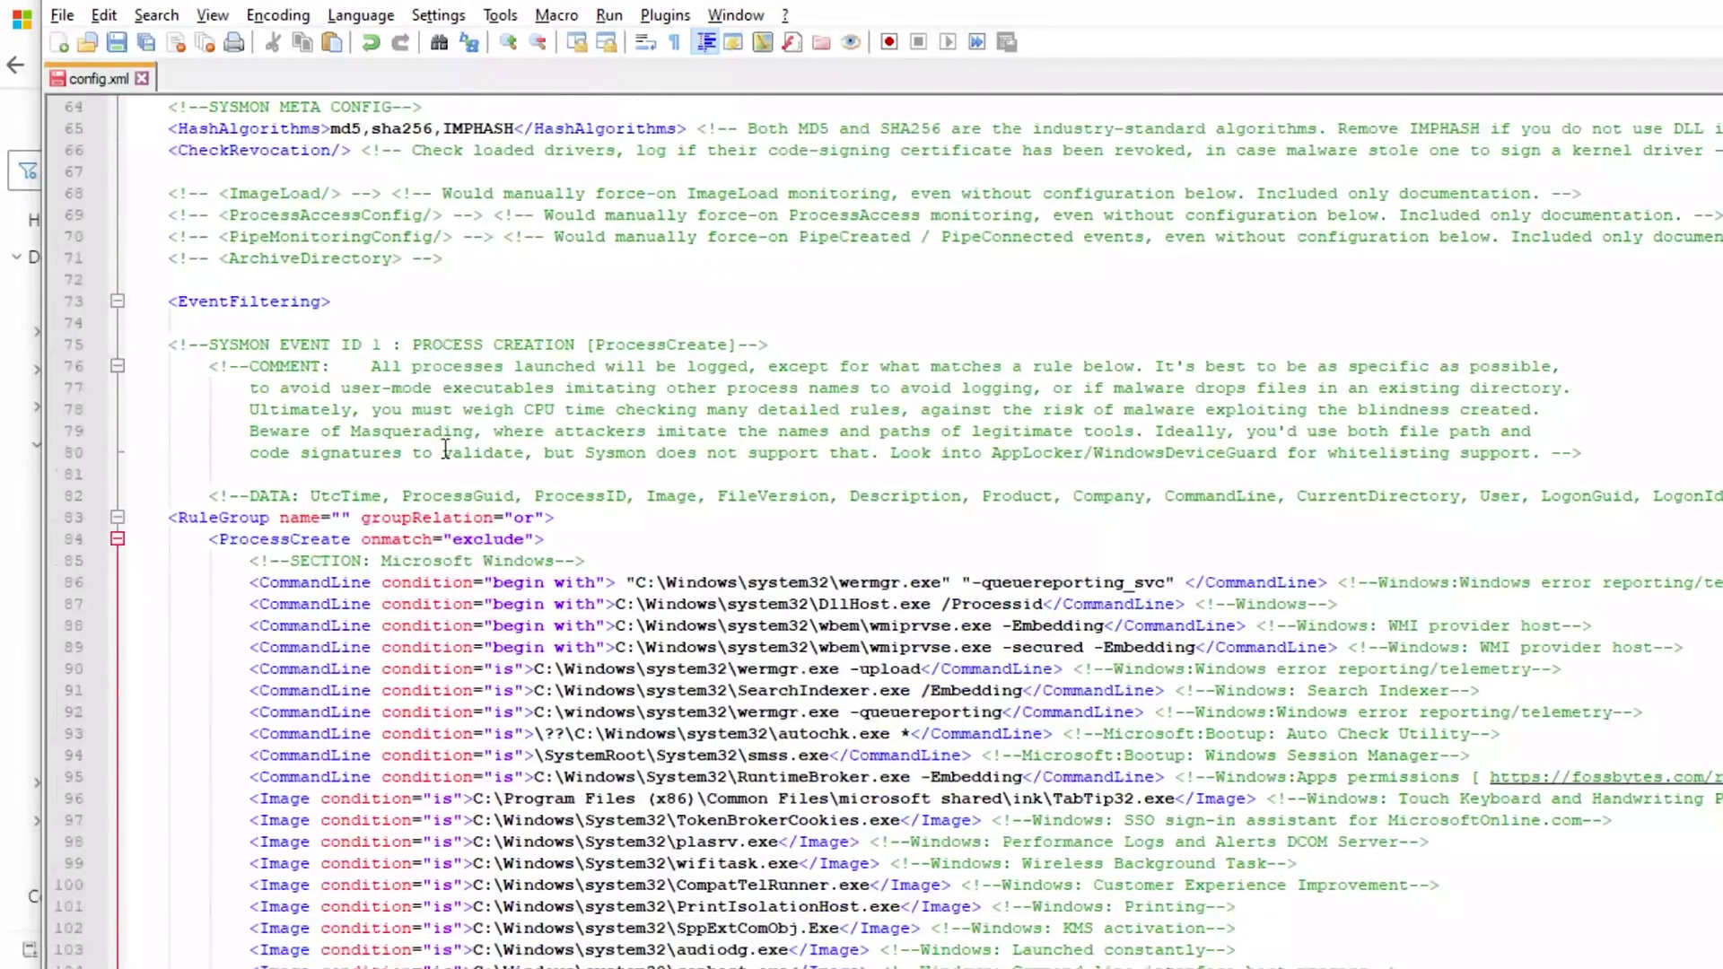
{"action": "left_click", "coordinate": [495, 538]}
{"action": "scroll", "coordinate": [543, 745], "scroll_direction": "down", "scroll_amount": 20}
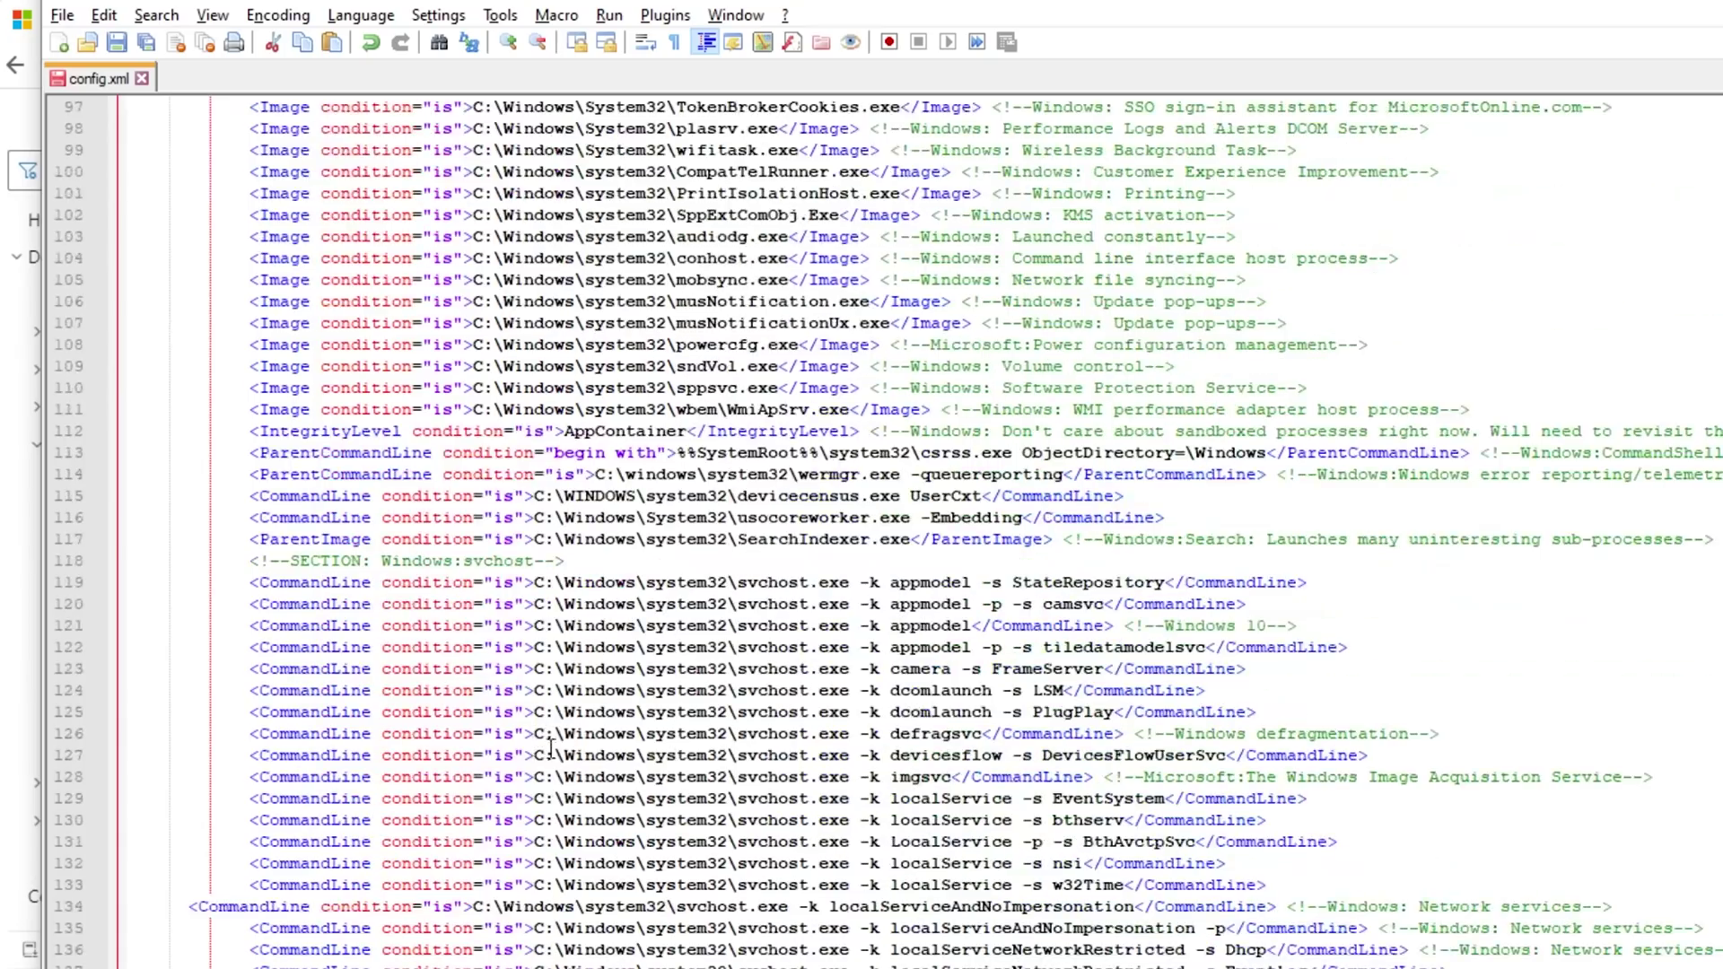
{"action": "scroll", "coordinate": [545, 769], "scroll_direction": "down", "scroll_amount": 7}
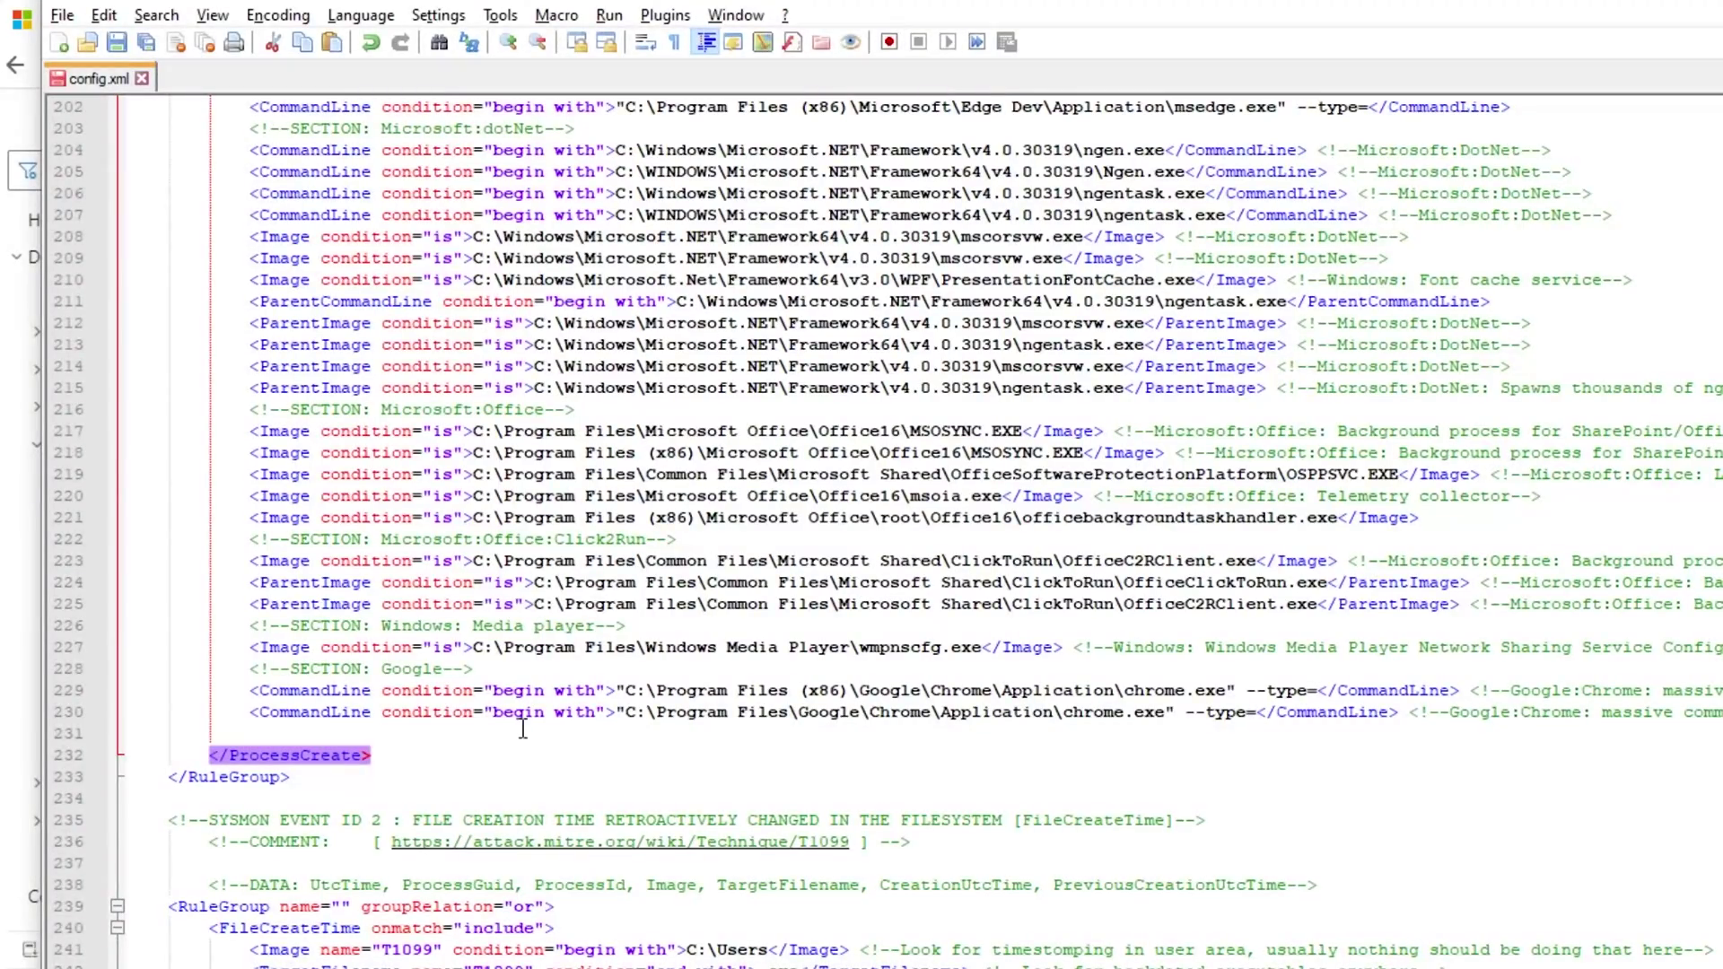
{"action": "triple_click", "coordinate": [571, 718]}
{"action": "key", "text": "ctrl+c"}
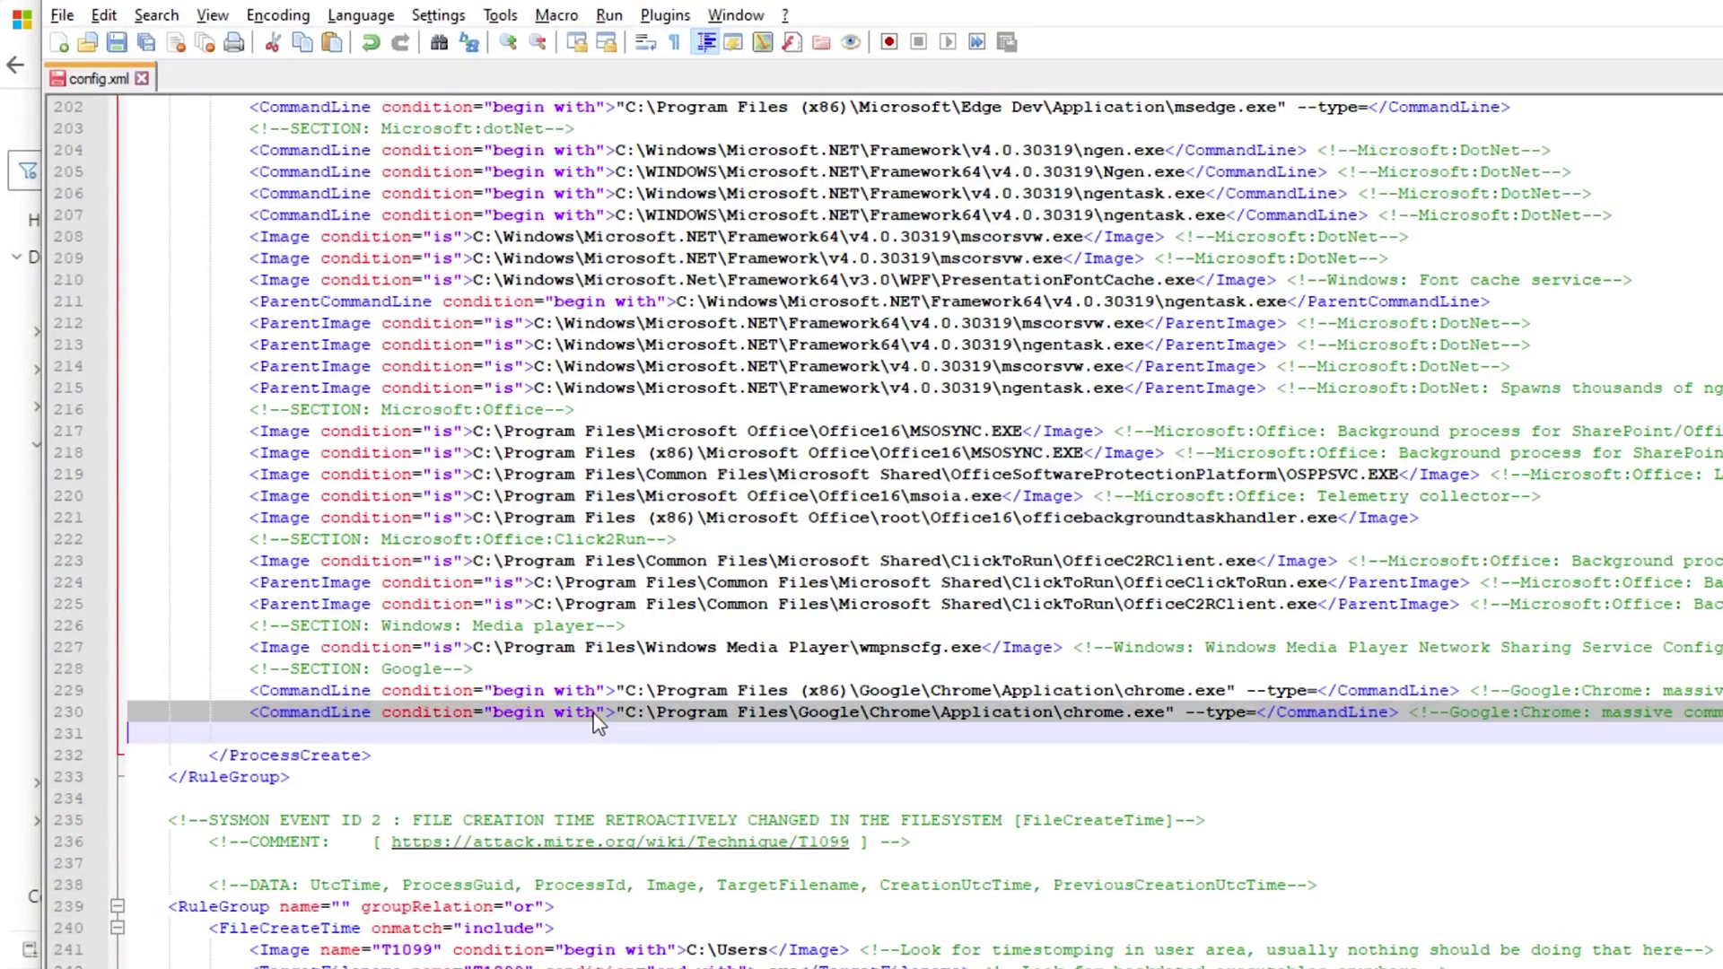
{"action": "left_click", "coordinate": [316, 752]}
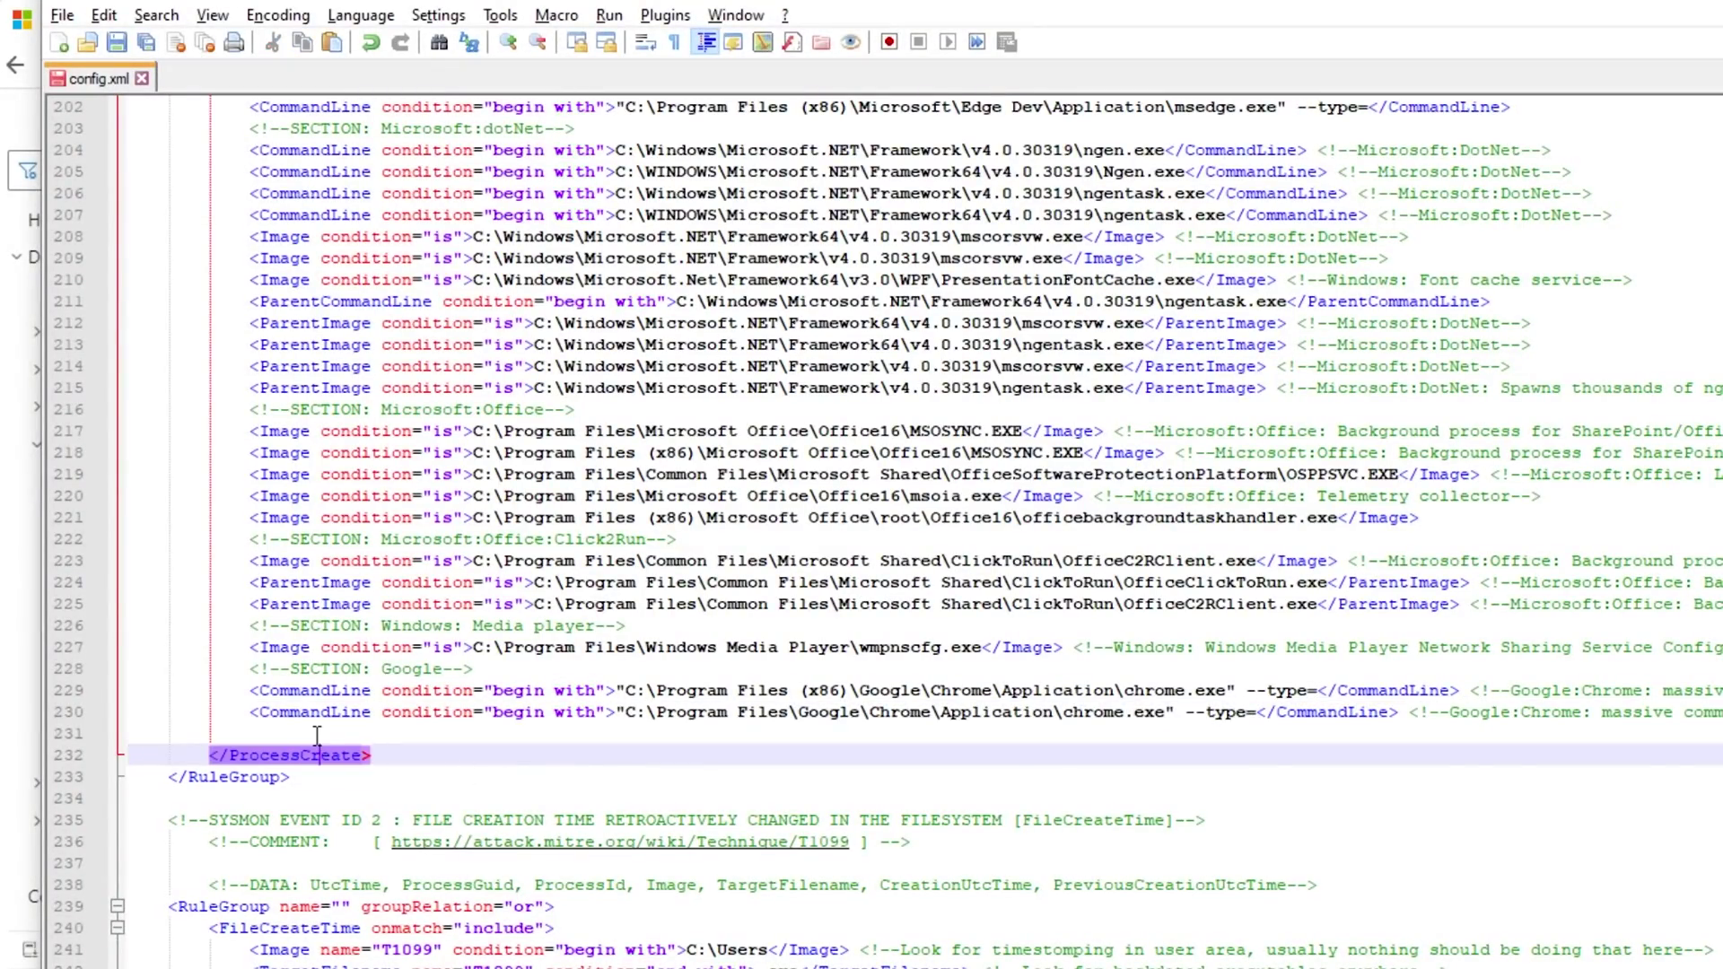
{"action": "left_click", "coordinate": [314, 733]}
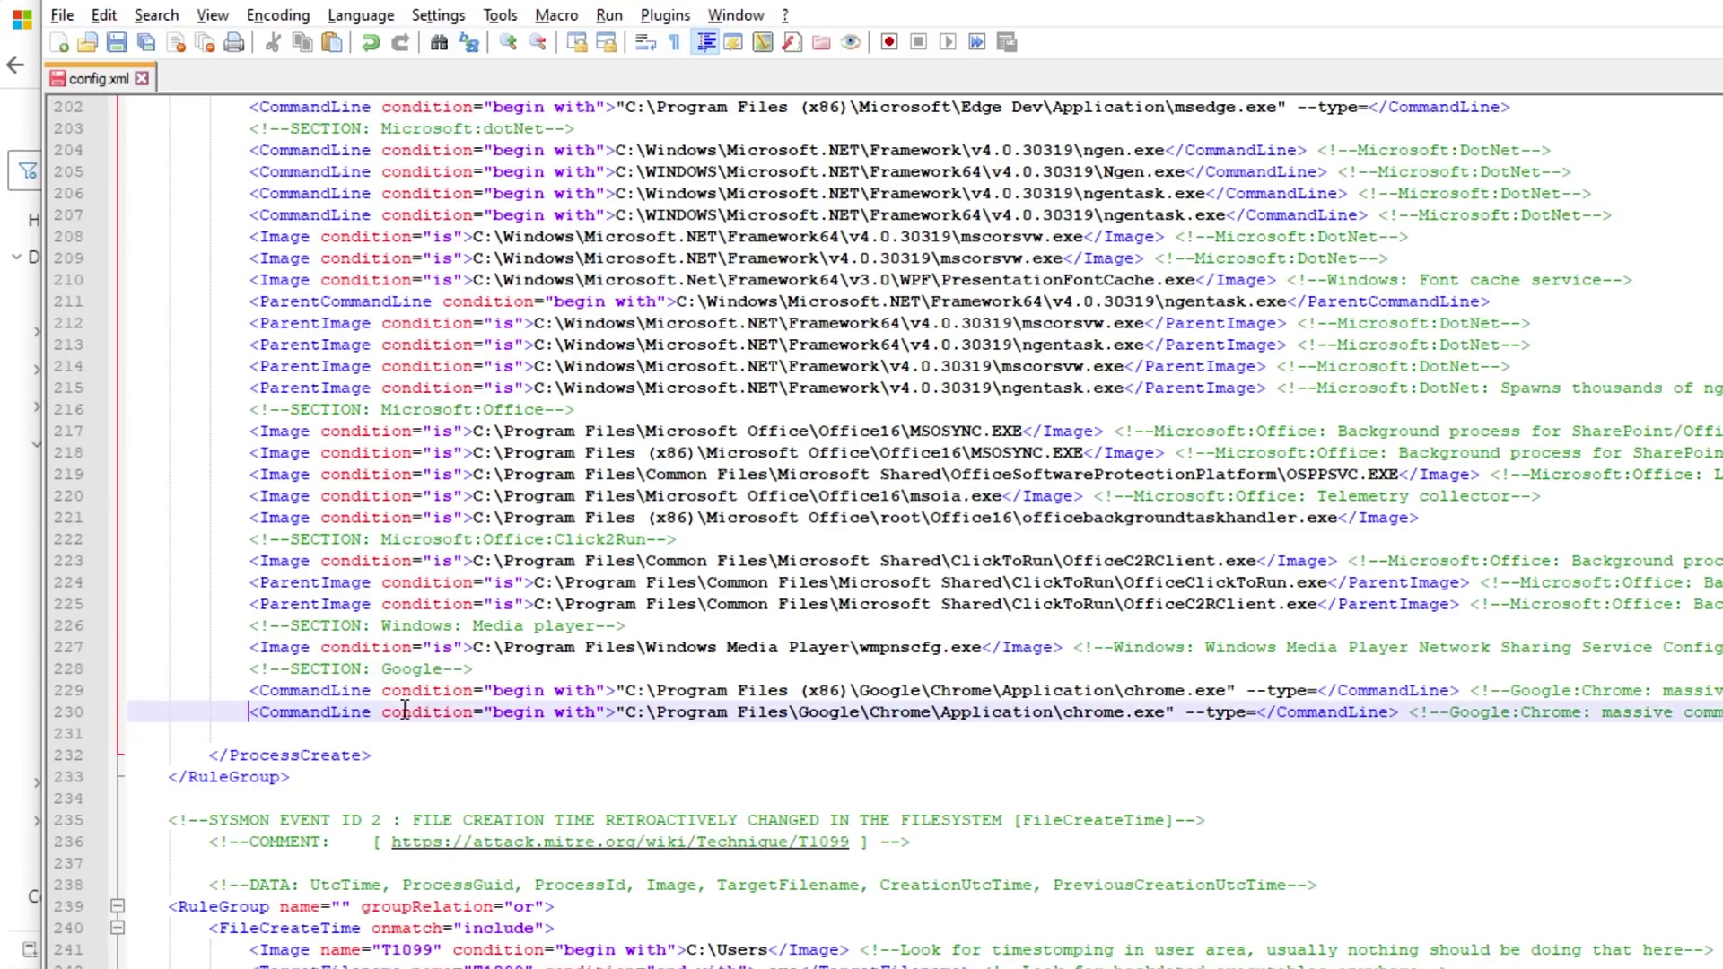
{"action": "key", "text": "ctrl+v"}
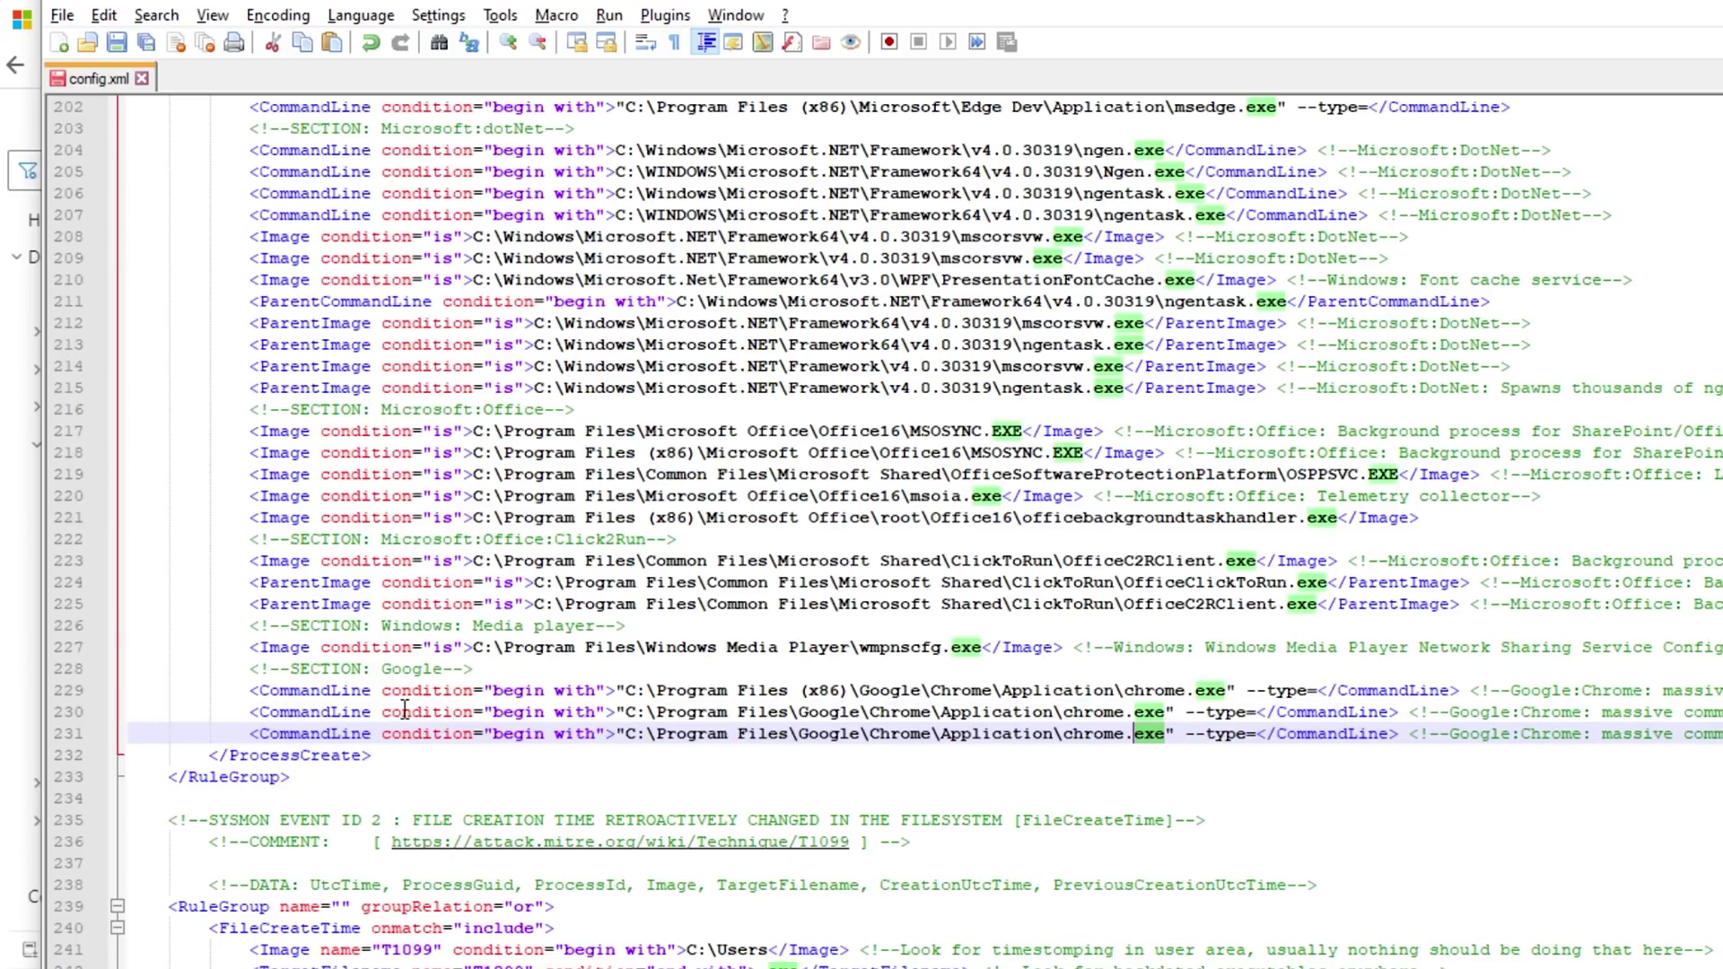
{"action": "key", "text": "ctrl+shift+Left"}
{"action": "key", "text": "ctrl+shift+Left"}
{"action": "key", "text": "ctrl+shift+Left"}
{"action": "key", "text": "ctrl+shift+Left"}
{"action": "key", "text": "ctrl+shift+Left"}
{"action": "key", "text": "ctrl+shift+Left"}
{"action": "key", "text": "ctrl+shift+Left"}
{"action": "key", "text": "ctrl+shift+Left"}
{"action": "key", "text": "ctrl+shift+Left"}
{"action": "key", "text": "ctrl+shift+Left"}
{"action": "key", "text": "ctrl+shift+Left"}
{"action": "key", "text": "ctrl+shift+Left"}
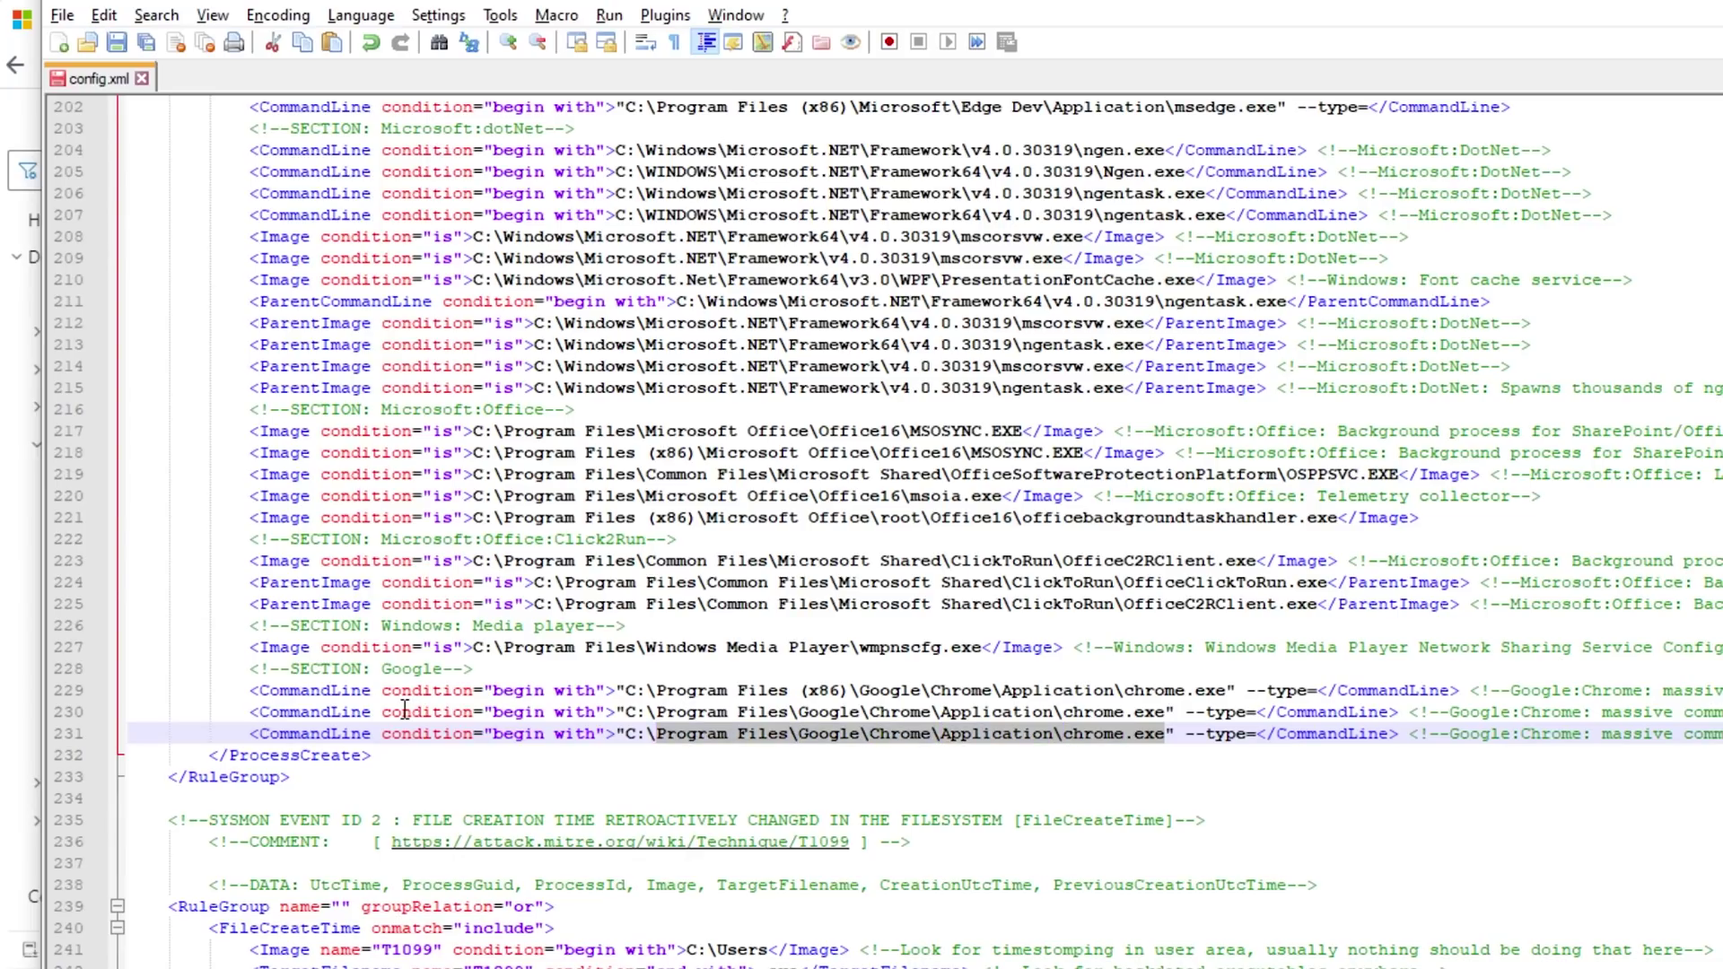
{"action": "key", "text": "Home"}
{"action": "key", "text": "shift+End"}
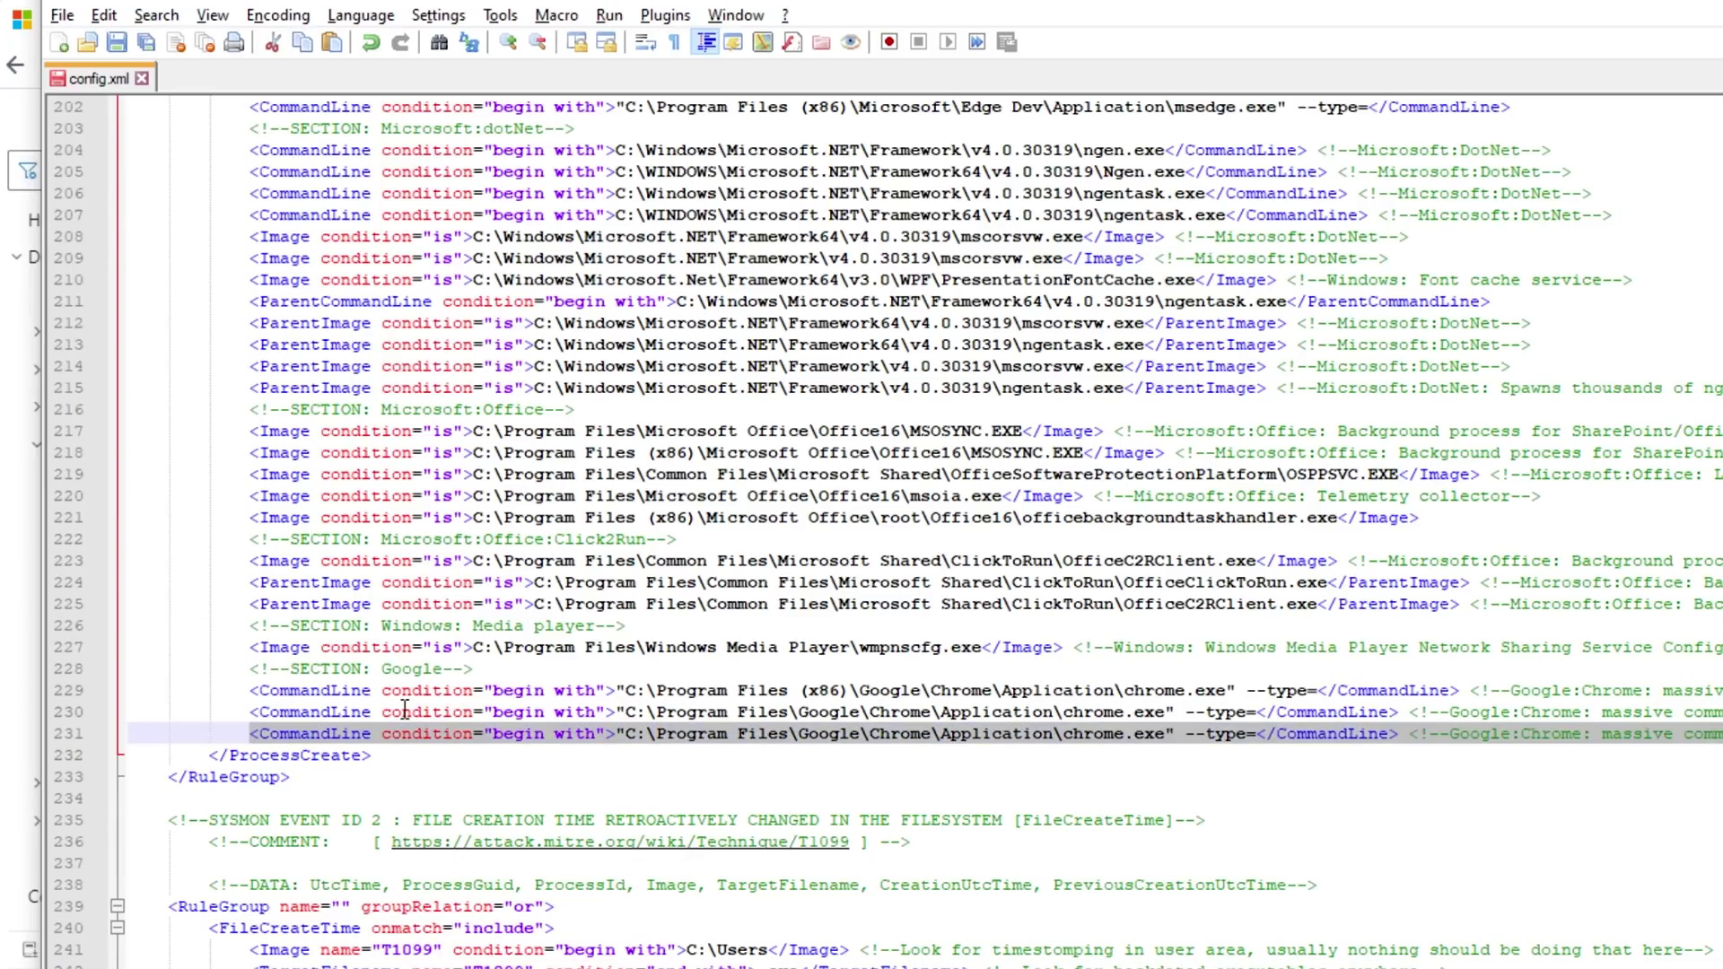
{"action": "key", "text": "Delete"}
{"action": "scroll", "coordinate": [405, 711], "scroll_direction": "down", "scroll_amount": 5}
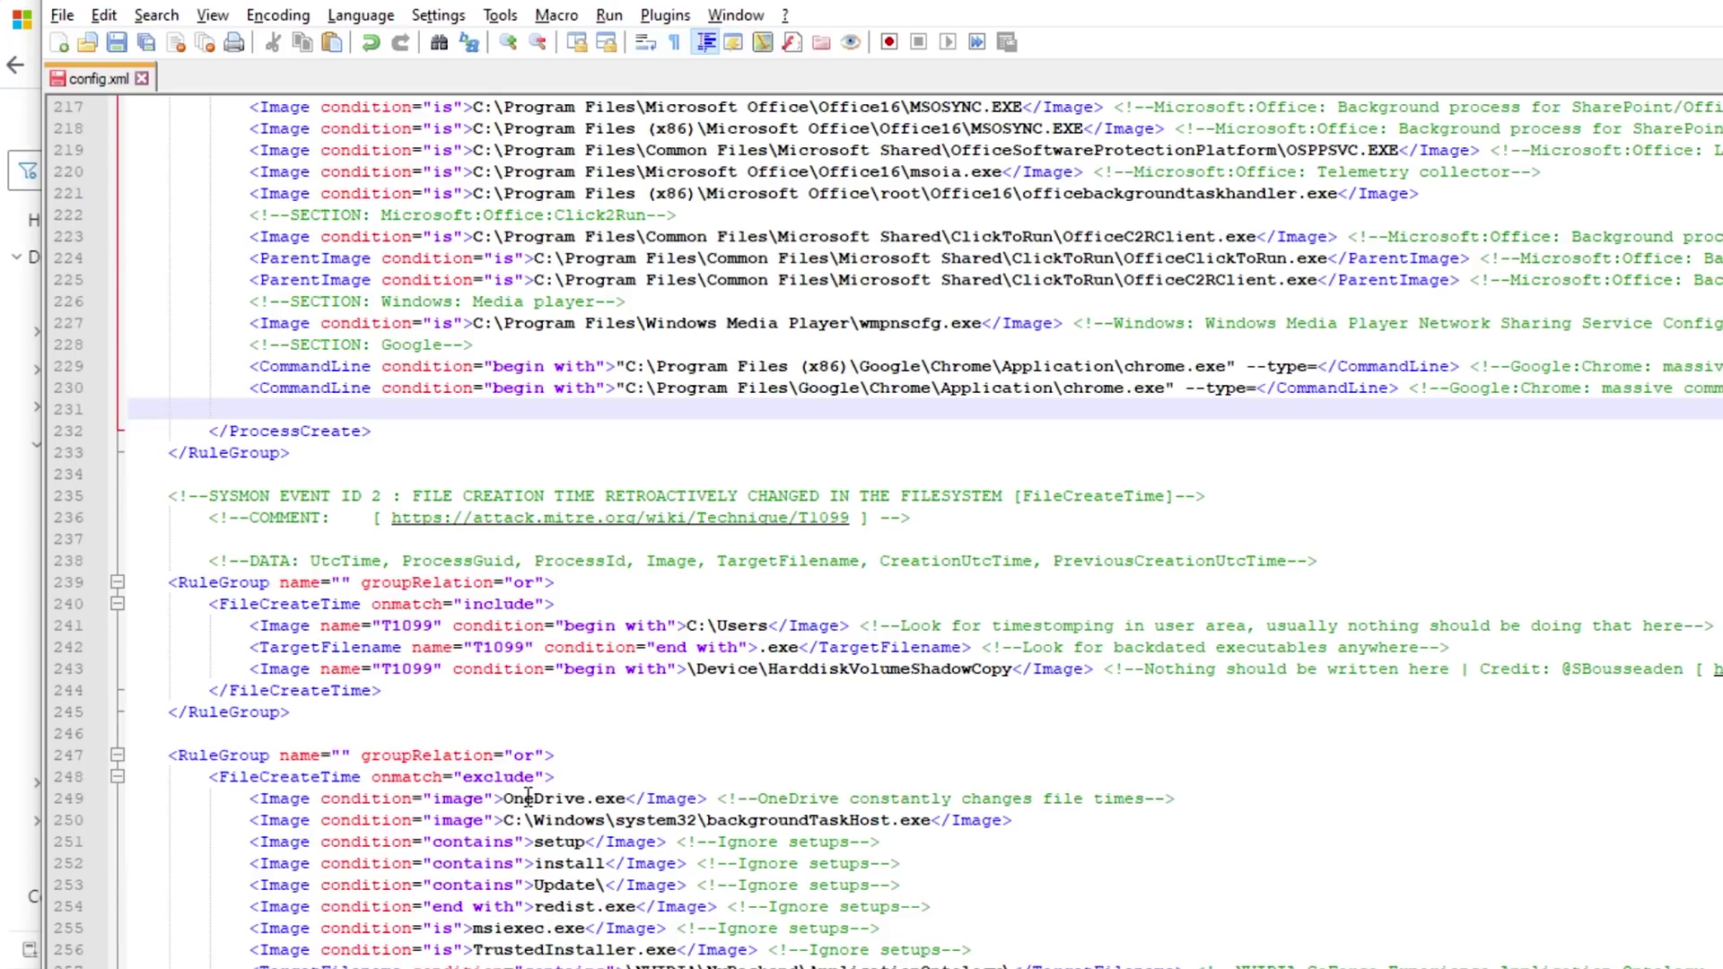
{"action": "left_click", "coordinate": [503, 966]}
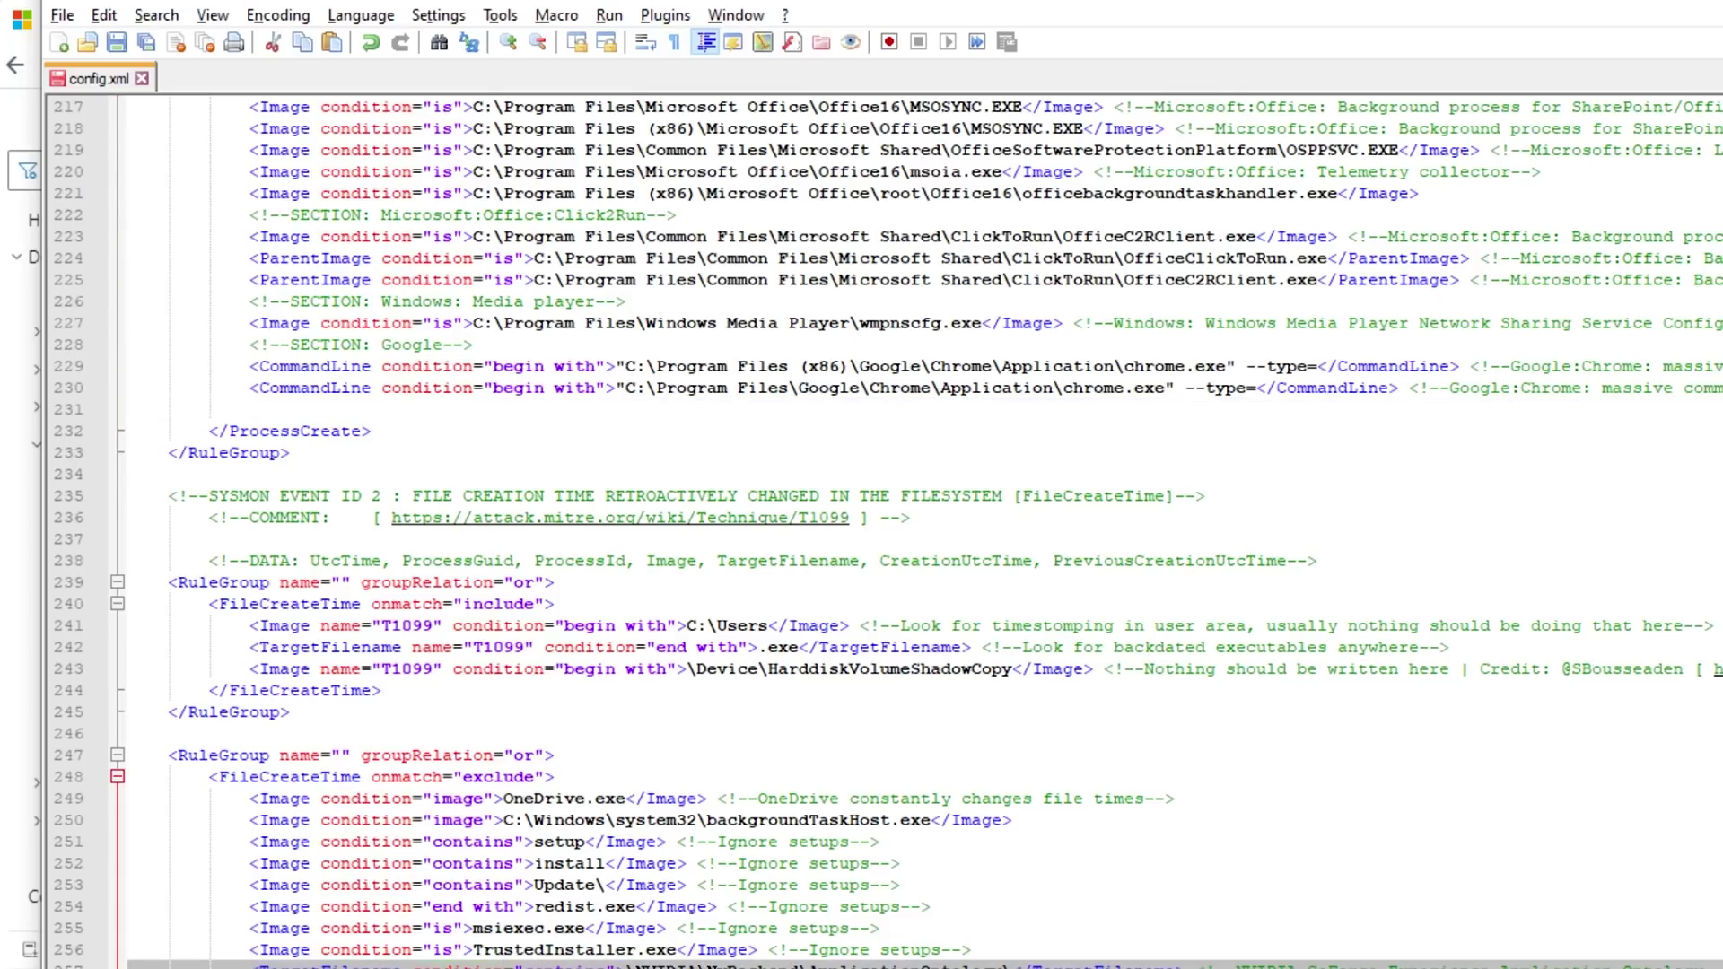
{"action": "left_click", "coordinate": [311, 908]}
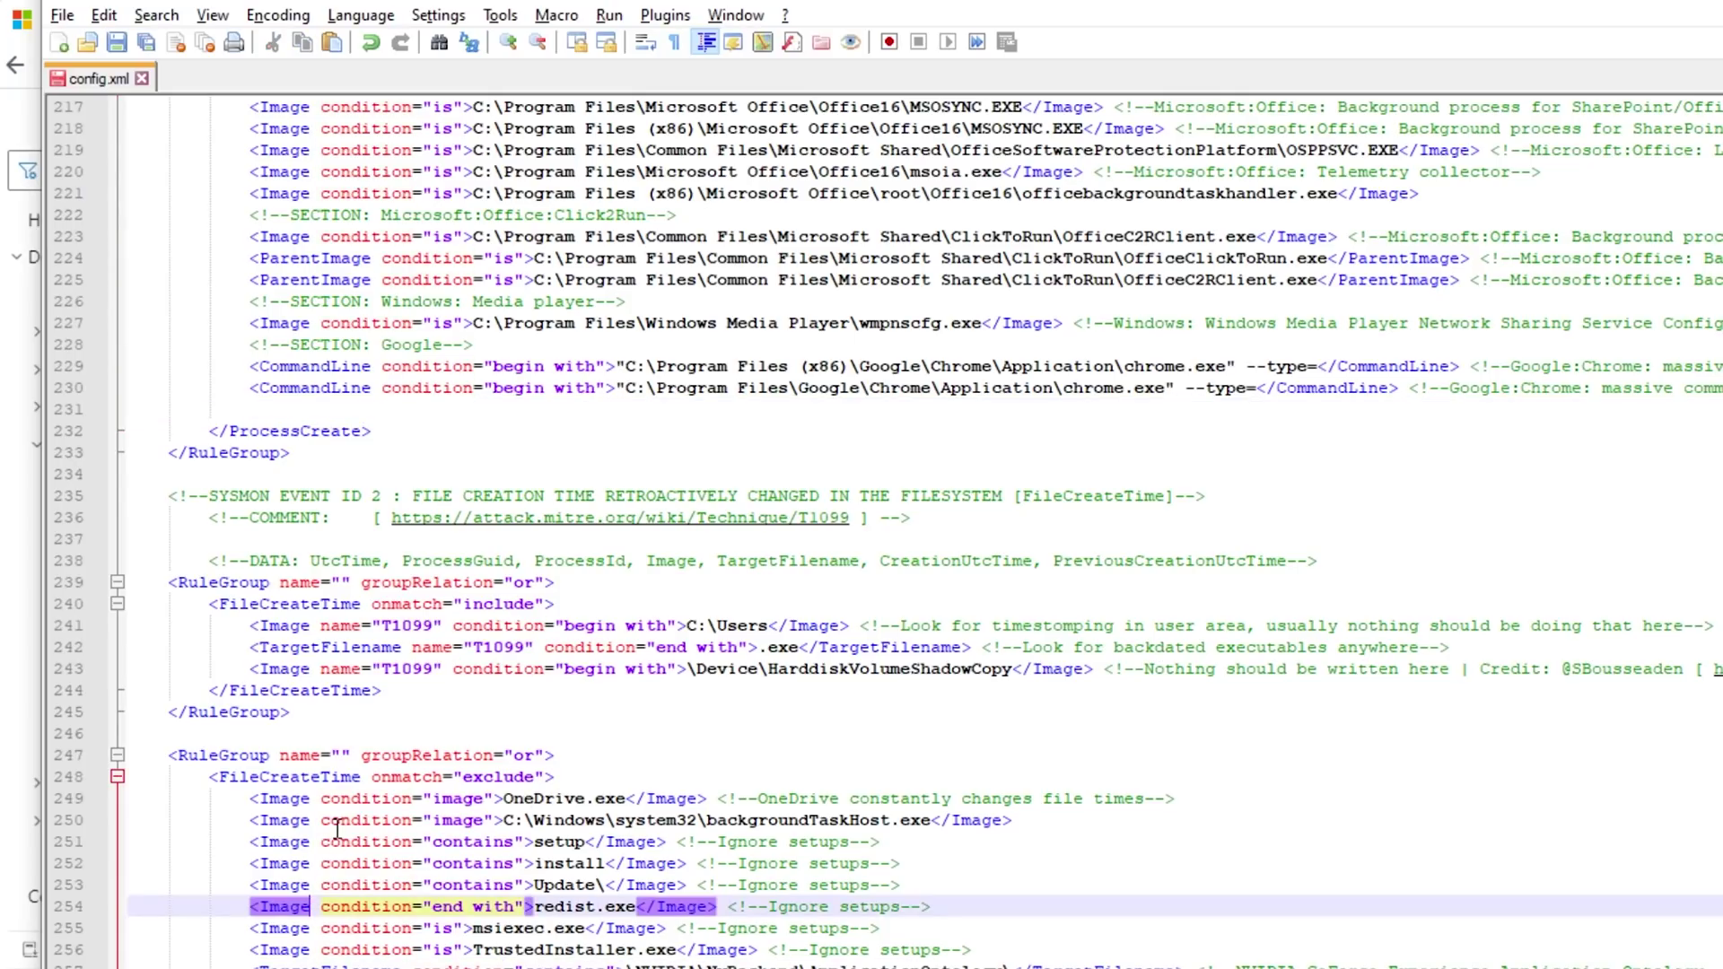
{"action": "left_click", "coordinate": [368, 863]}
{"action": "left_click", "coordinate": [403, 909]}
{"action": "left_click", "coordinate": [456, 964]}
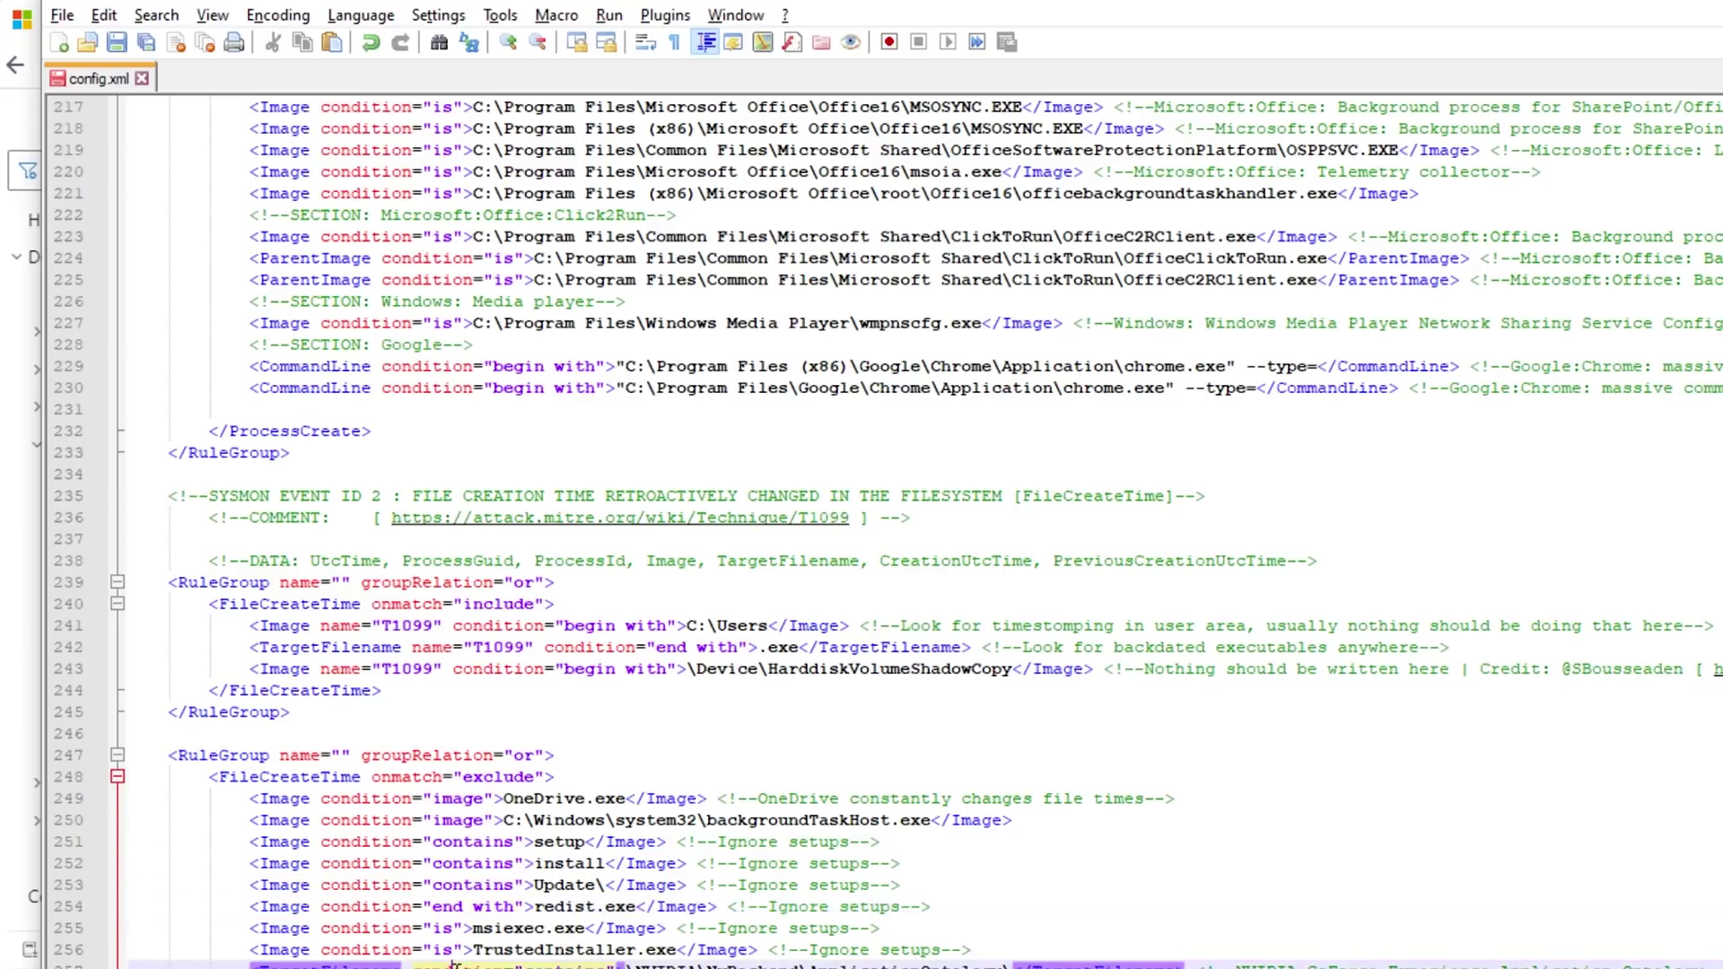
{"action": "left_click", "coordinate": [286, 843]}
{"action": "left_click", "coordinate": [319, 962]}
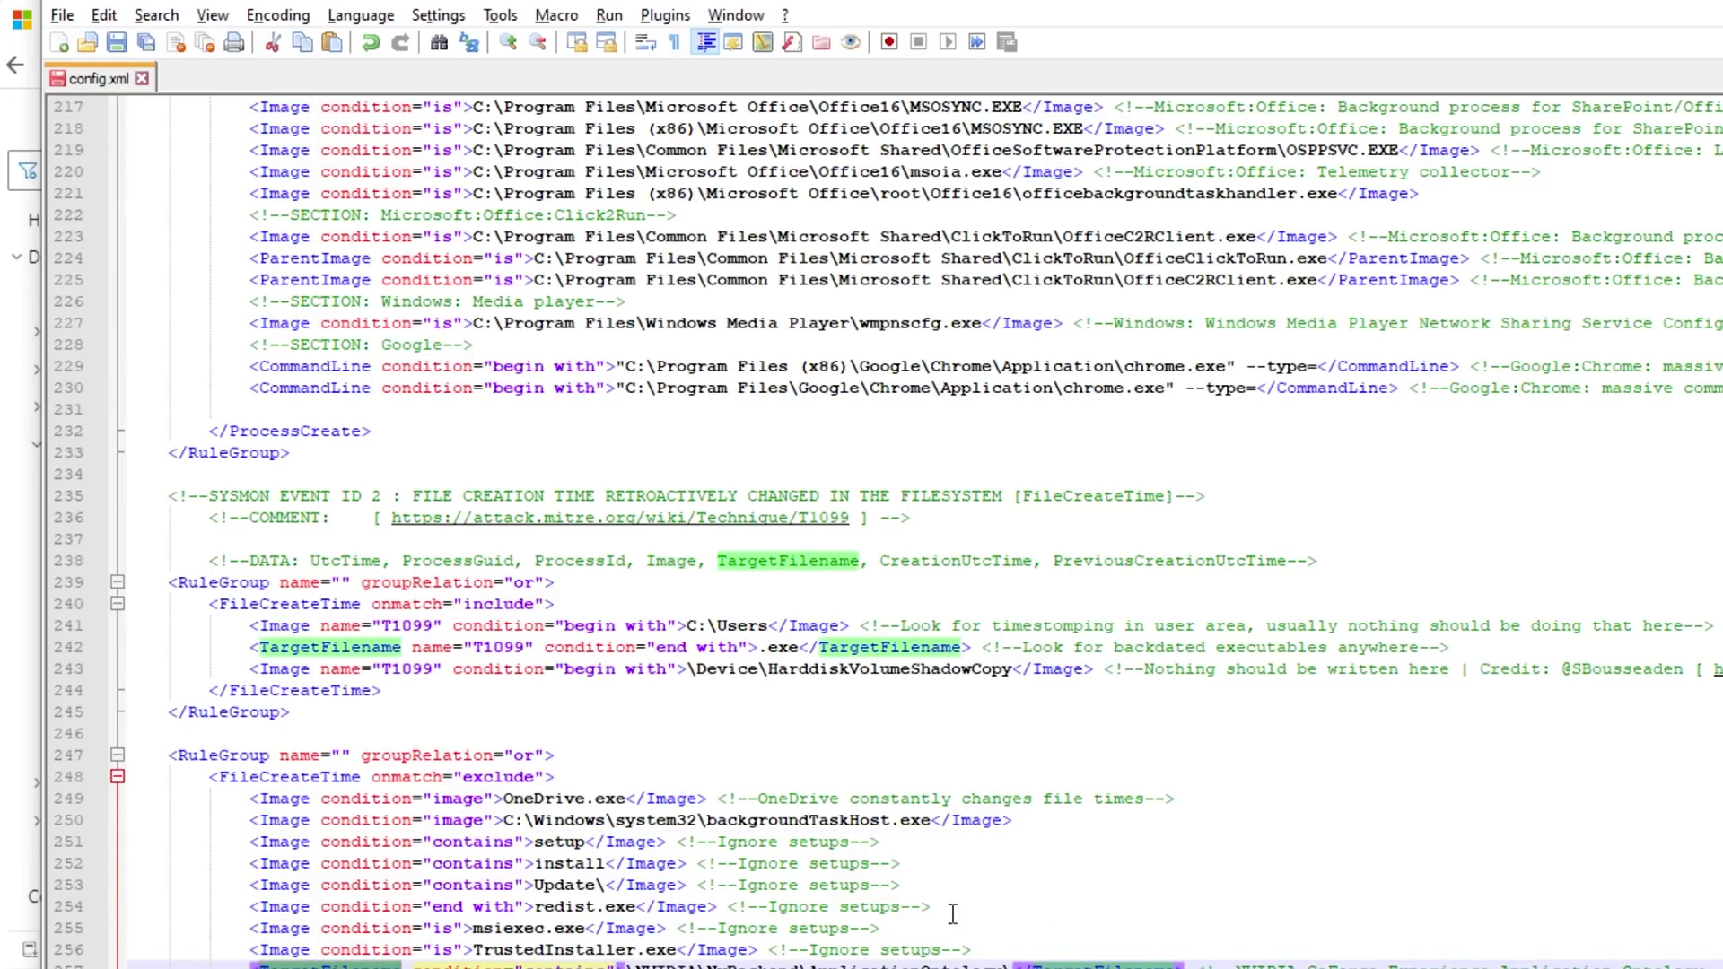
{"action": "scroll", "coordinate": [958, 936], "scroll_direction": "down", "scroll_amount": 6}
{"action": "scroll", "coordinate": [958, 936], "scroll_direction": "down", "scroll_amount": 14}
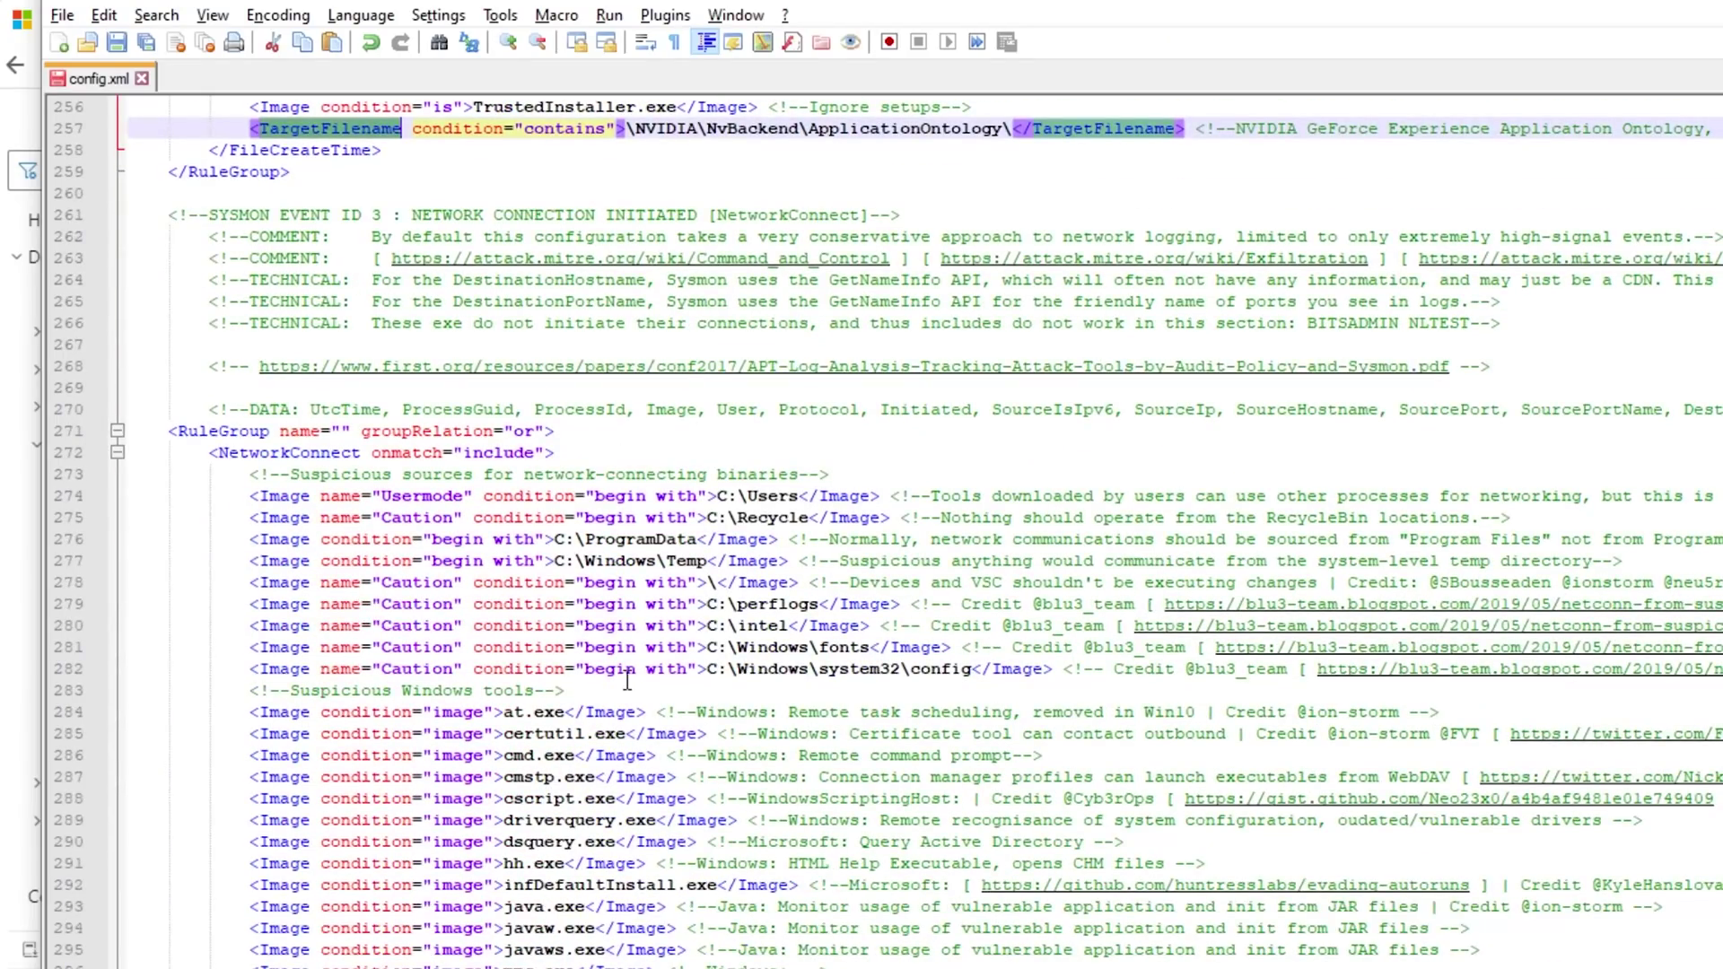
{"action": "scroll", "coordinate": [658, 703], "scroll_direction": "down", "scroll_amount": 20}
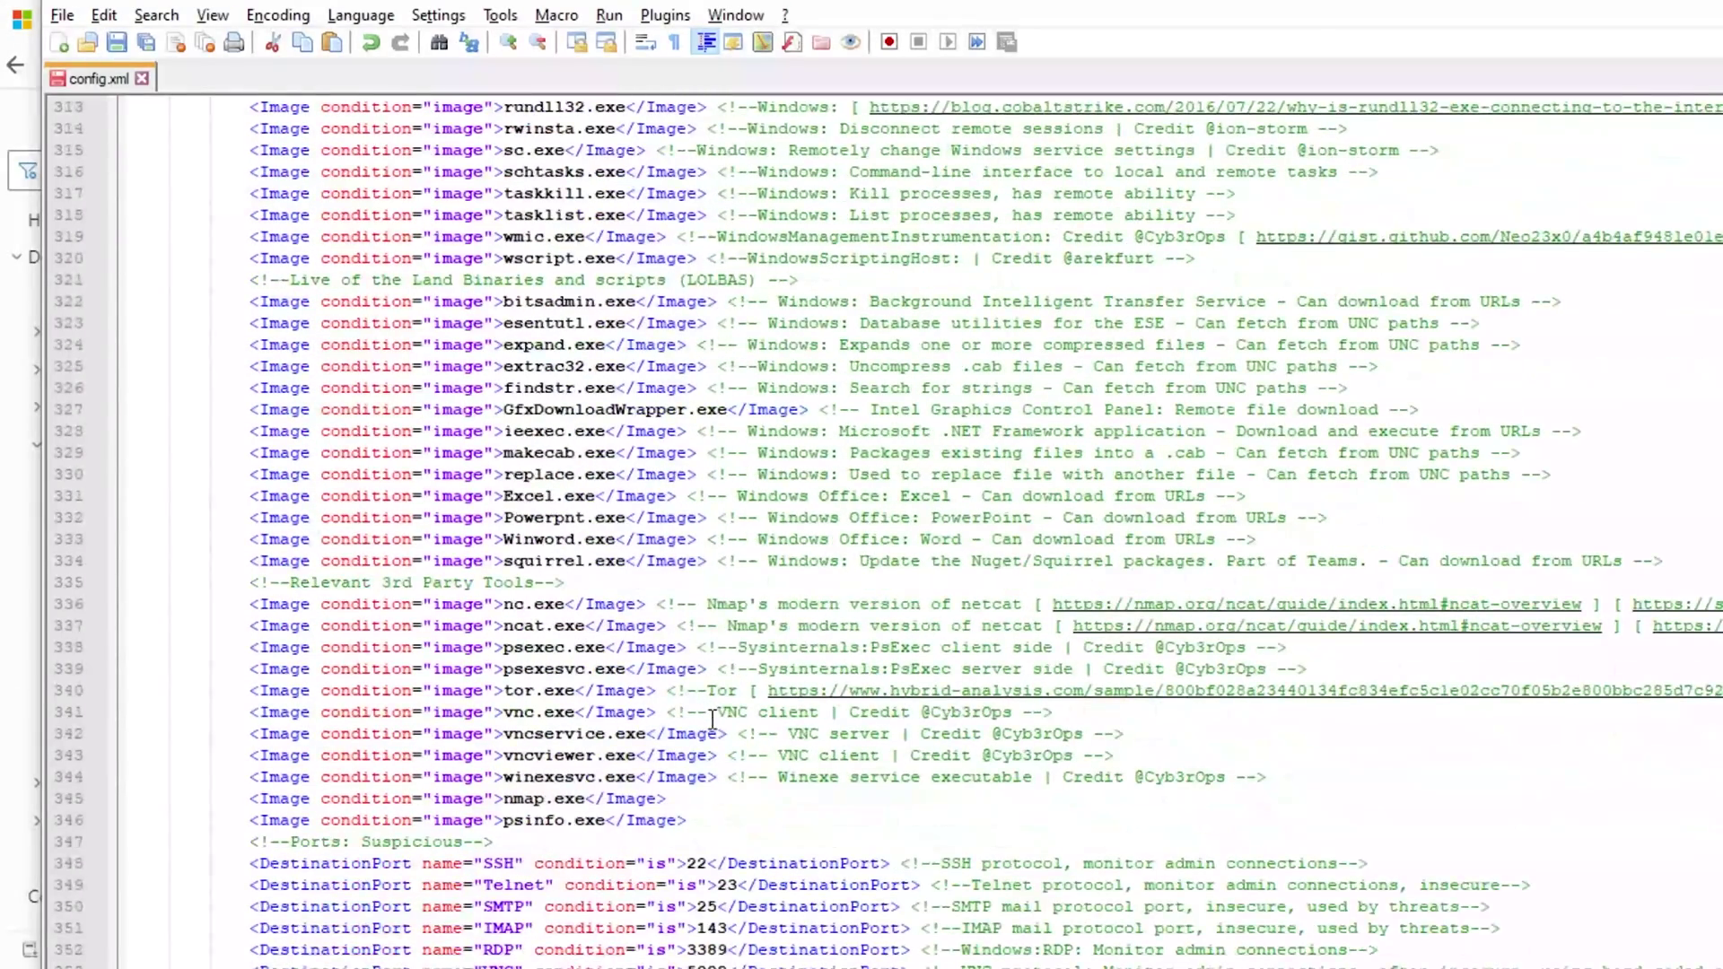
{"action": "scroll", "coordinate": [713, 723], "scroll_direction": "down", "scroll_amount": 1}
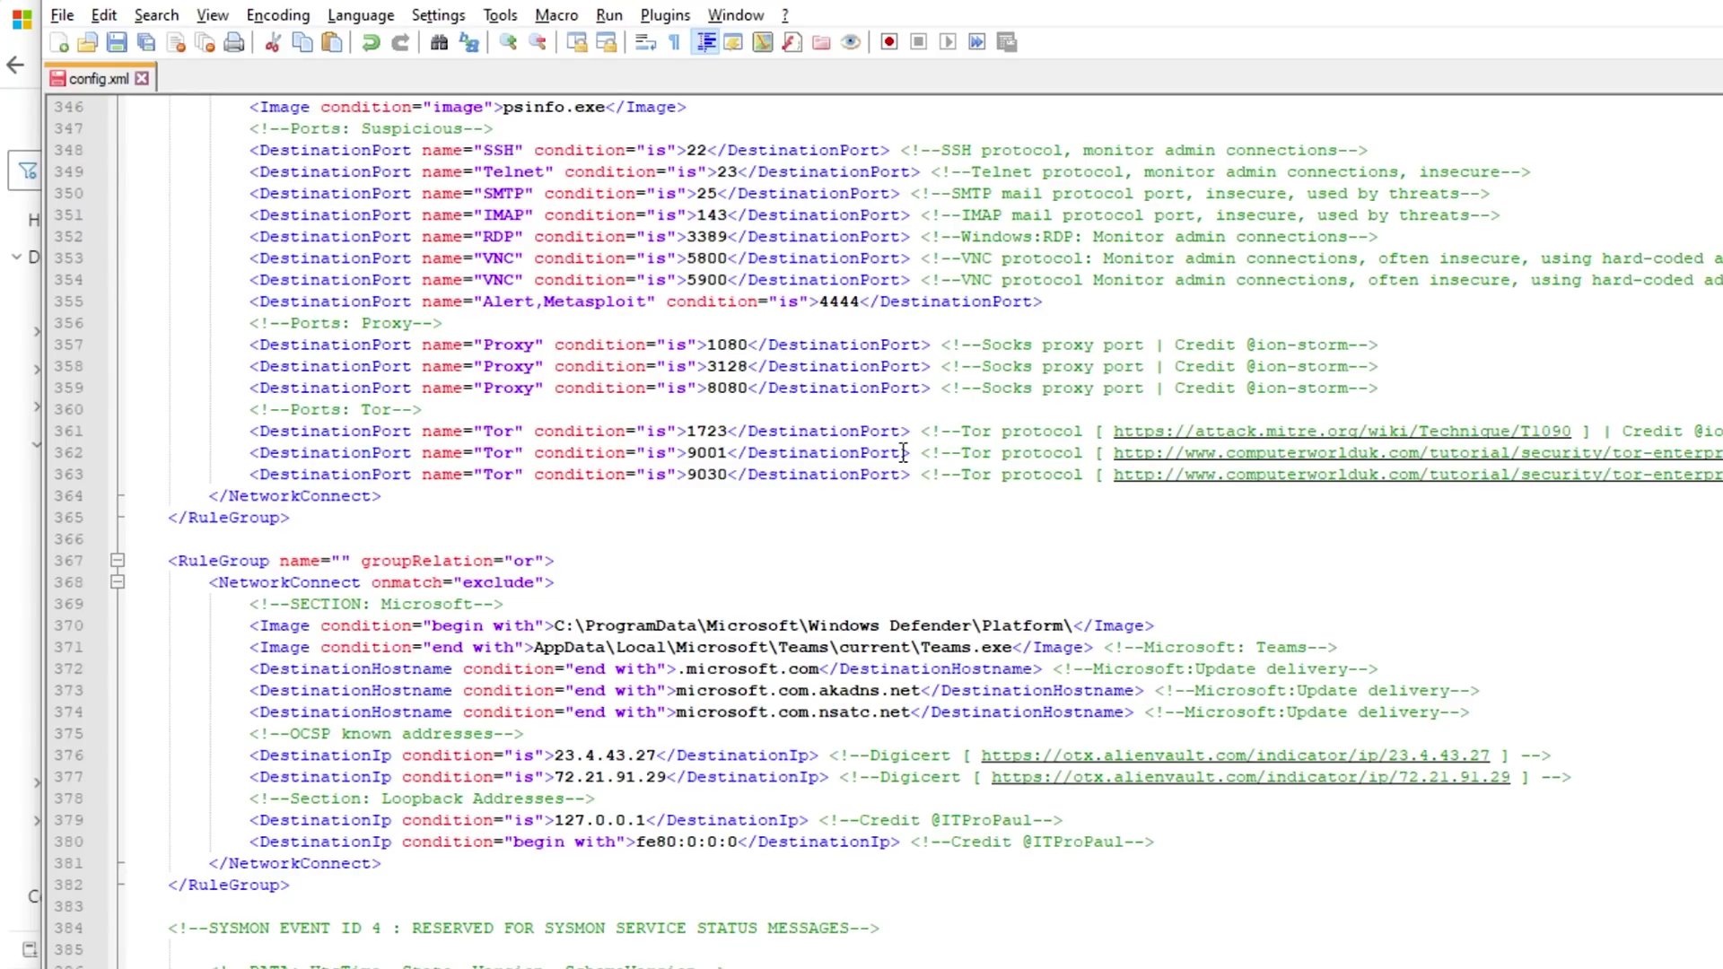
{"action": "scroll", "coordinate": [813, 501], "scroll_direction": "down", "scroll_amount": 12}
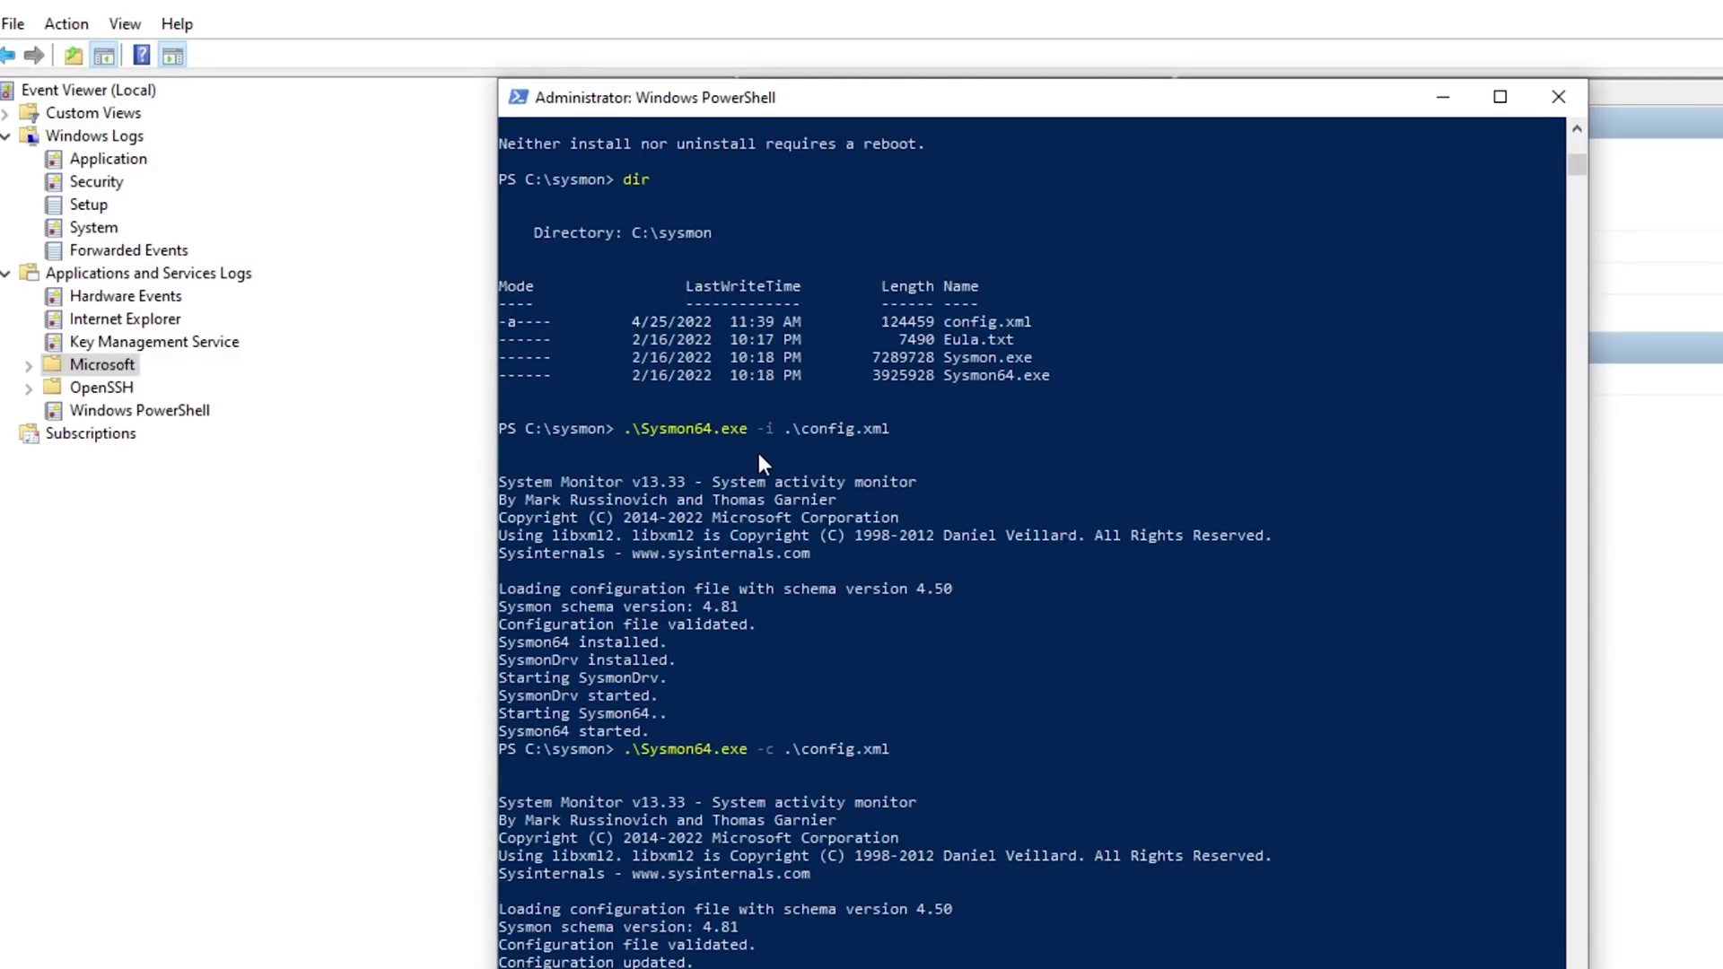
Clear the PowerShell console text selection with Escape and bring Event Viewer forward
{"action": "left_click_drag", "start_coordinate": [756, 449], "coordinate": [847, 429]}
{"action": "left_click", "coordinate": [849, 434]}
{"action": "left_click", "coordinate": [805, 713]}
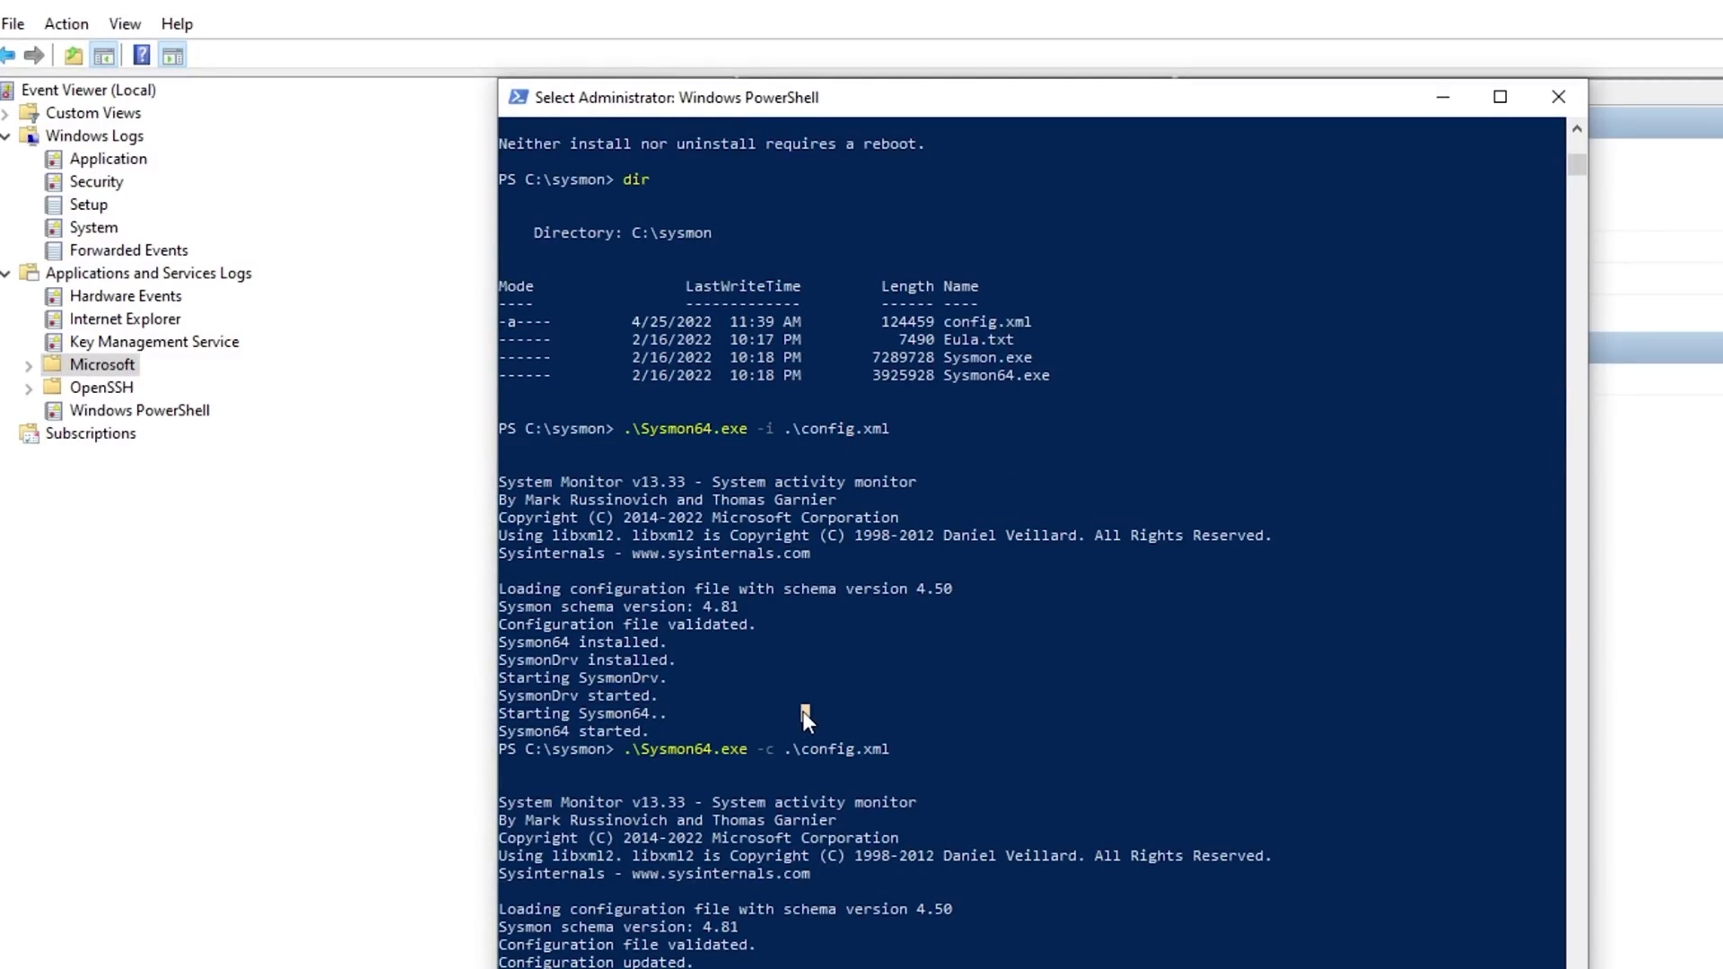
{"action": "key", "text": "Escape"}
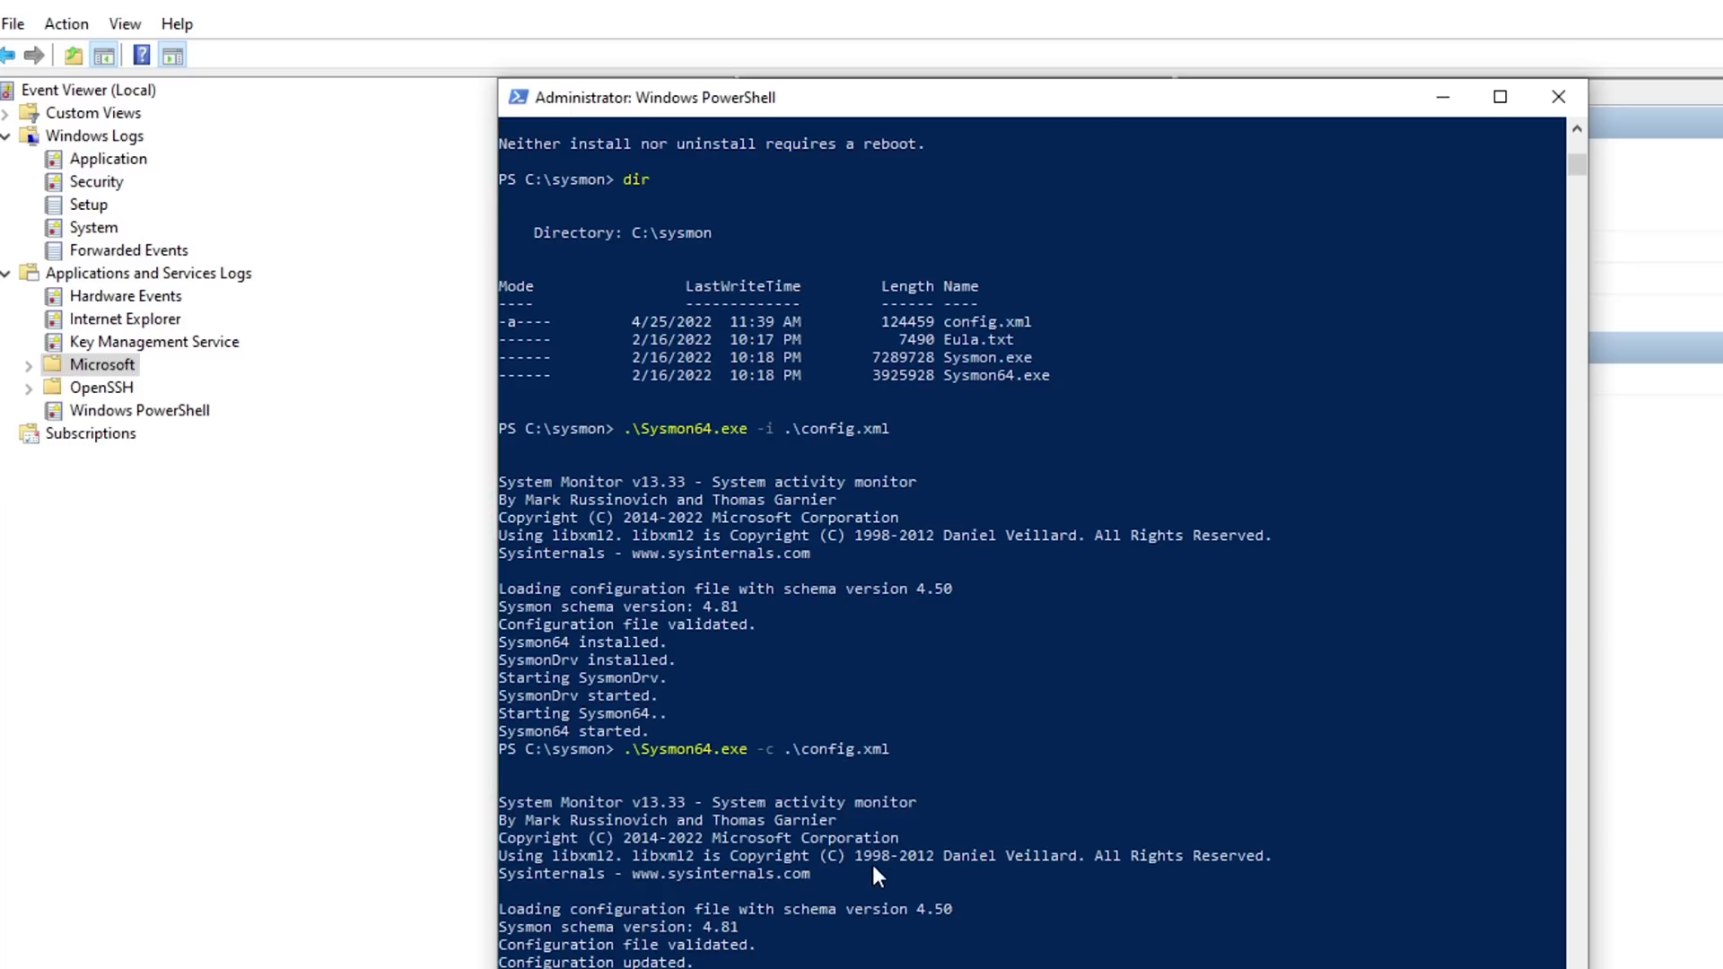
{"action": "left_click", "coordinate": [619, 17]}
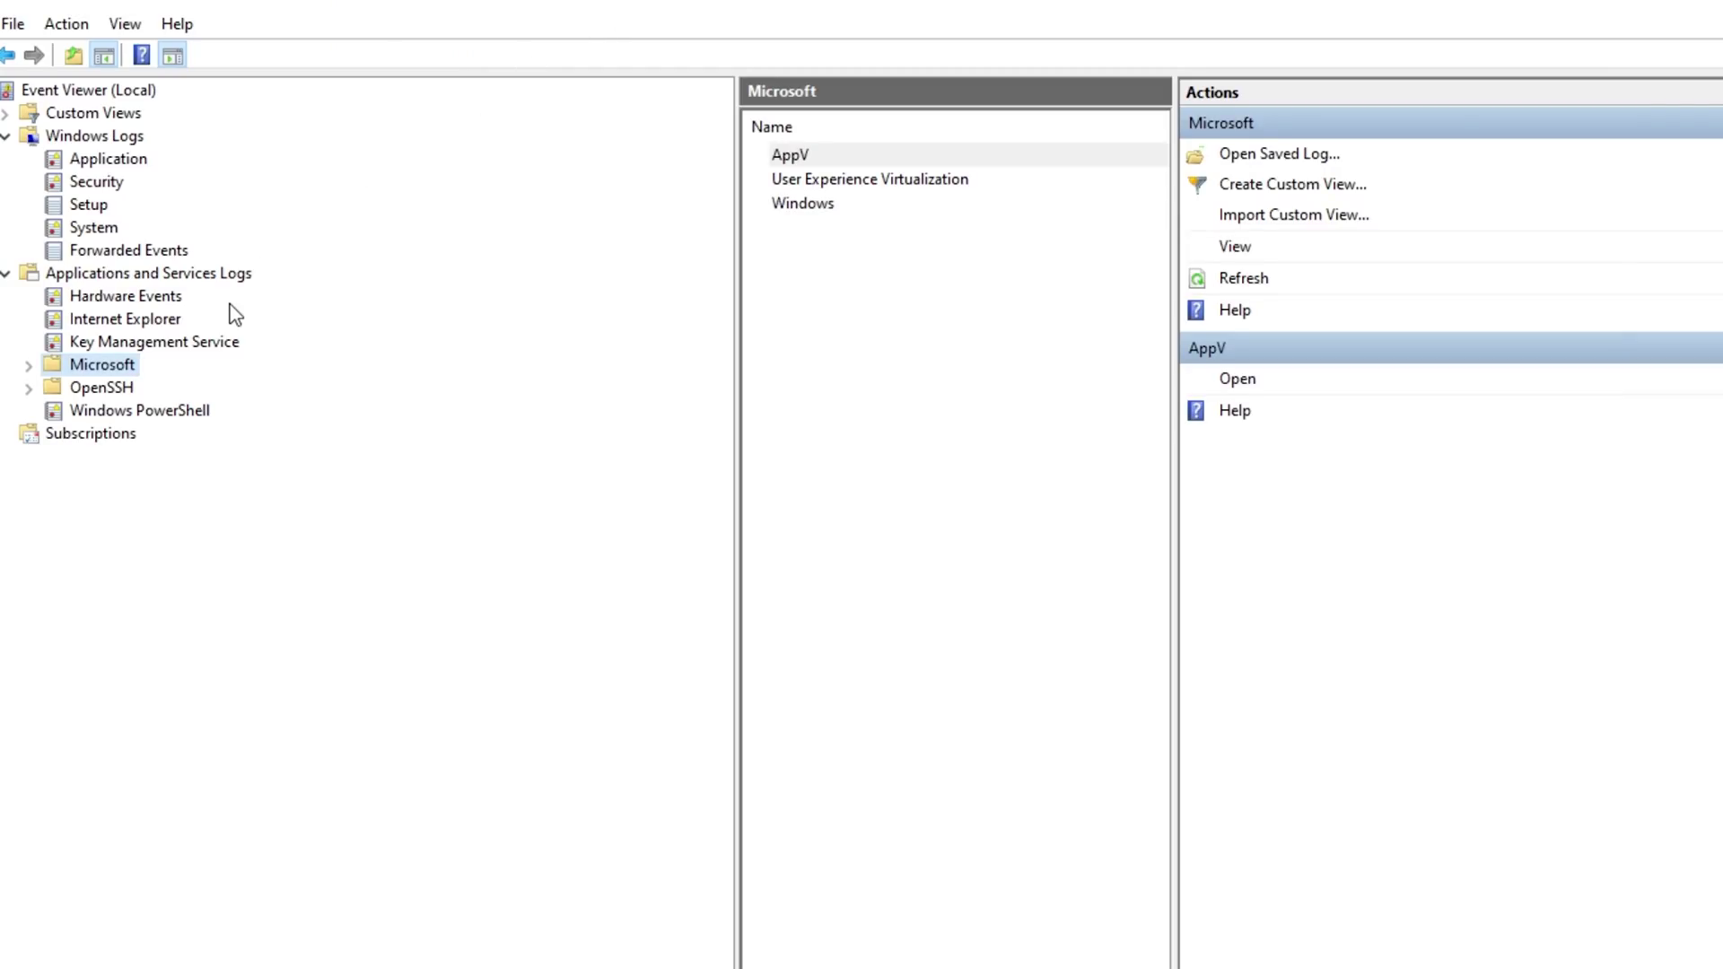
Expand Microsoft > Windows > Sysmon and open the Operational log showing 84 events
{"action": "left_click", "coordinate": [28, 364]}
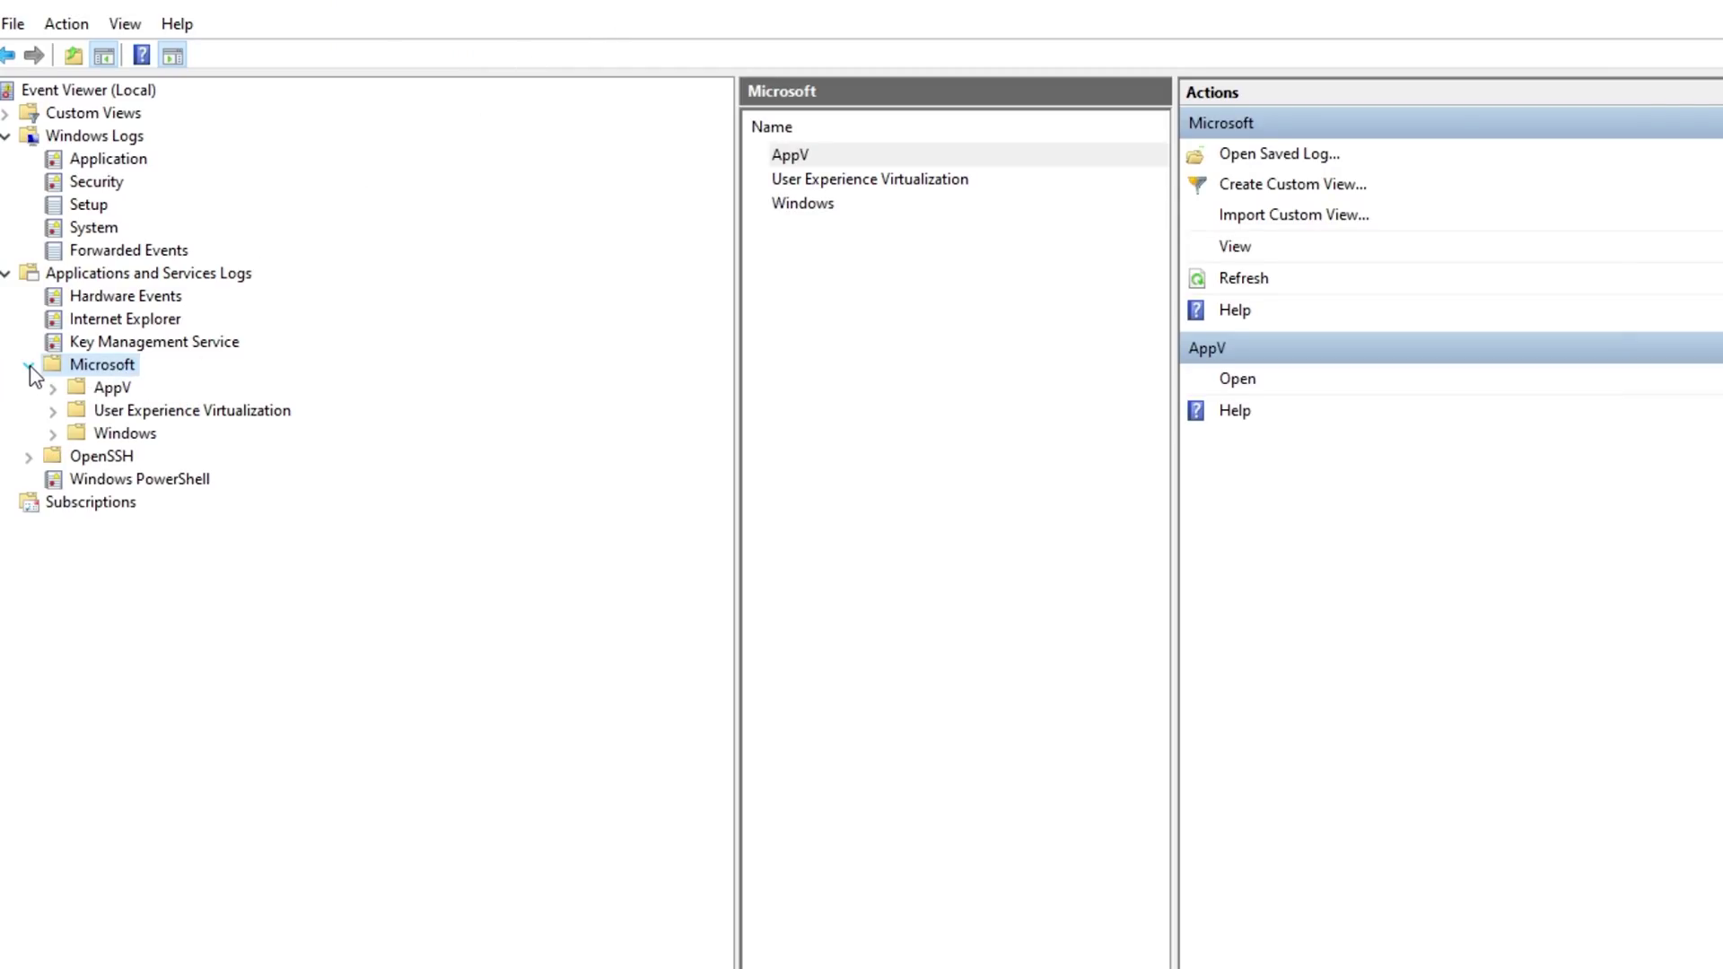
{"action": "left_click", "coordinate": [118, 436]}
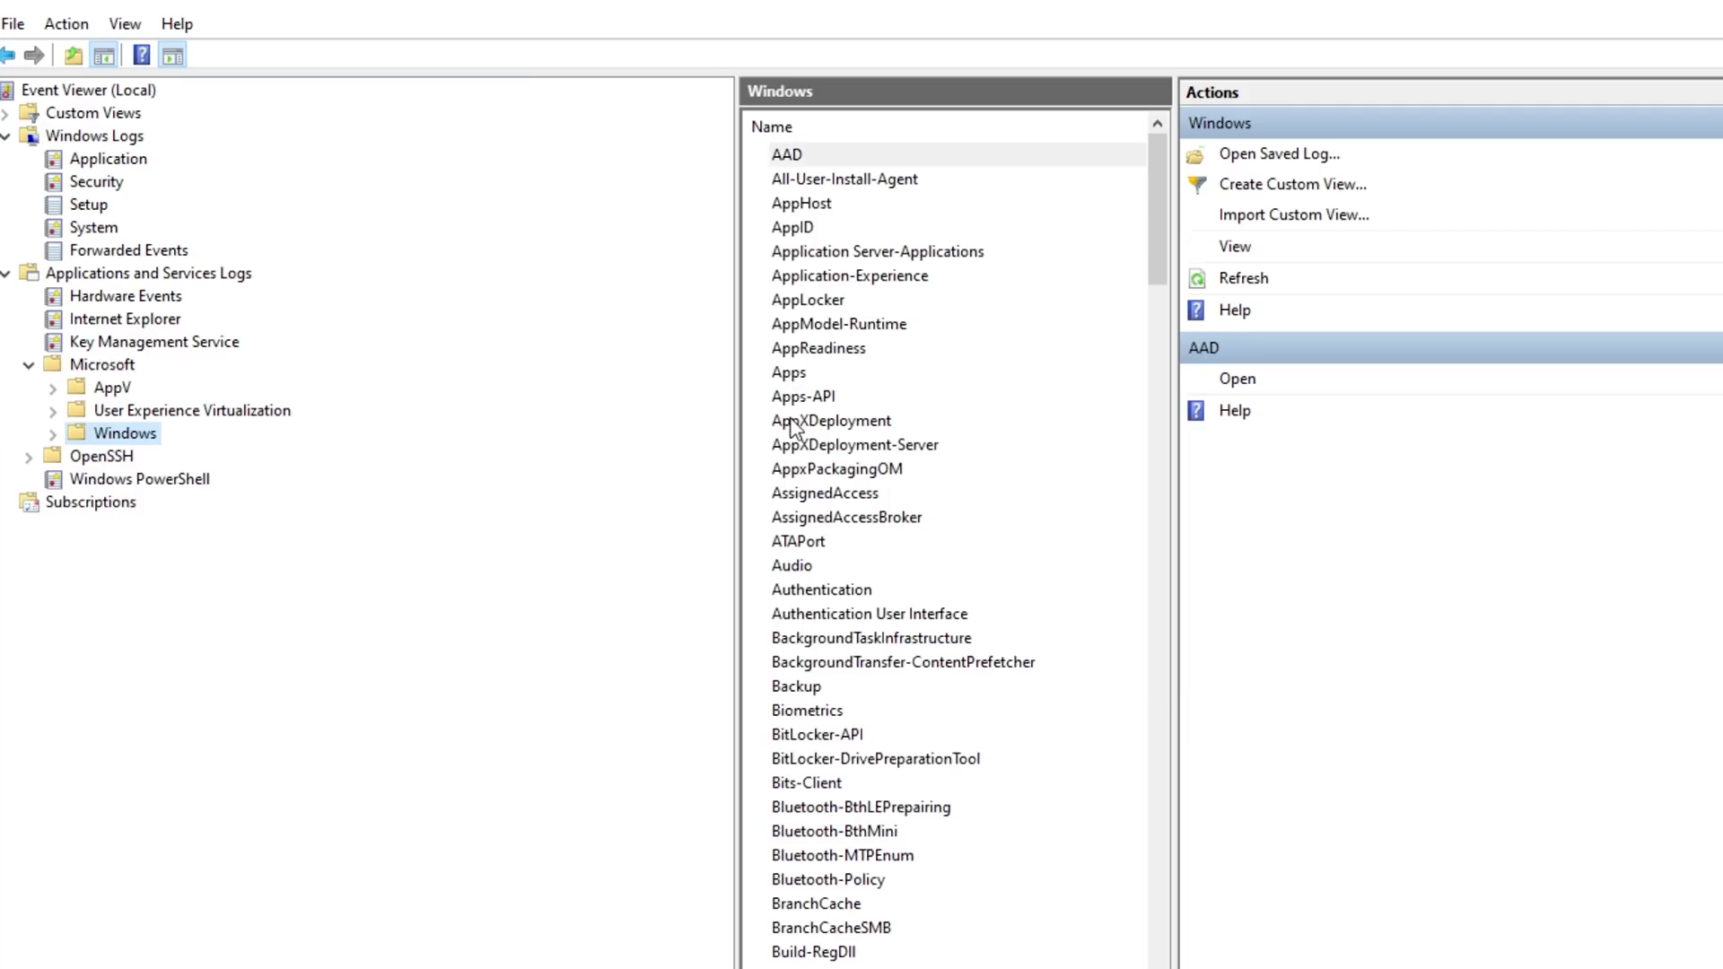
{"action": "scroll", "coordinate": [815, 473], "scroll_direction": "down", "scroll_amount": 20}
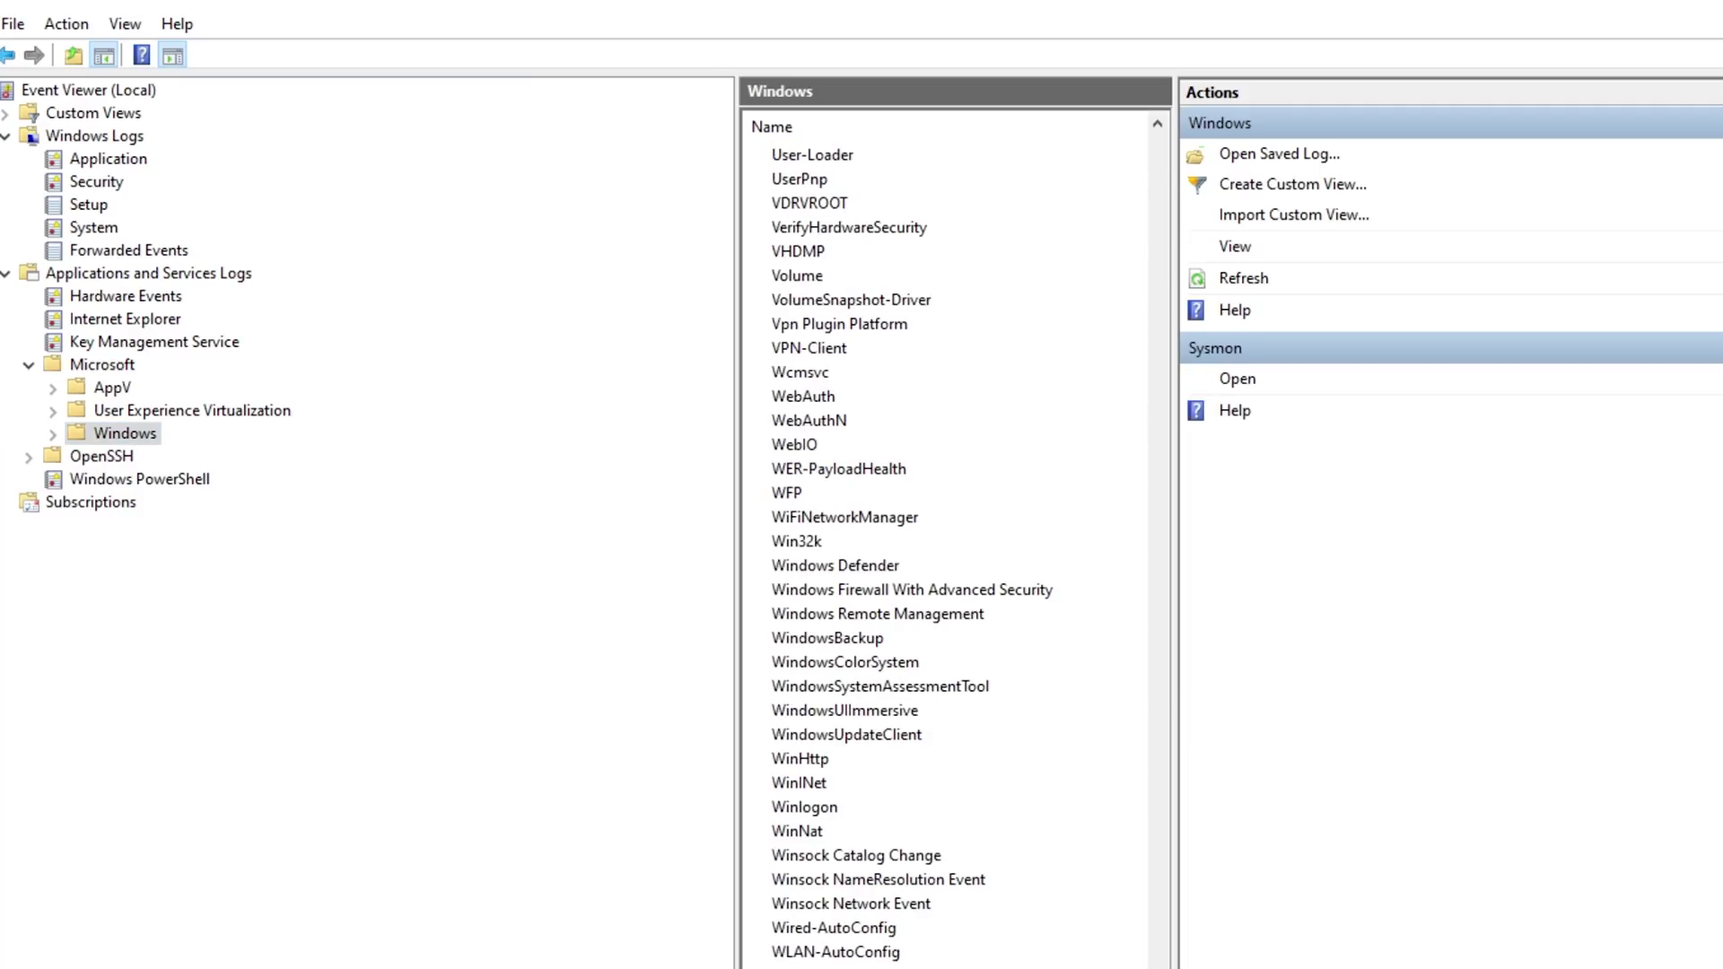
{"action": "key", "text": "Return"}
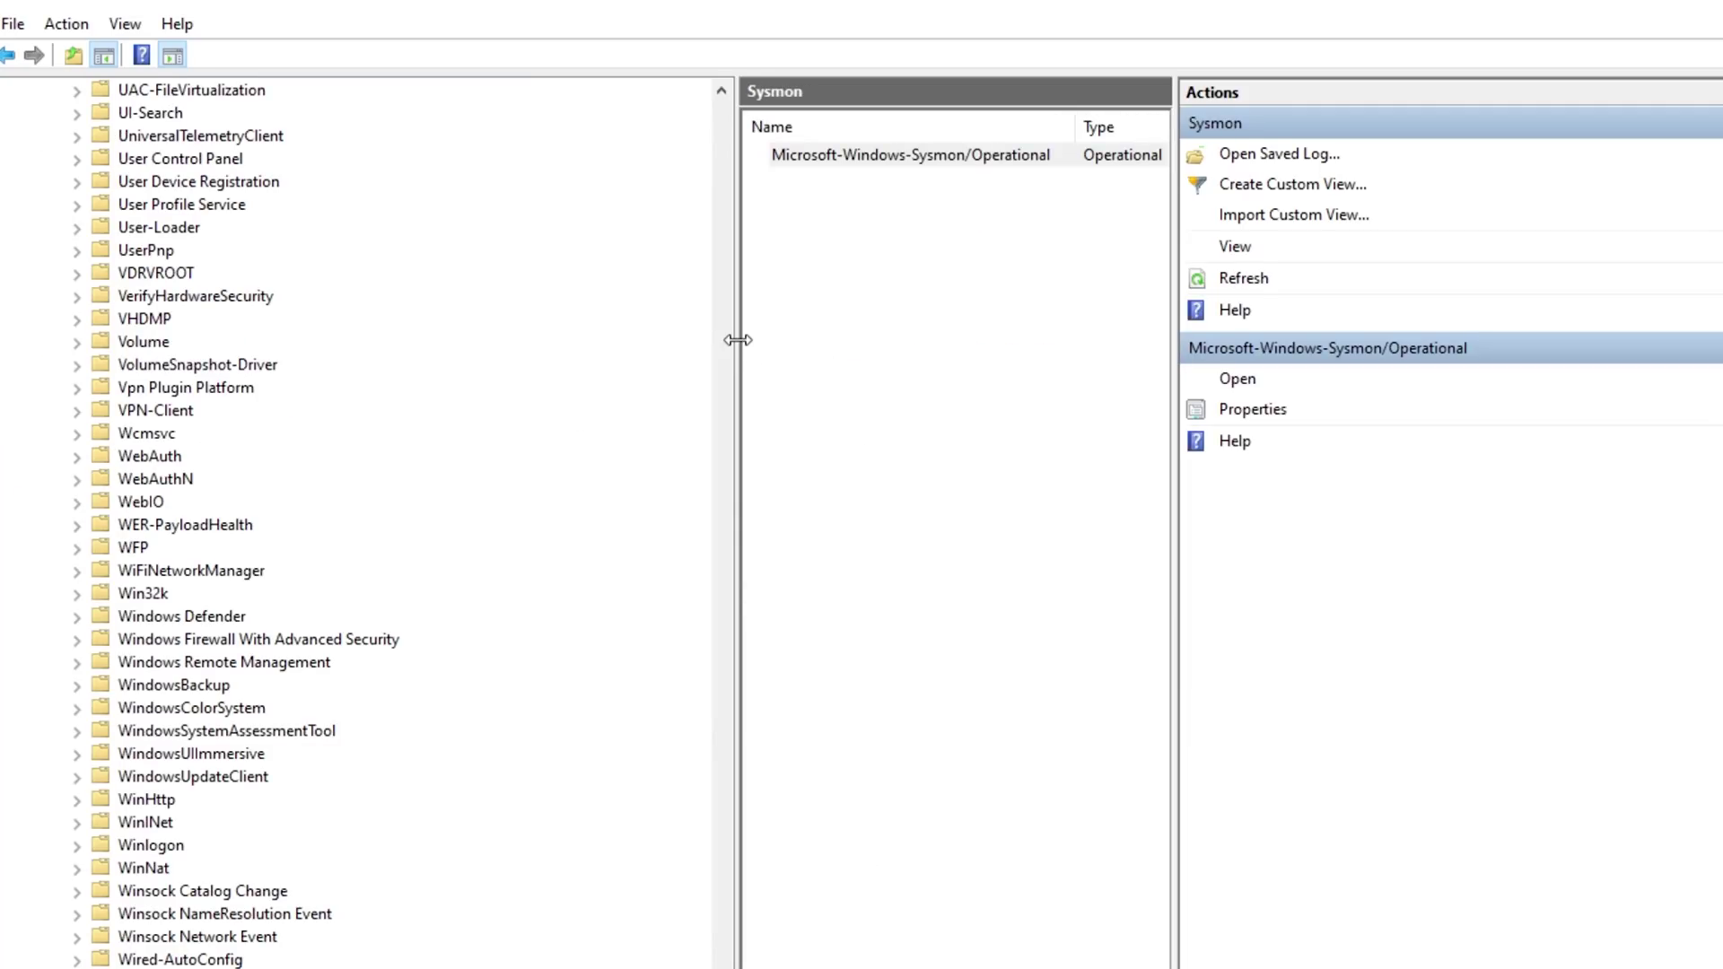
{"action": "left_click_drag", "start_coordinate": [734, 341], "coordinate": [379, 342]}
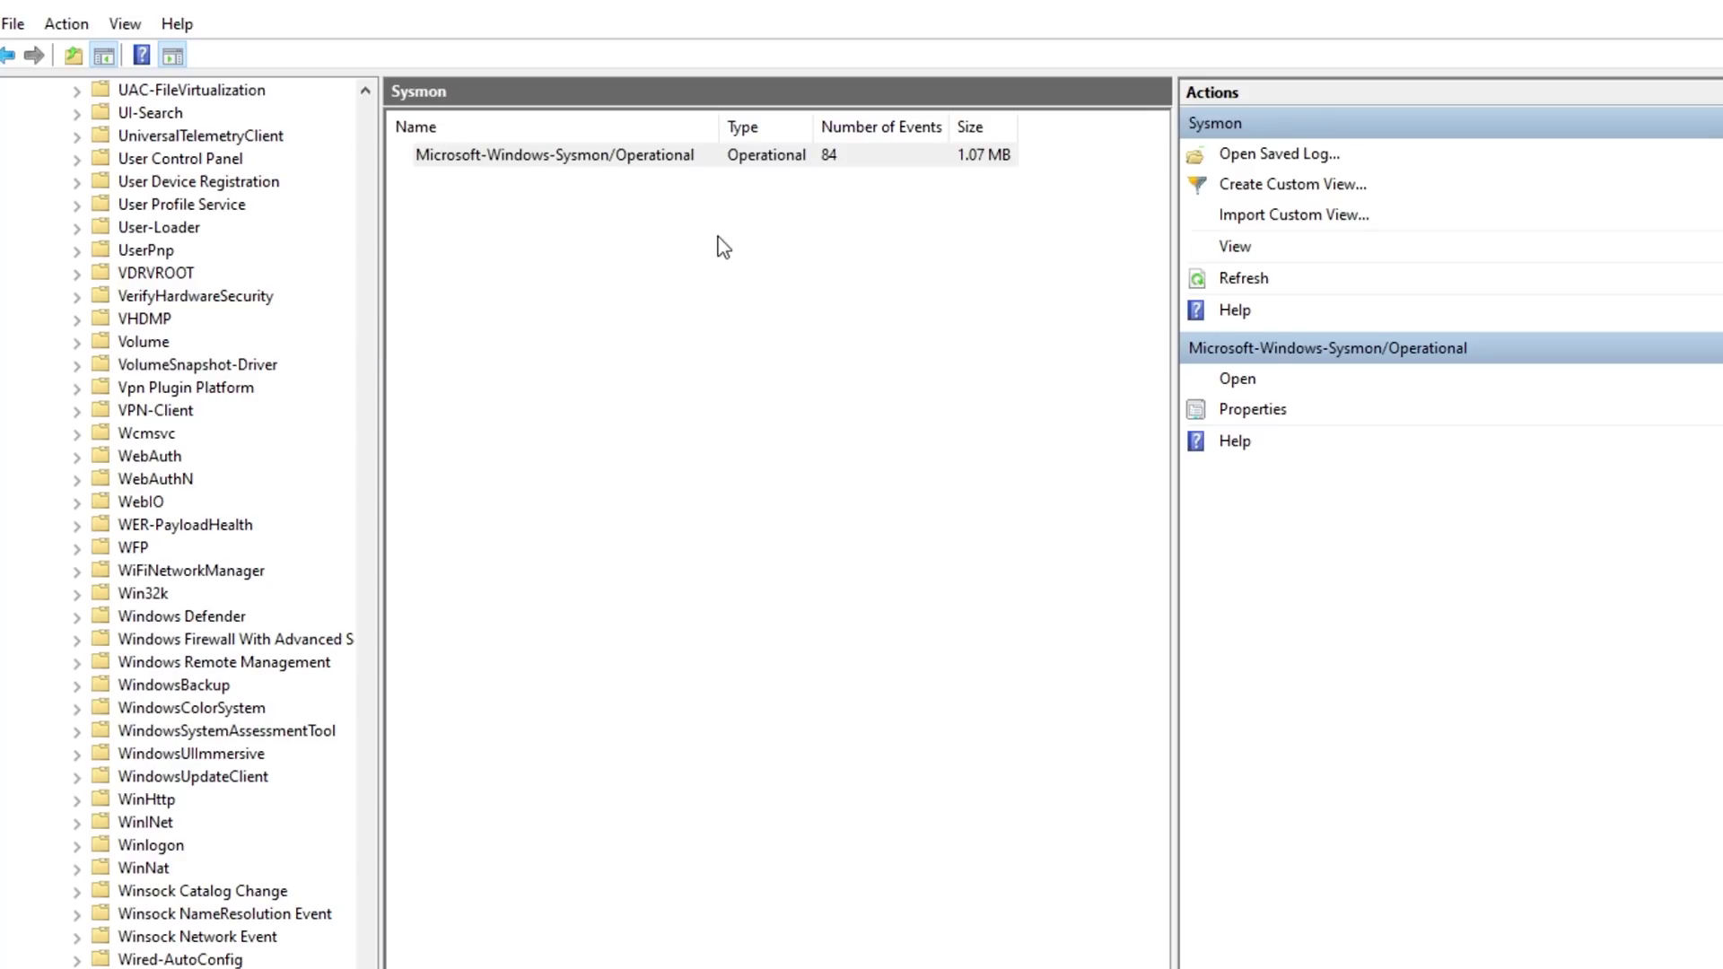
{"action": "double_click", "coordinate": [599, 161]}
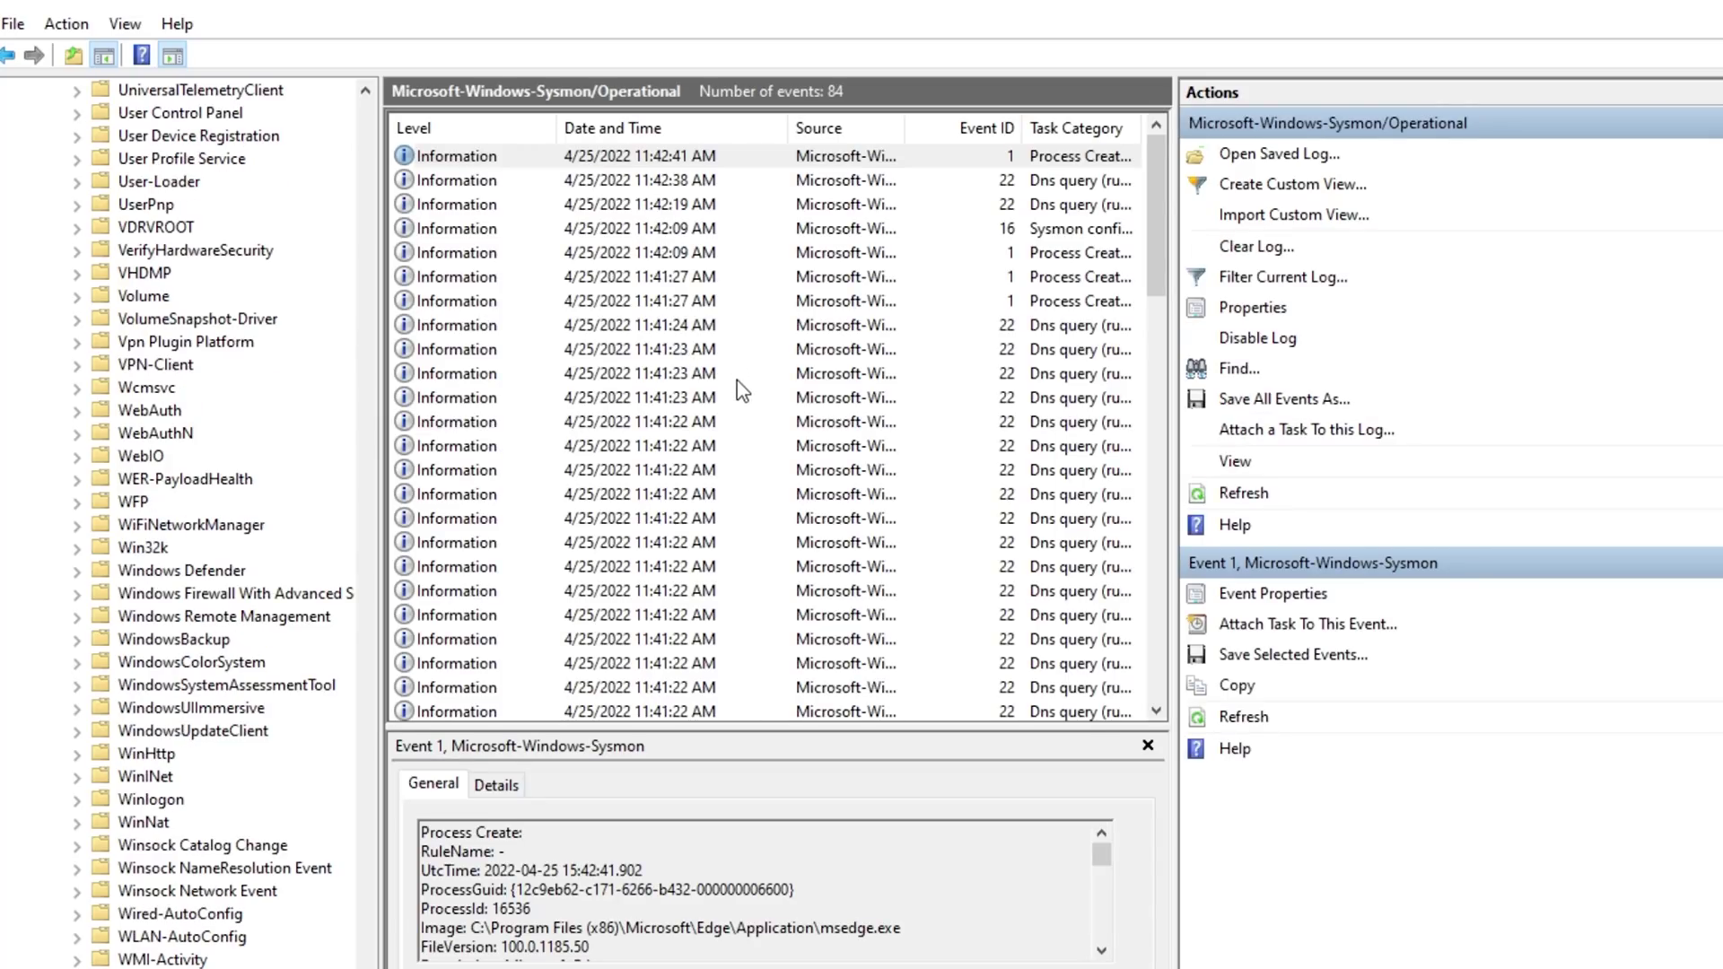
Duplicate and remove the Edge Dev rule line, then paste the event's msedge.exe path onto line 203, indented
{"action": "key", "text": "alt+Tab"}
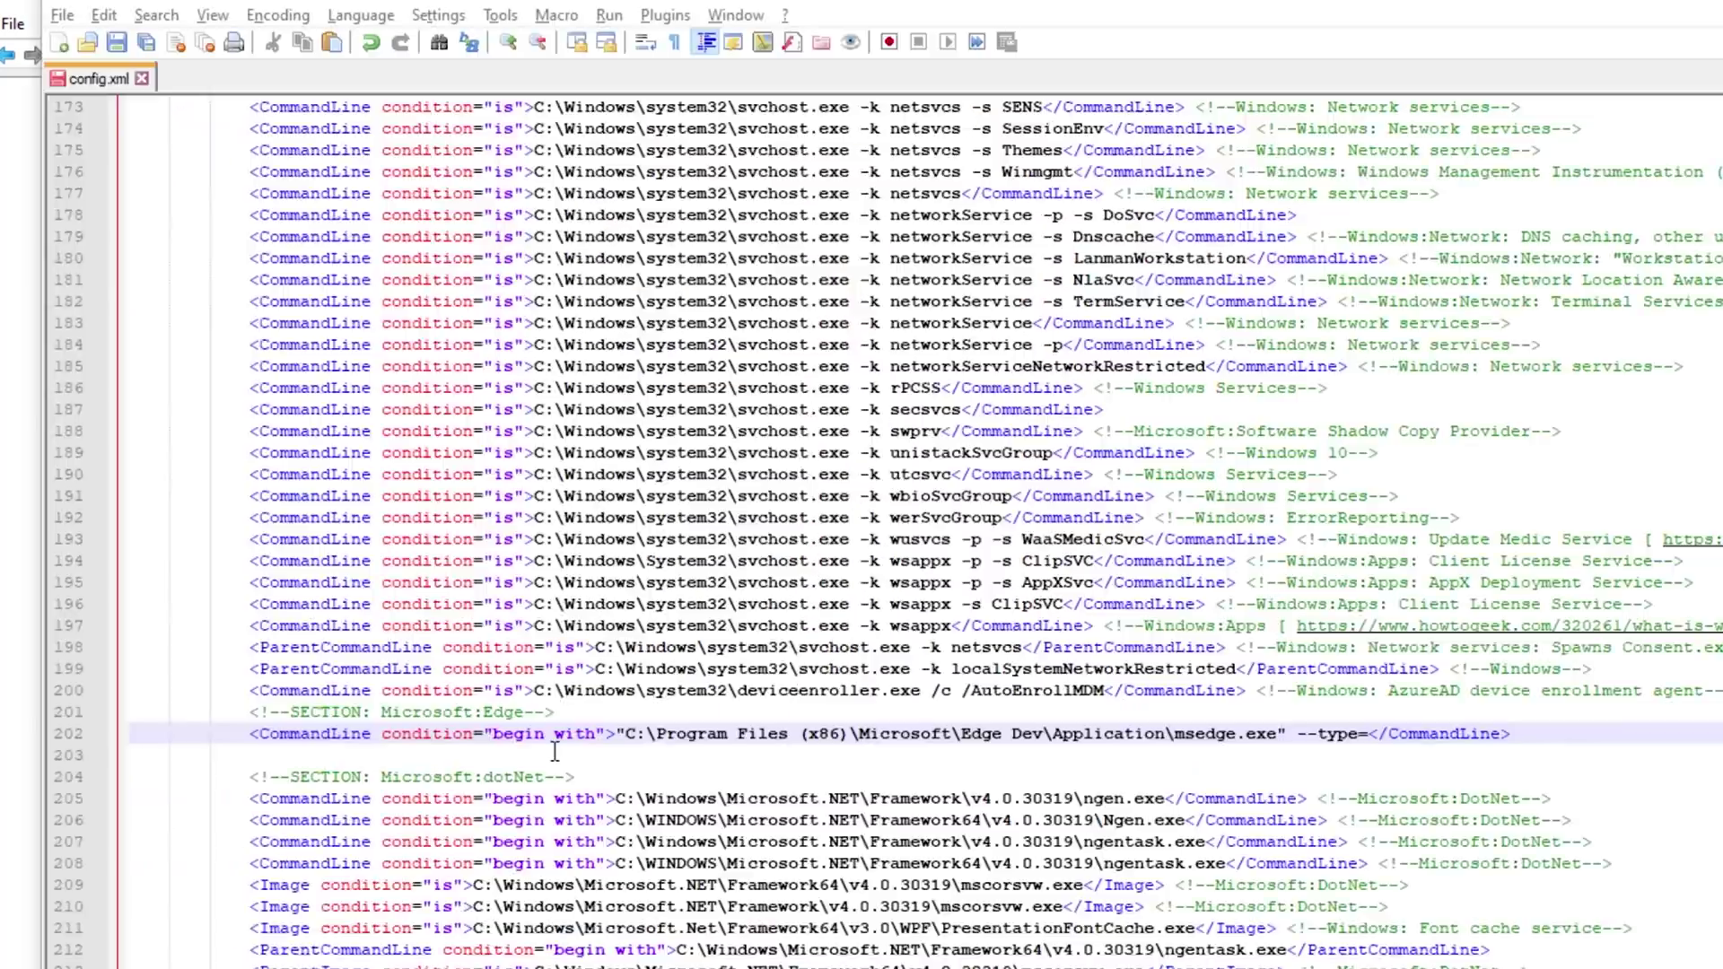
{"action": "type", "text": "<CommandLine condition=\"begin with\">\"C:\\Program Files (x86)\\Microsoft\\Edge Dev\\Application\\msedge.exe\" --type=</CommandLine>"}
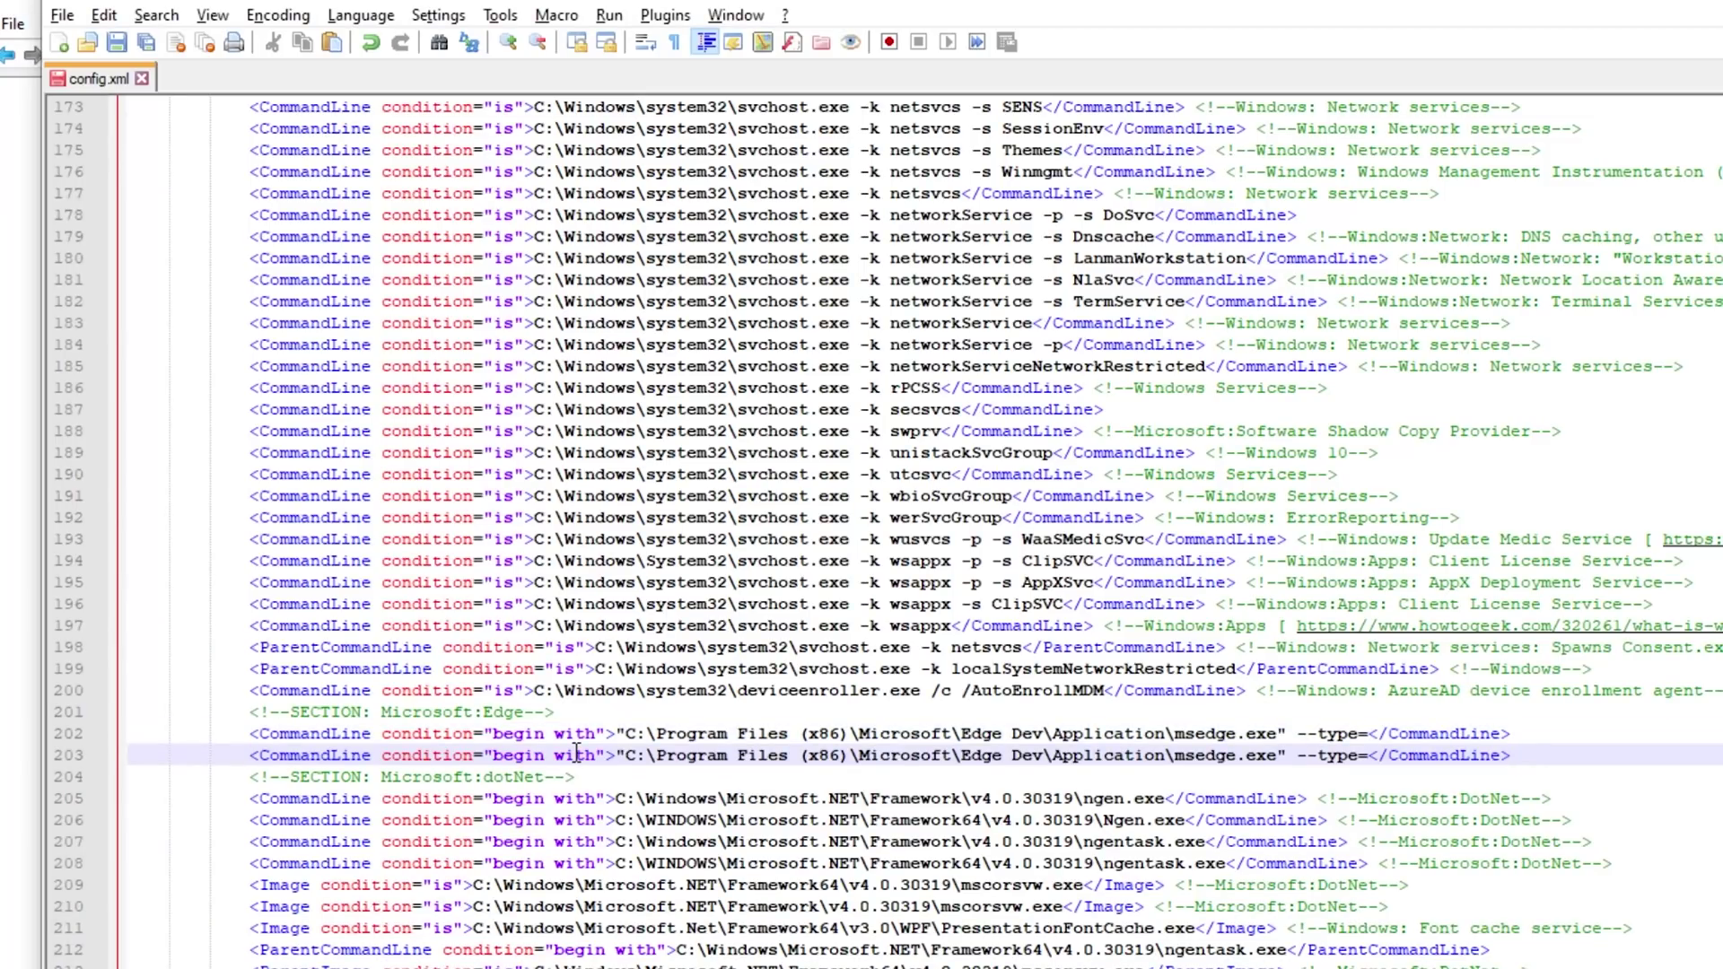
{"action": "key", "text": "shift+Home"}
{"action": "key", "text": "BackSpace"}
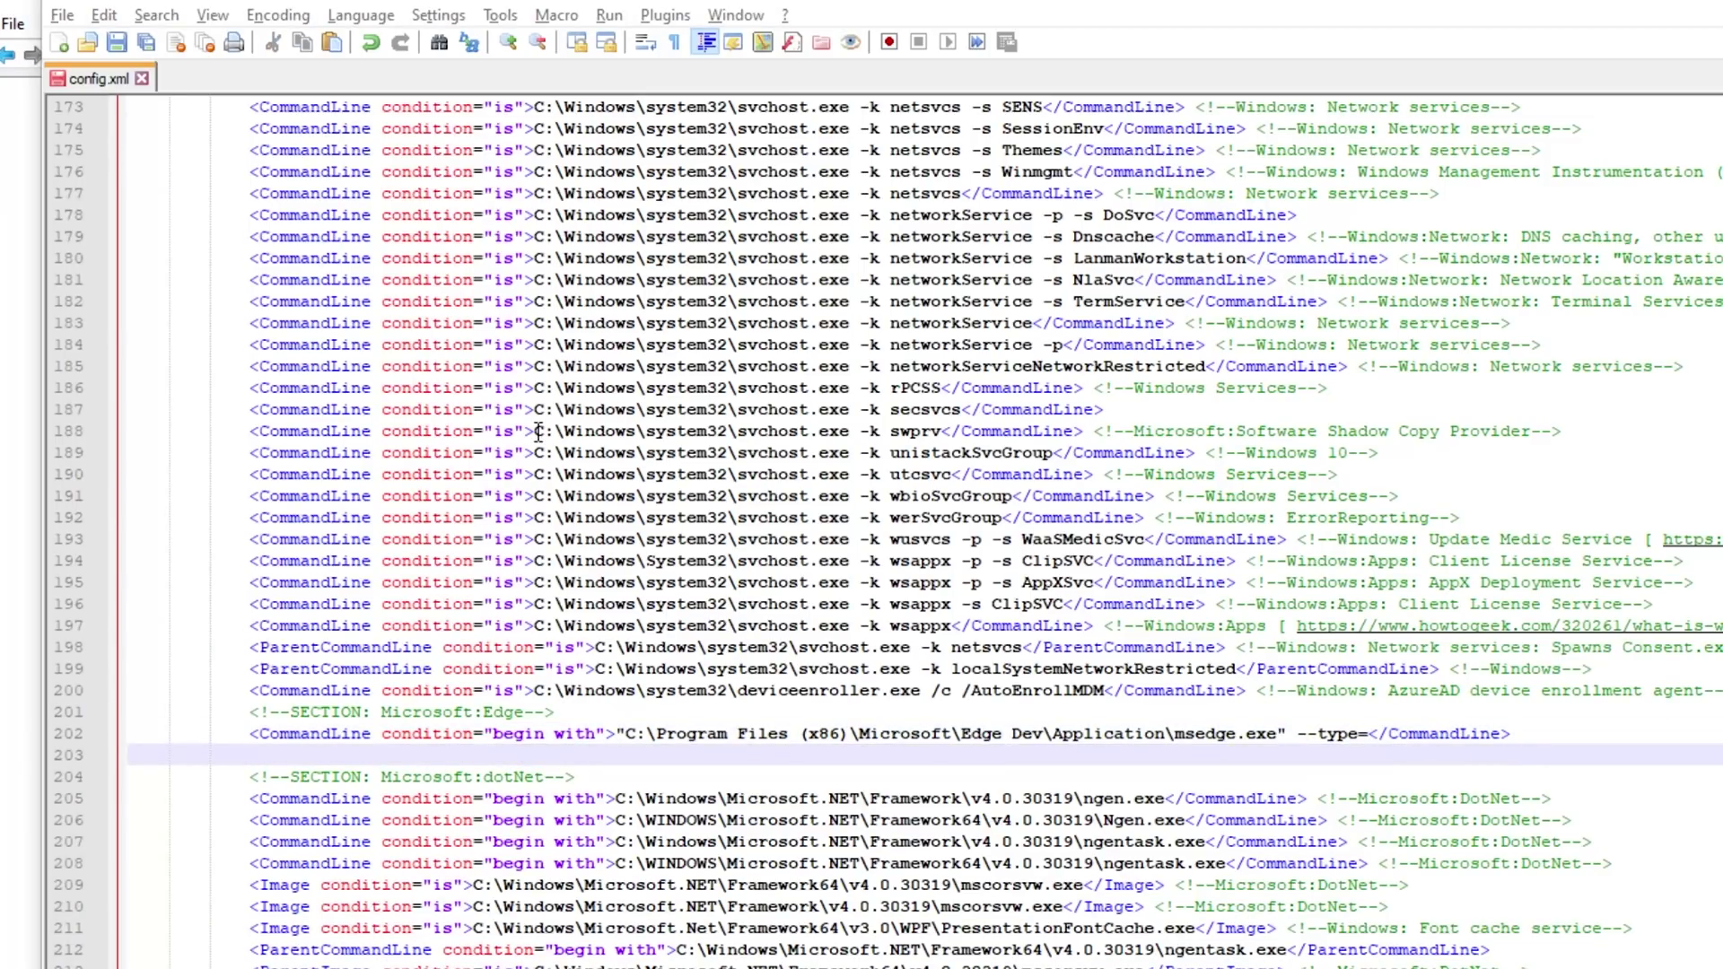
{"action": "key", "text": "alt+Tab"}
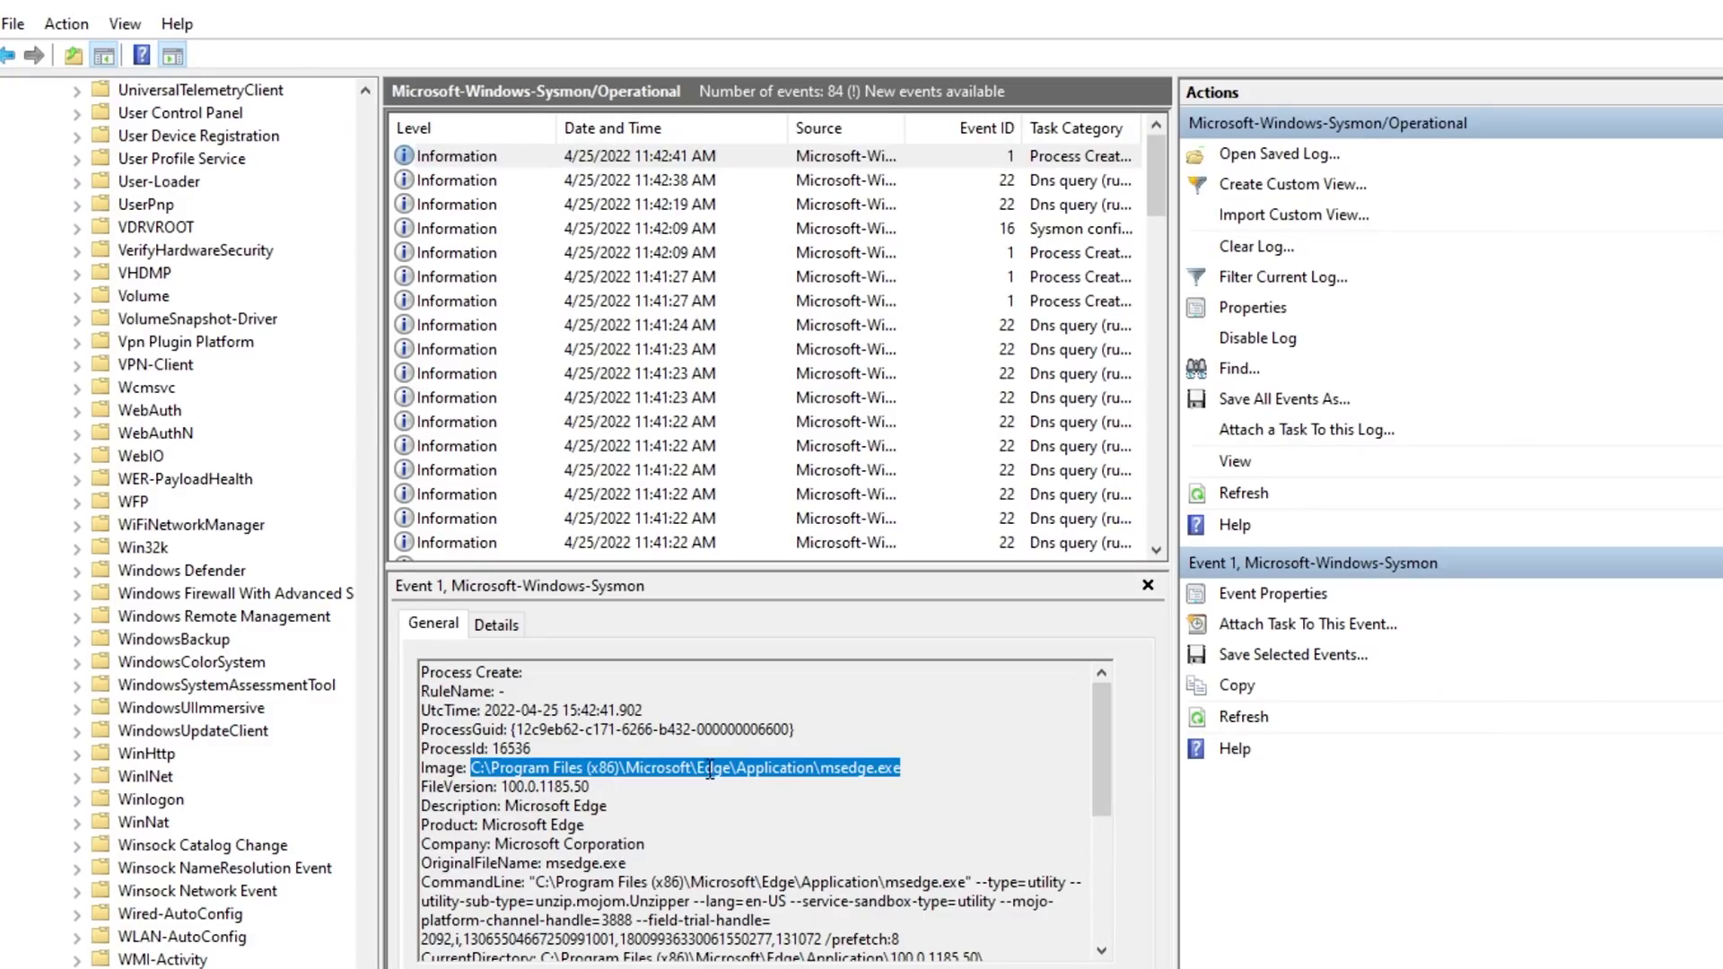
{"action": "key", "text": "alt+Tab"}
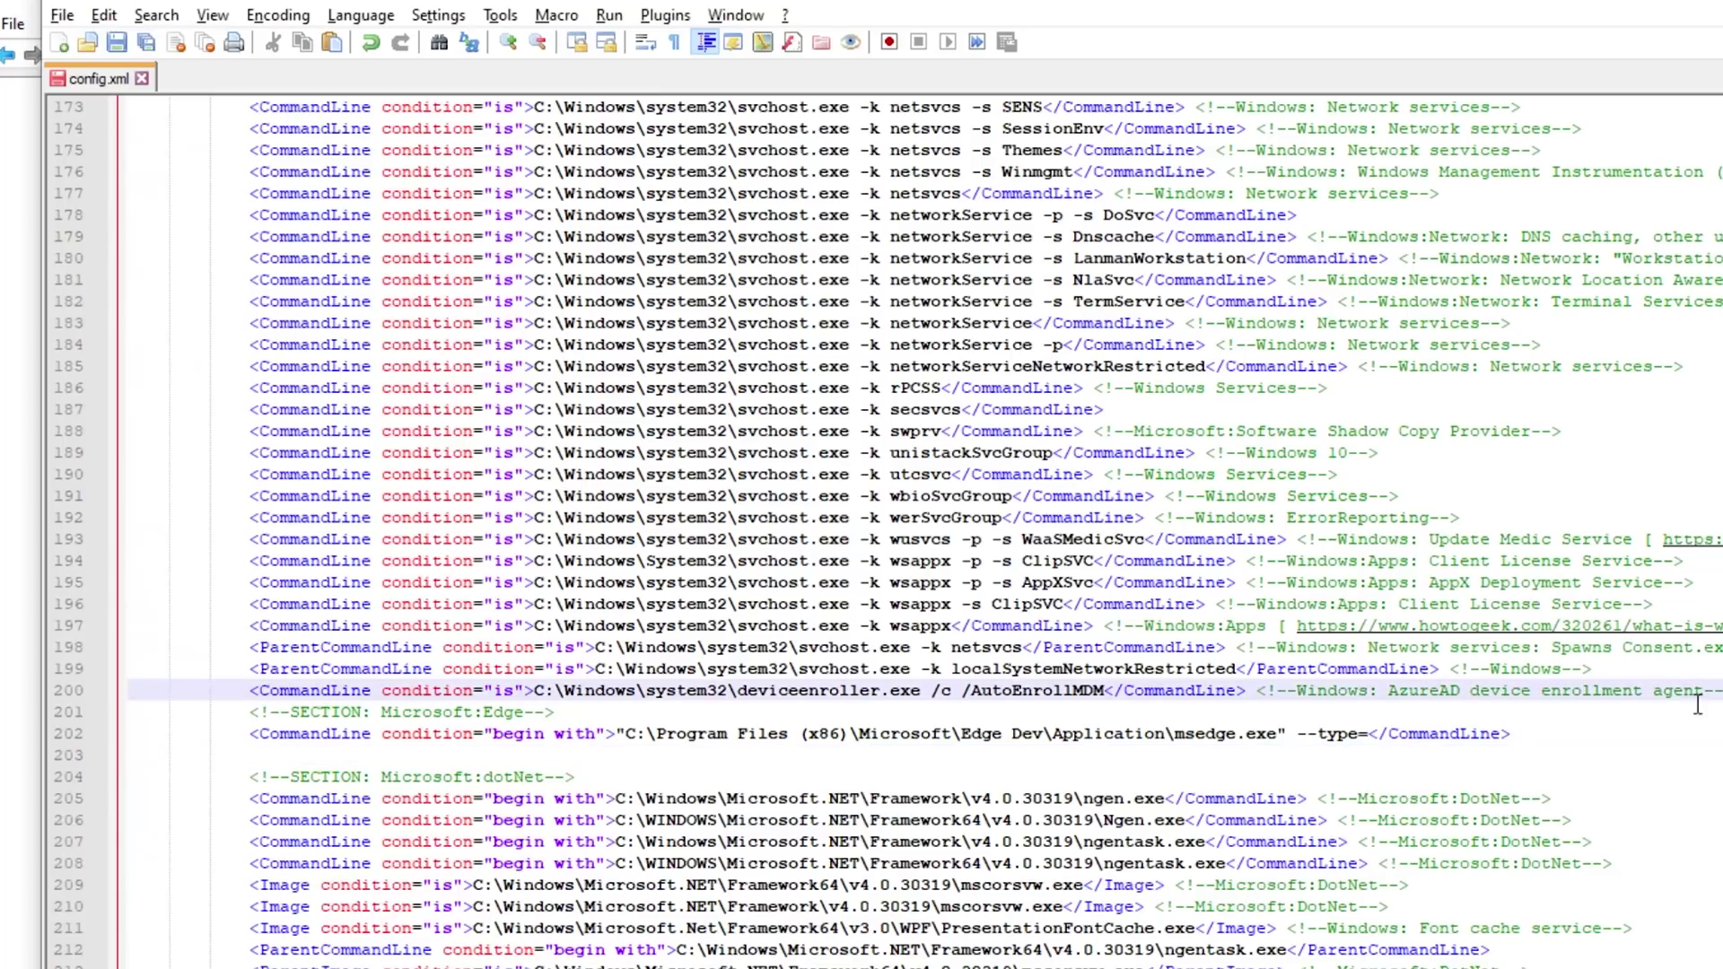
{"action": "left_click", "coordinate": [730, 755]}
{"action": "type", "text": "C:\\Program Files (x86)\\Microsoft\\Edge\\Application\\msedge.exe"}
{"action": "key", "text": "Home"}
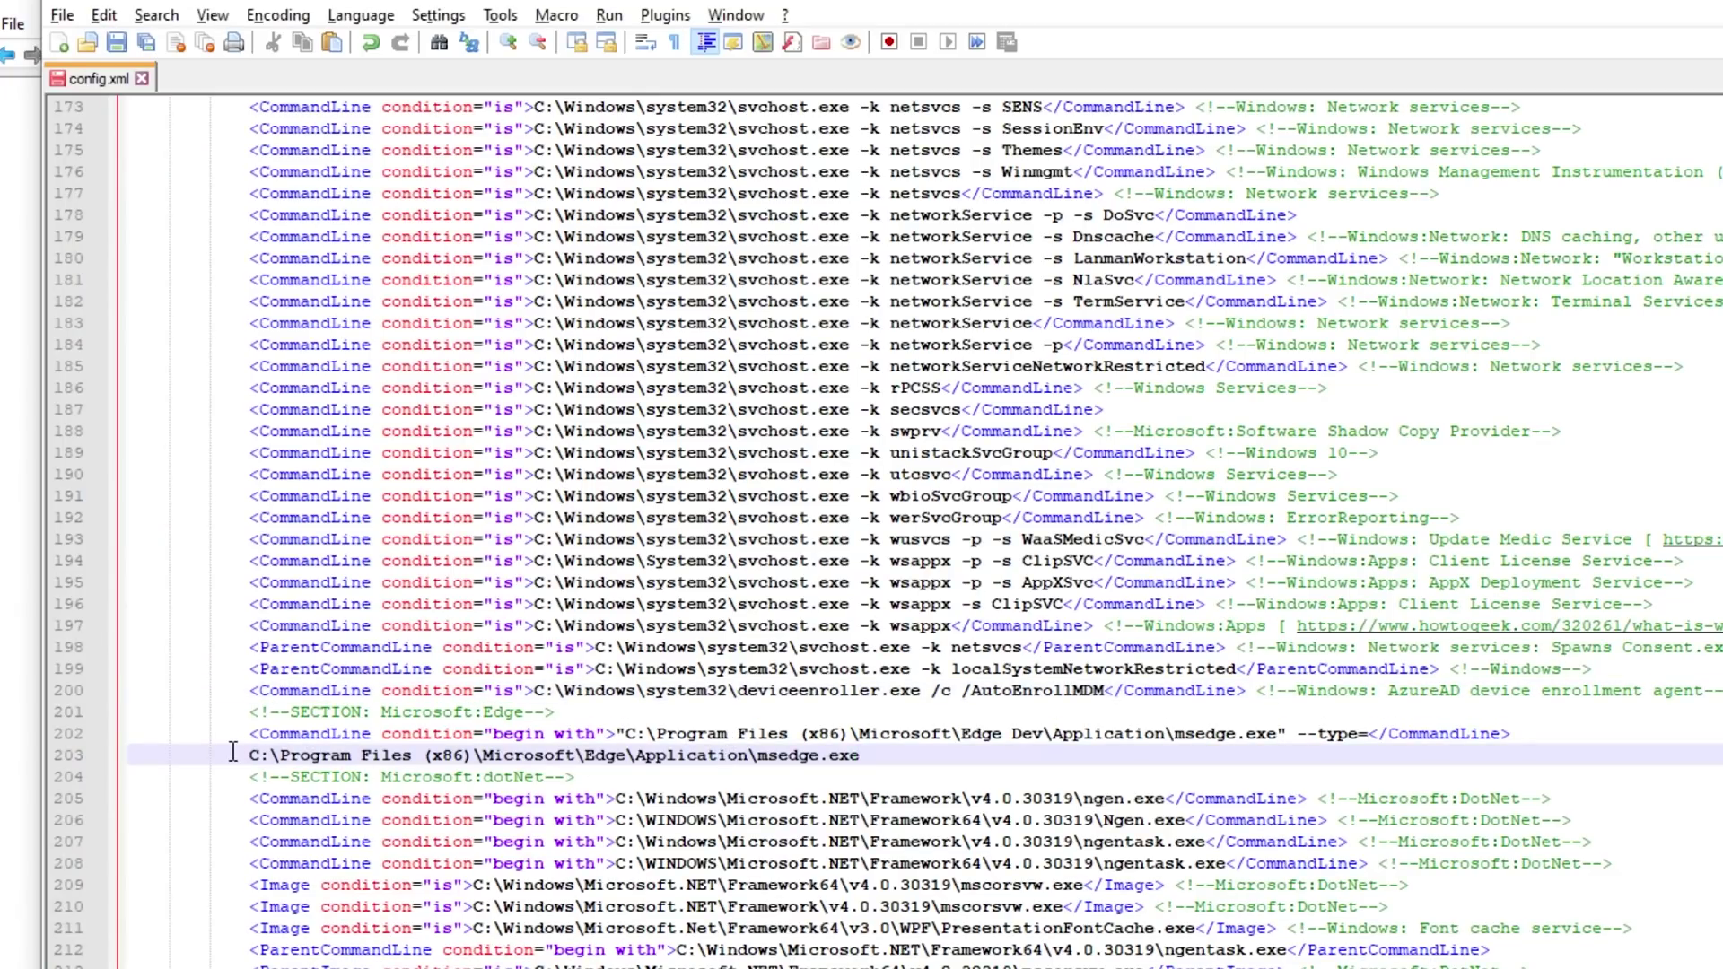
{"action": "key", "text": "Tab"}
{"action": "key", "text": "Tab"}
{"action": "key", "text": "Tab"}
{"action": "key", "text": "Tab"}
{"action": "key", "text": "Tab"}
{"action": "key", "text": "Tab"}
{"action": "key", "text": "Tab"}
{"action": "key", "text": "Tab"}
{"action": "key", "text": "Tab"}
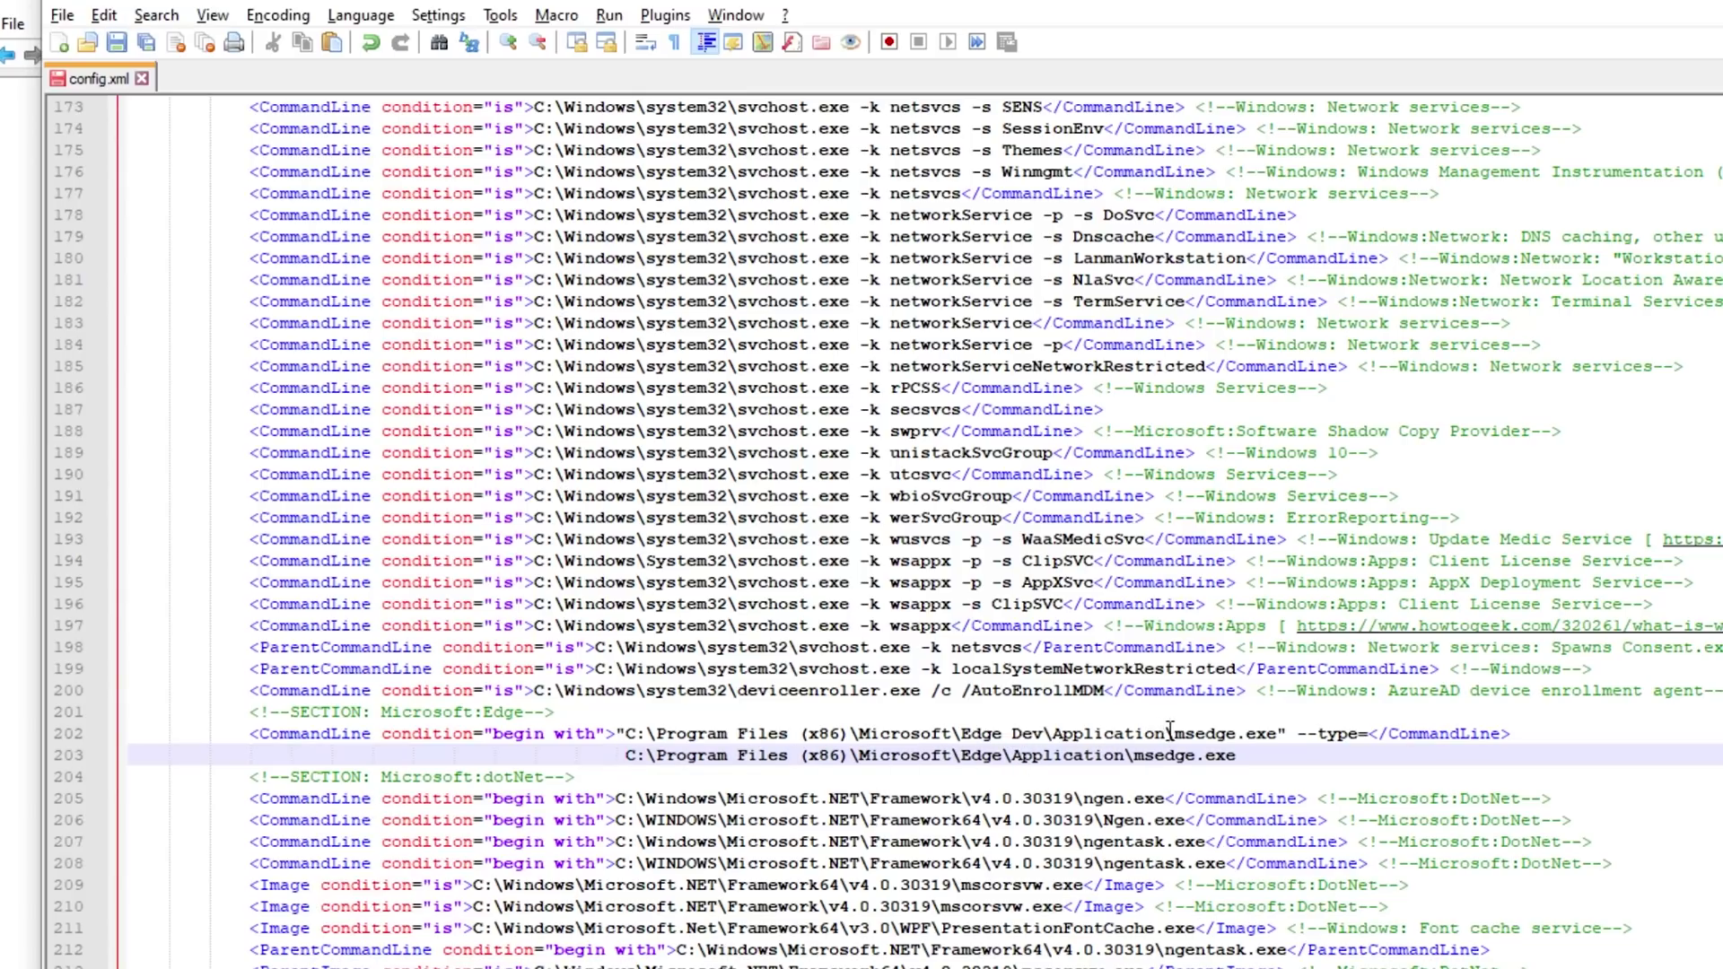
Copy the Edge Dev rule on line 202 and clear the pasted path, leaving line 203 empty
{"action": "left_click", "coordinate": [1541, 731]}
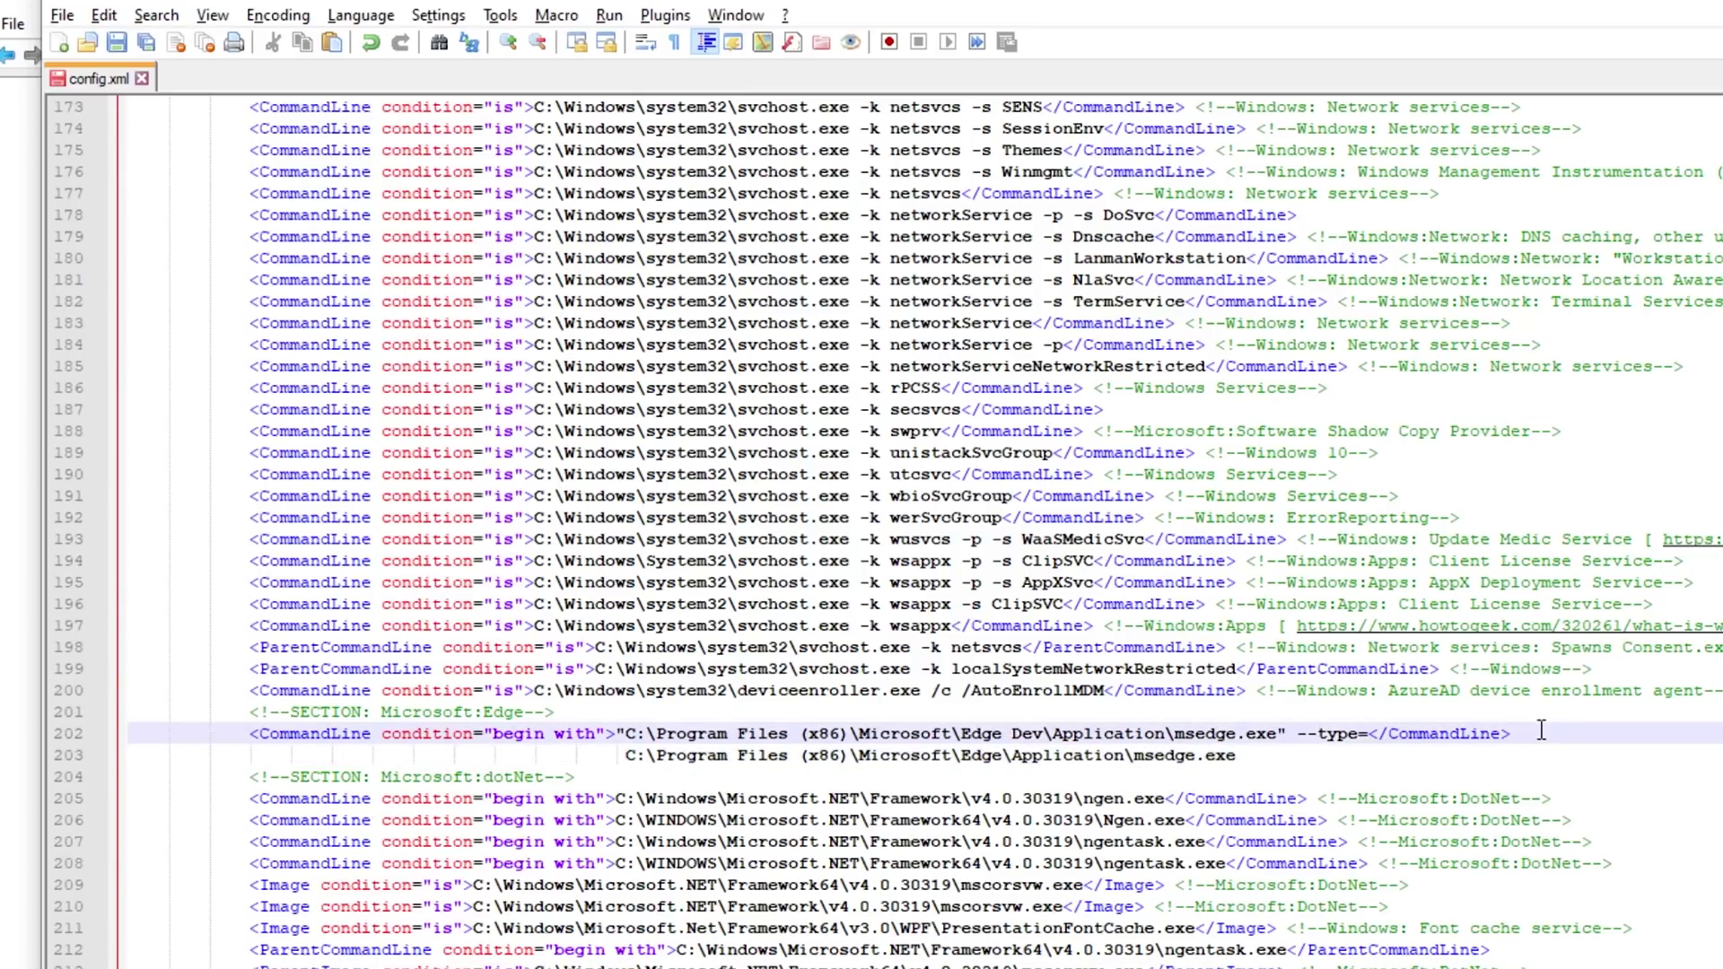
{"action": "left_click_drag", "start_coordinate": [1541, 731], "coordinate": [249, 734]}
{"action": "key", "text": "ctrl+c"}
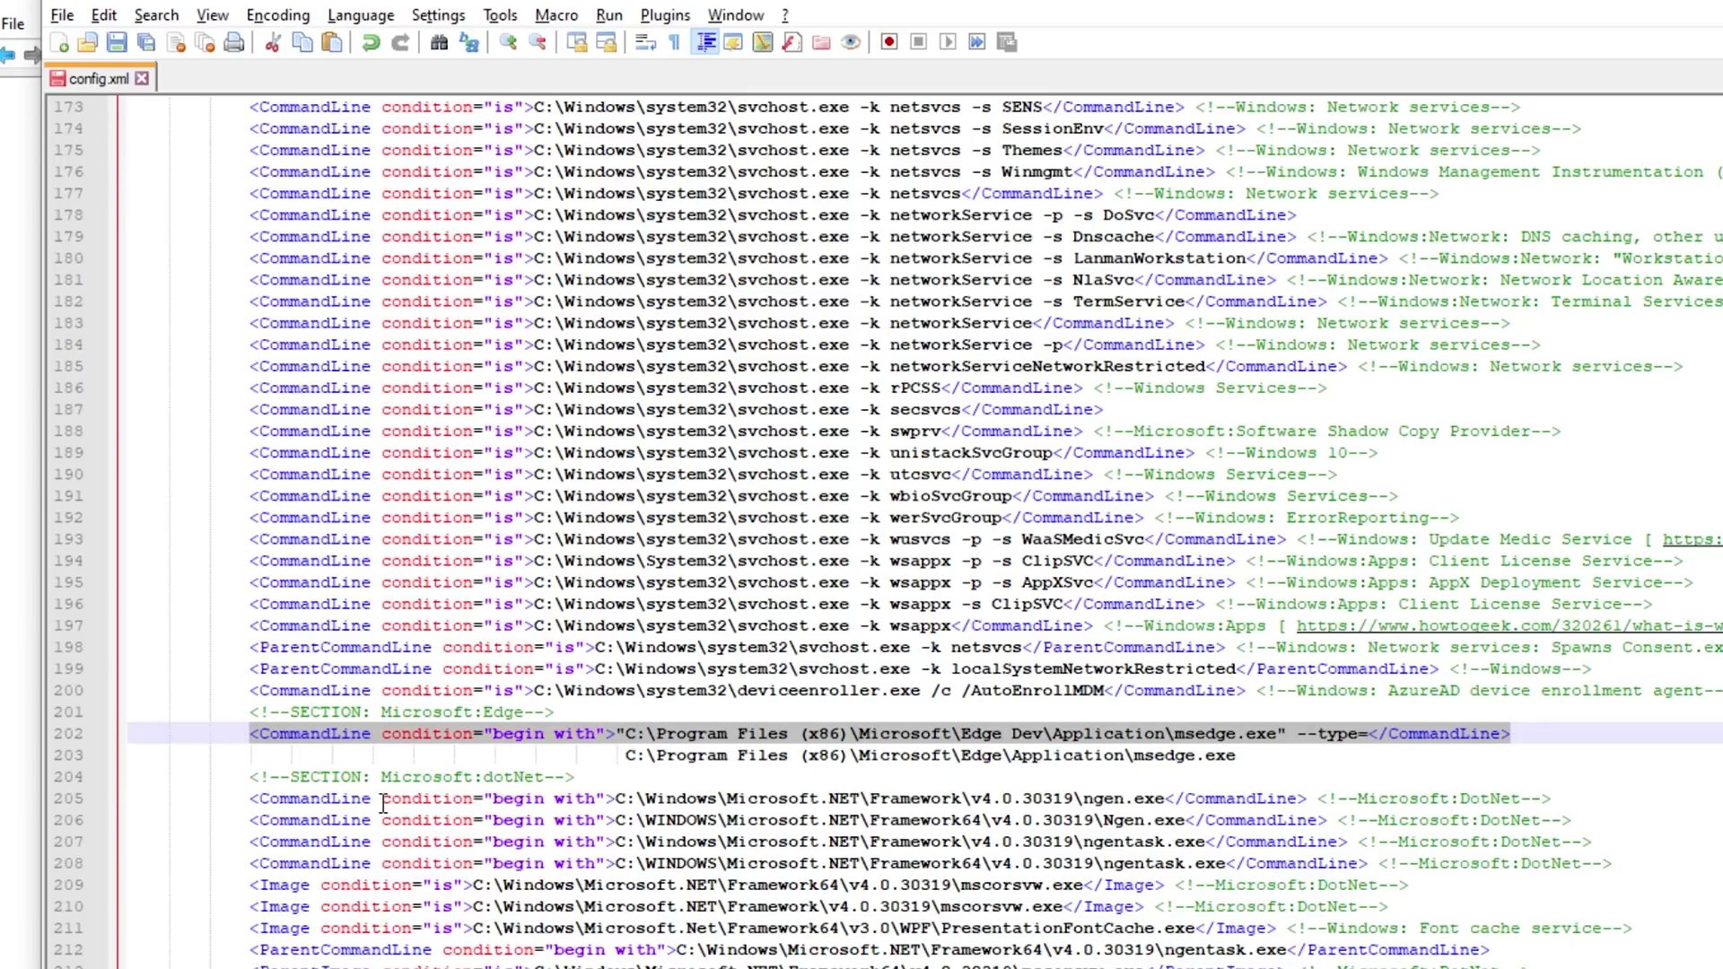
{"action": "key", "text": "Down"}
{"action": "key", "text": "shift+End"}
{"action": "key", "text": "Delete"}
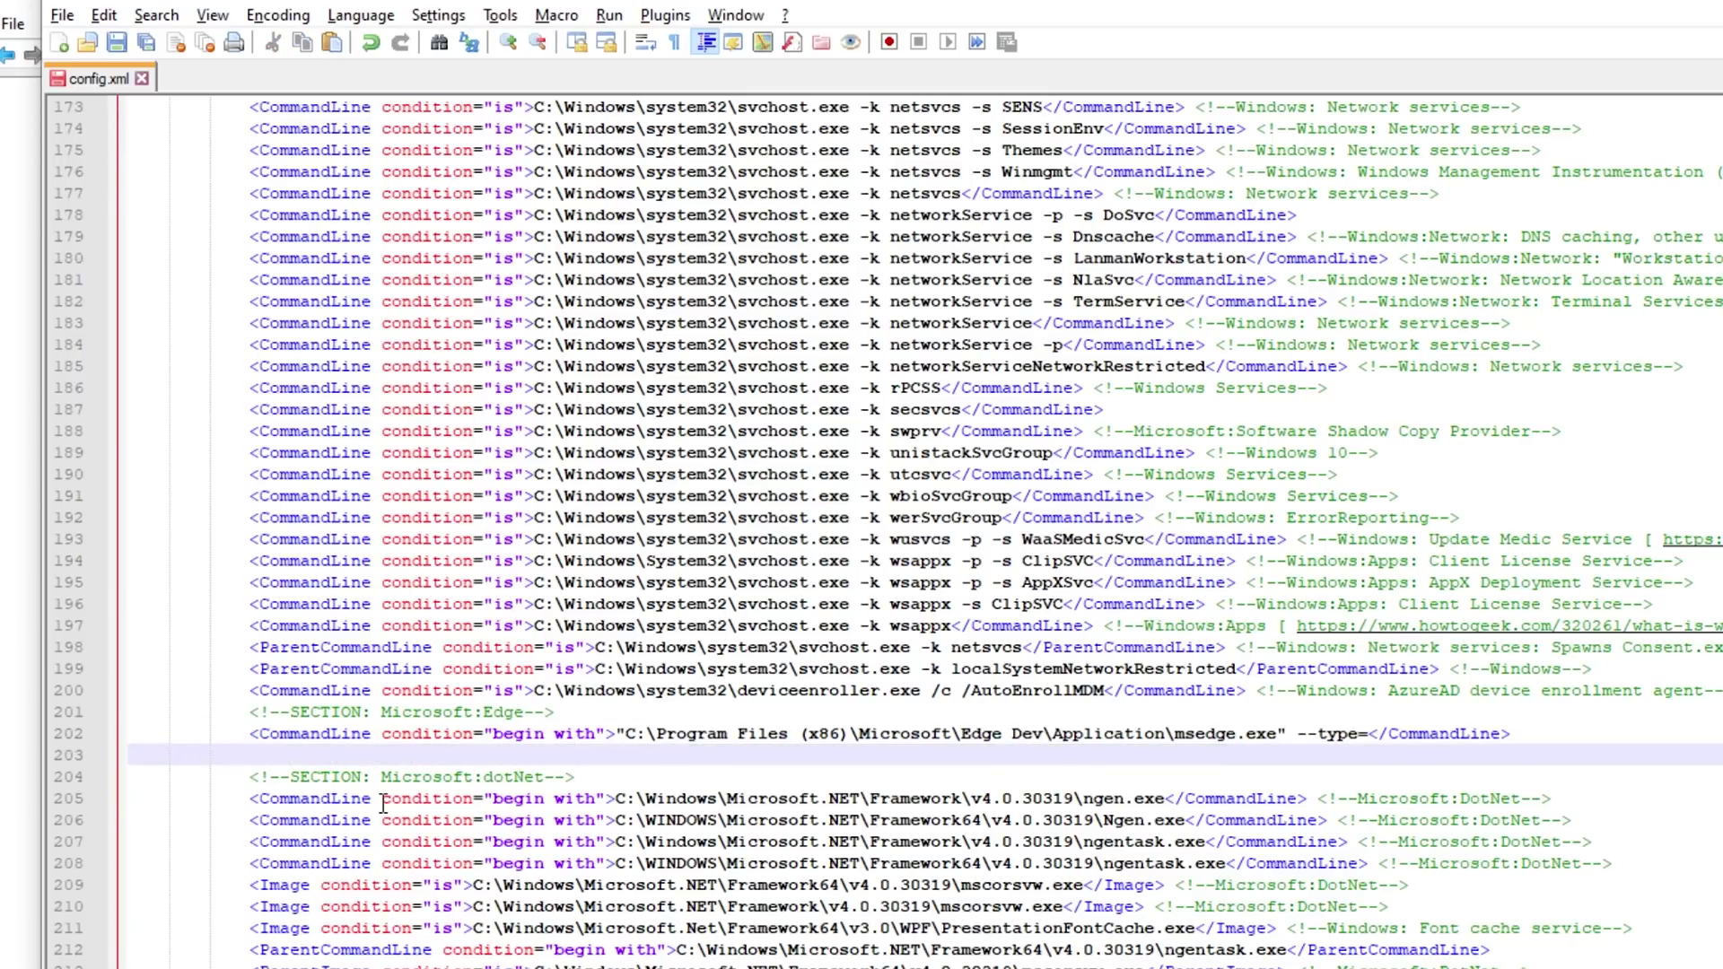
{"action": "key", "text": "Return"}
{"action": "key", "text": "Up"}
Paste the copied Edge CommandLine rule as a new line 234 below the Chrome rules
{"action": "scroll", "coordinate": [383, 804], "scroll_direction": "down", "scroll_amount": 8}
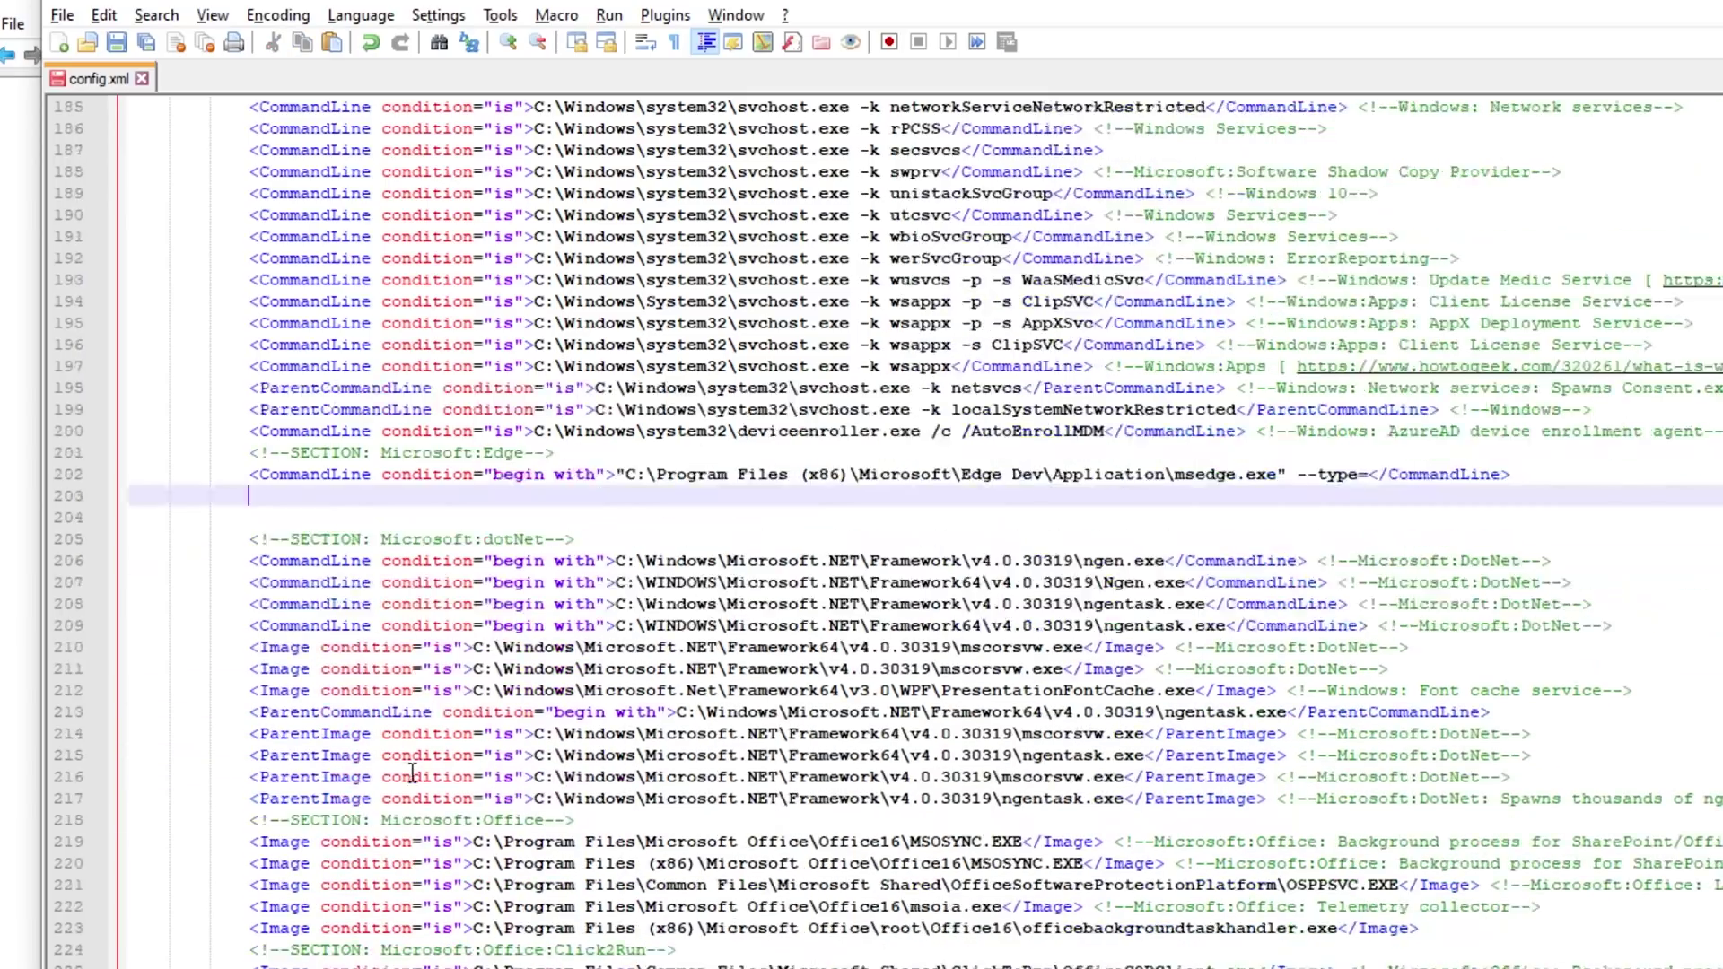
{"action": "left_click", "coordinate": [458, 877]}
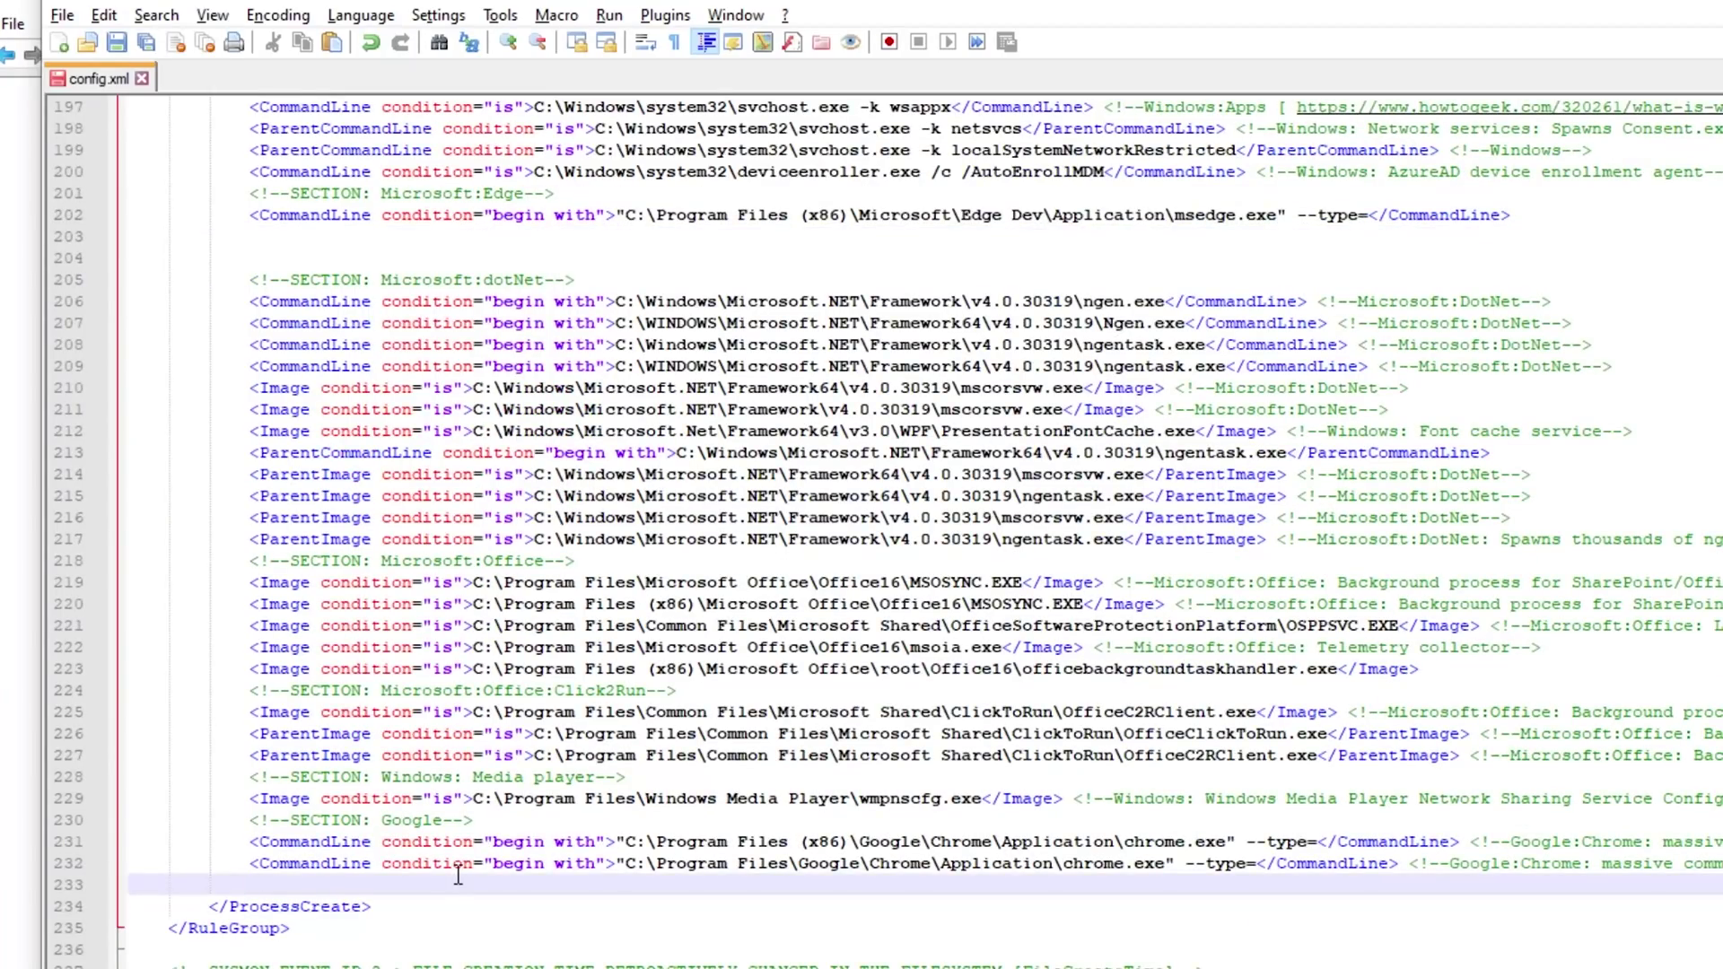
{"action": "key", "text": "Return"}
{"action": "key", "text": "Return"}
{"action": "key", "text": "Return"}
{"action": "key", "text": "Up"}
{"action": "key", "text": "Up"}
{"action": "key", "text": "ctrl+v"}
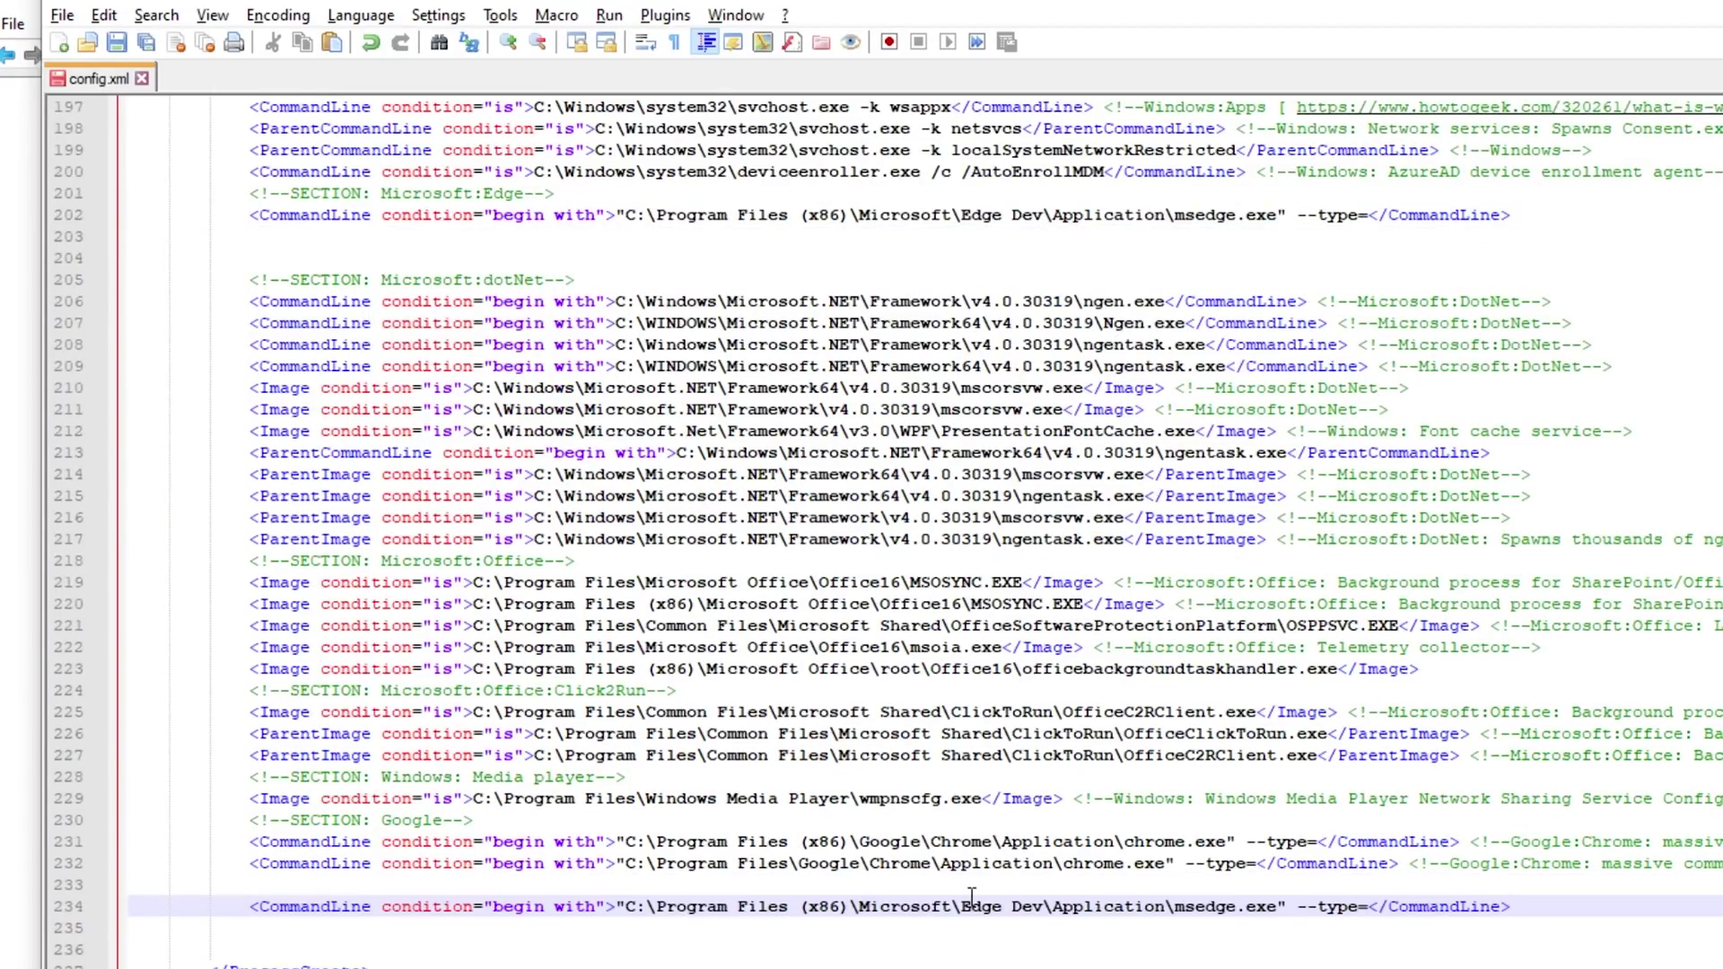
Replace the rule's path with C:\Program Files (x86)\Microsoft\Edge\Application\msedge.exe from the event and save config.xml
{"action": "key", "text": "alt+Tab"}
{"action": "left_click", "coordinate": [759, 770]}
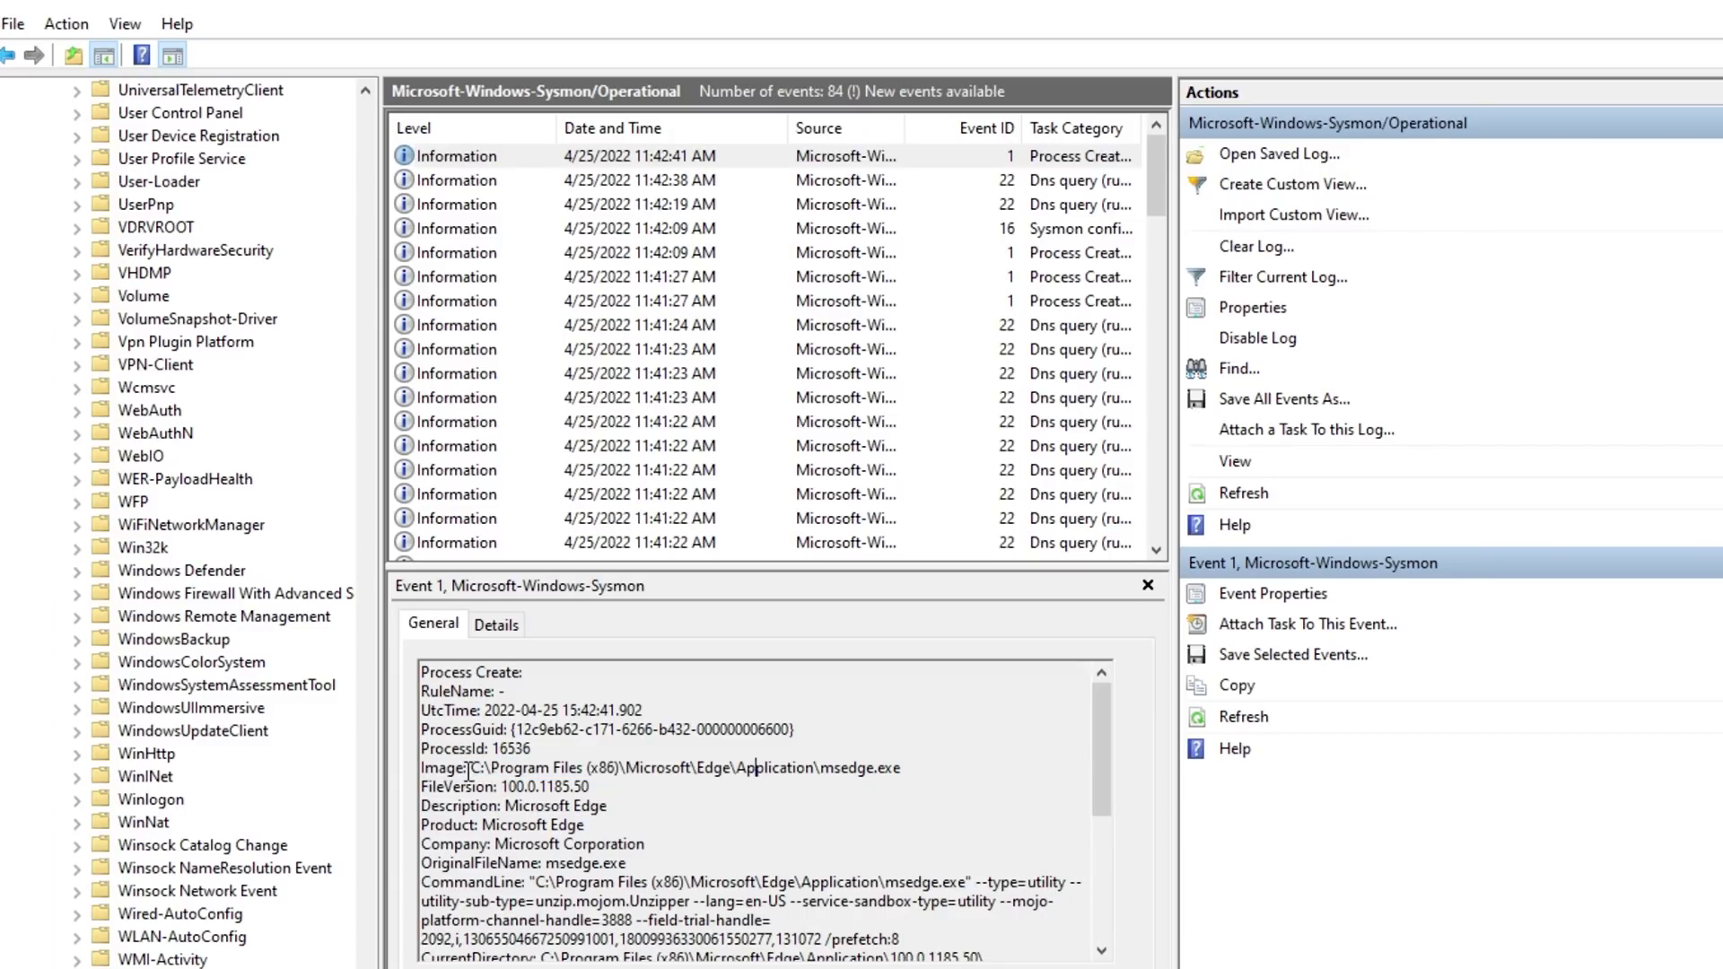
{"action": "left_click_drag", "start_coordinate": [469, 770], "coordinate": [892, 759]}
{"action": "key", "text": "ctrl+c"}
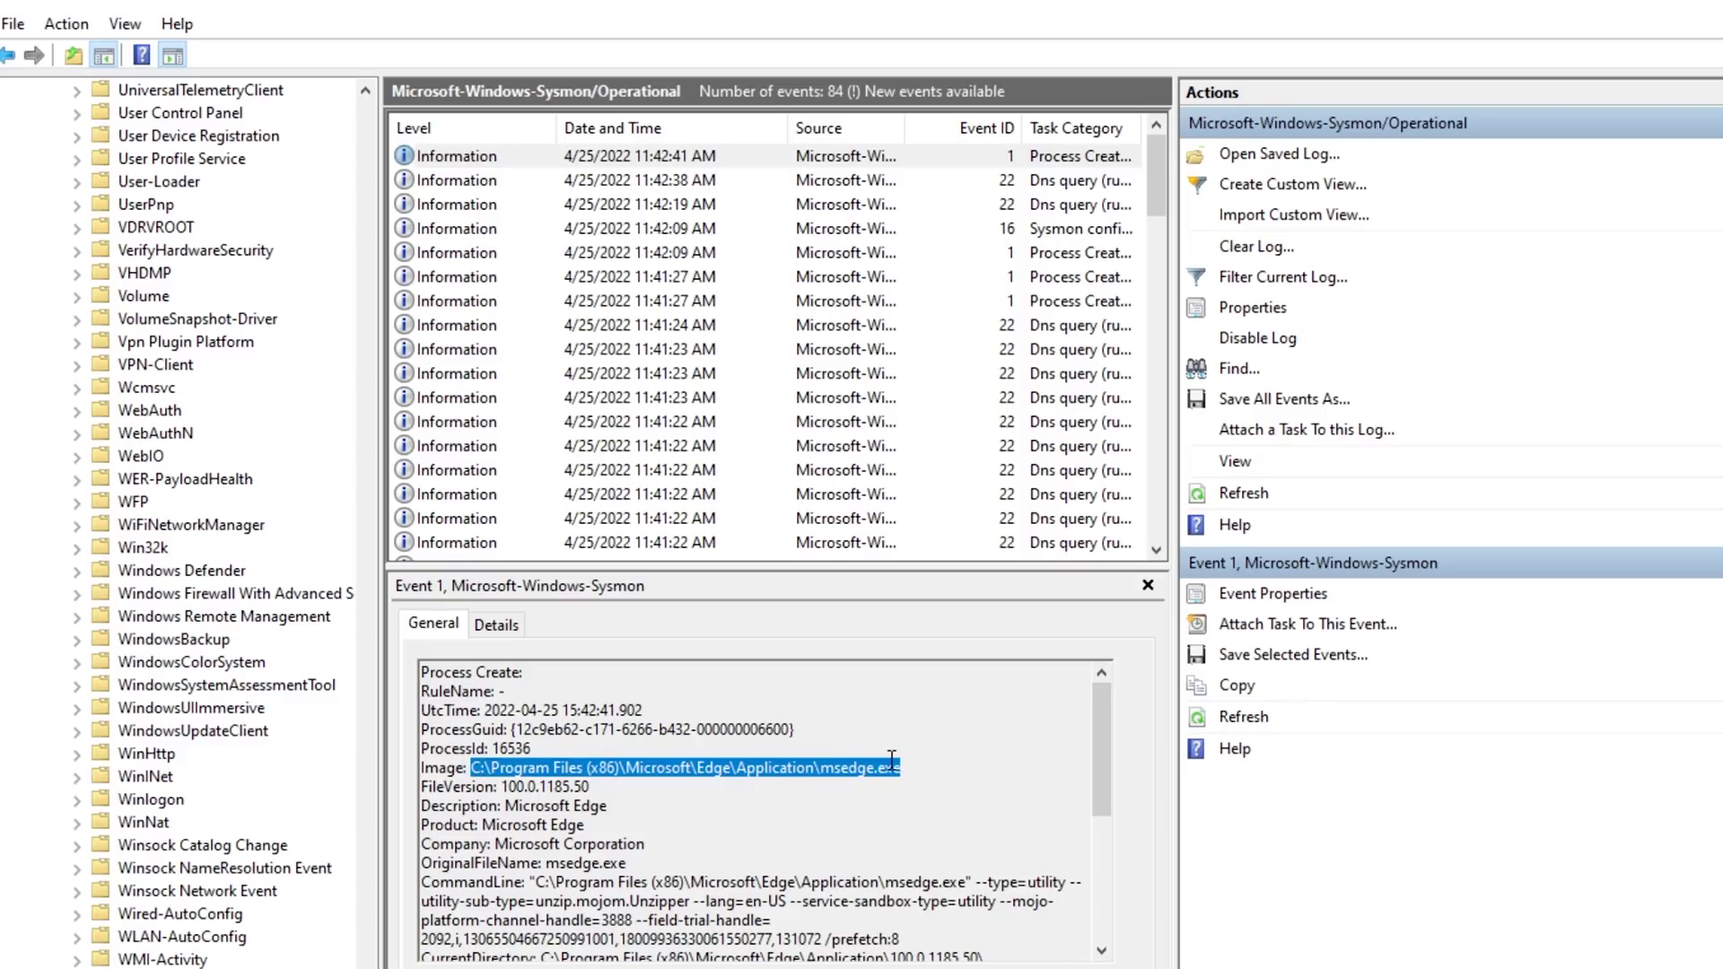
{"action": "key", "text": "alt+Tab"}
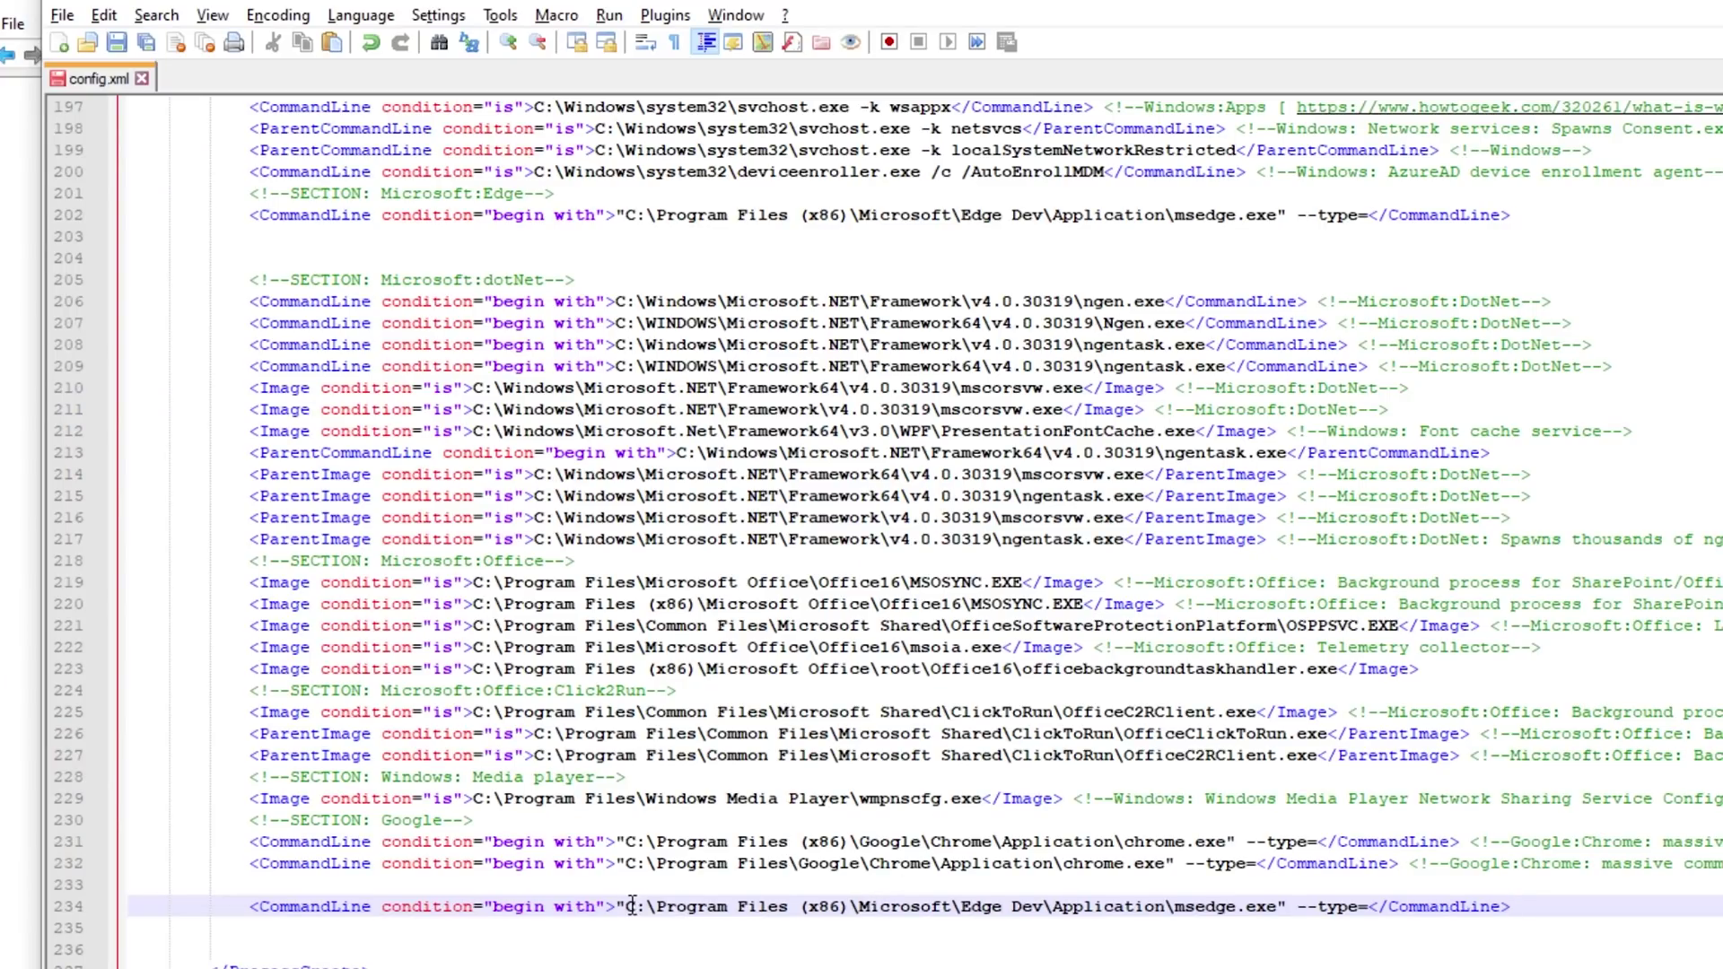
{"action": "left_click_drag", "start_coordinate": [629, 907], "coordinate": [1277, 913]}
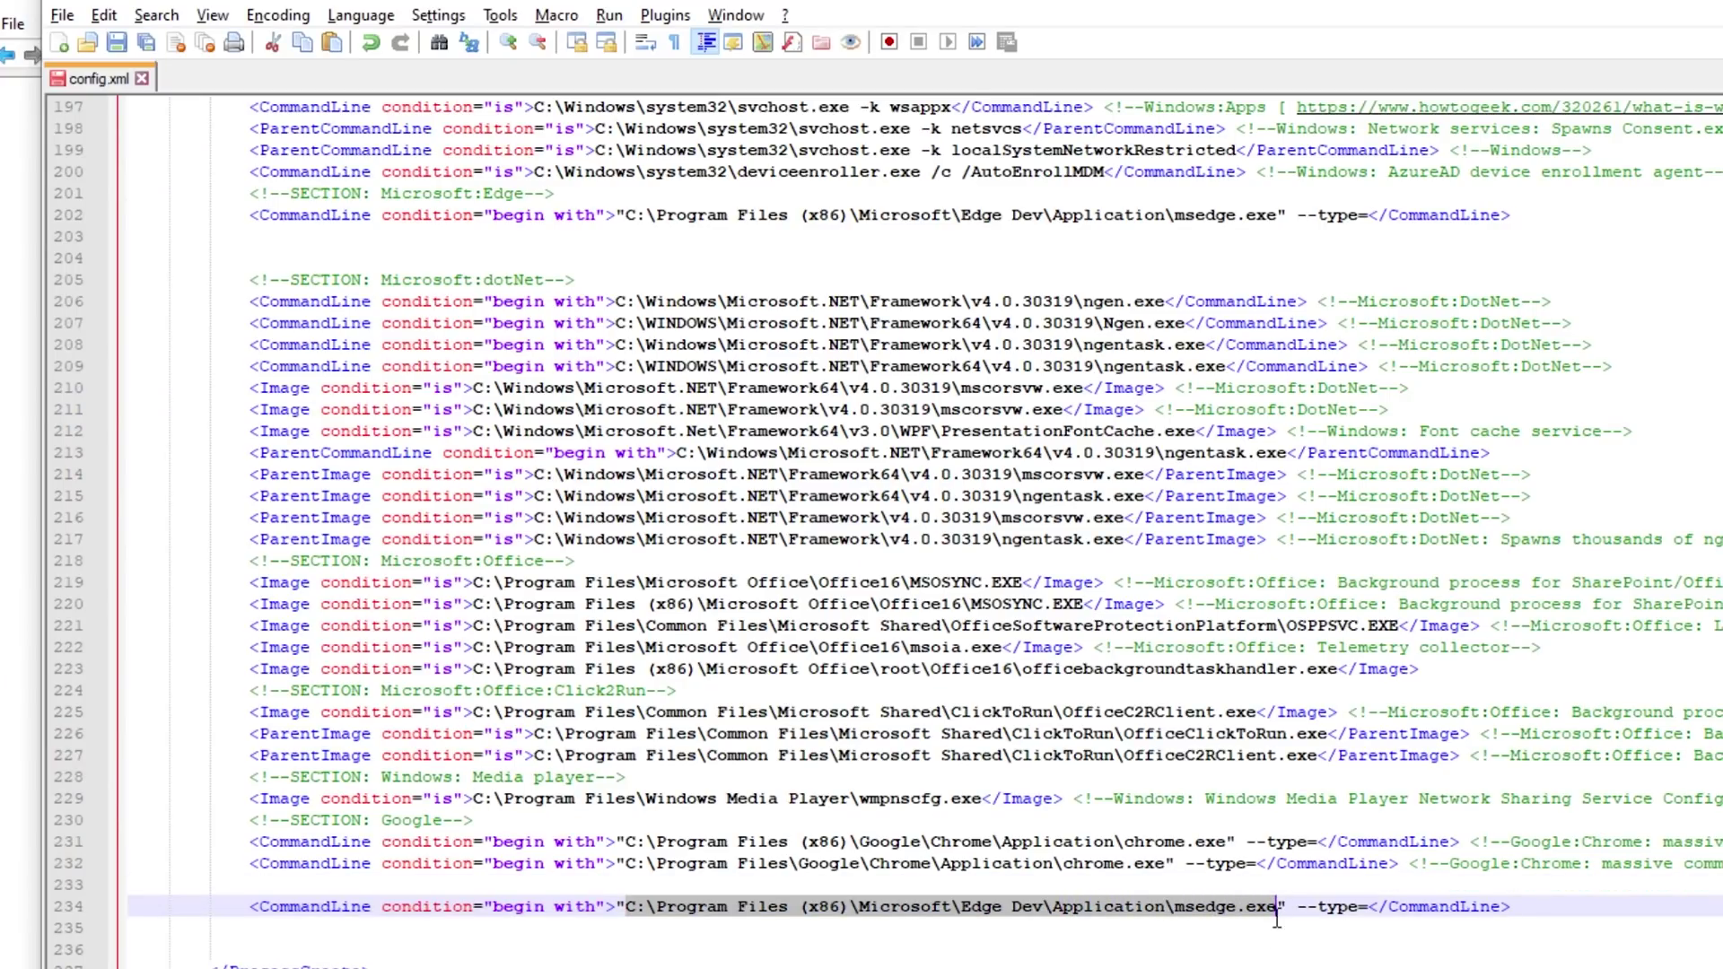
{"action": "key", "text": "ctrl+v"}
{"action": "left_click", "coordinate": [1482, 913]}
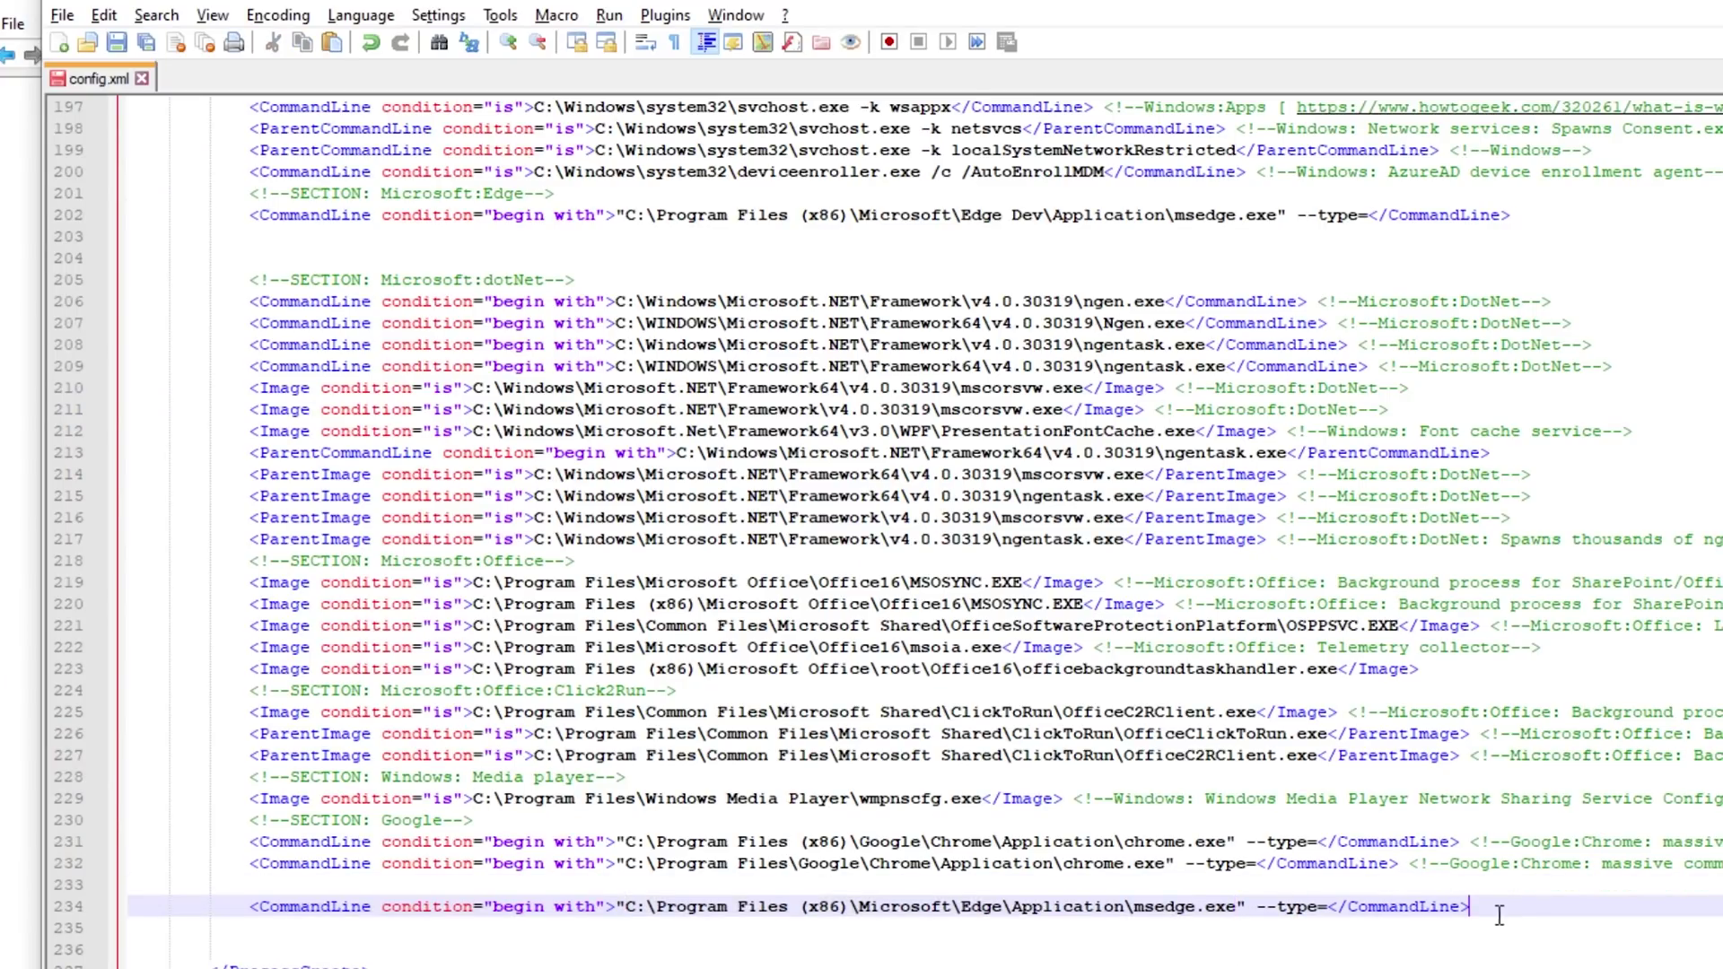
{"action": "key", "text": "ctrl+s"}
{"action": "left_click", "coordinate": [484, 908]}
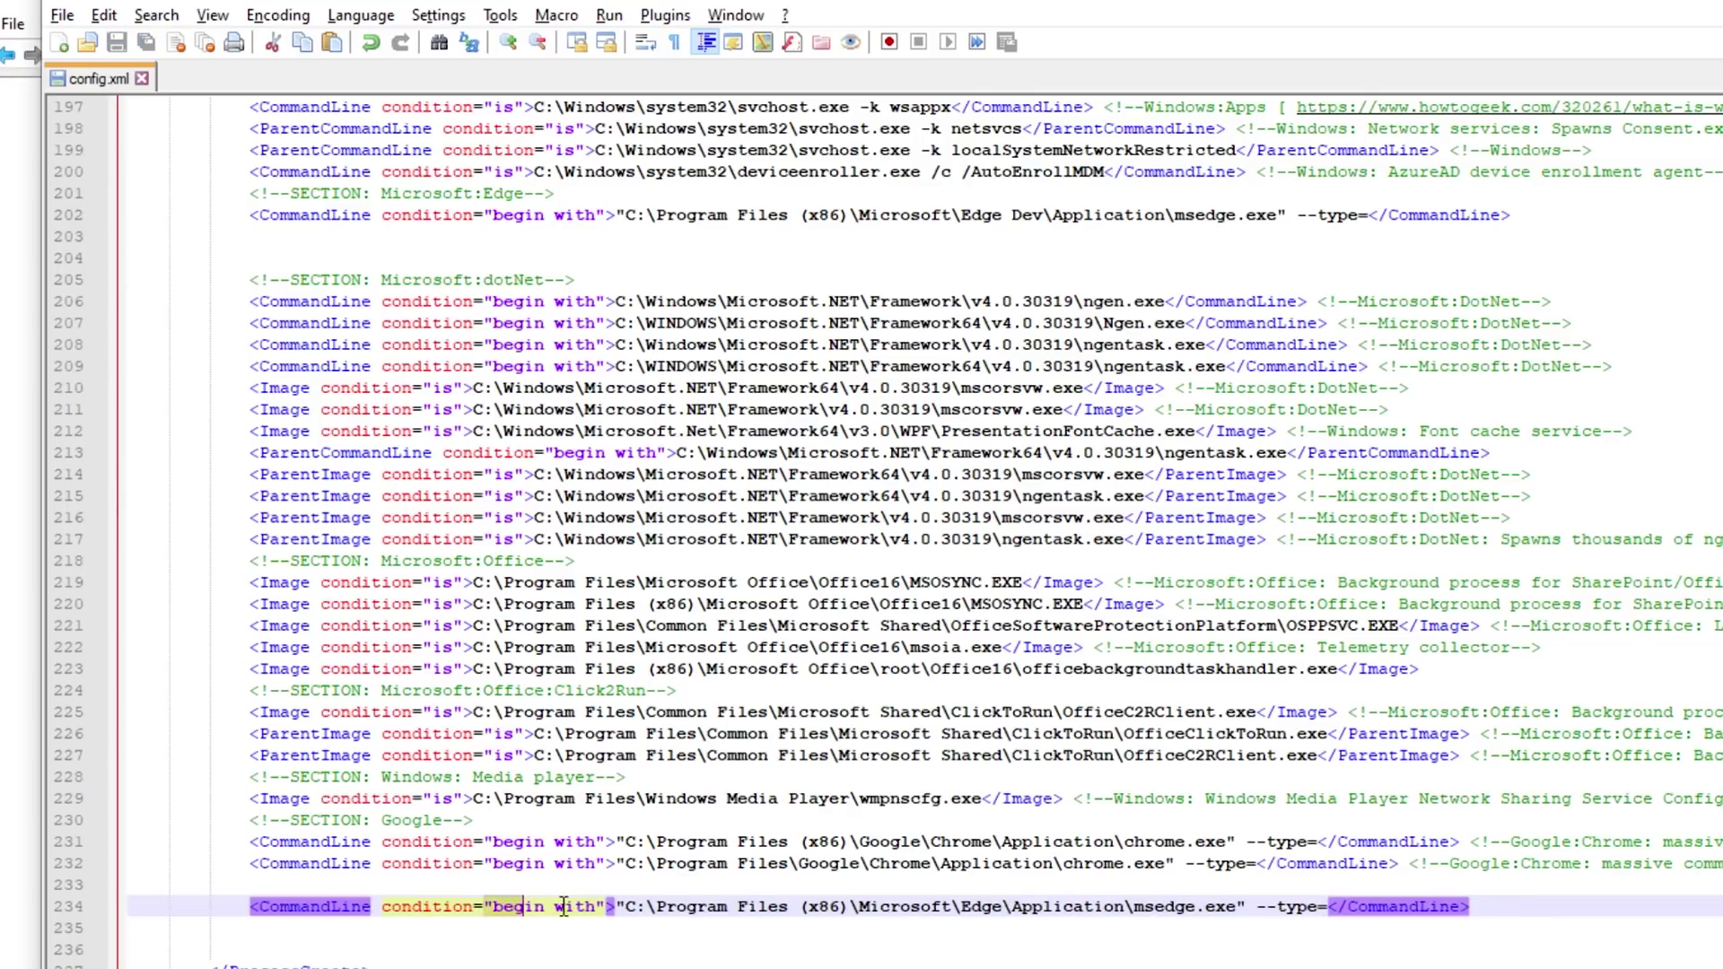
{"action": "left_click", "coordinate": [618, 910]}
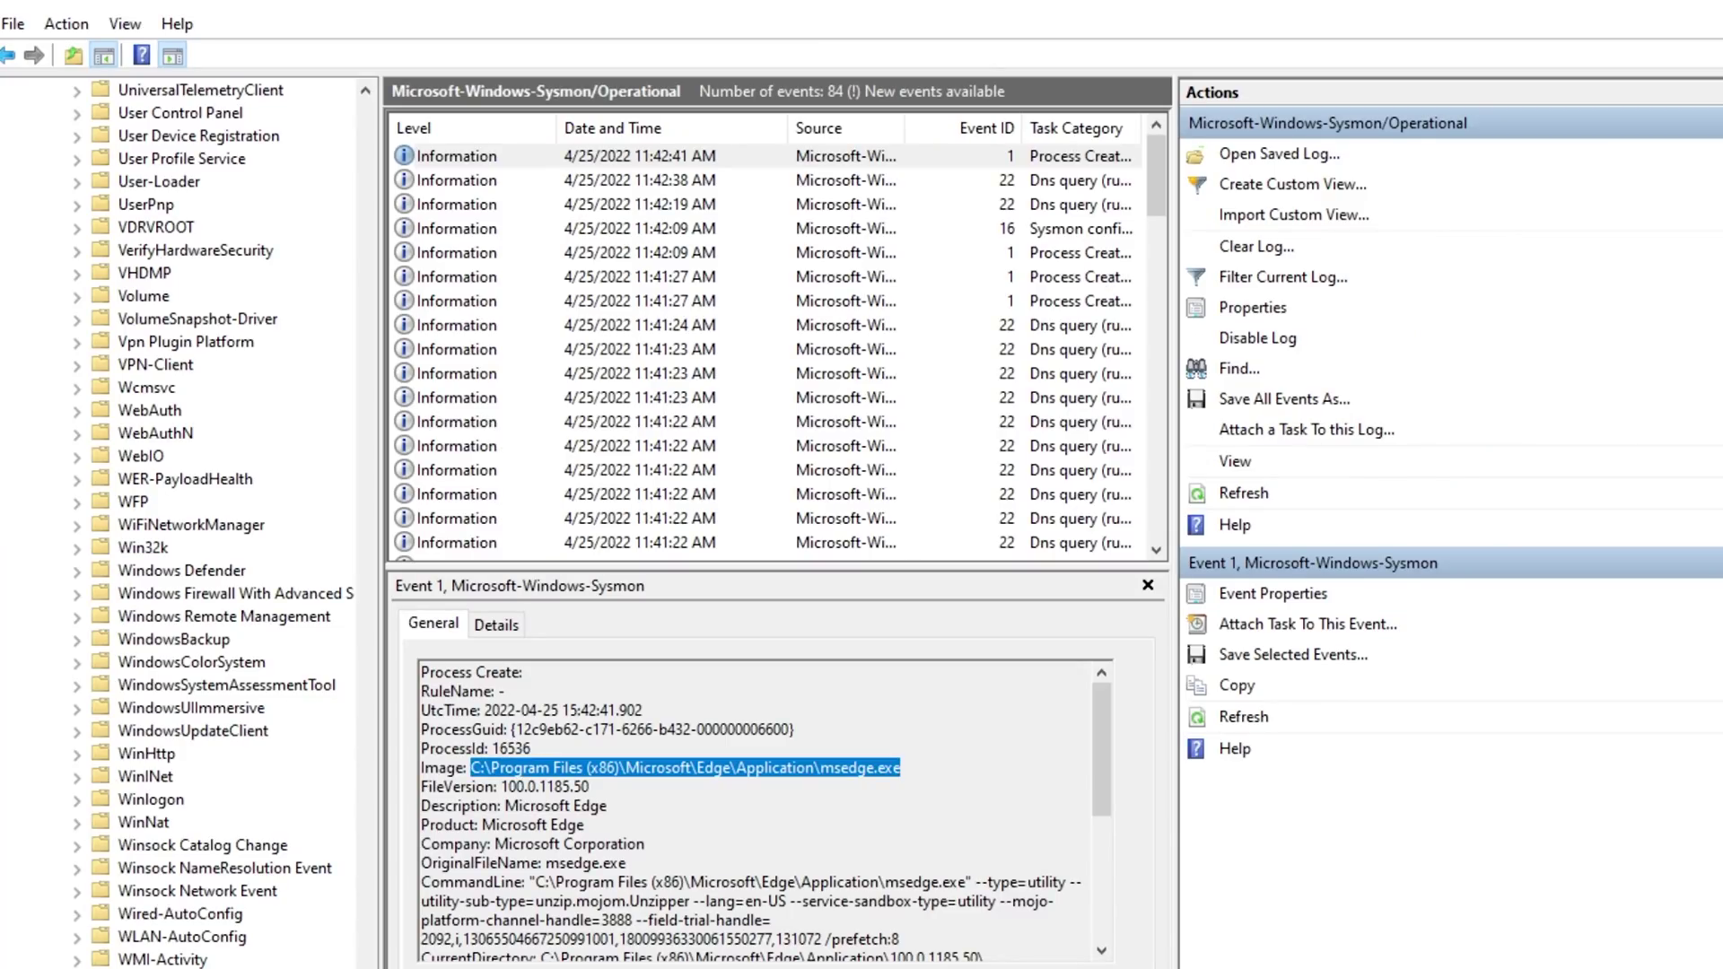
Refresh the Sysmon log, sort by Event ID, and view the 11:42:41 AM msedge.exe Process Create event
{"action": "left_click", "coordinate": [752, 280]}
{"action": "key", "text": "F5"}
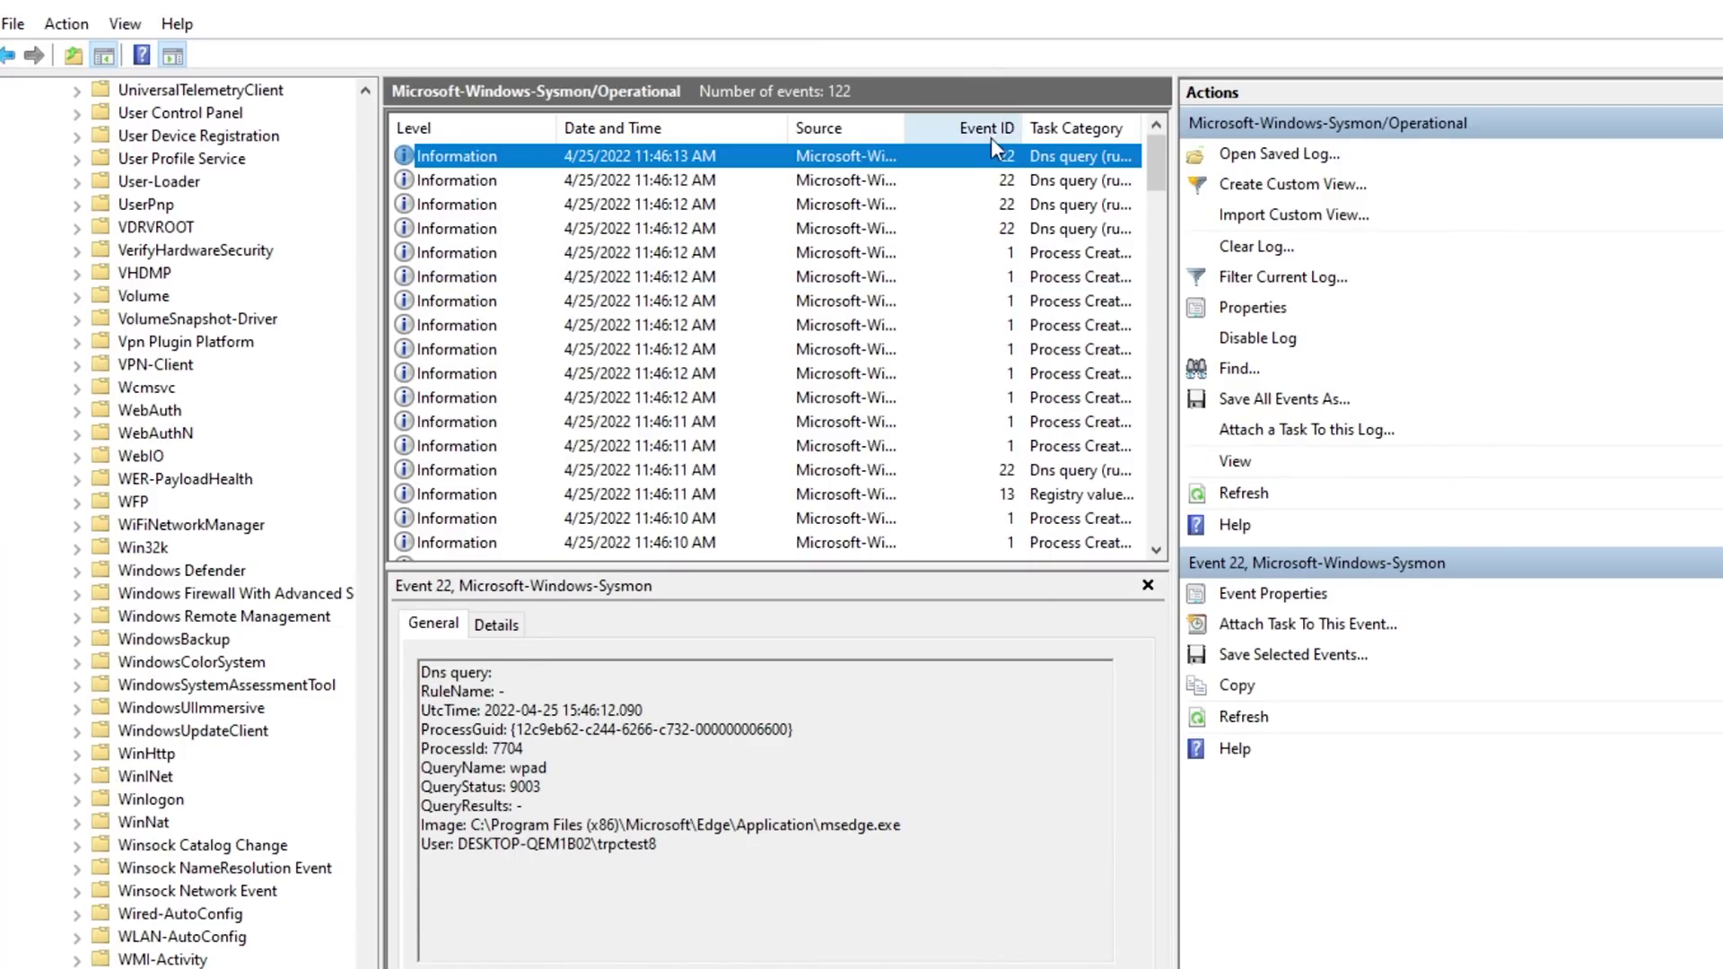
{"action": "left_click", "coordinate": [988, 130]}
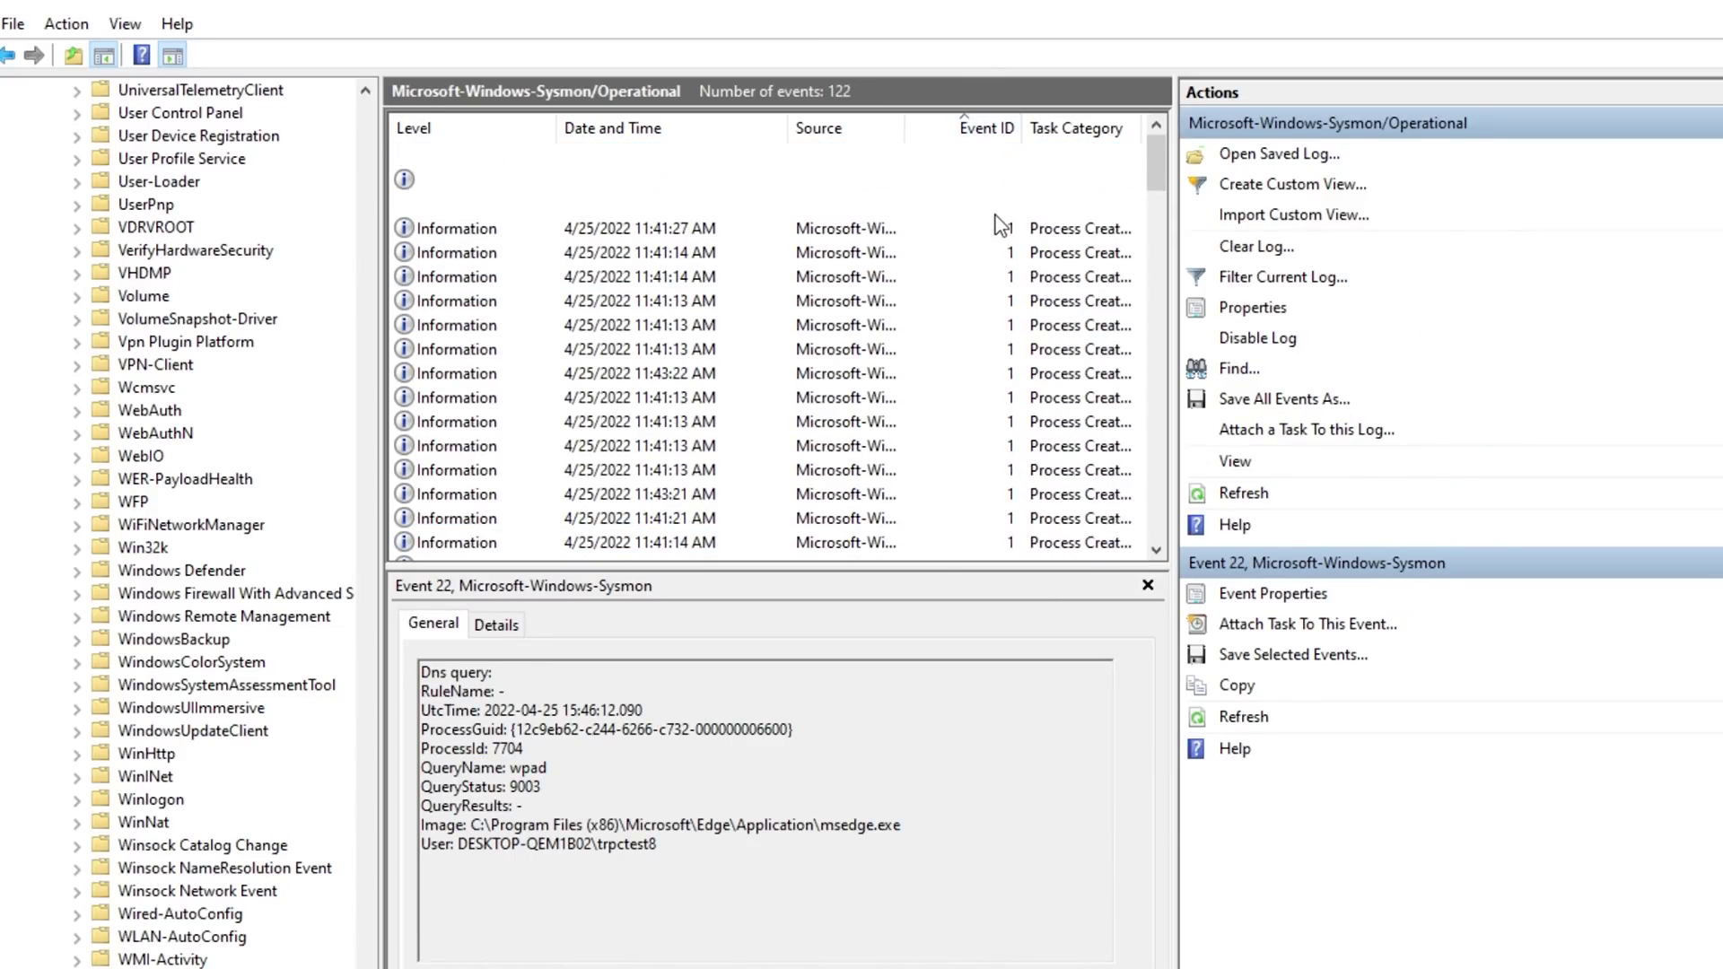
{"action": "scroll", "coordinate": [992, 233], "scroll_direction": "down", "scroll_amount": 5}
{"action": "scroll", "coordinate": [987, 247], "scroll_direction": "up", "scroll_amount": 4}
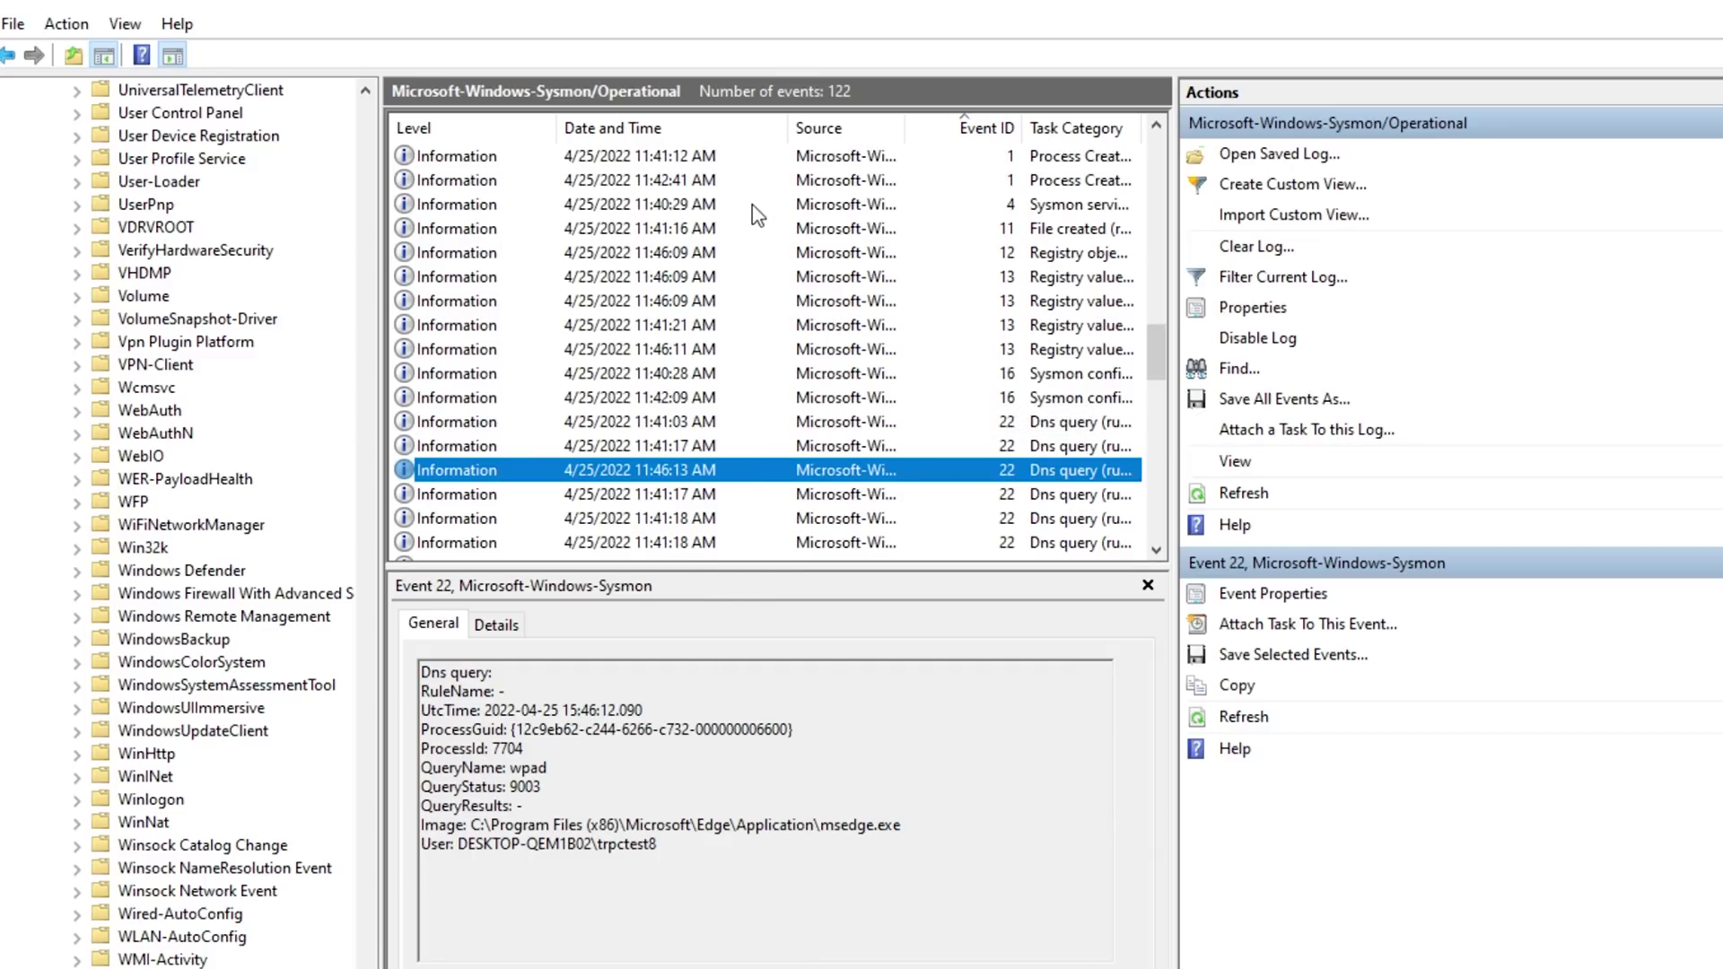
{"action": "left_click", "coordinate": [752, 183]}
{"action": "scroll", "coordinate": [763, 355], "scroll_direction": "up", "scroll_amount": 1}
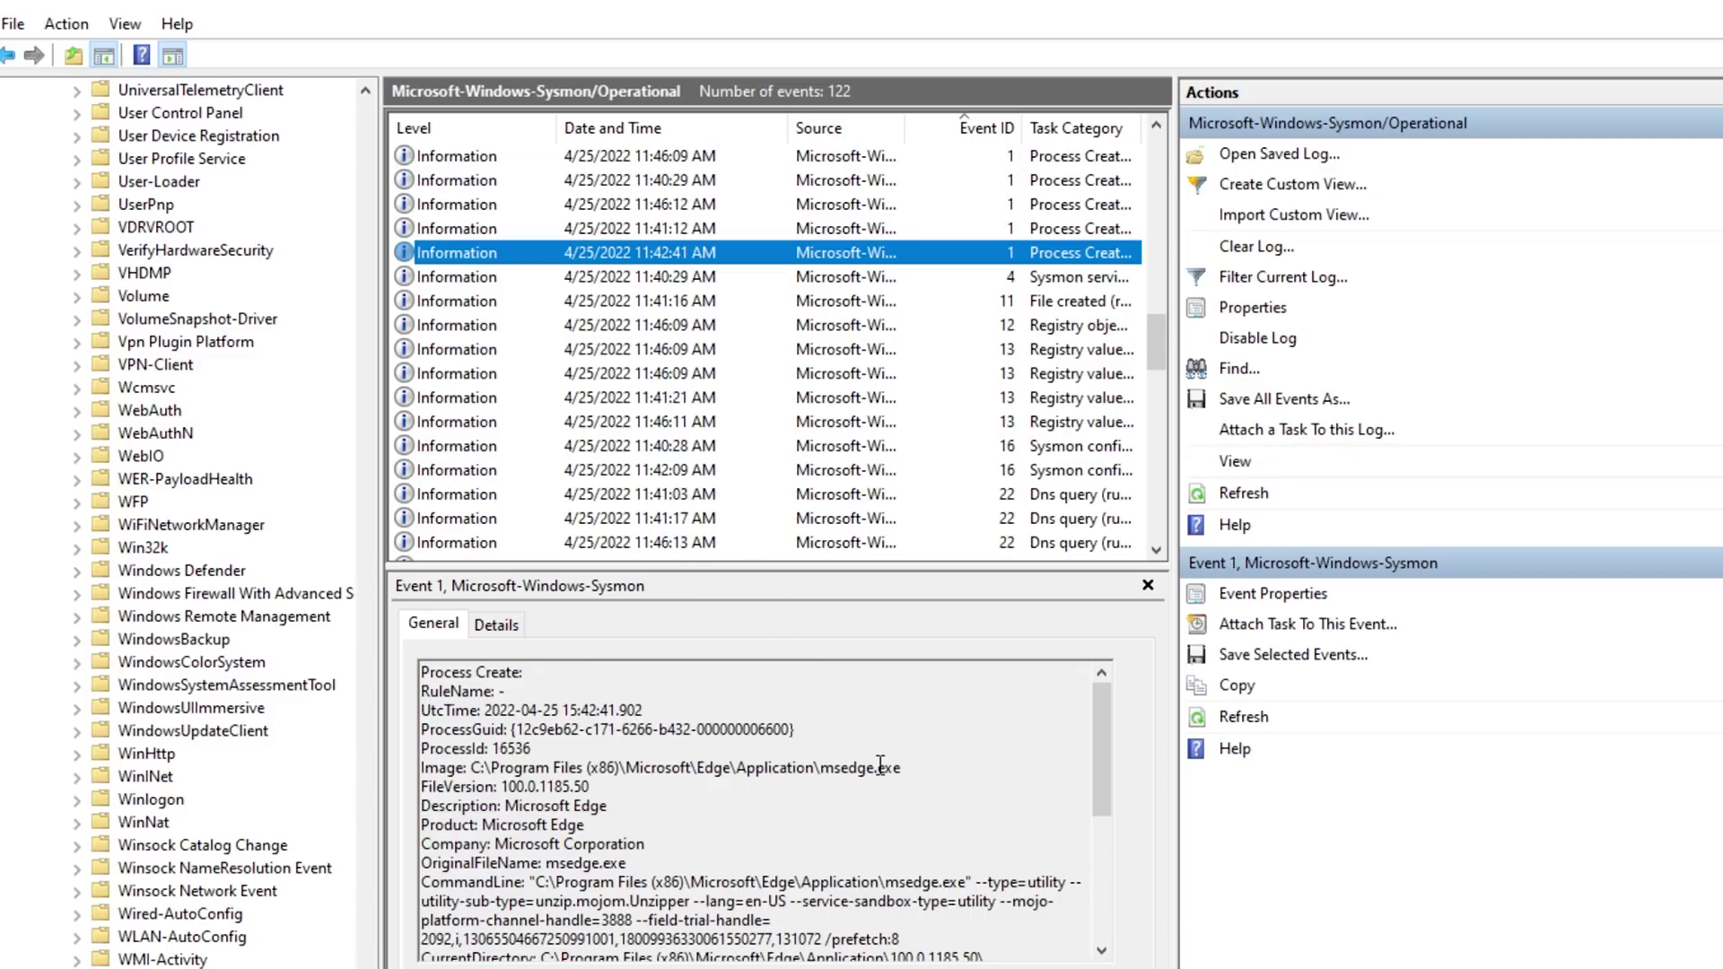
{"action": "left_click", "coordinate": [961, 668]}
Rerun .\Sysmon64.exe -c .\config.xml in the administrator PowerShell to reapply the configuration
{"action": "key", "text": "alt+Tab"}
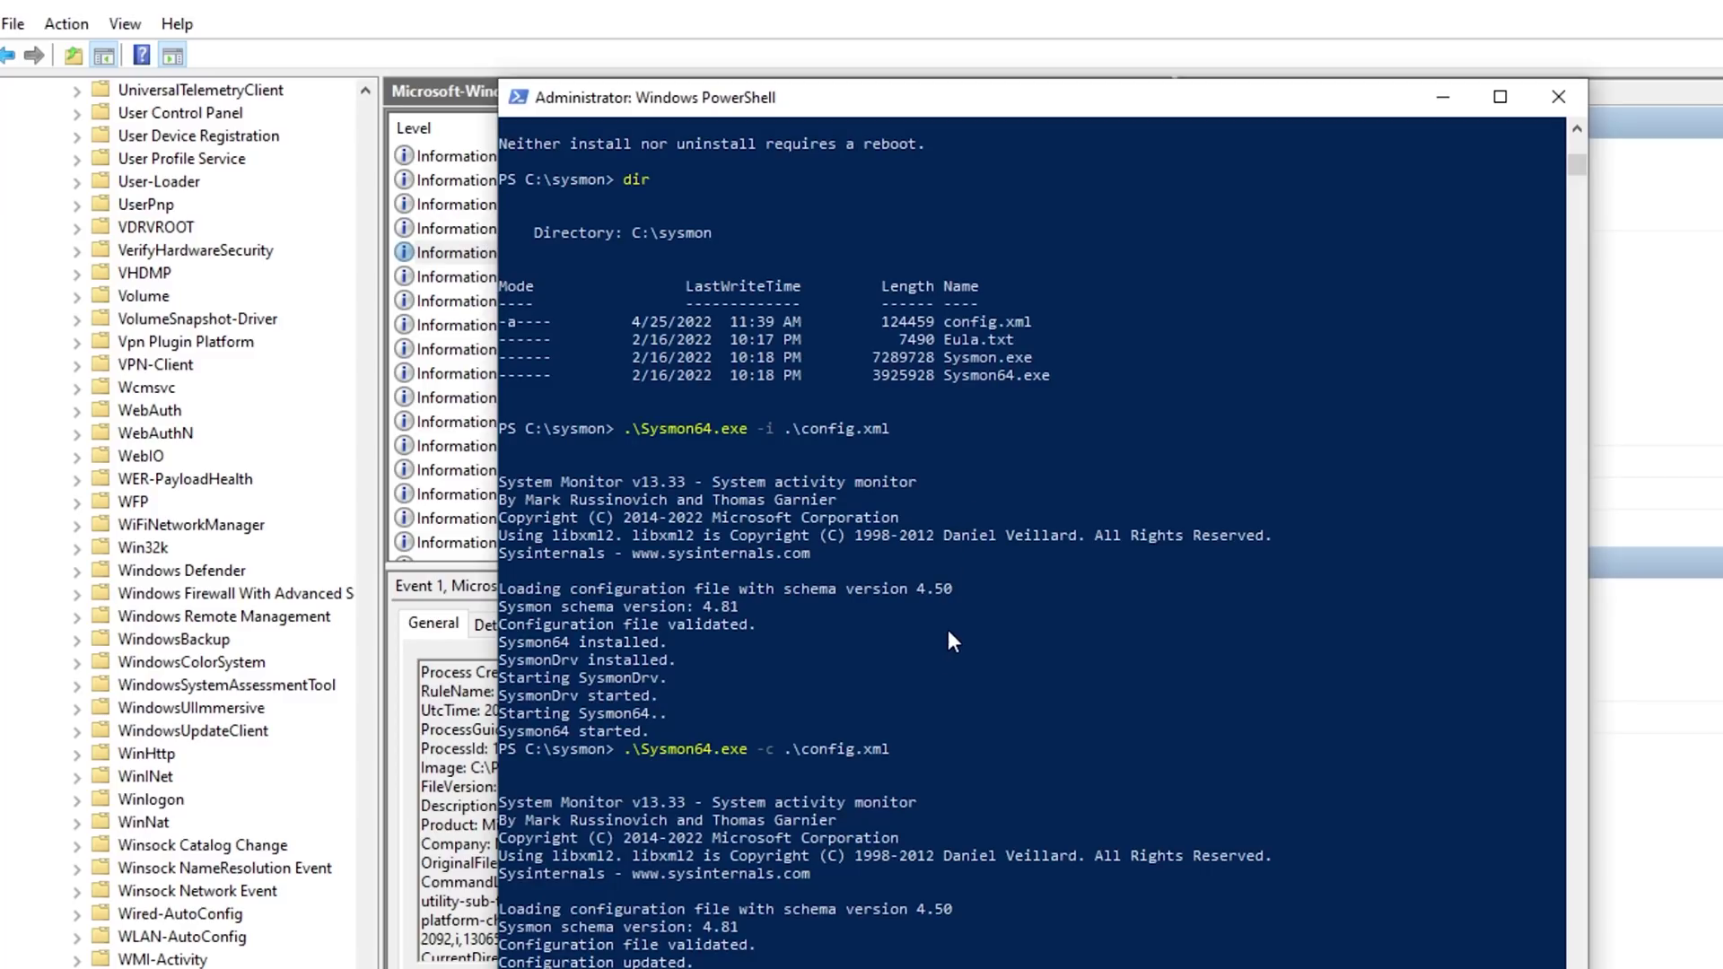
{"action": "key", "text": "Up"}
{"action": "key", "text": "Return"}
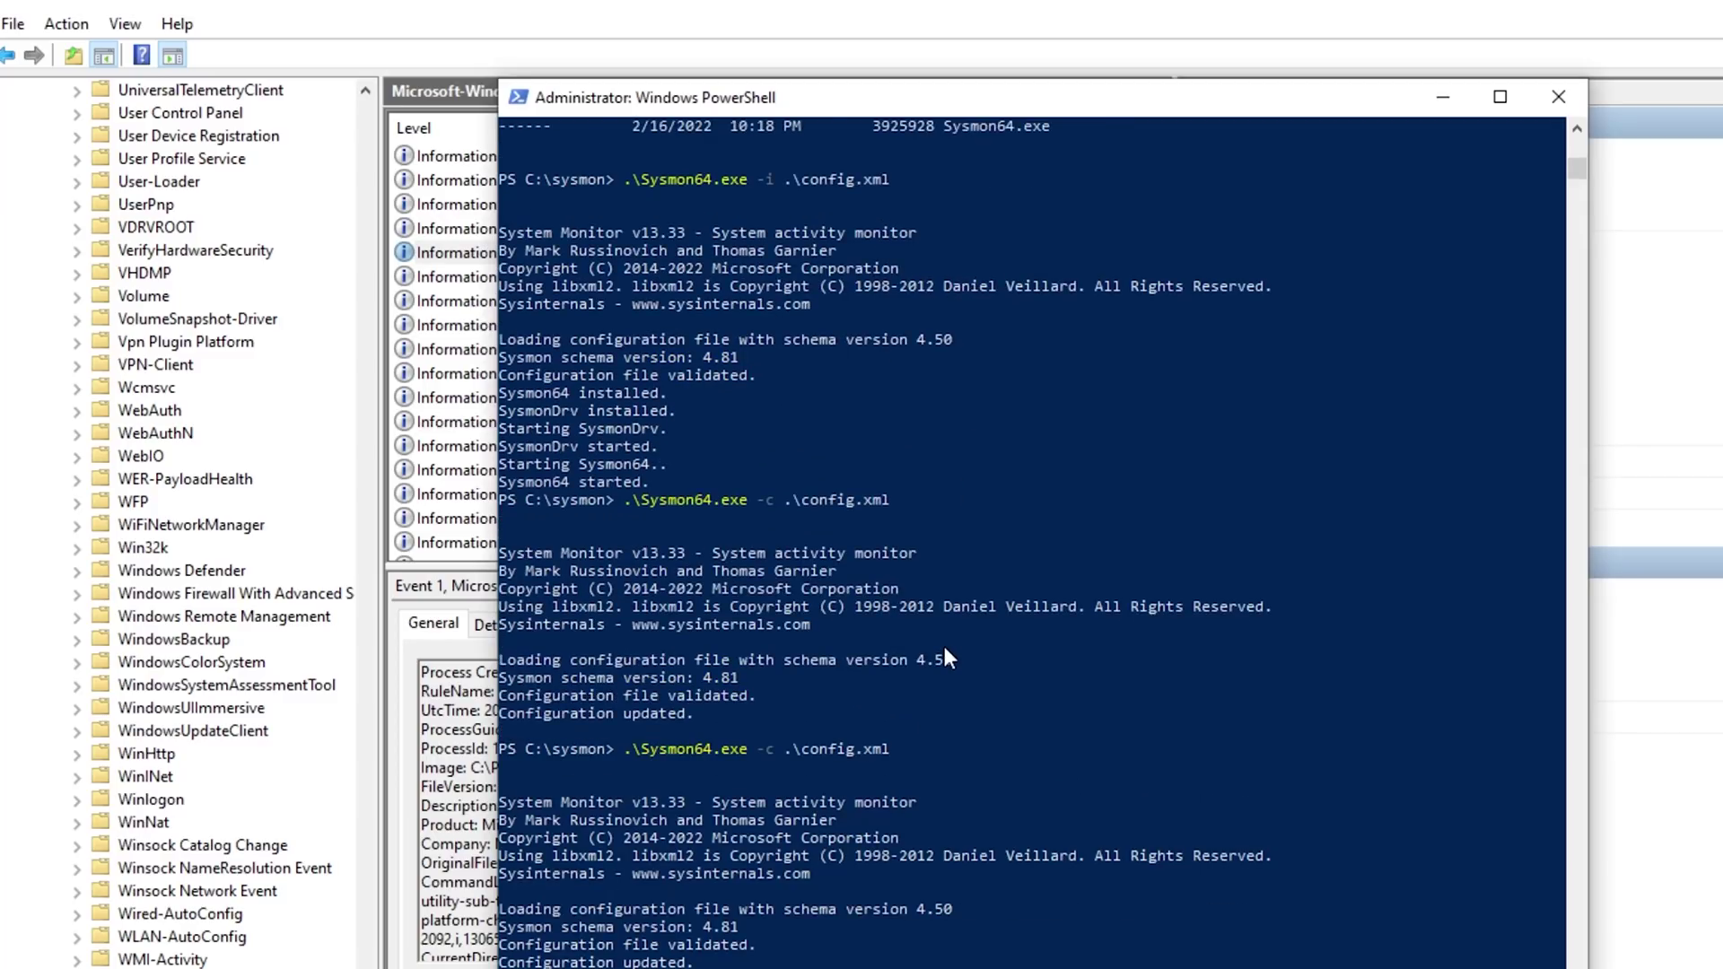
Sort the Sysmon log by Date and Time, newest first, and inspect the Event 16 config change
{"action": "left_click", "coordinate": [753, 27]}
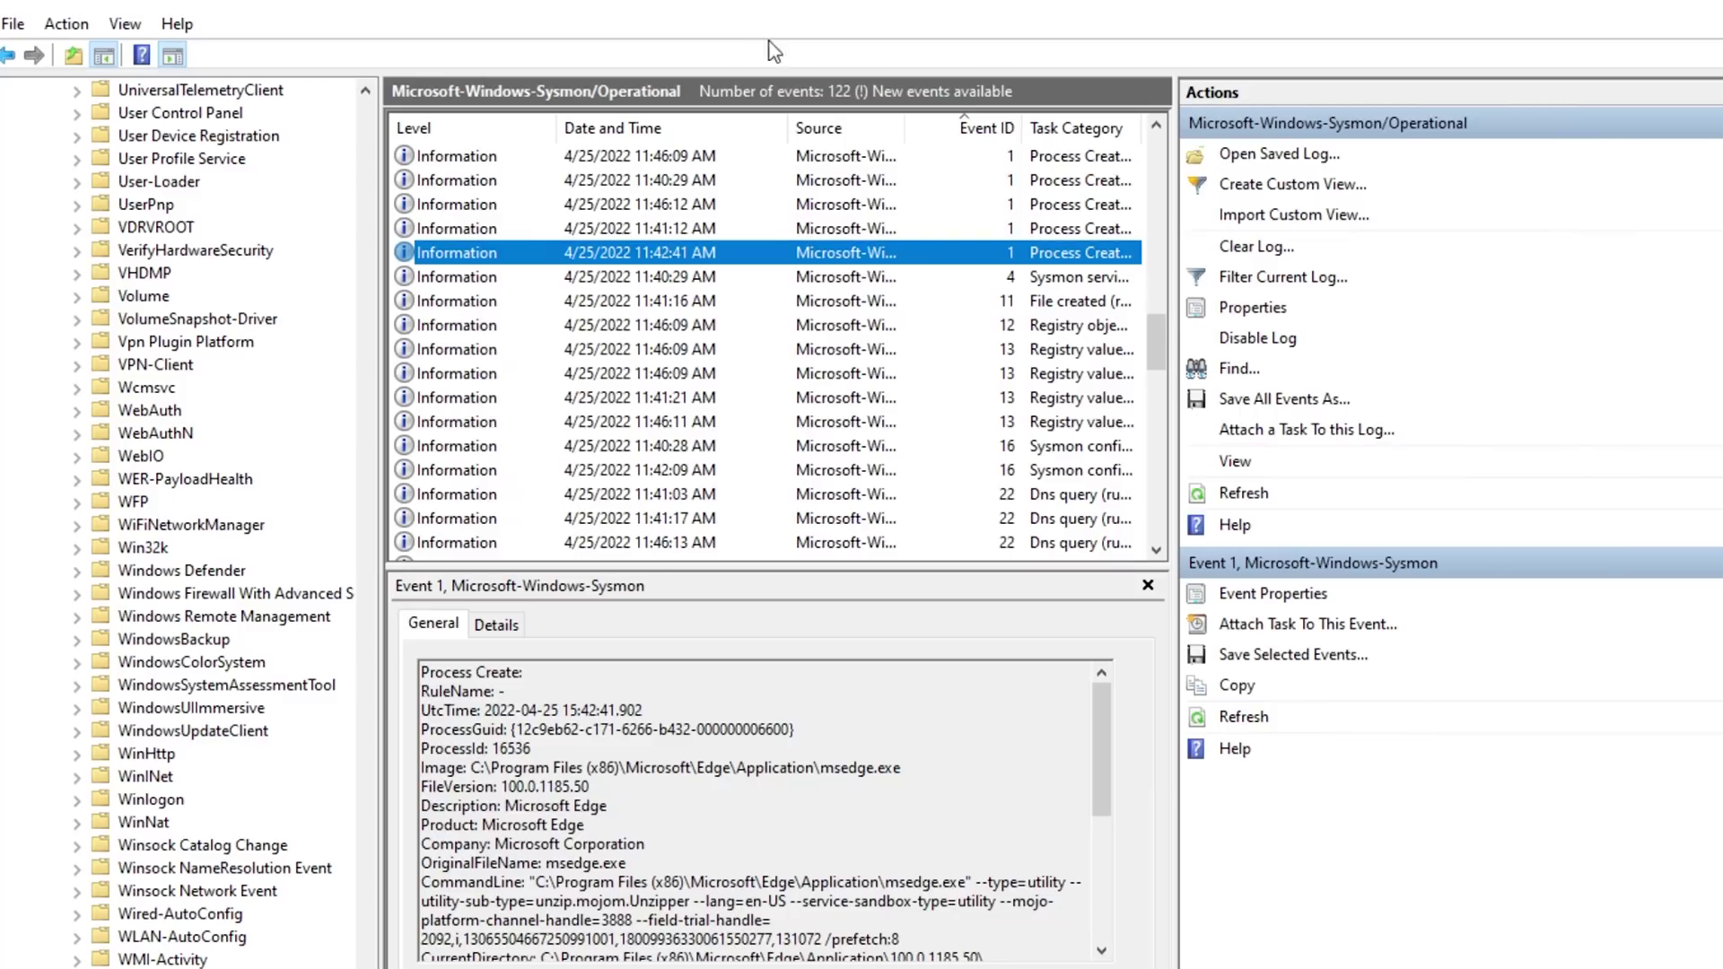
{"action": "left_click", "coordinate": [692, 127]}
{"action": "left_click", "coordinate": [692, 127]}
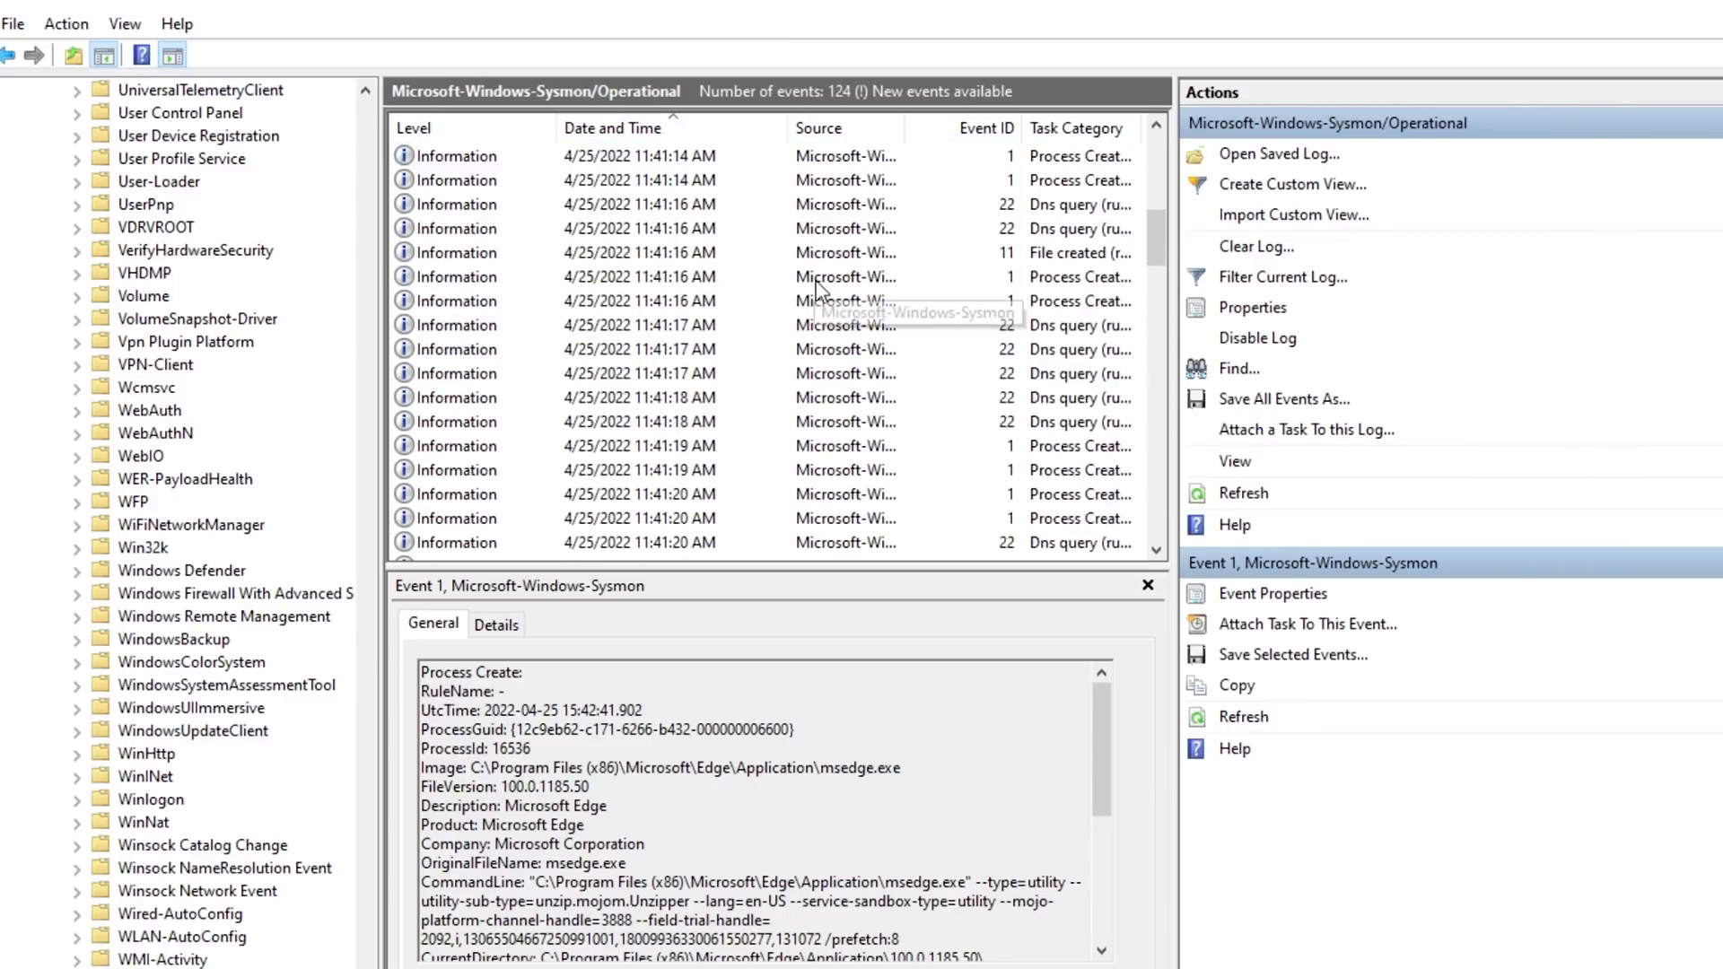
{"action": "left_click", "coordinate": [687, 156]}
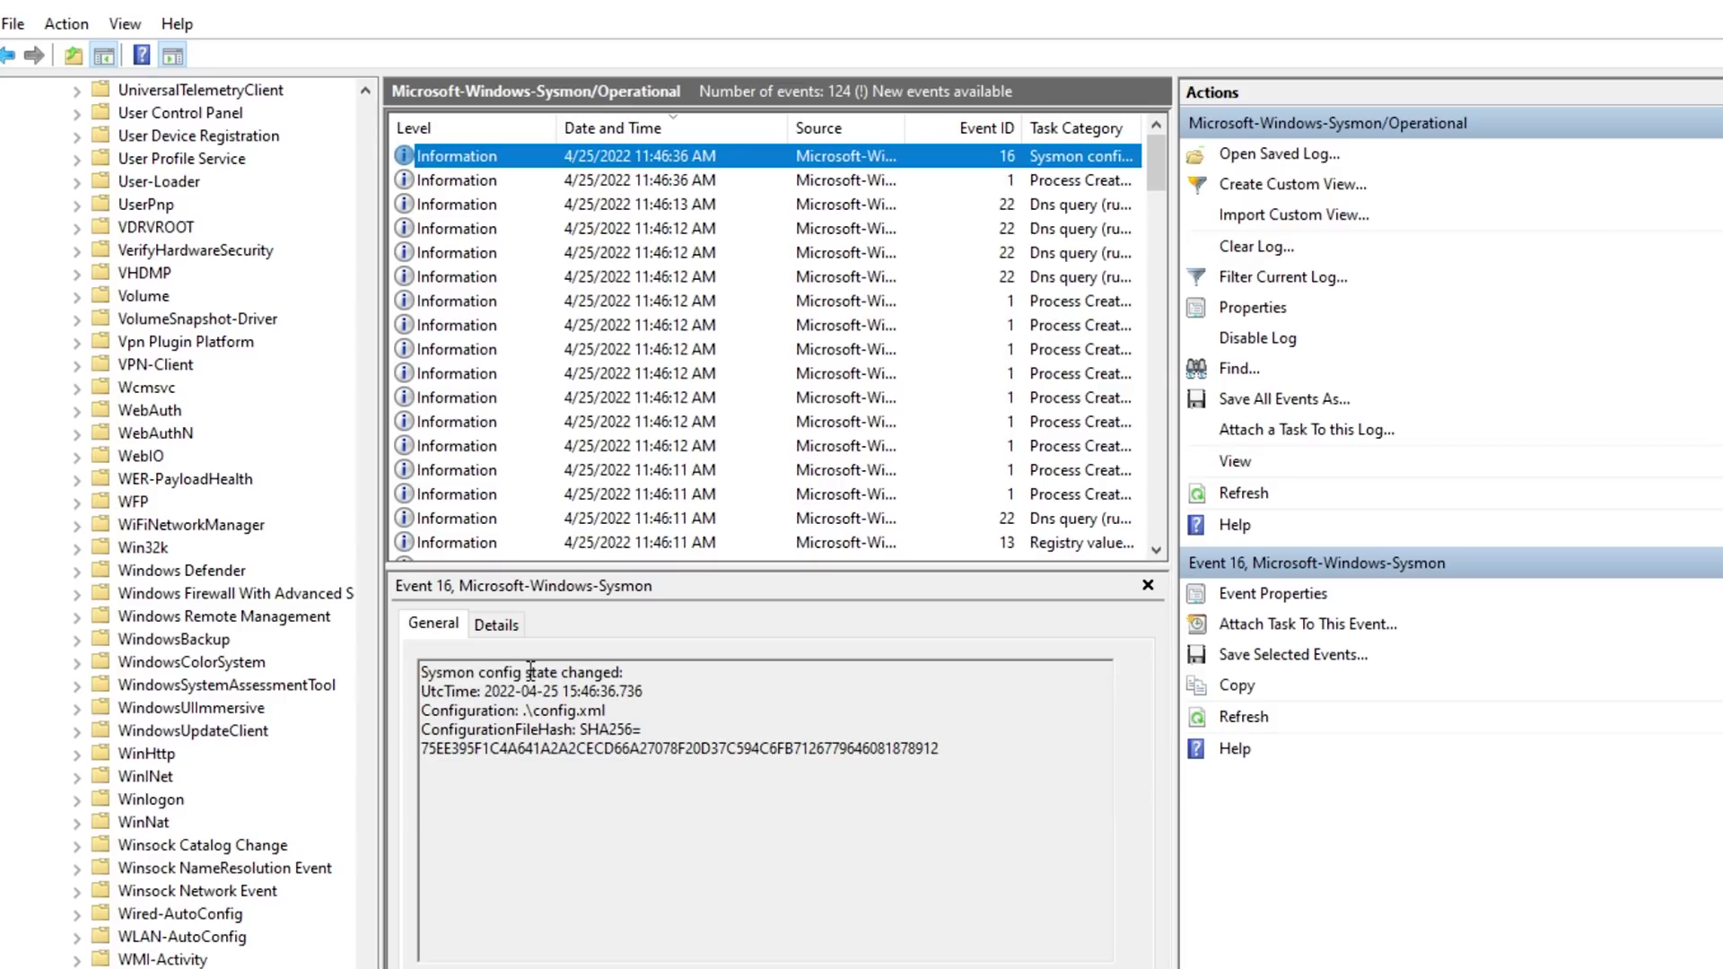
{"action": "left_click_drag", "start_coordinate": [530, 672], "coordinate": [963, 748]}
{"action": "left_click", "coordinate": [665, 158]}
Launch and close Edge, refresh the log, and compare the msedge.exe event's image path and arguments with config.xml
{"action": "key", "text": "super+2"}
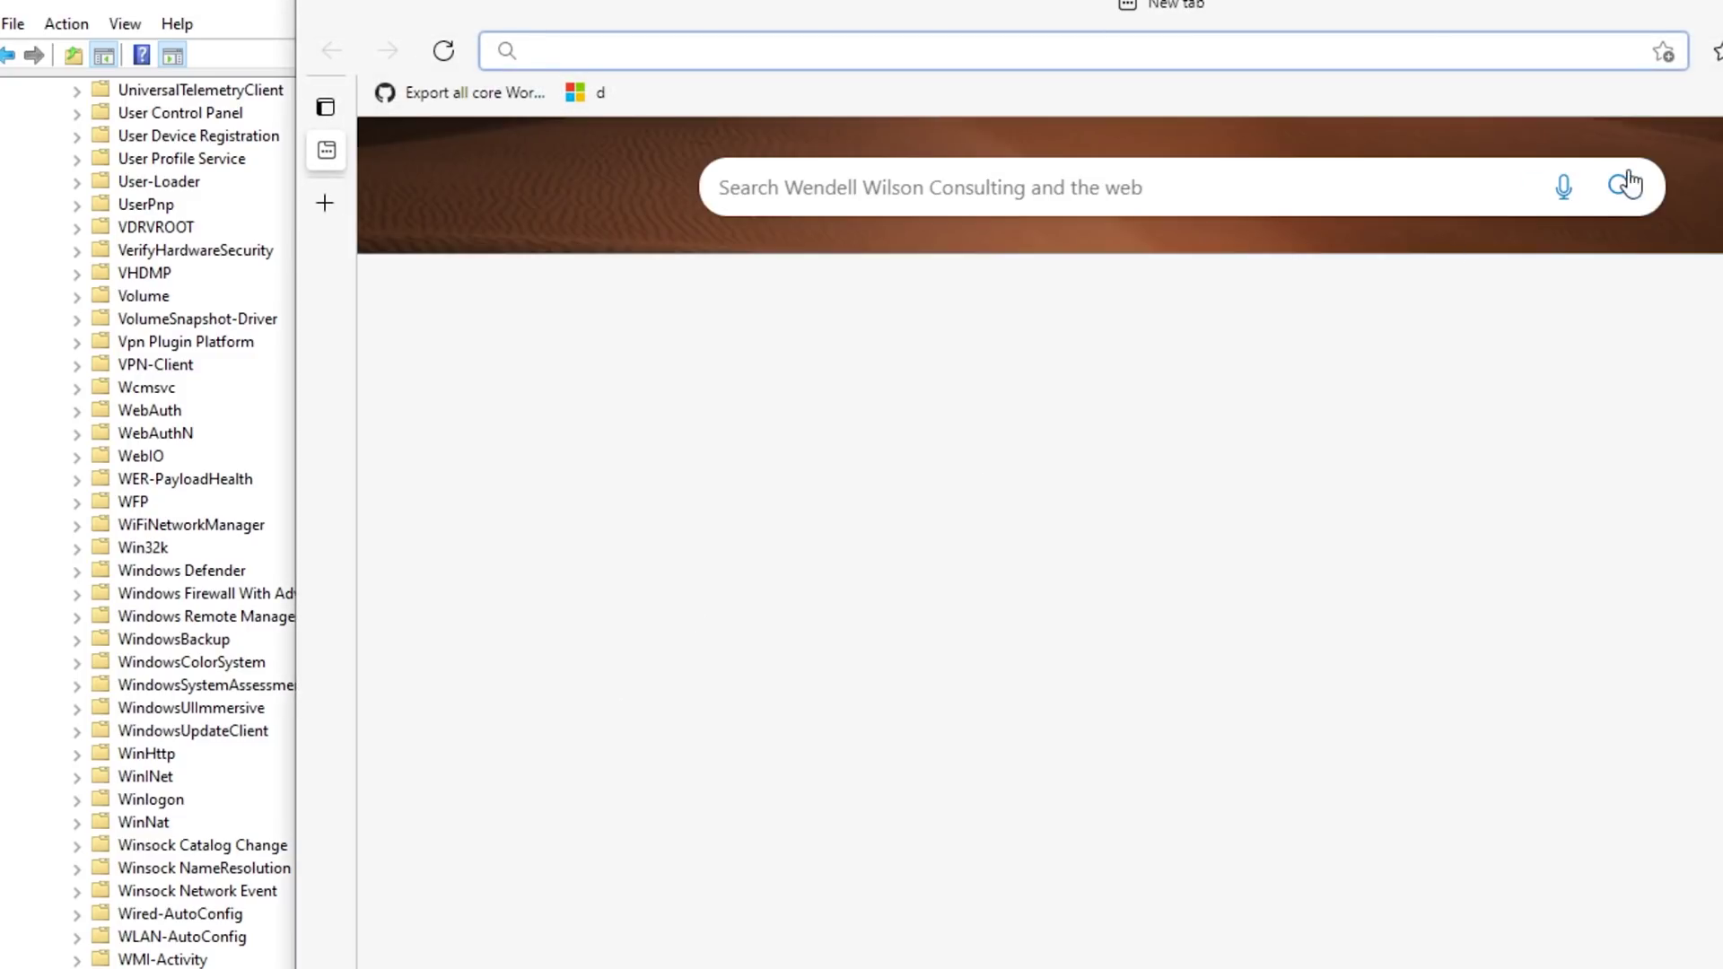
{"action": "key", "text": "super+2"}
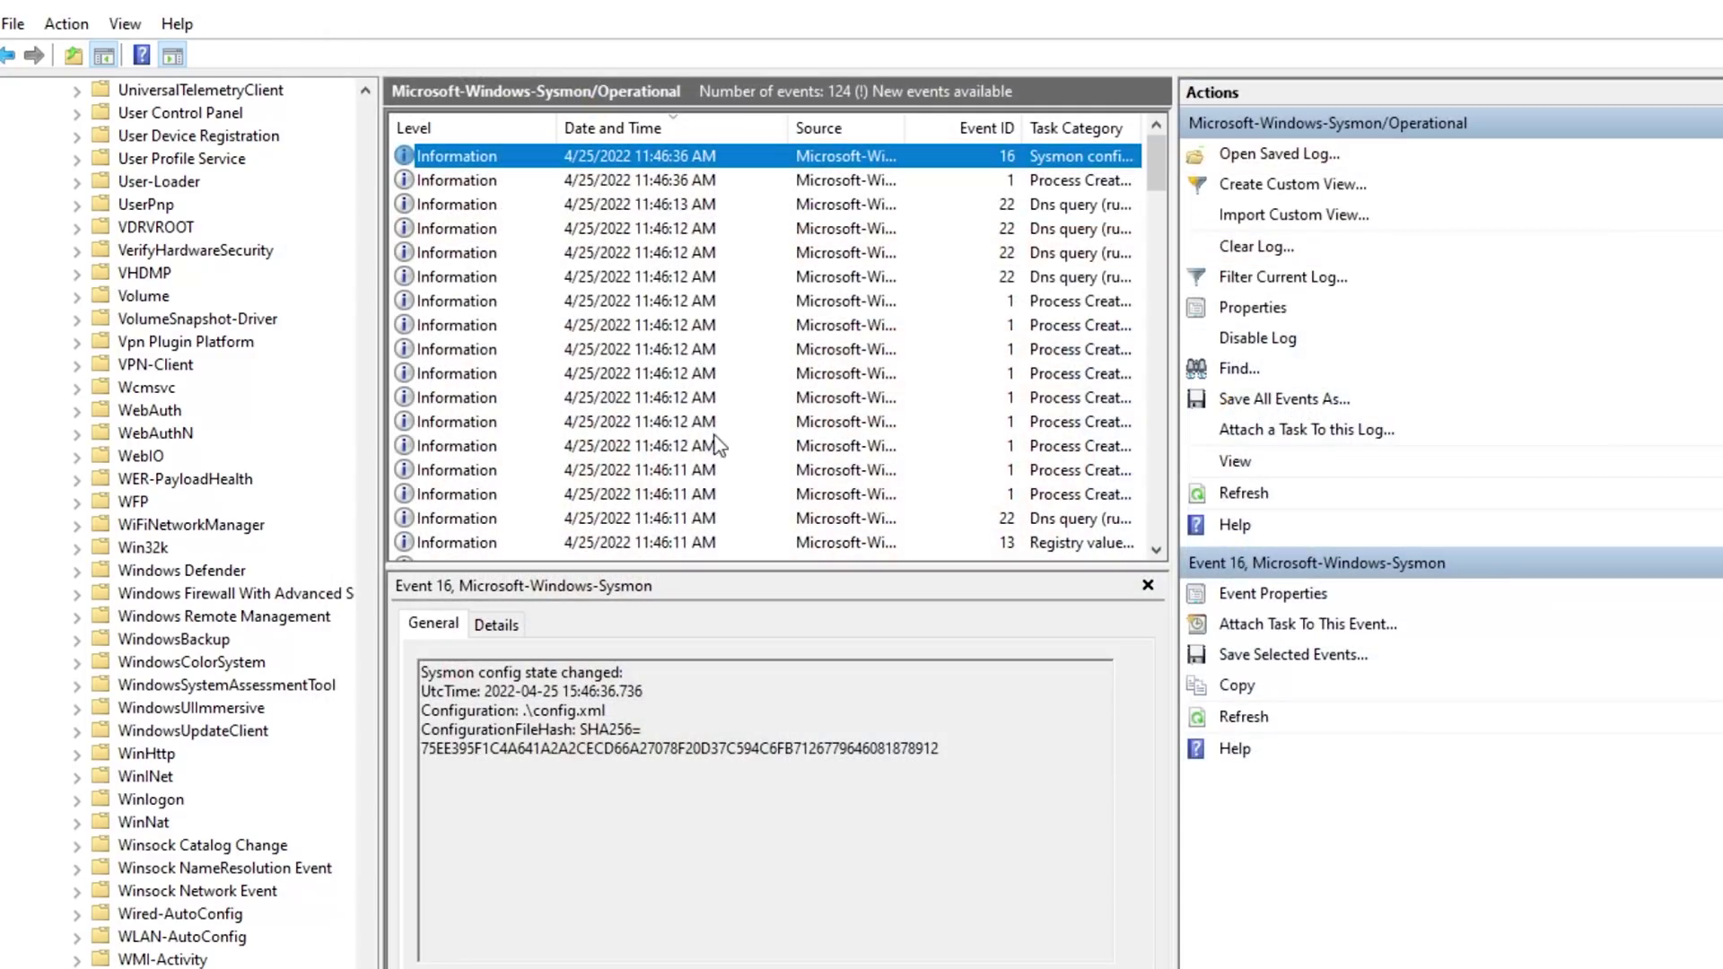
{"action": "key", "text": "F5"}
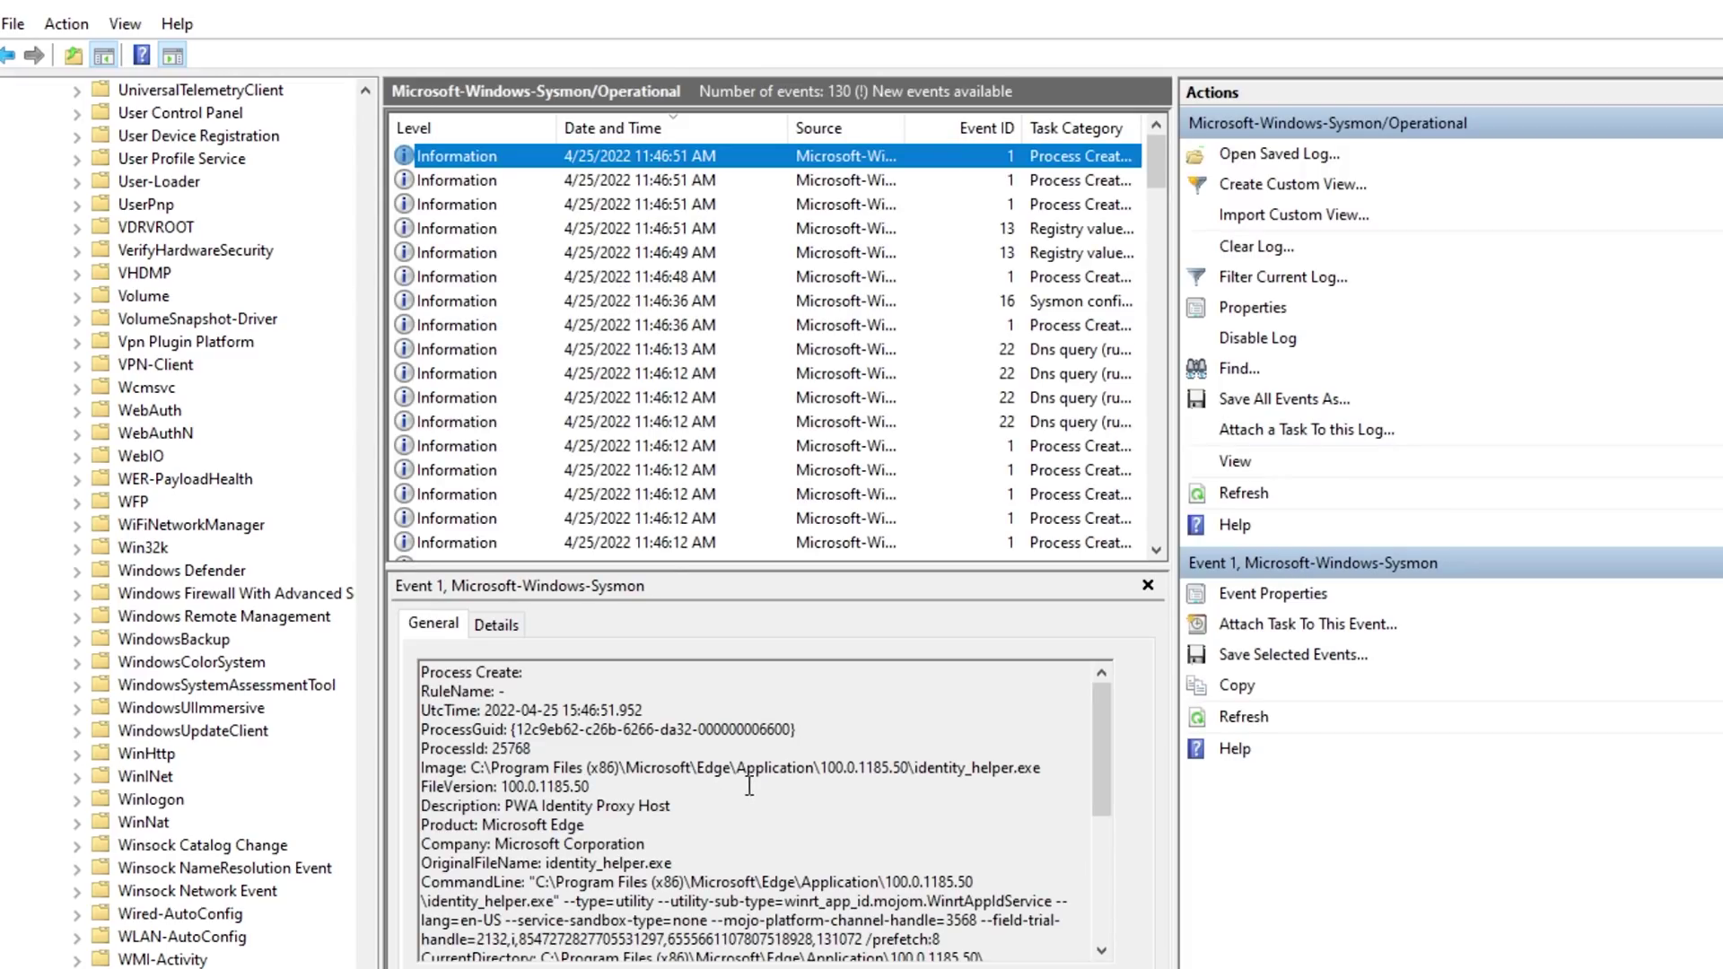
{"action": "left_click", "coordinate": [717, 184]}
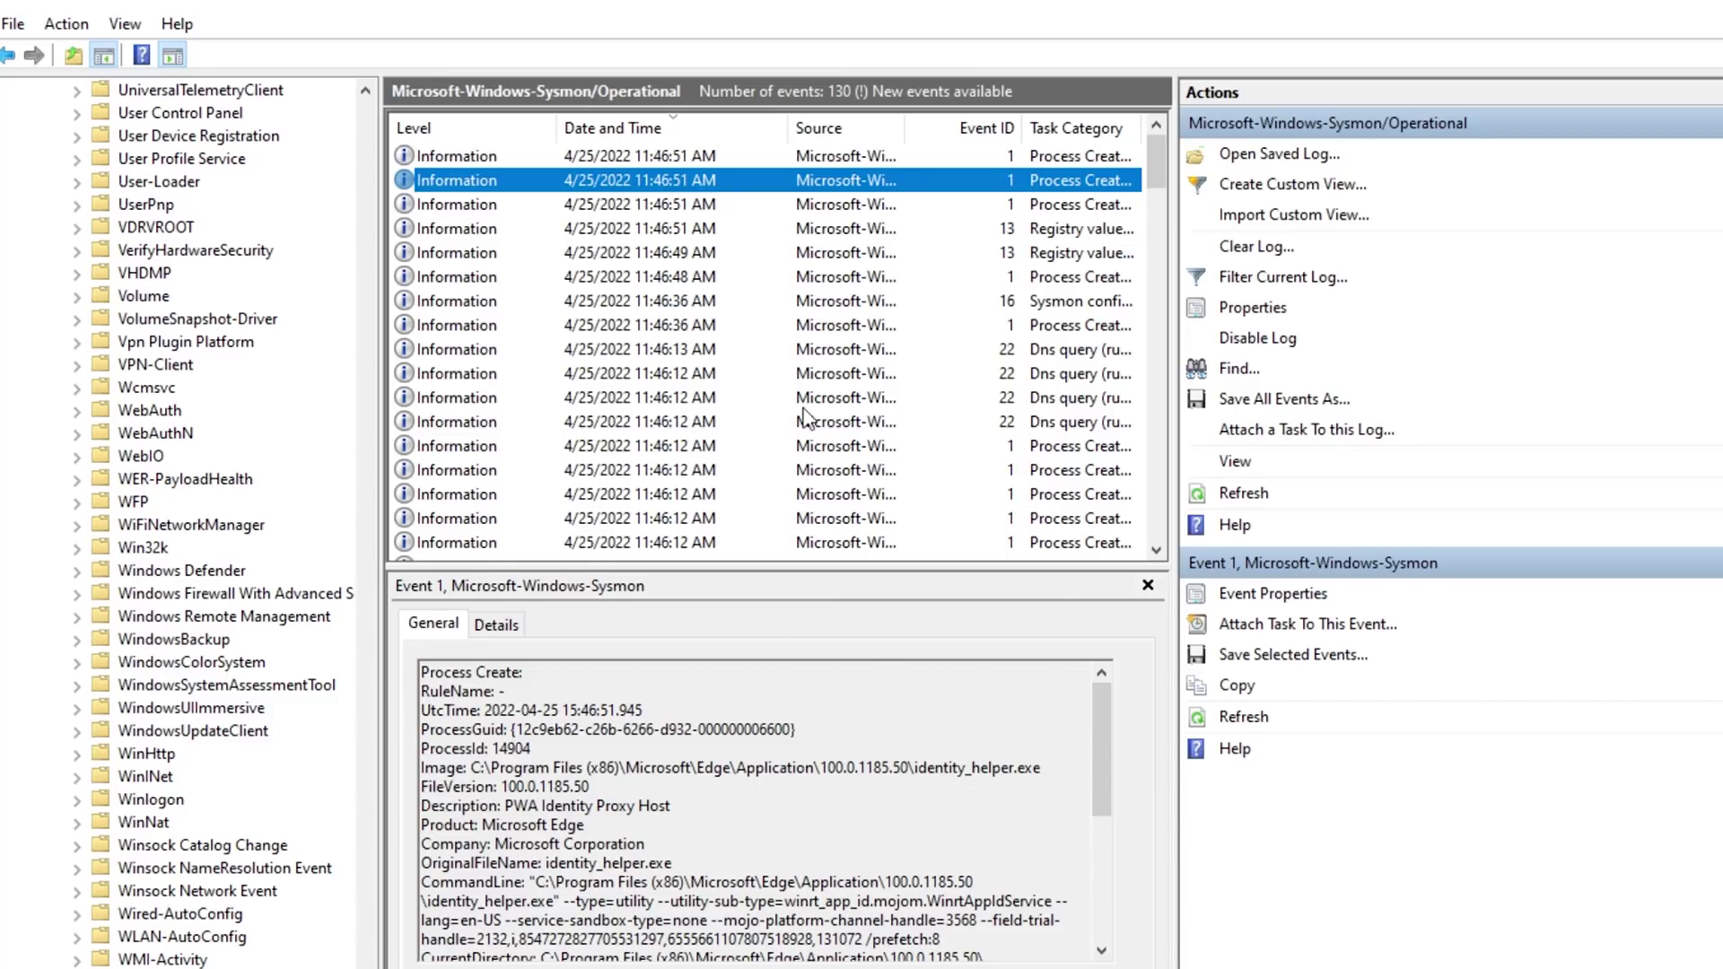
{"action": "left_click", "coordinate": [701, 205]}
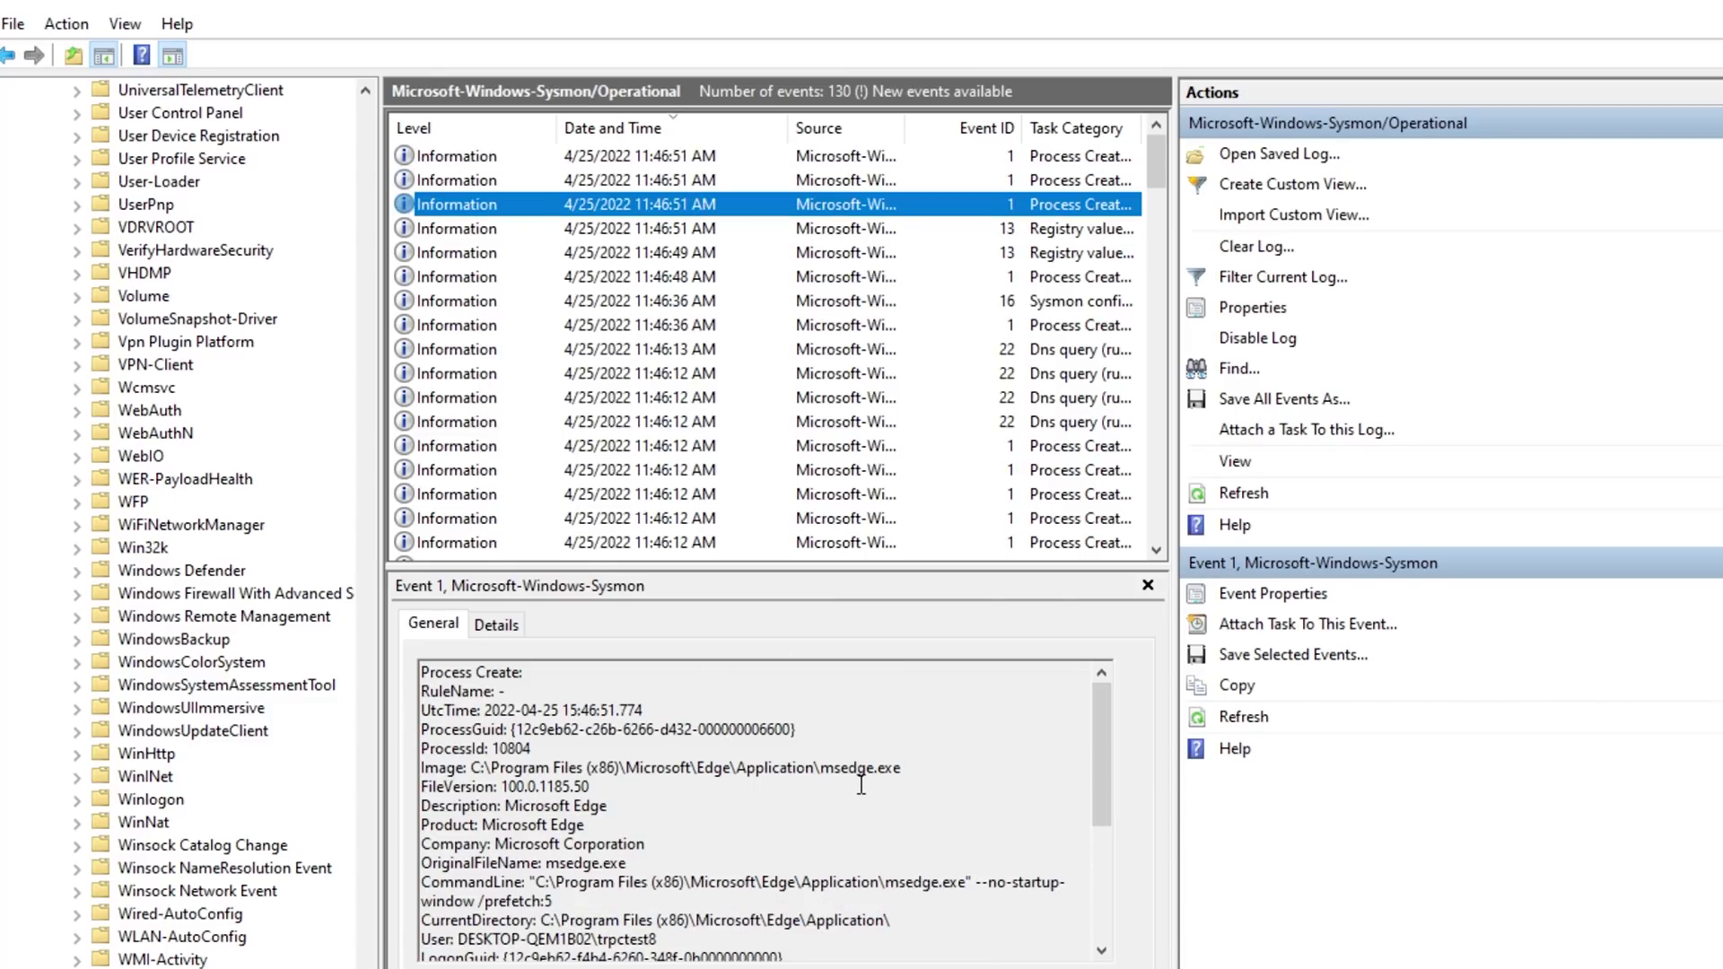
{"action": "left_click_drag", "start_coordinate": [931, 765], "coordinate": [729, 767]}
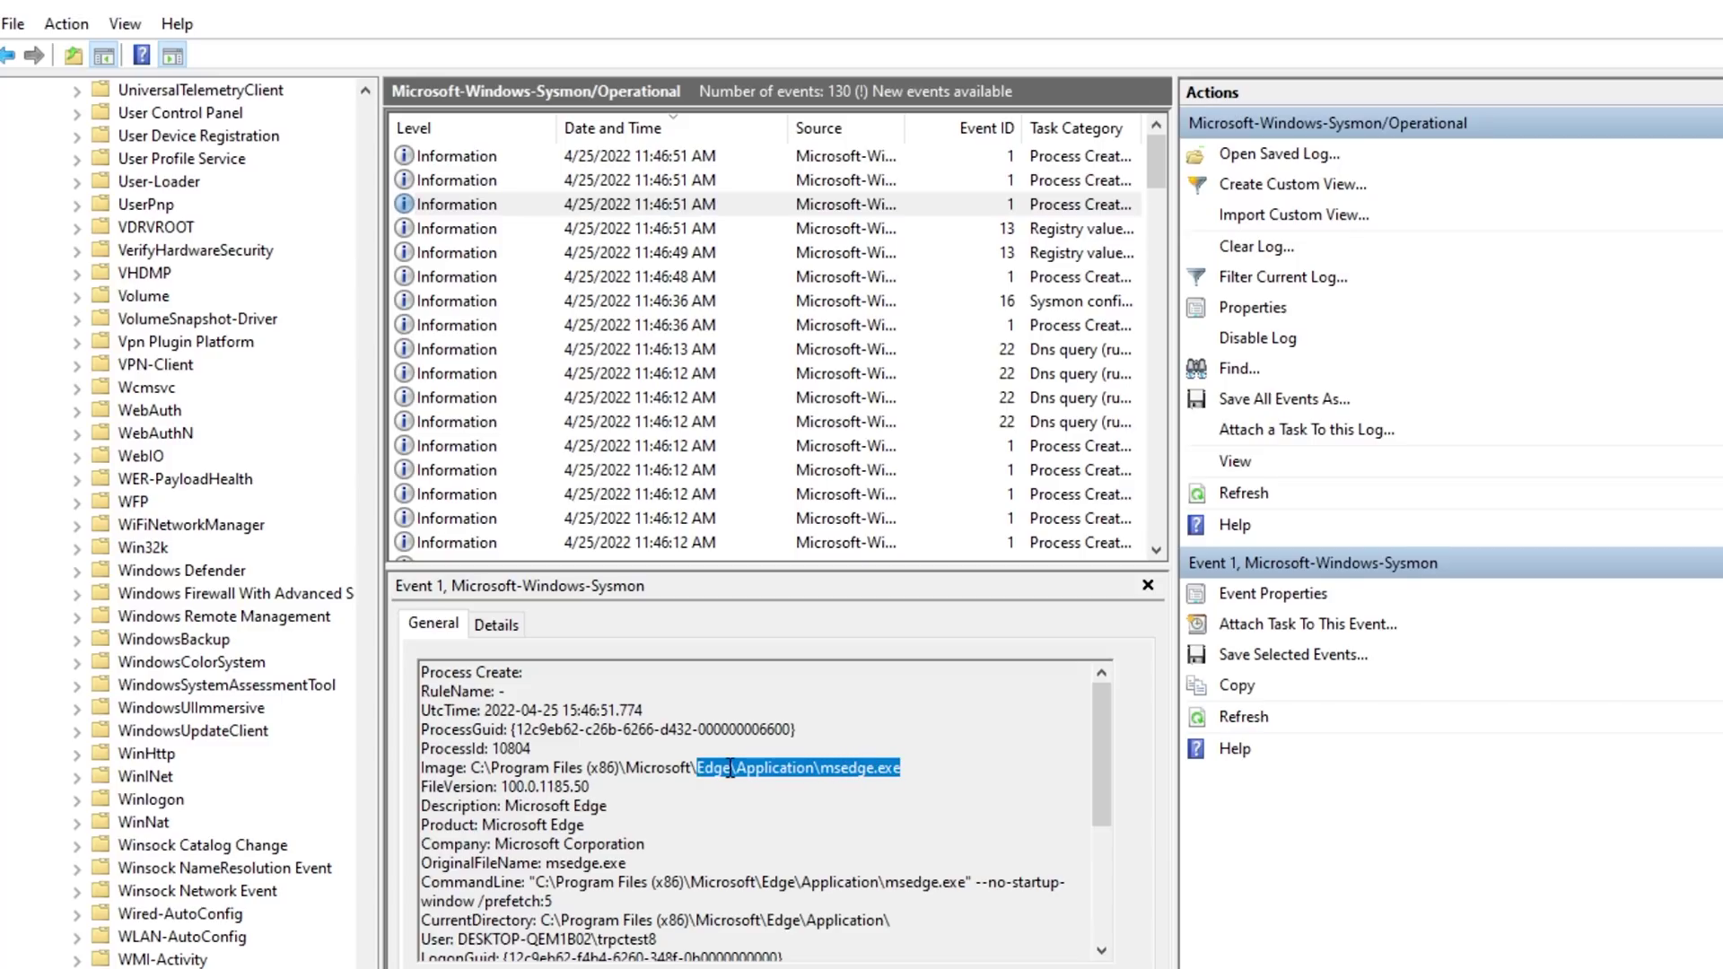
{"action": "left_click_drag", "start_coordinate": [1069, 882], "coordinate": [959, 884]}
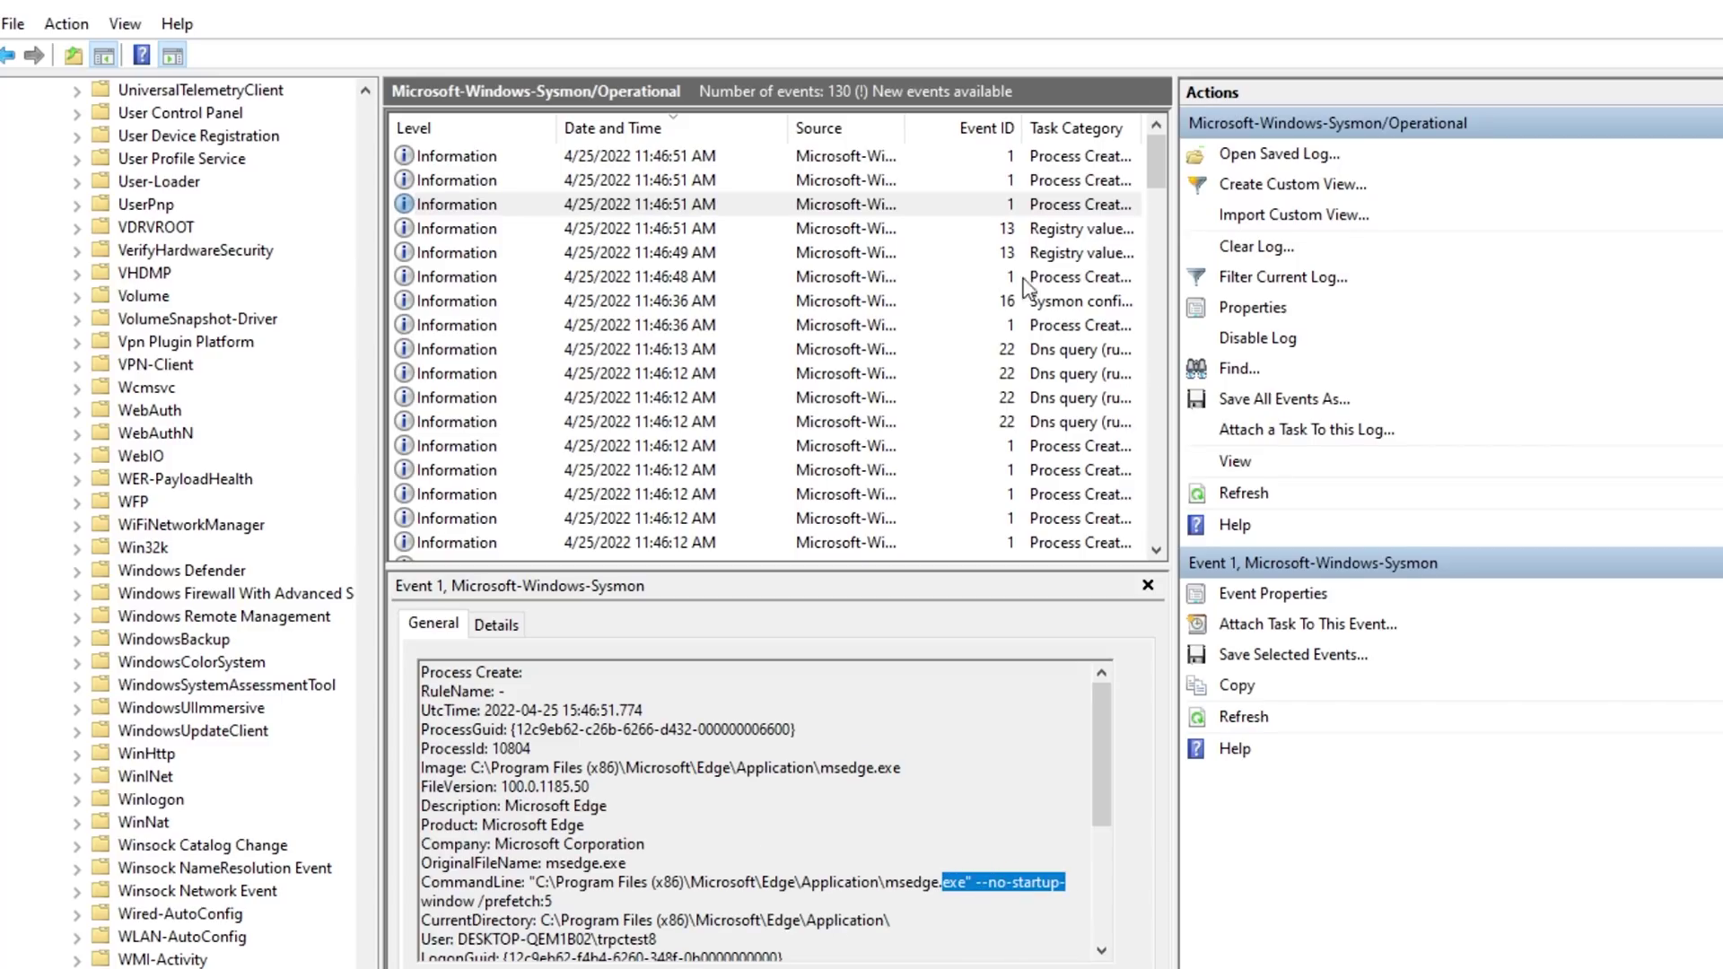
{"action": "key", "text": "alt+Tab"}
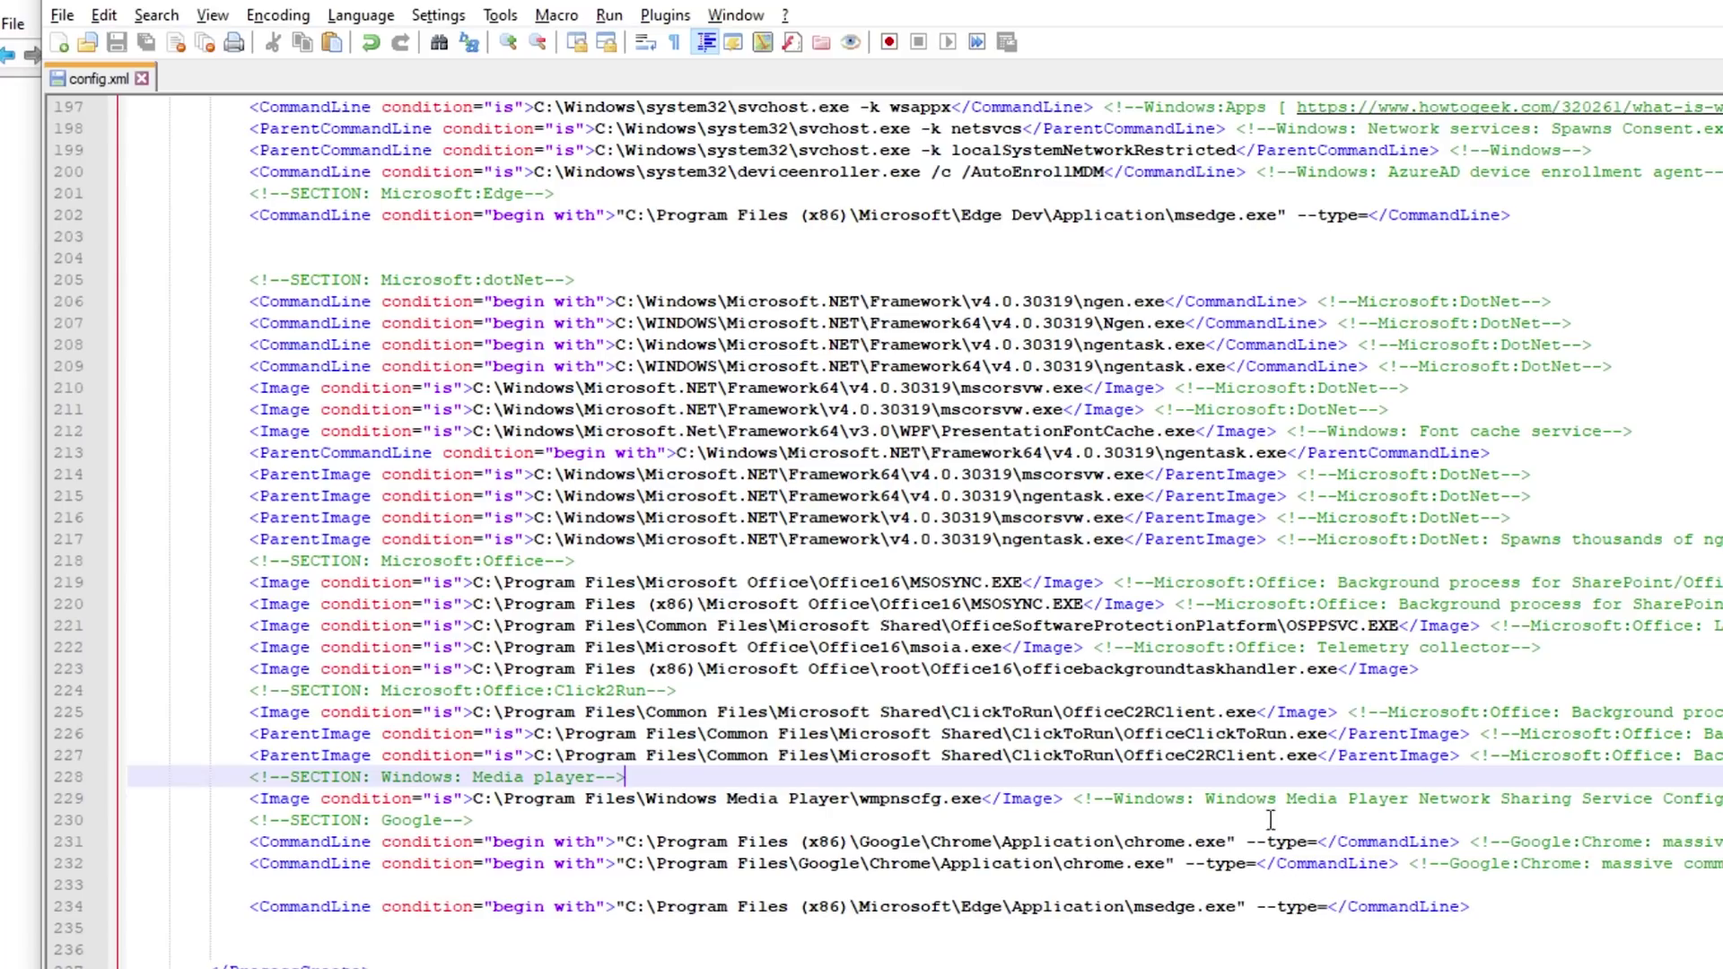
{"action": "key", "text": "alt+Tab"}
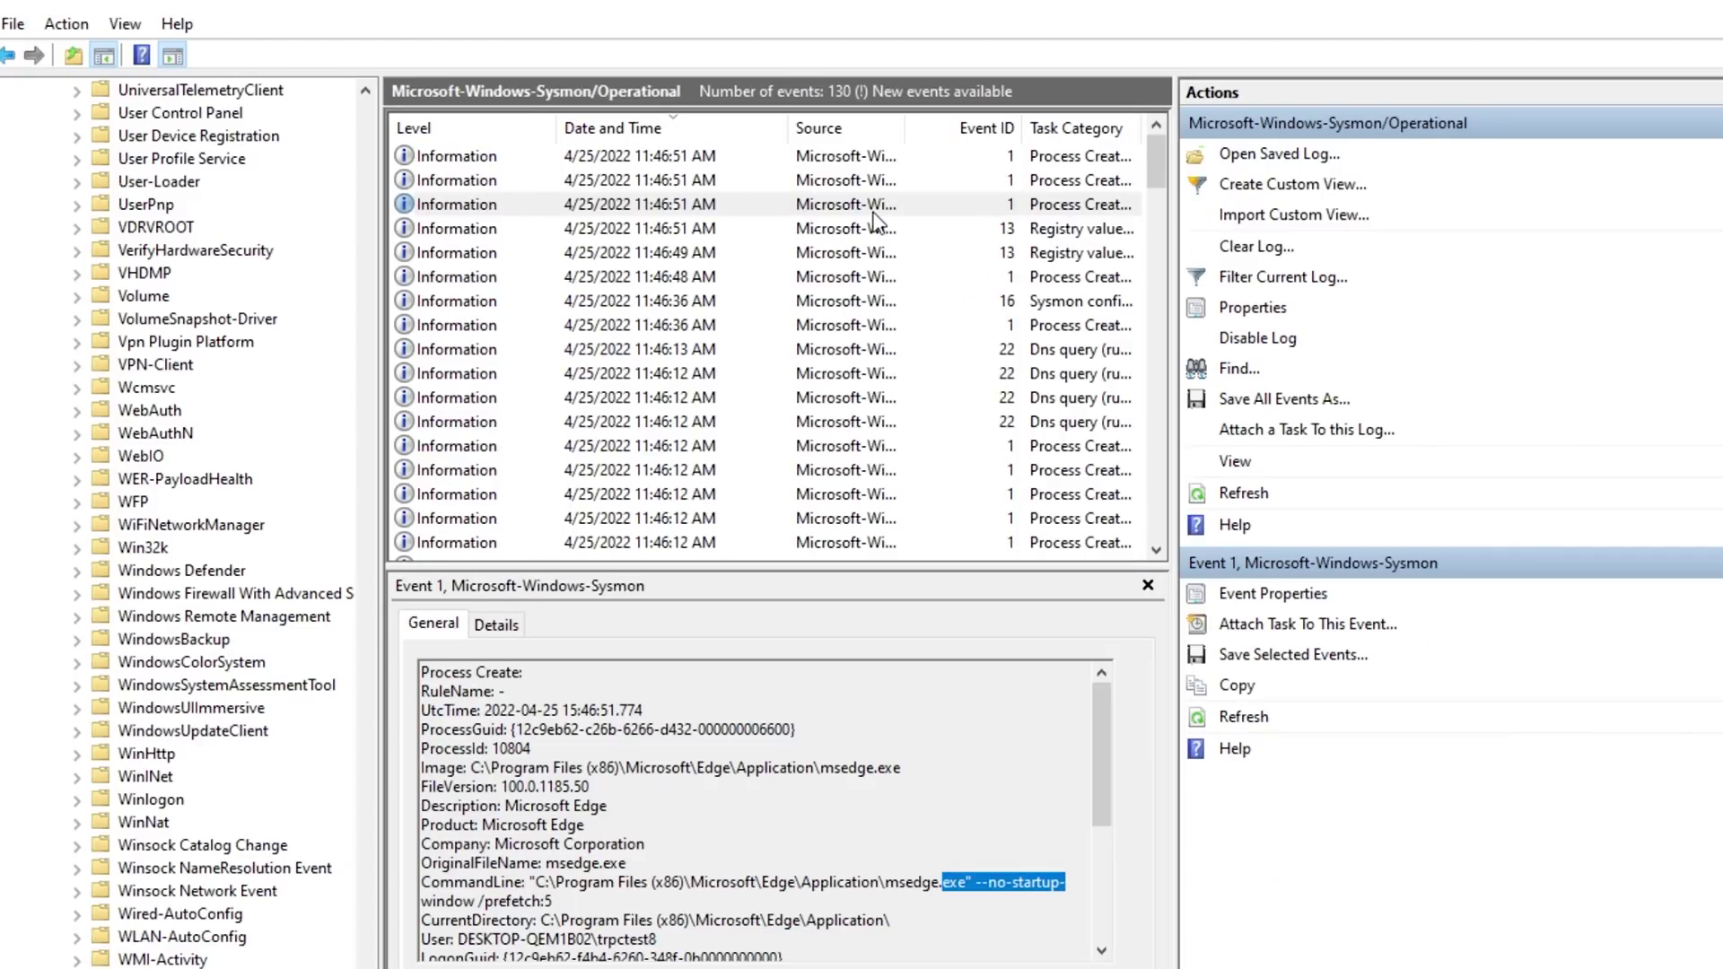
Review the 11:46:51 AM events, including identity_helper.exe's ParentImage, against the msedge.exe rule line in config.xml
{"action": "left_click", "coordinate": [874, 212]}
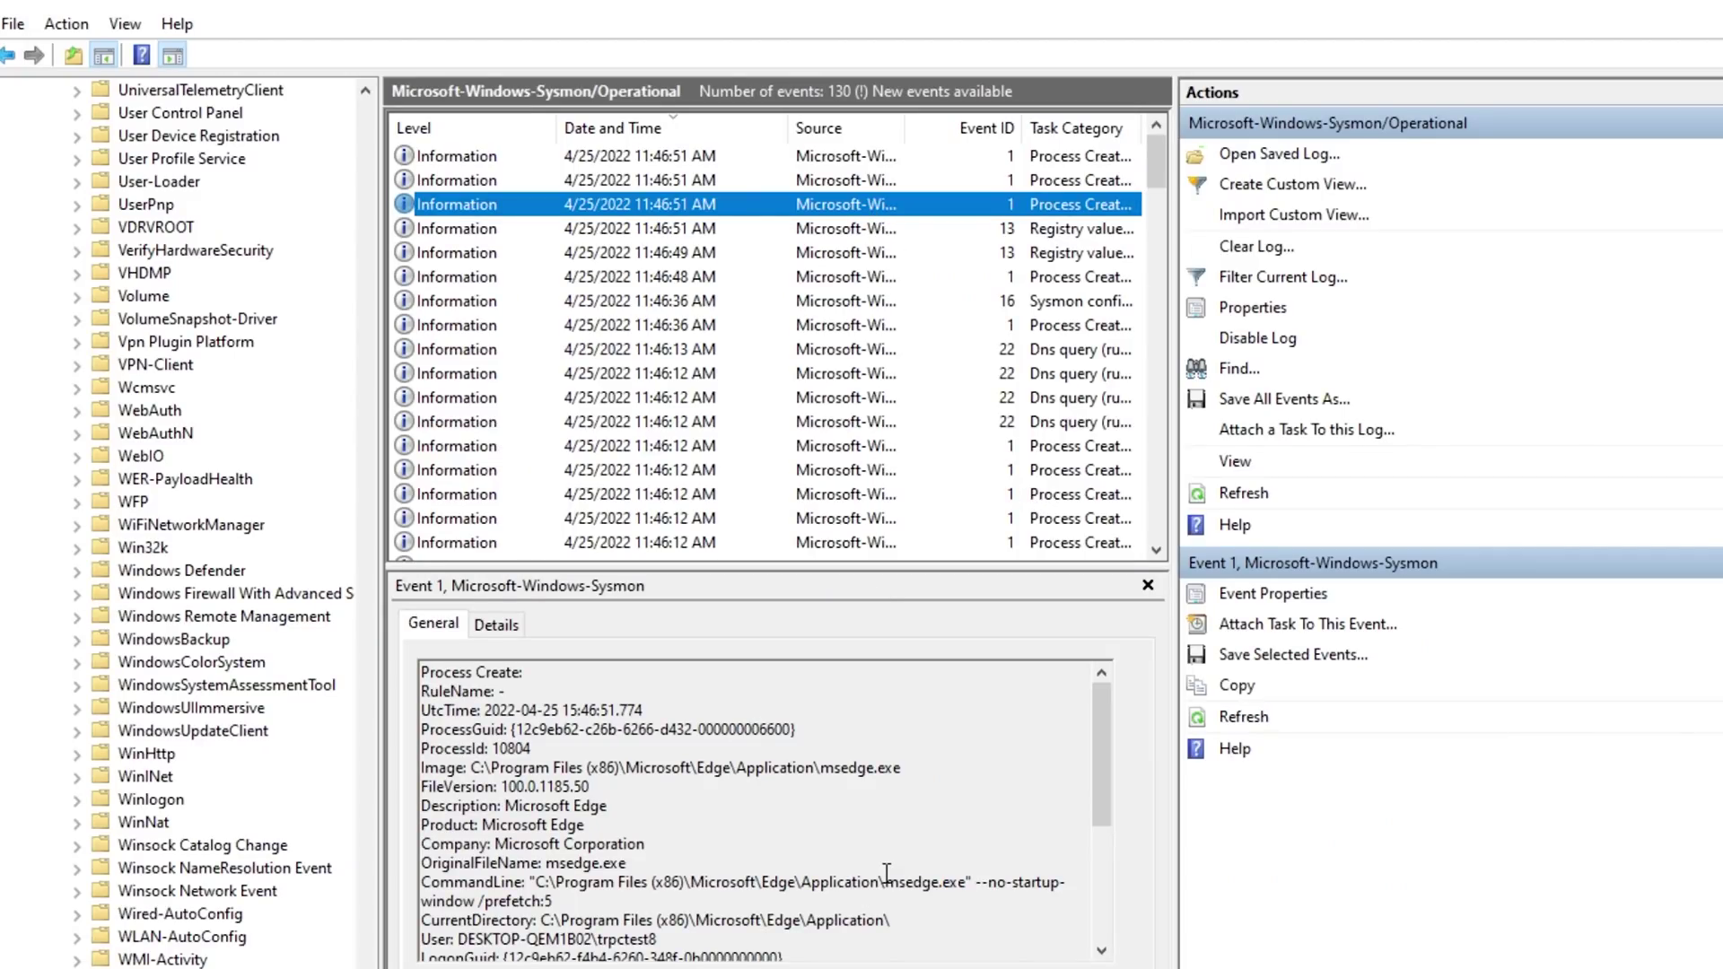
{"action": "left_click", "coordinate": [833, 183]}
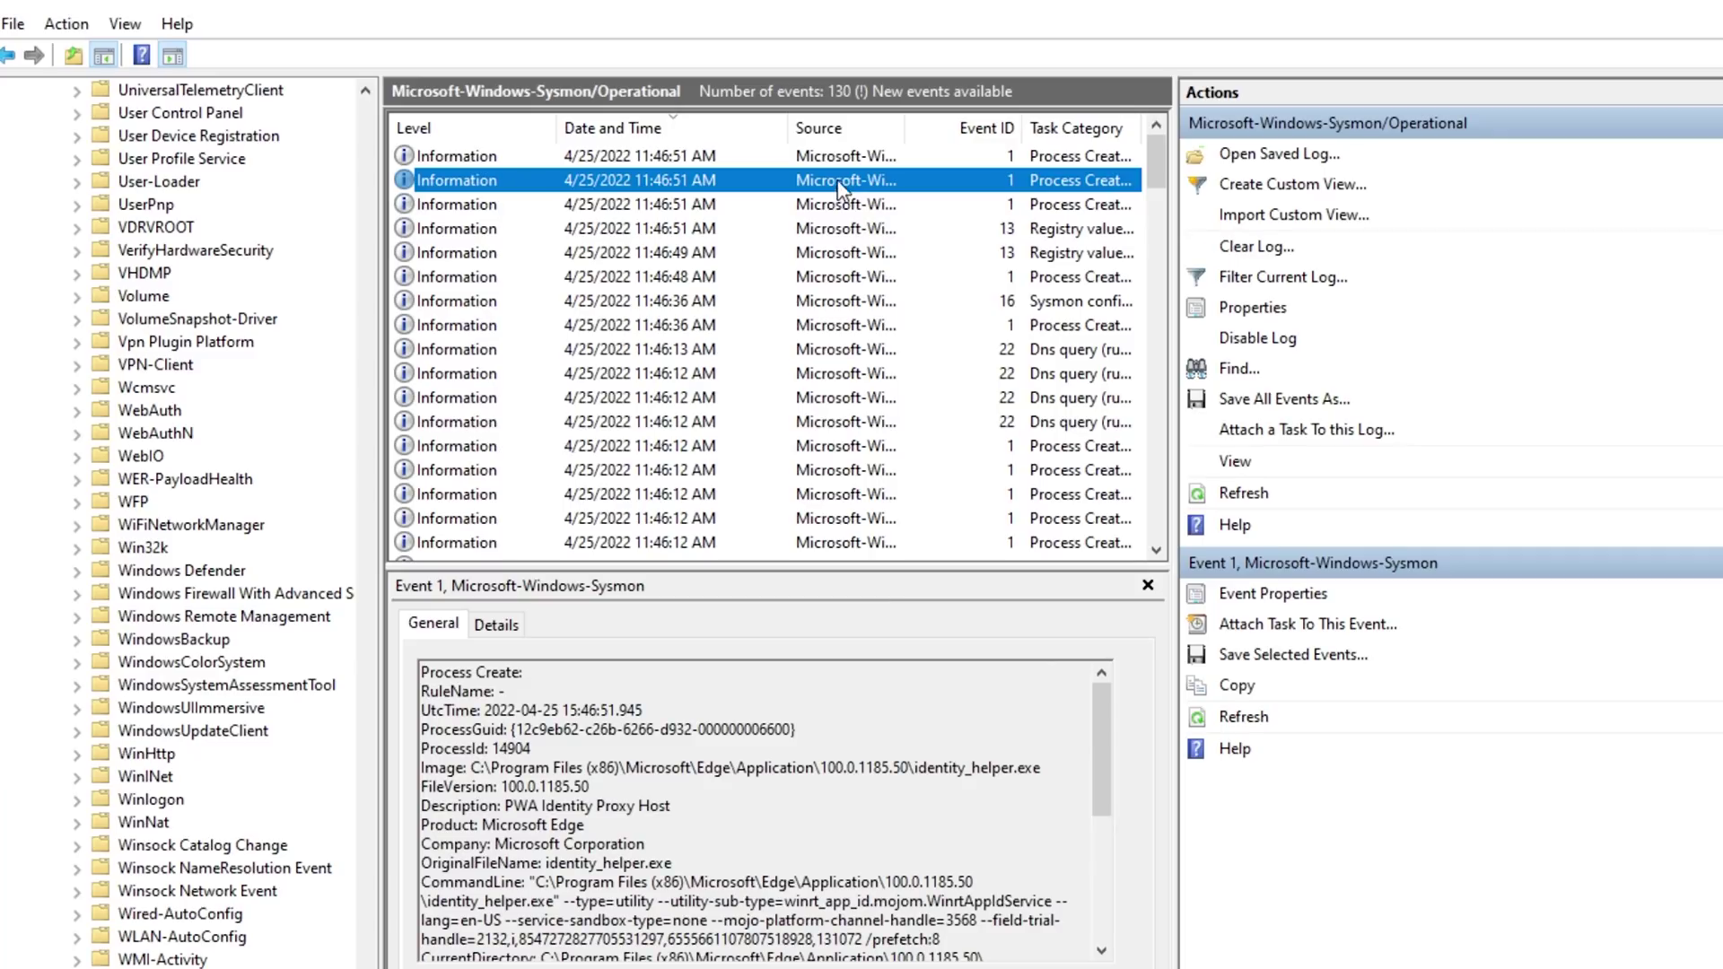
{"action": "left_click", "coordinate": [839, 159]}
{"action": "left_click", "coordinate": [847, 179]}
{"action": "left_click", "coordinate": [852, 204]}
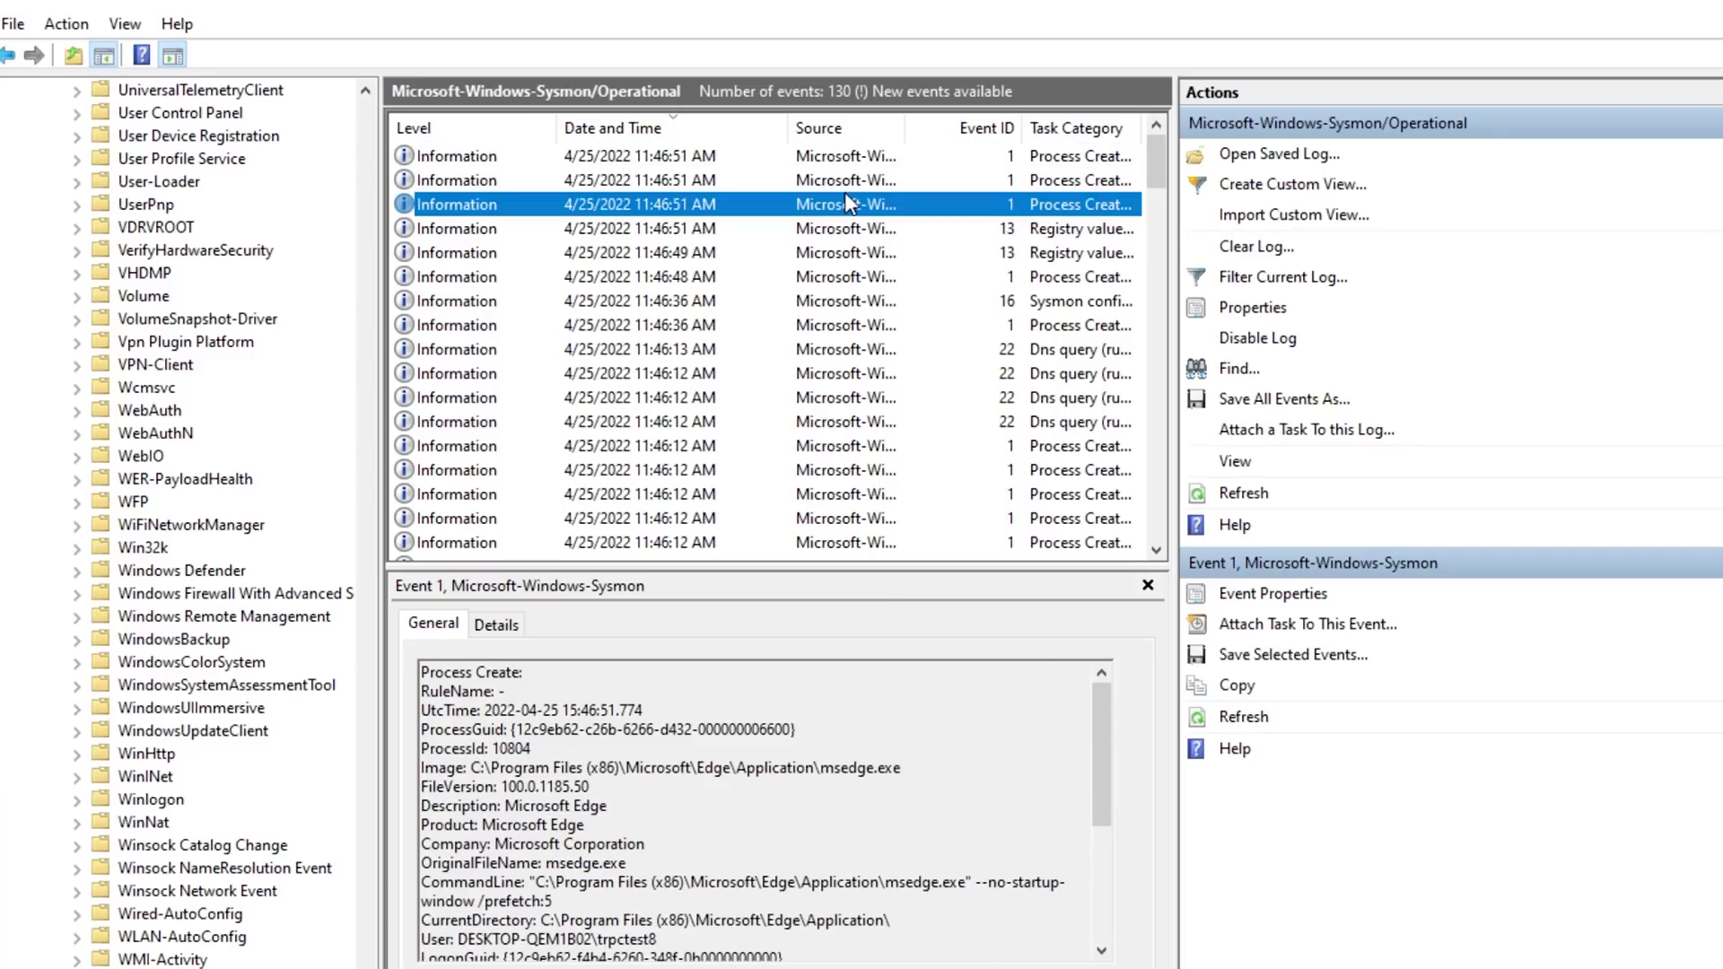
{"action": "left_click", "coordinate": [729, 181]}
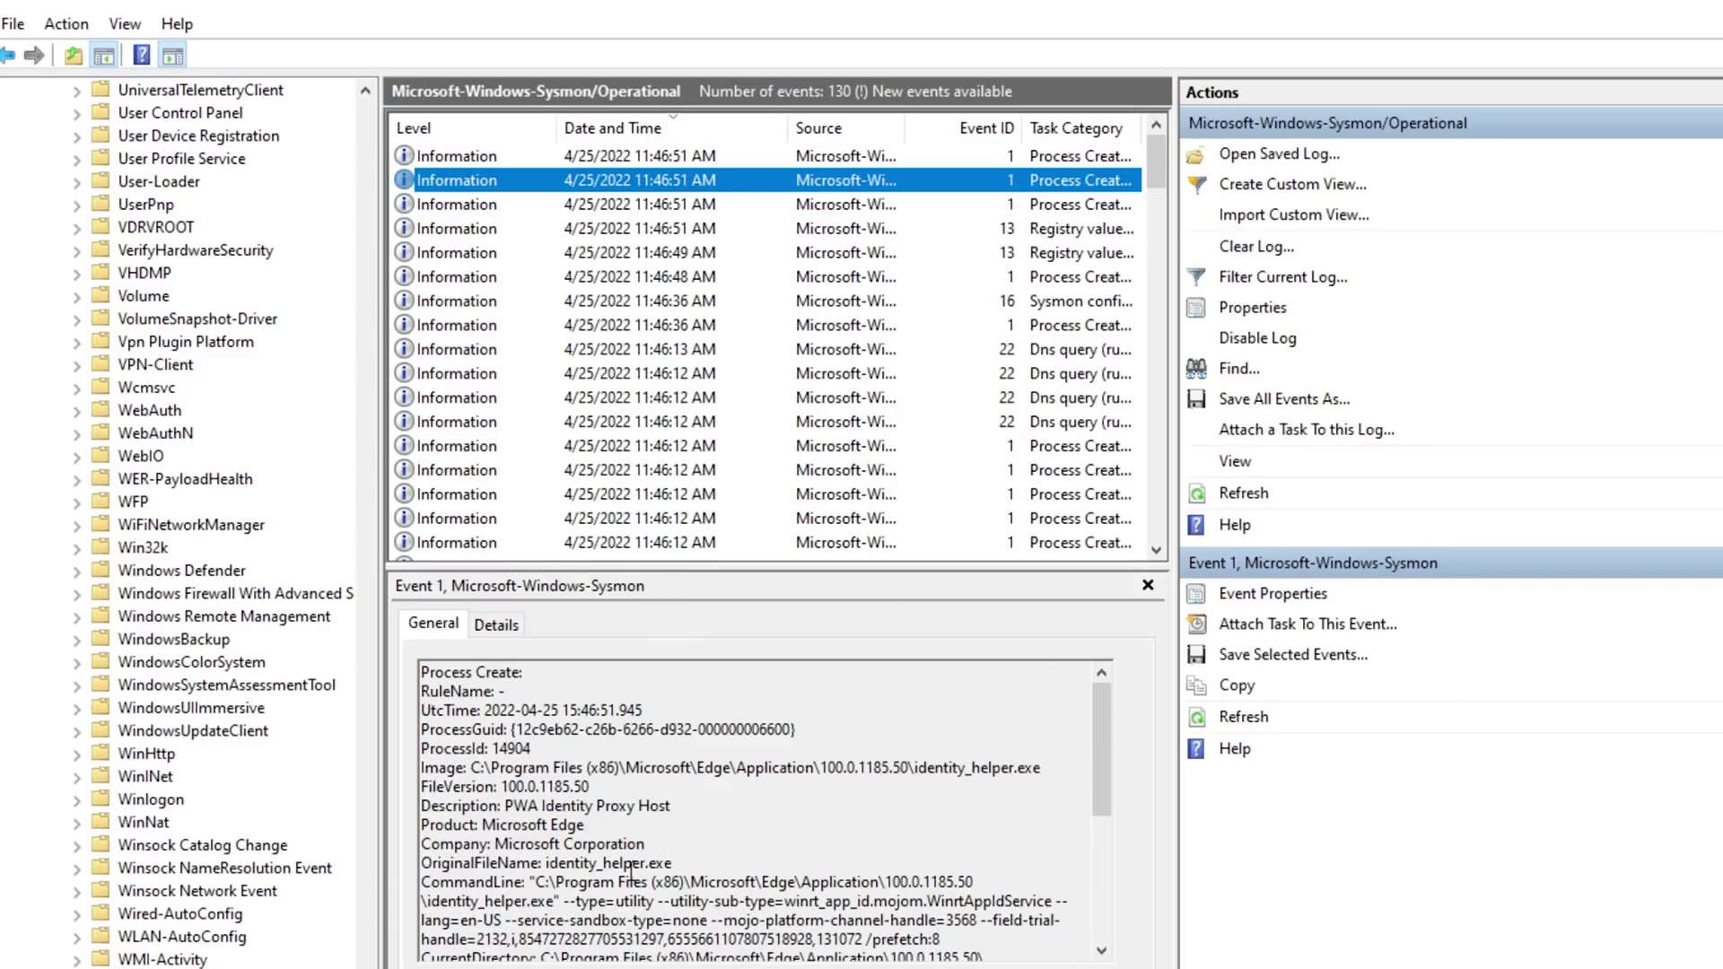
{"action": "scroll", "coordinate": [631, 889], "scroll_direction": "down", "scroll_amount": 5}
{"action": "scroll", "coordinate": [628, 896], "scroll_direction": "down", "scroll_amount": 3}
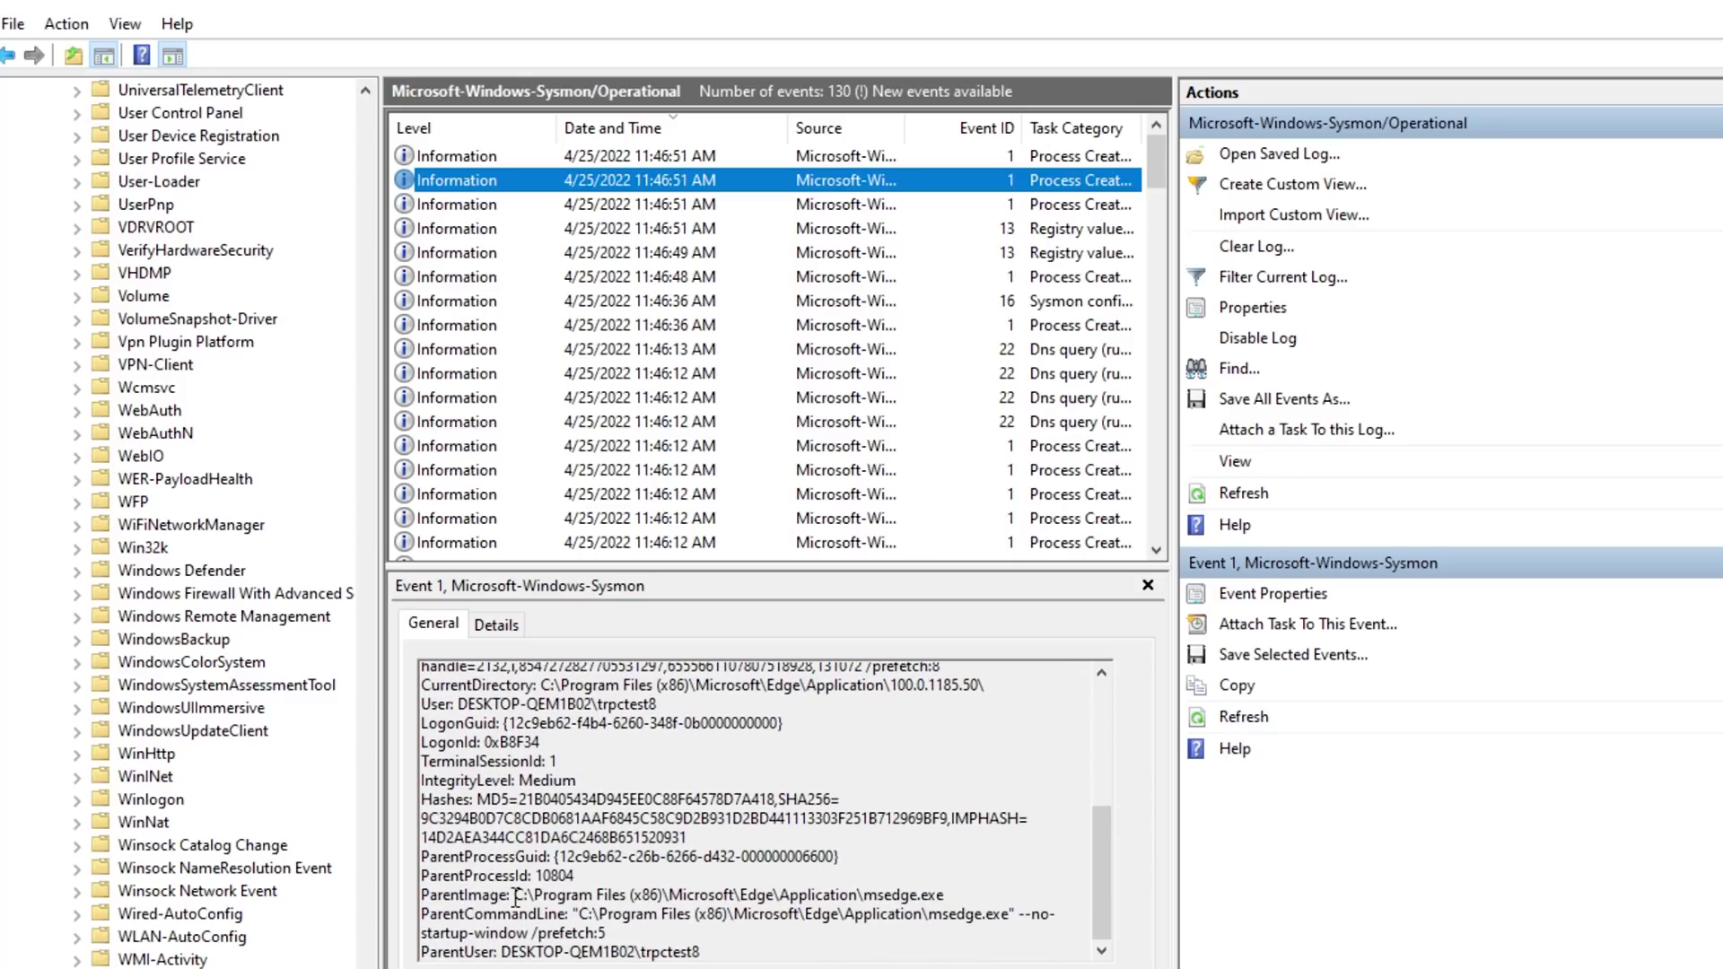
{"action": "left_click_drag", "start_coordinate": [505, 897], "coordinate": [395, 909]}
{"action": "key", "text": "alt+Tab"}
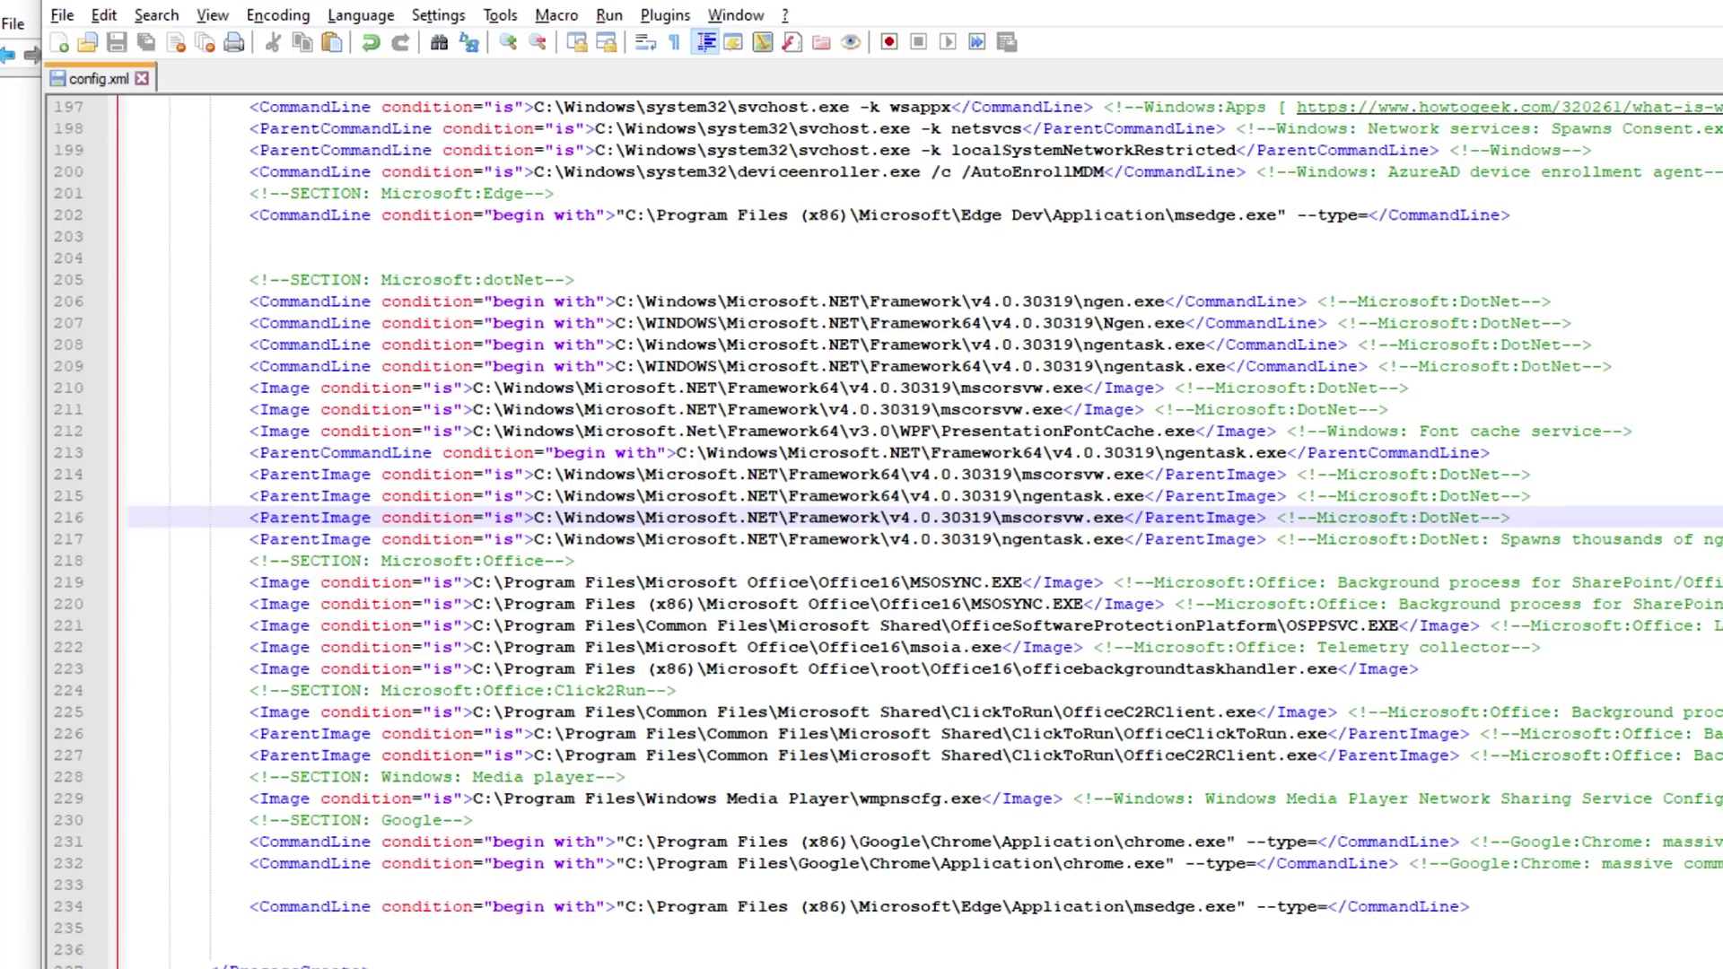
{"action": "triple_click", "coordinate": [1038, 907]}
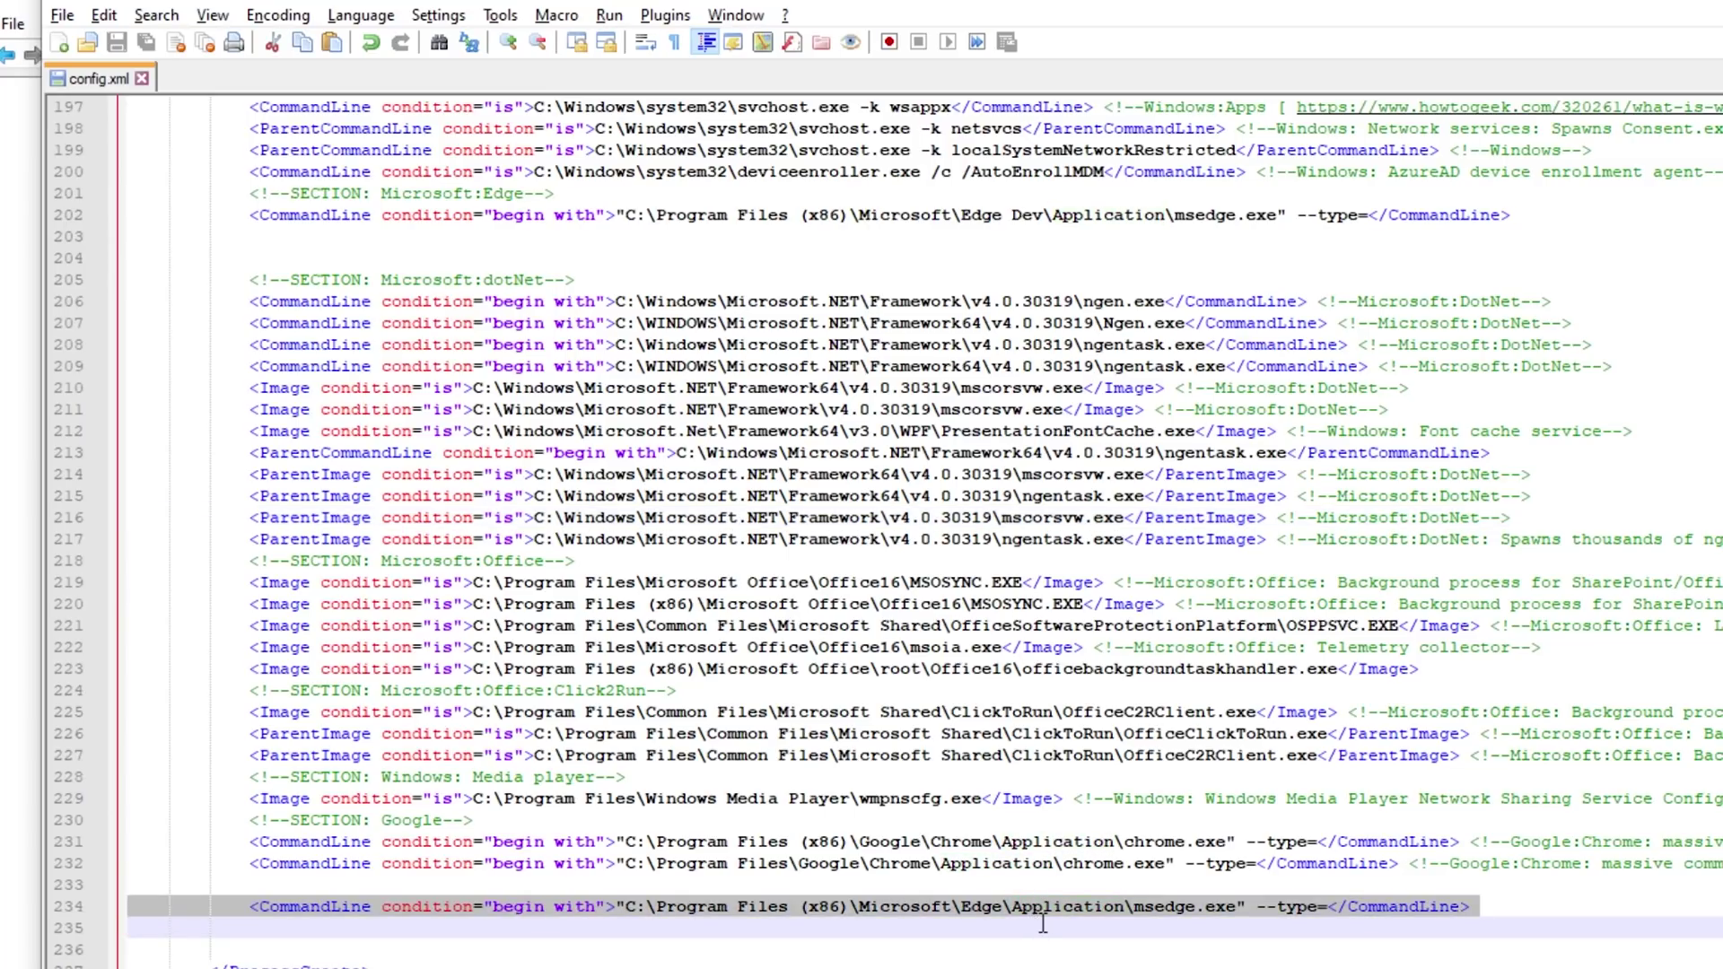
{"action": "left_click", "coordinate": [25, 213]}
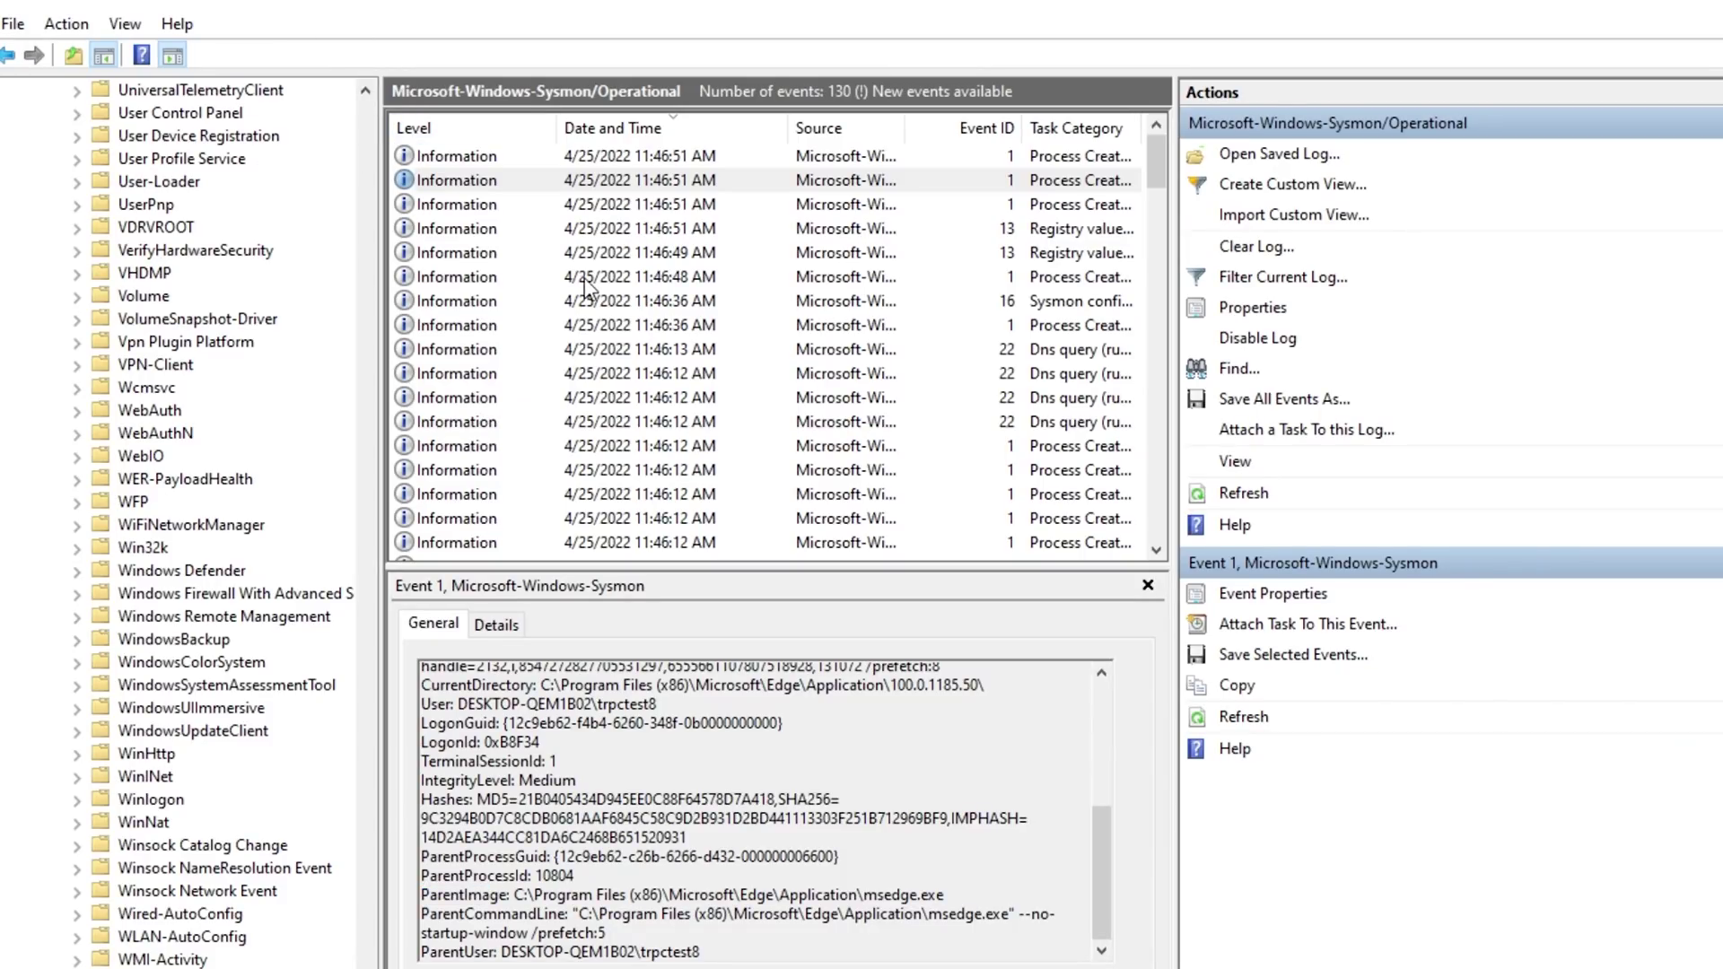
{"action": "key", "text": "alt+Tab"}
Scroll to the top of the Sysmon docs page and start the Sysmon (1).zip download
{"action": "scroll", "coordinate": [700, 359], "scroll_direction": "up", "scroll_amount": 15}
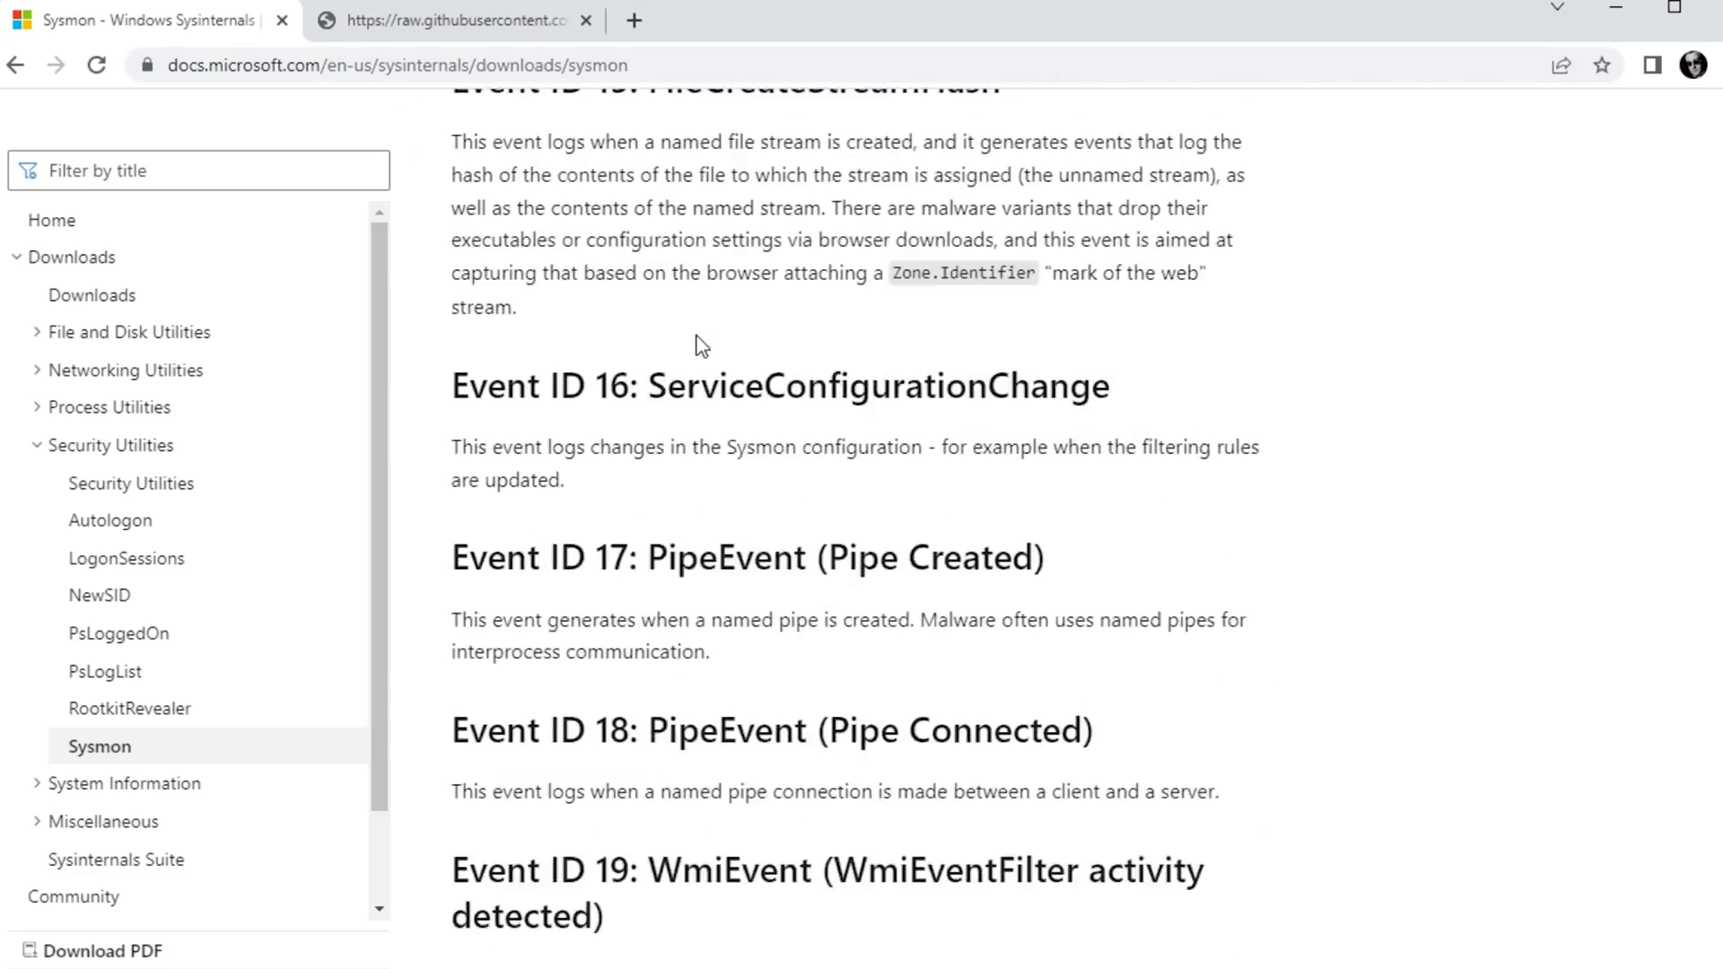
{"action": "scroll", "coordinate": [712, 427], "scroll_direction": "up", "scroll_amount": 20}
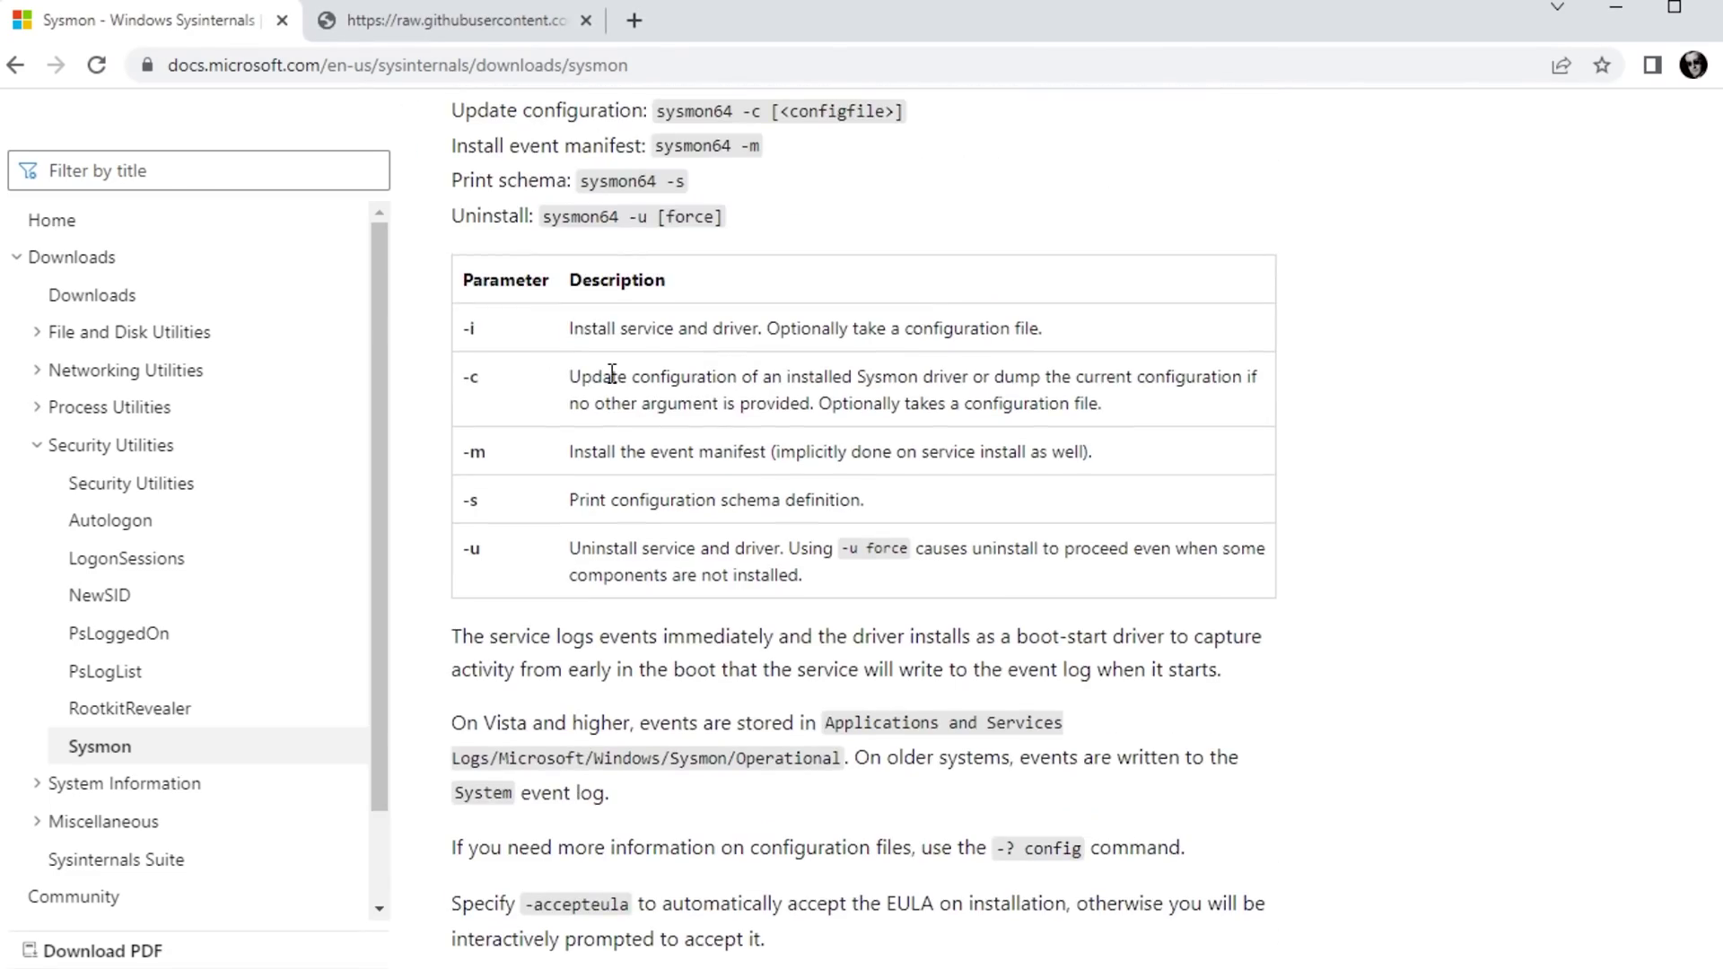
{"action": "scroll", "coordinate": [660, 399], "scroll_direction": "up", "scroll_amount": 15}
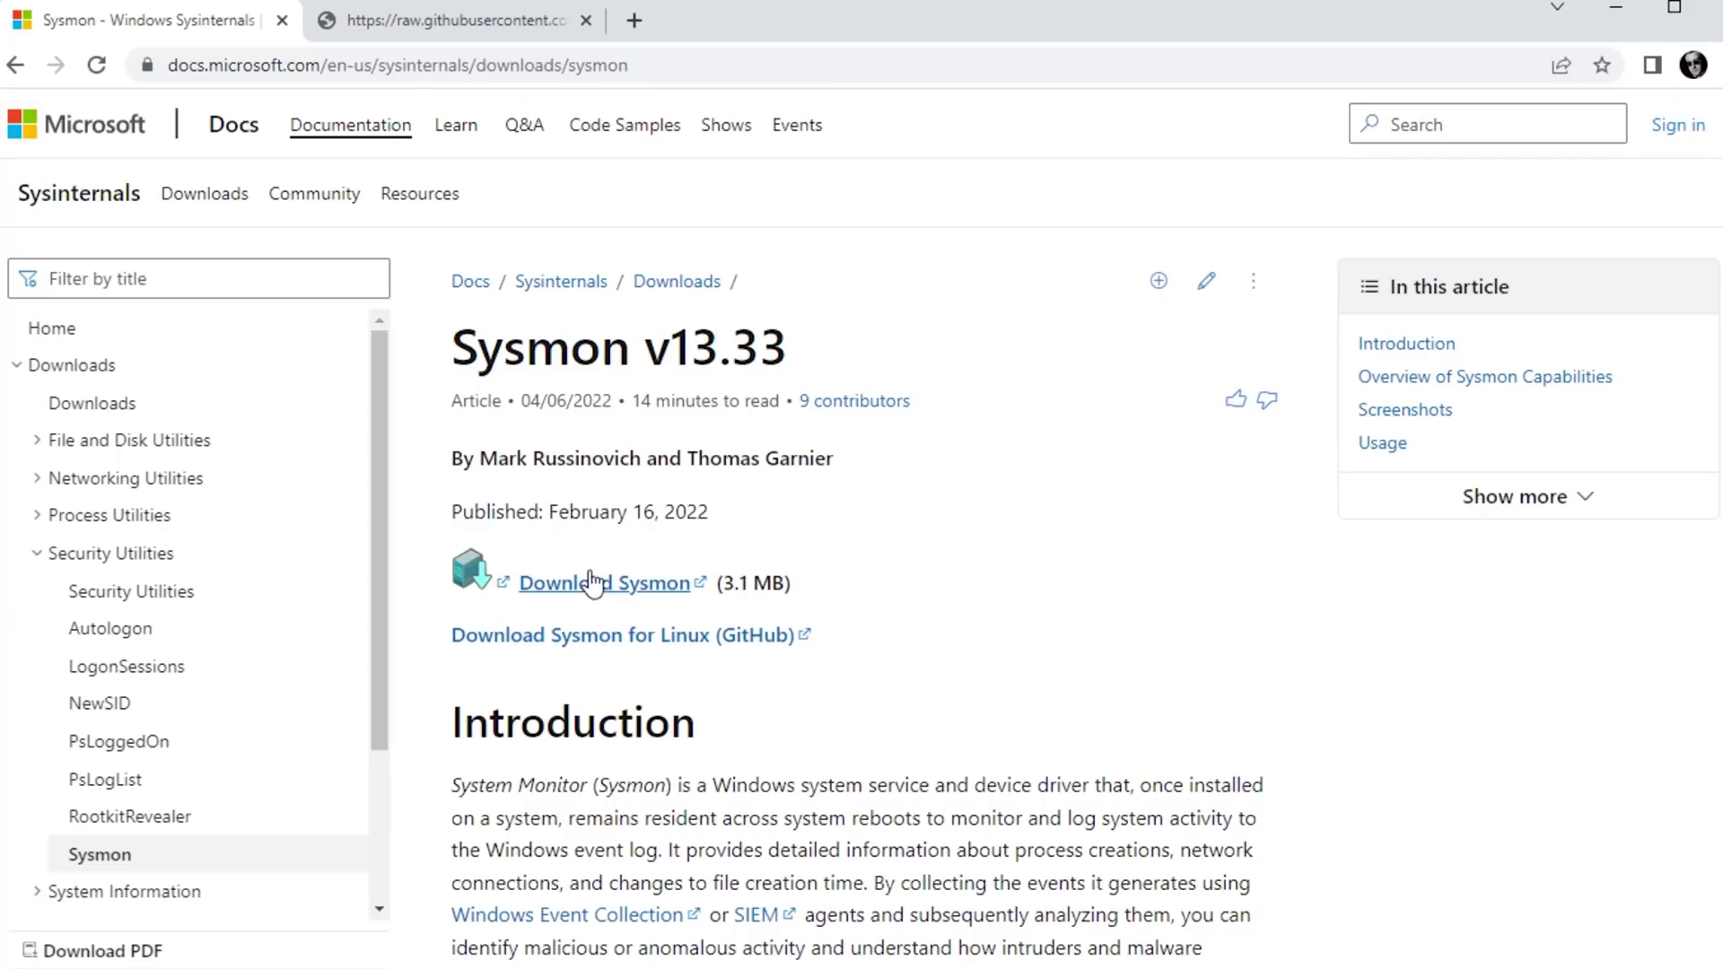
{"action": "left_click", "coordinate": [604, 585]}
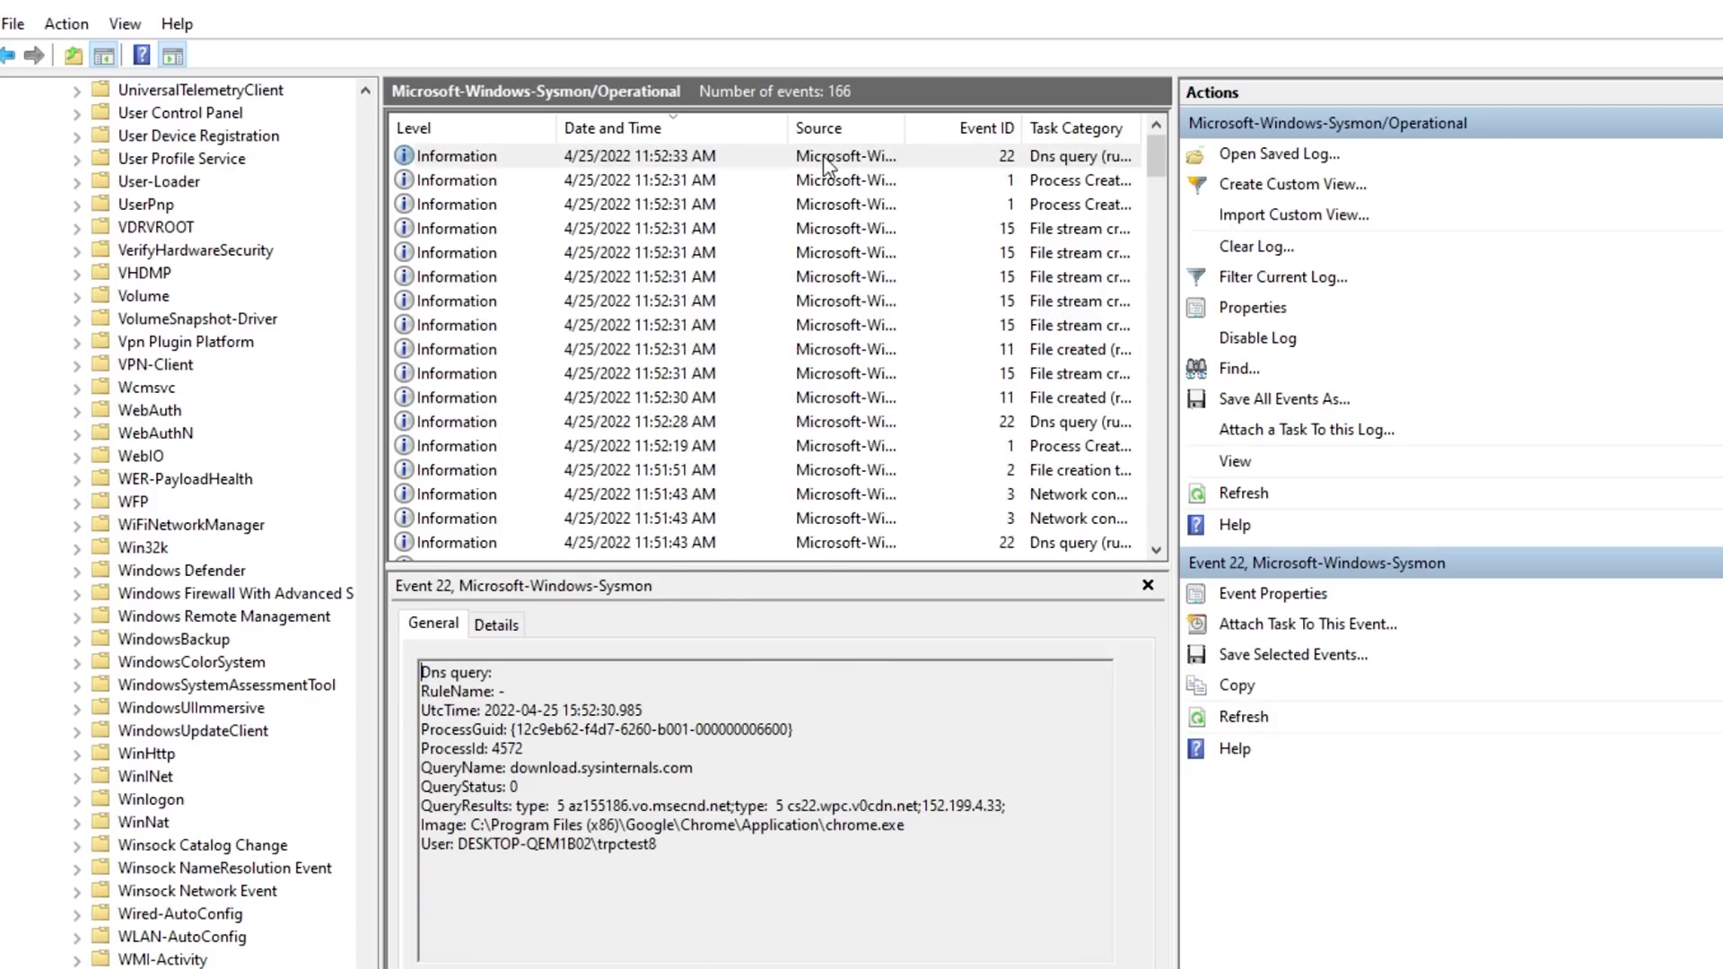
Inspect the Sysmon (1).zip File stream created event, then its Zone.Identifier event's SHA256 hash
{"action": "left_click", "coordinate": [811, 254]}
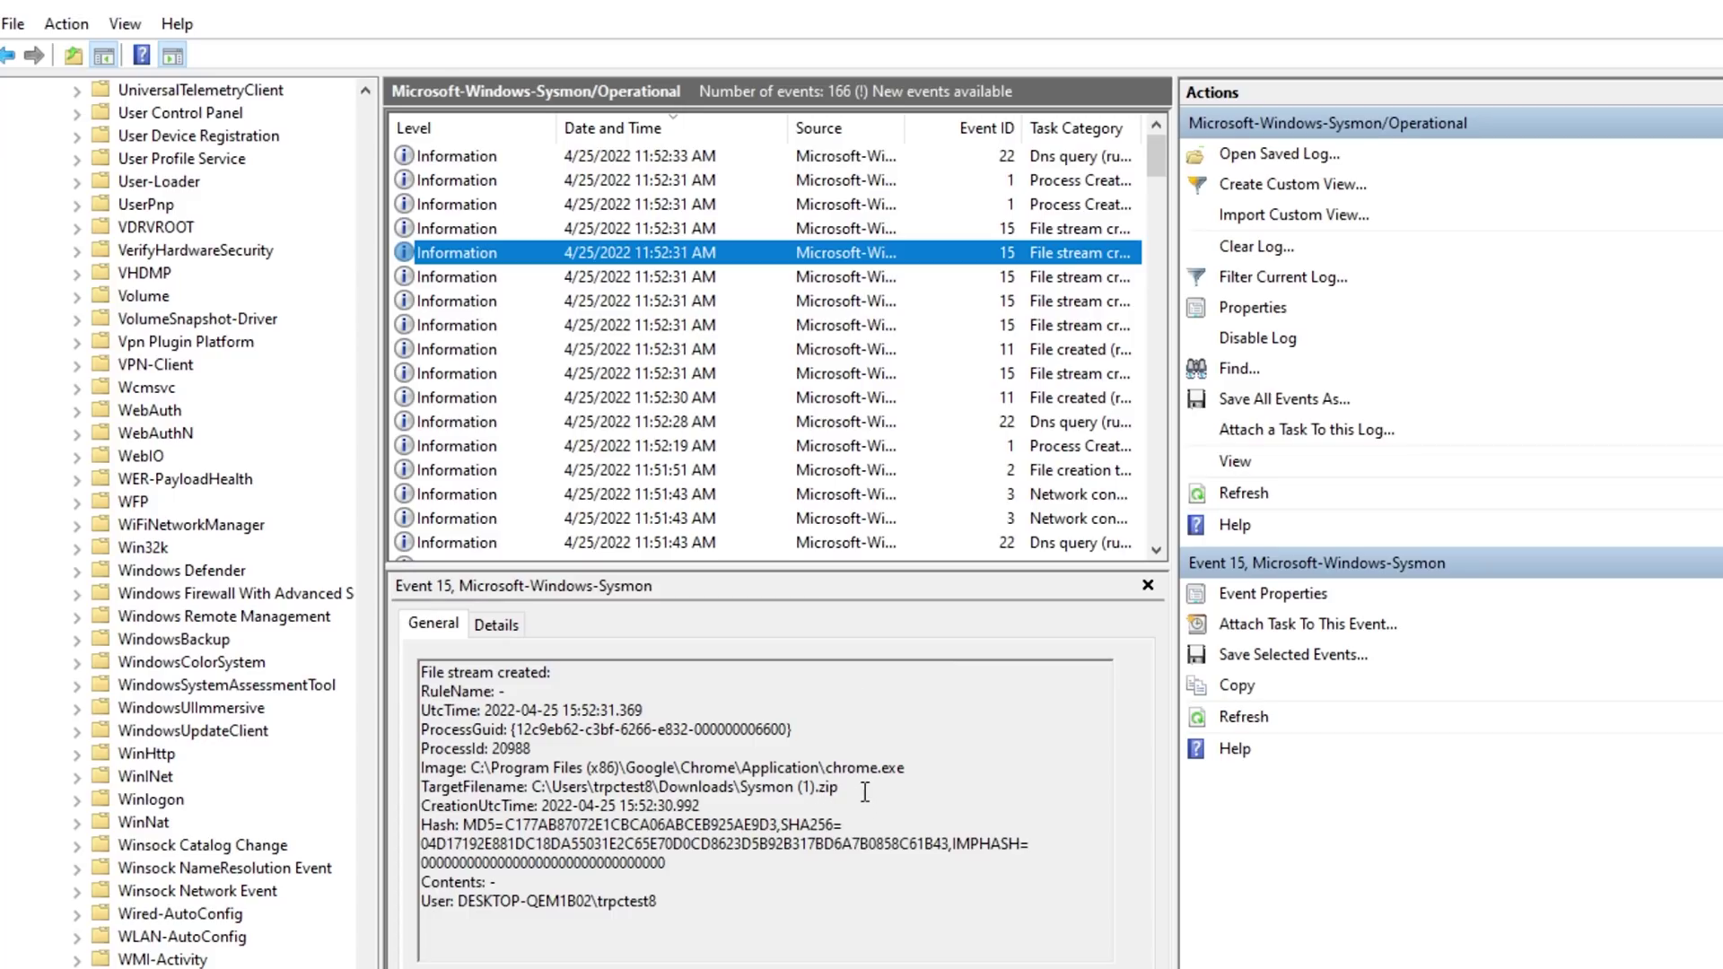
{"action": "left_click_drag", "start_coordinate": [865, 791], "coordinate": [471, 787]}
{"action": "left_click", "coordinate": [851, 777]}
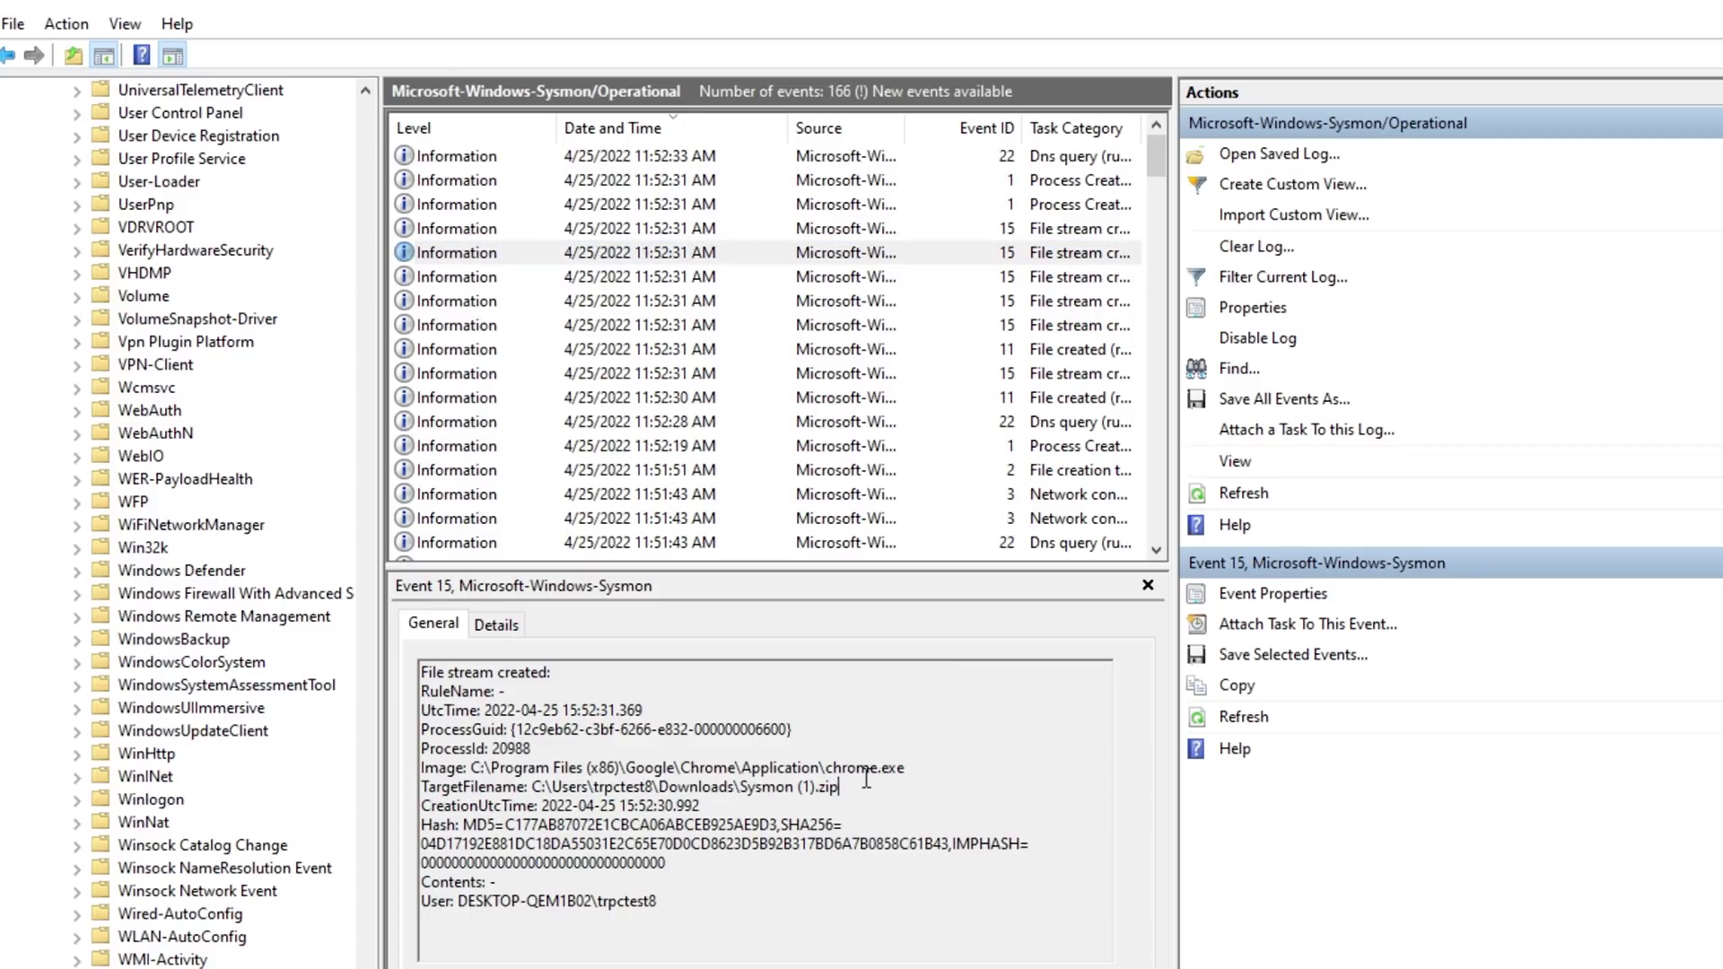
{"action": "left_click_drag", "start_coordinate": [866, 781], "coordinate": [422, 787]}
{"action": "left_click", "coordinate": [754, 782]}
{"action": "left_click_drag", "start_coordinate": [861, 782], "coordinate": [774, 777]}
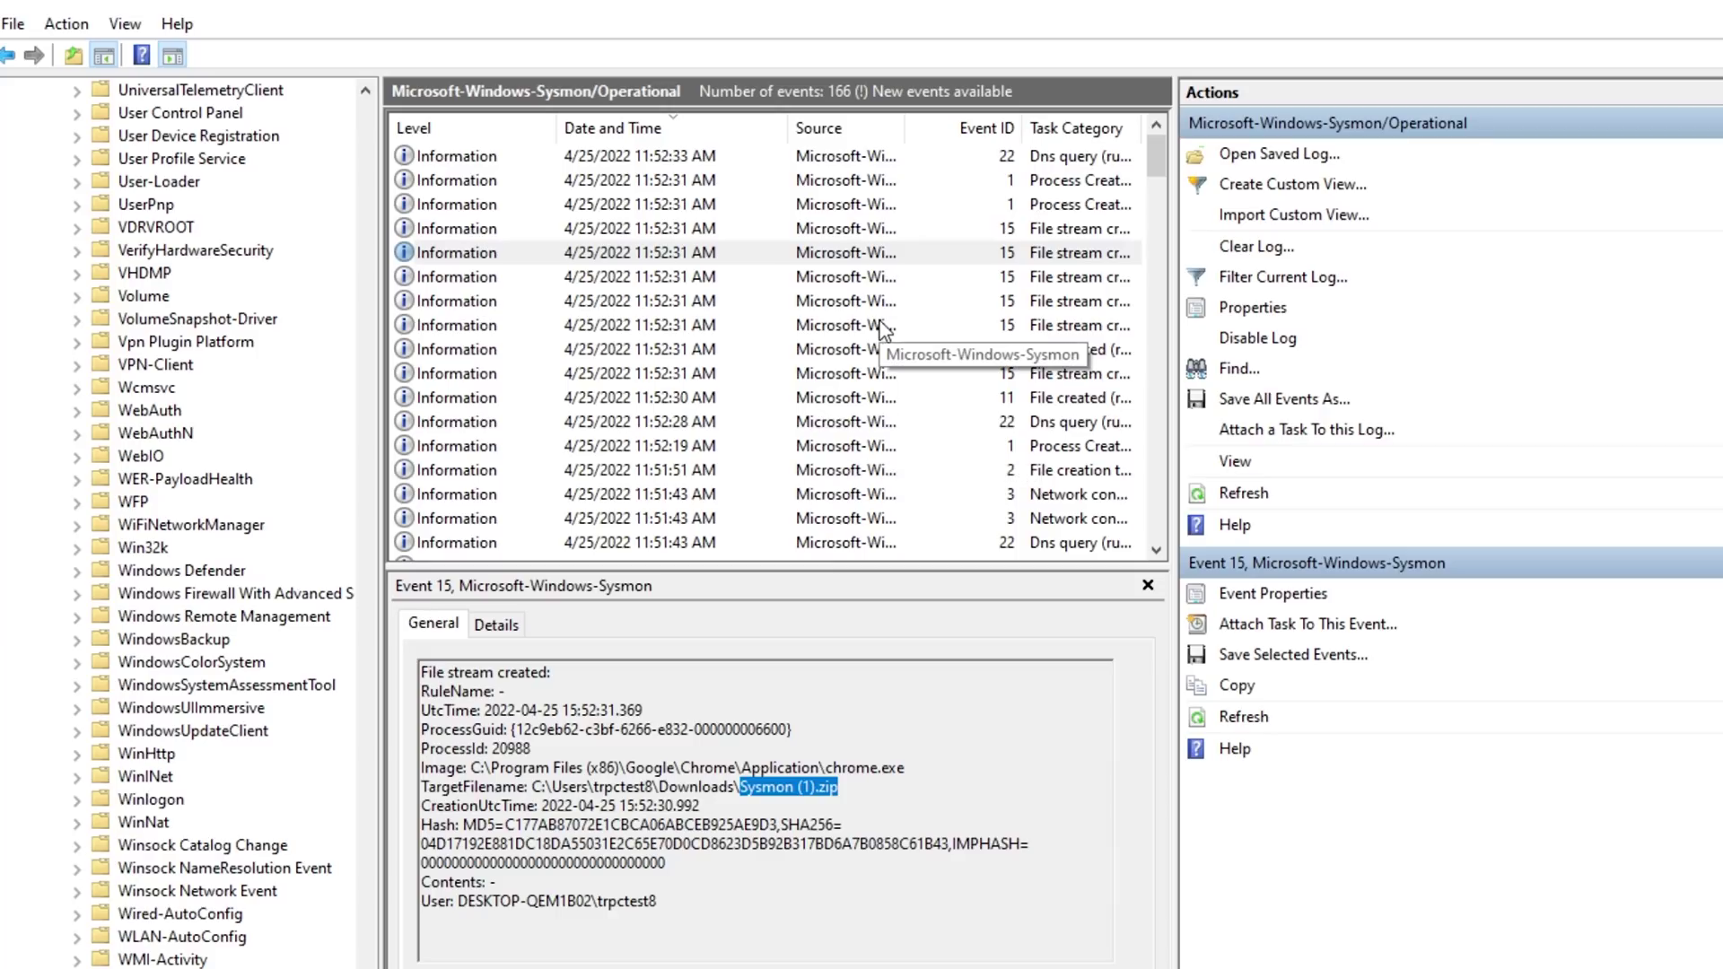
{"action": "left_click", "coordinate": [932, 255]}
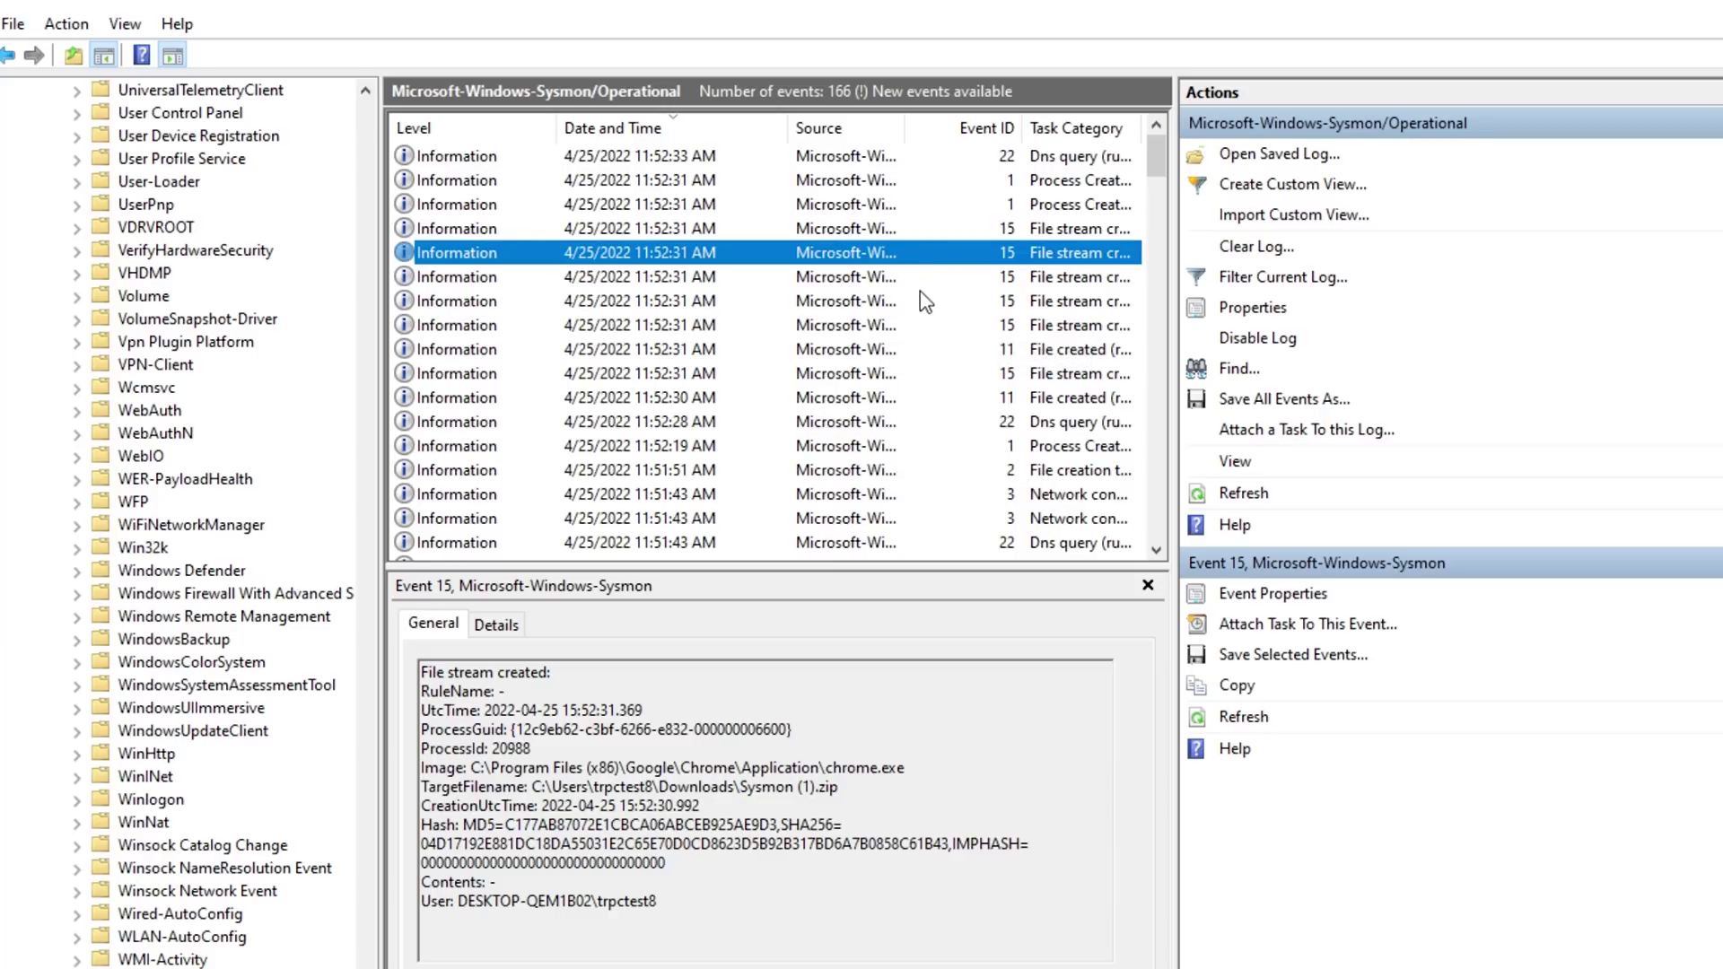
{"action": "left_click", "coordinate": [906, 286]}
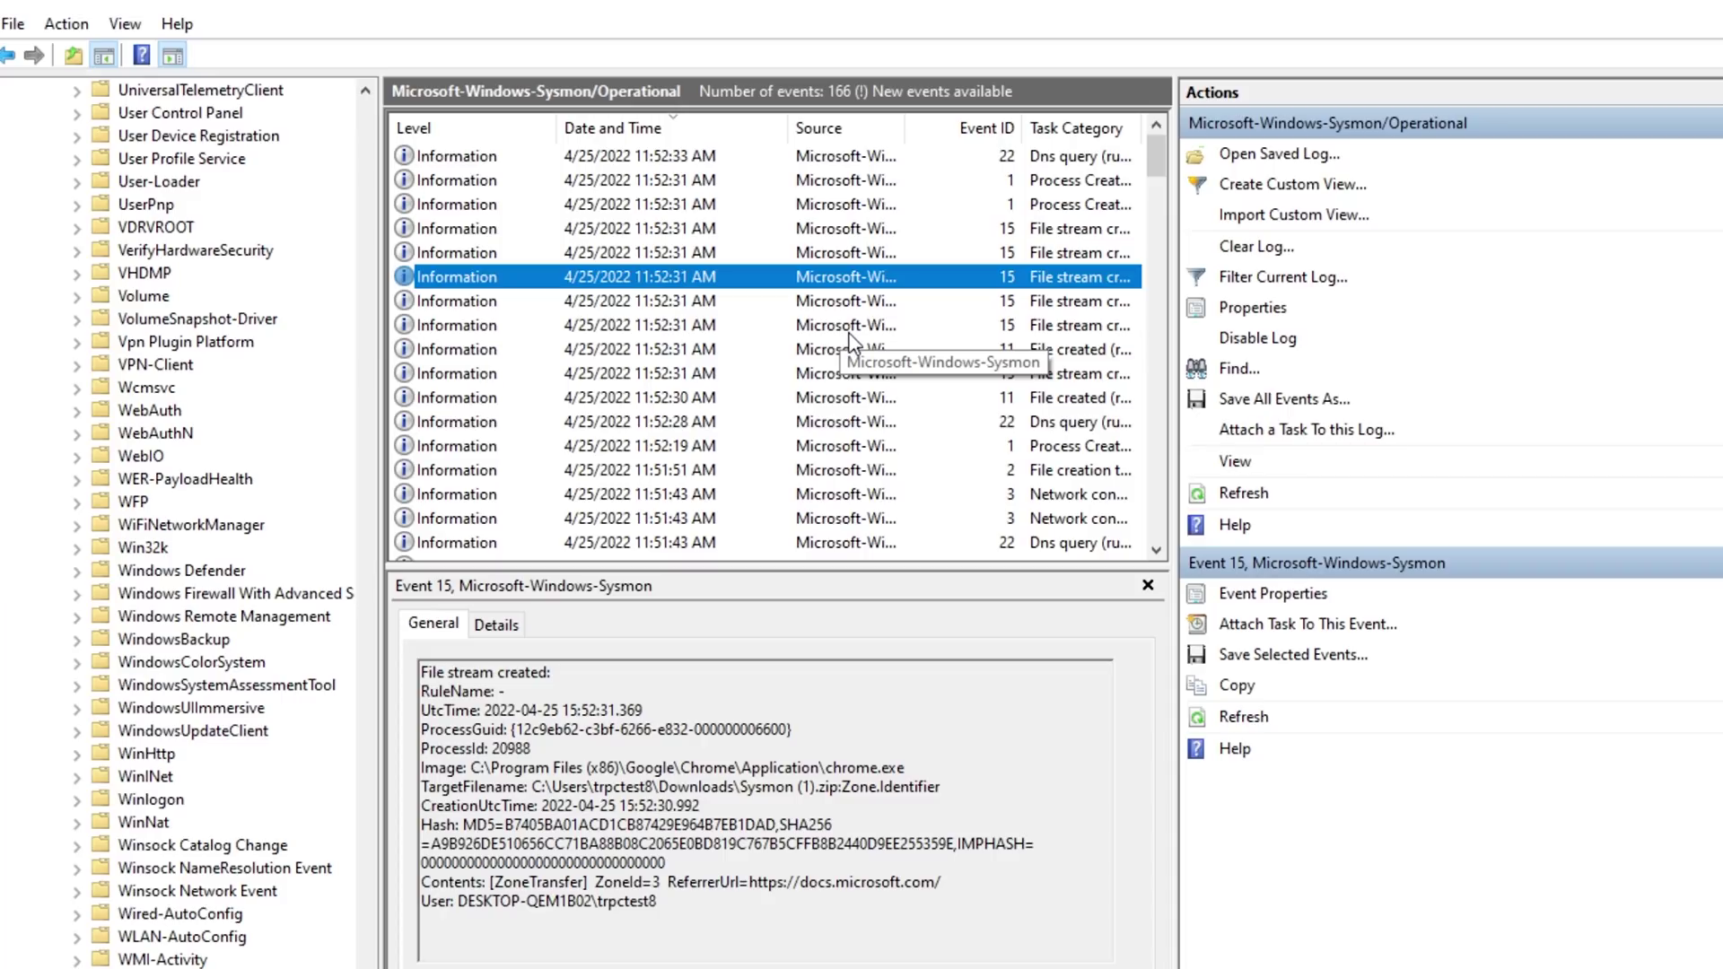
{"action": "double_click", "coordinate": [780, 841]}
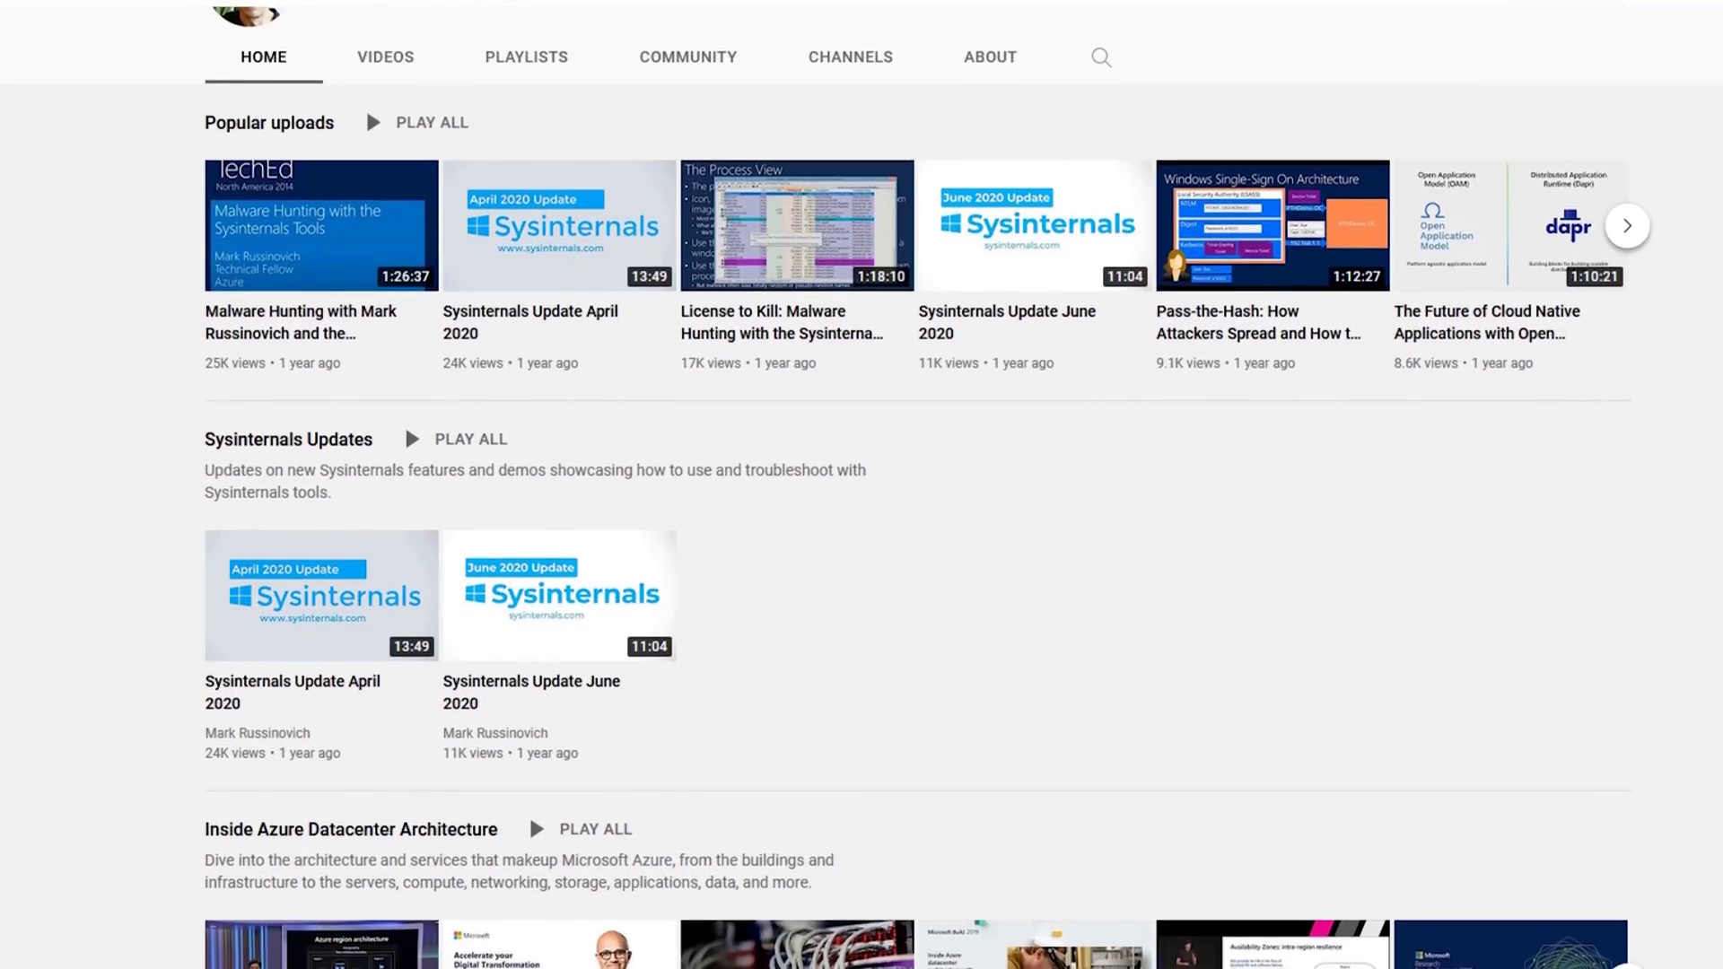
Scroll down the channel's Home tab to find the Malware Hunting Sysinternals Tools video
{"action": "scroll", "coordinate": [861, 502], "scroll_direction": "down", "scroll_amount": 1}
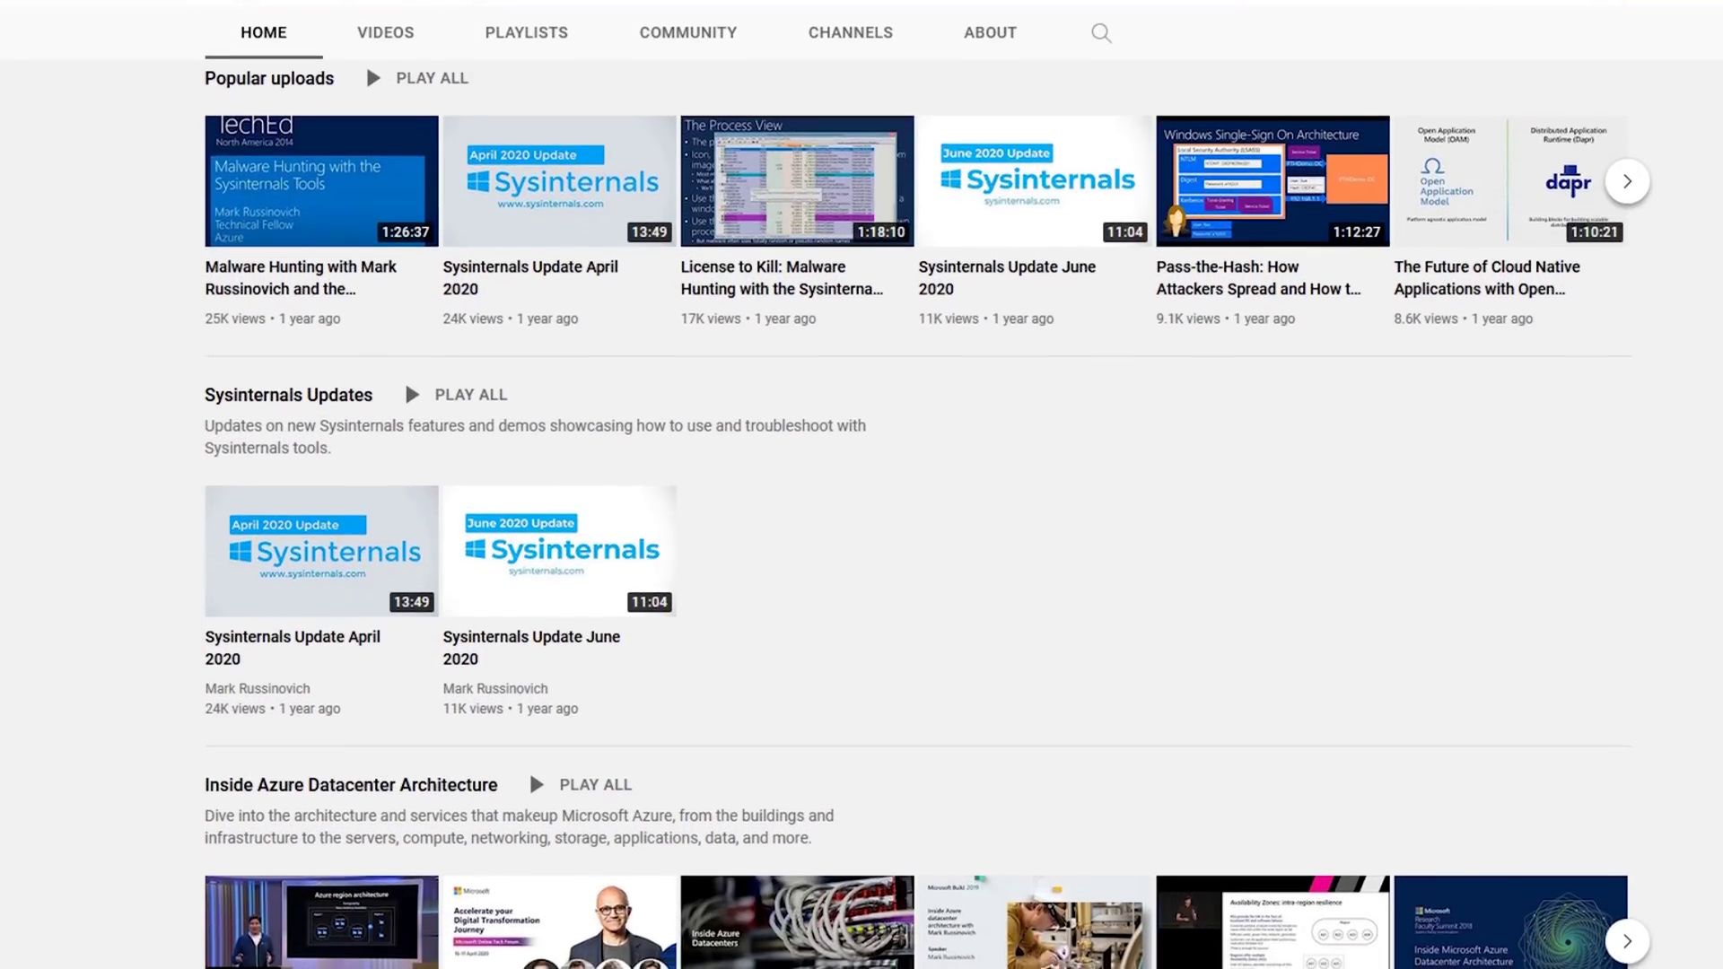
{"action": "scroll", "coordinate": [862, 503], "scroll_direction": "down", "scroll_amount": 1}
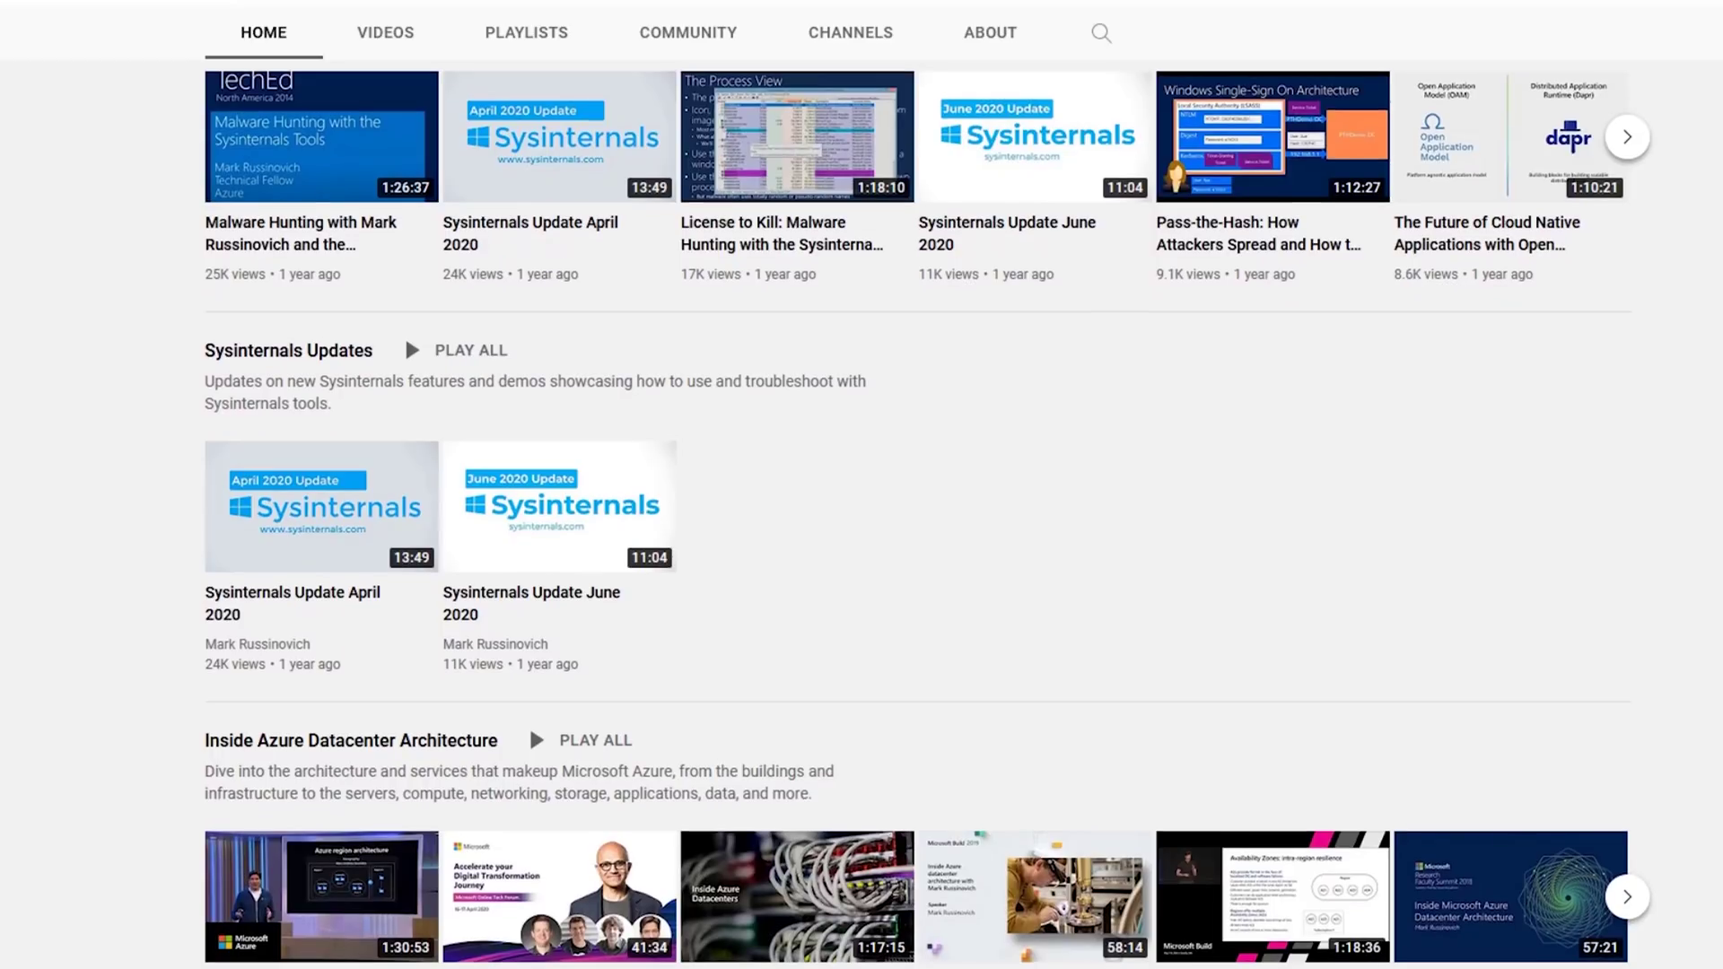
{"action": "scroll", "coordinate": [861, 503], "scroll_direction": "down", "scroll_amount": 1}
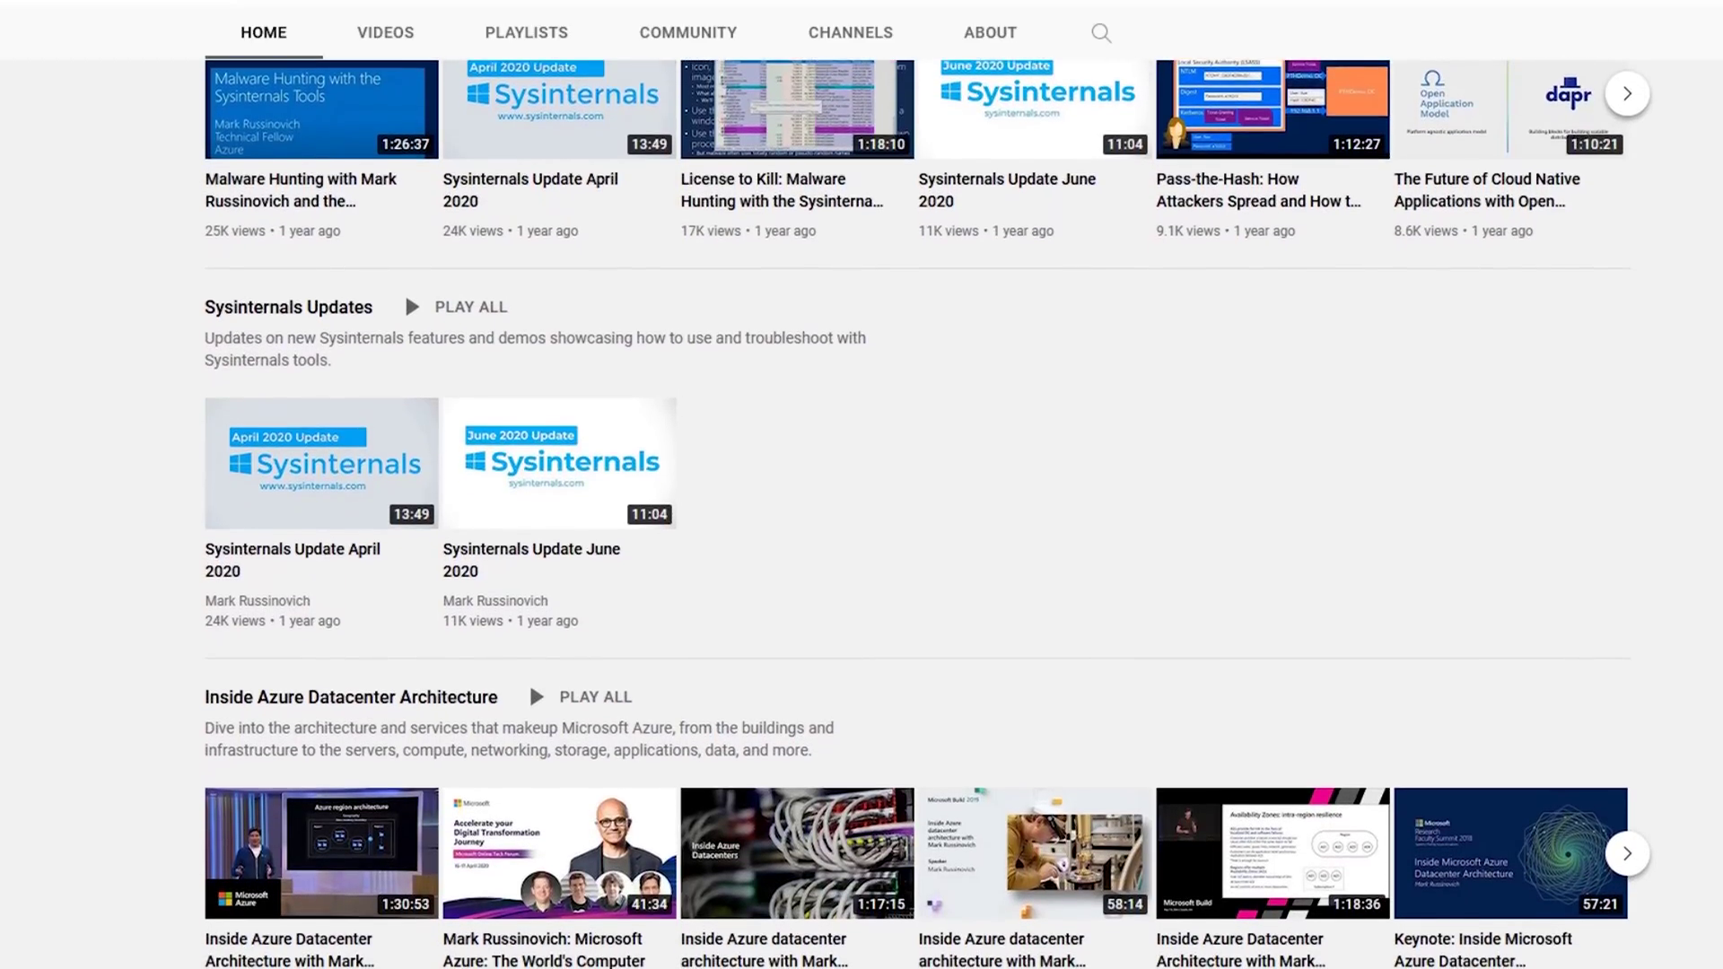
{"action": "scroll", "coordinate": [862, 502], "scroll_direction": "down", "scroll_amount": 1}
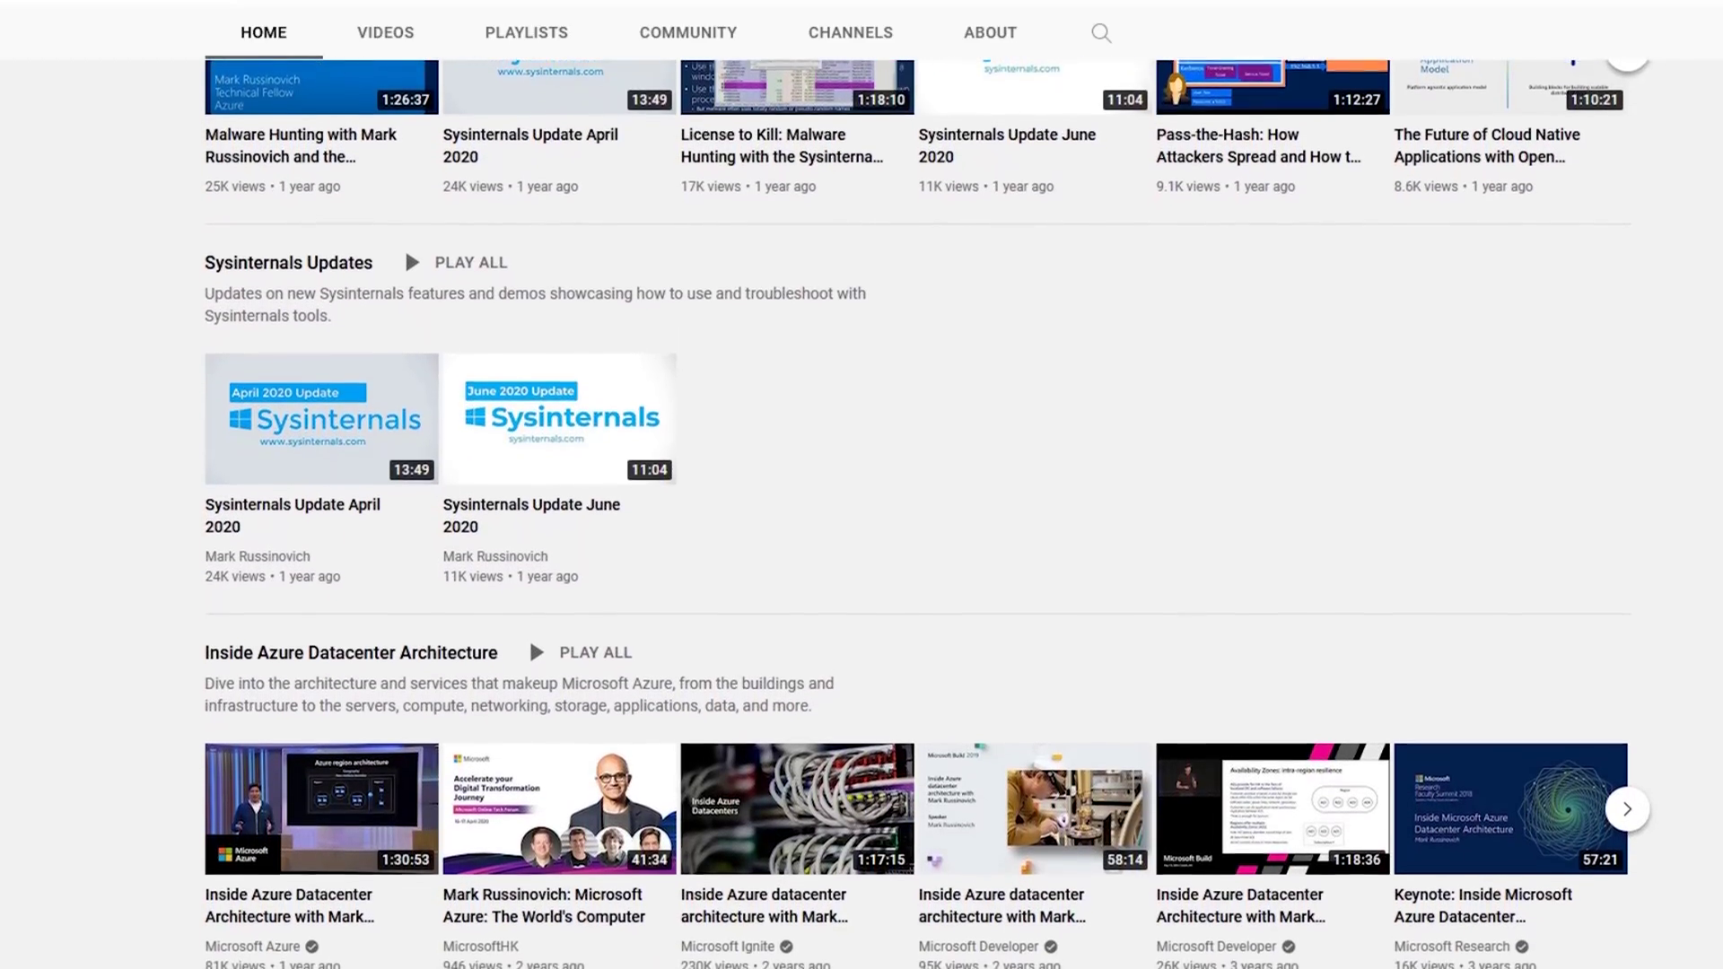
{"action": "scroll", "coordinate": [861, 502], "scroll_direction": "down", "scroll_amount": 1}
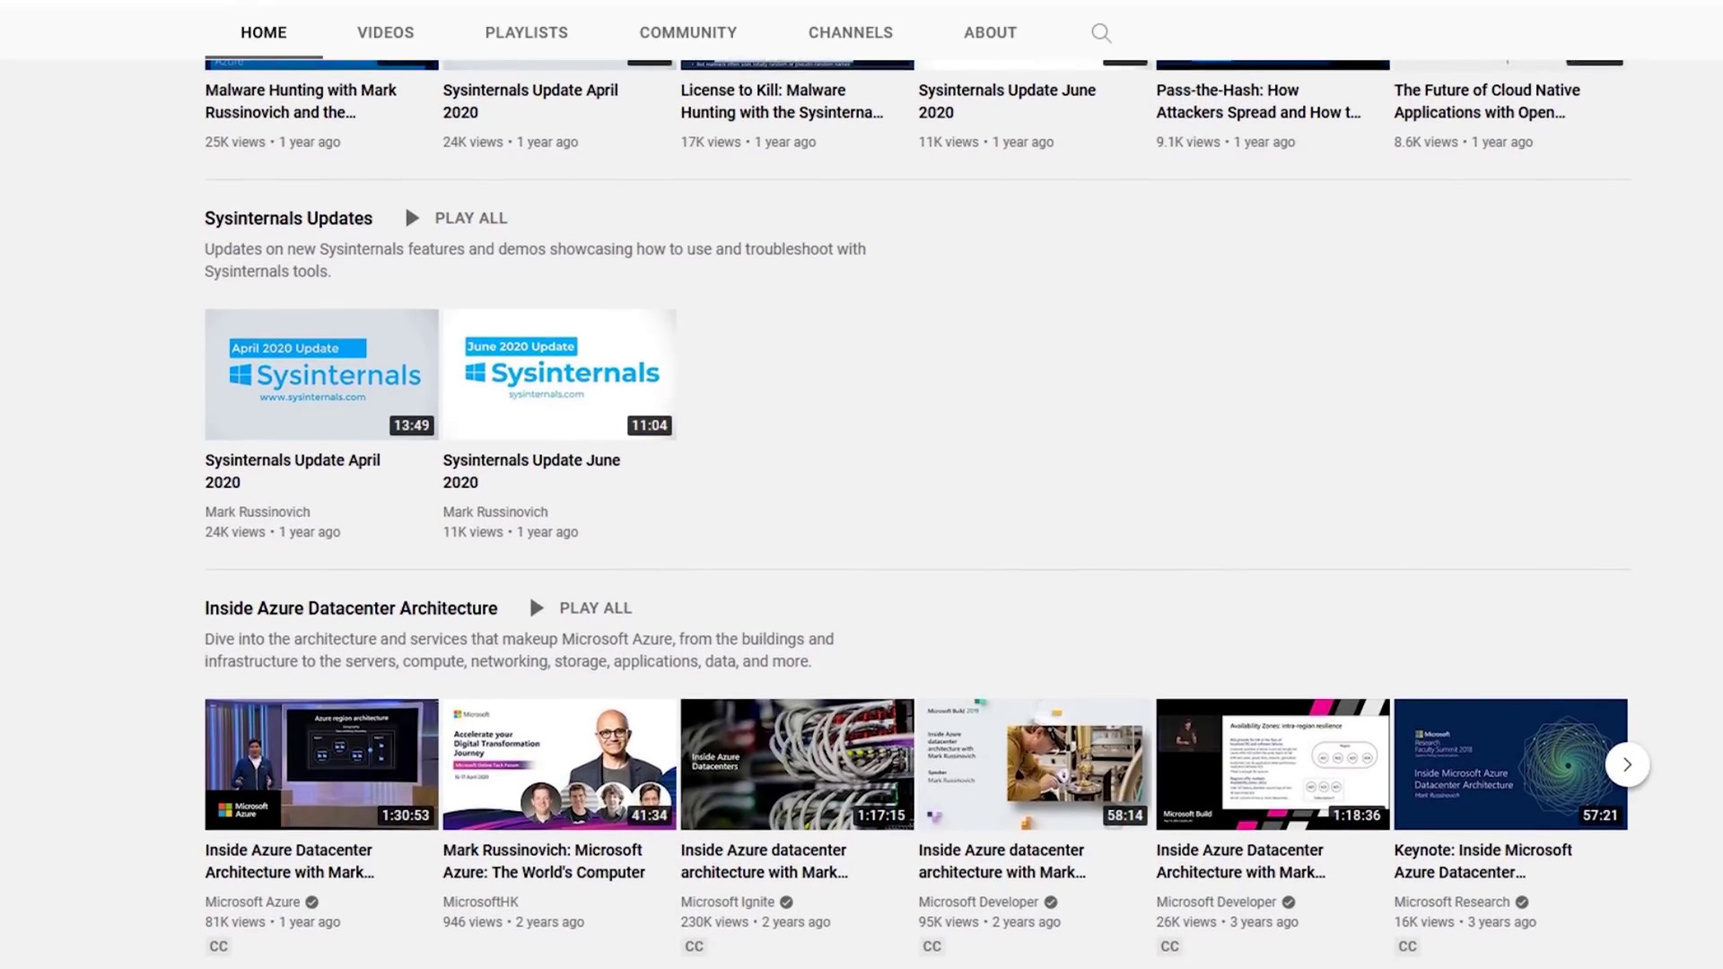
{"action": "scroll", "coordinate": [861, 503], "scroll_direction": "down", "scroll_amount": 1}
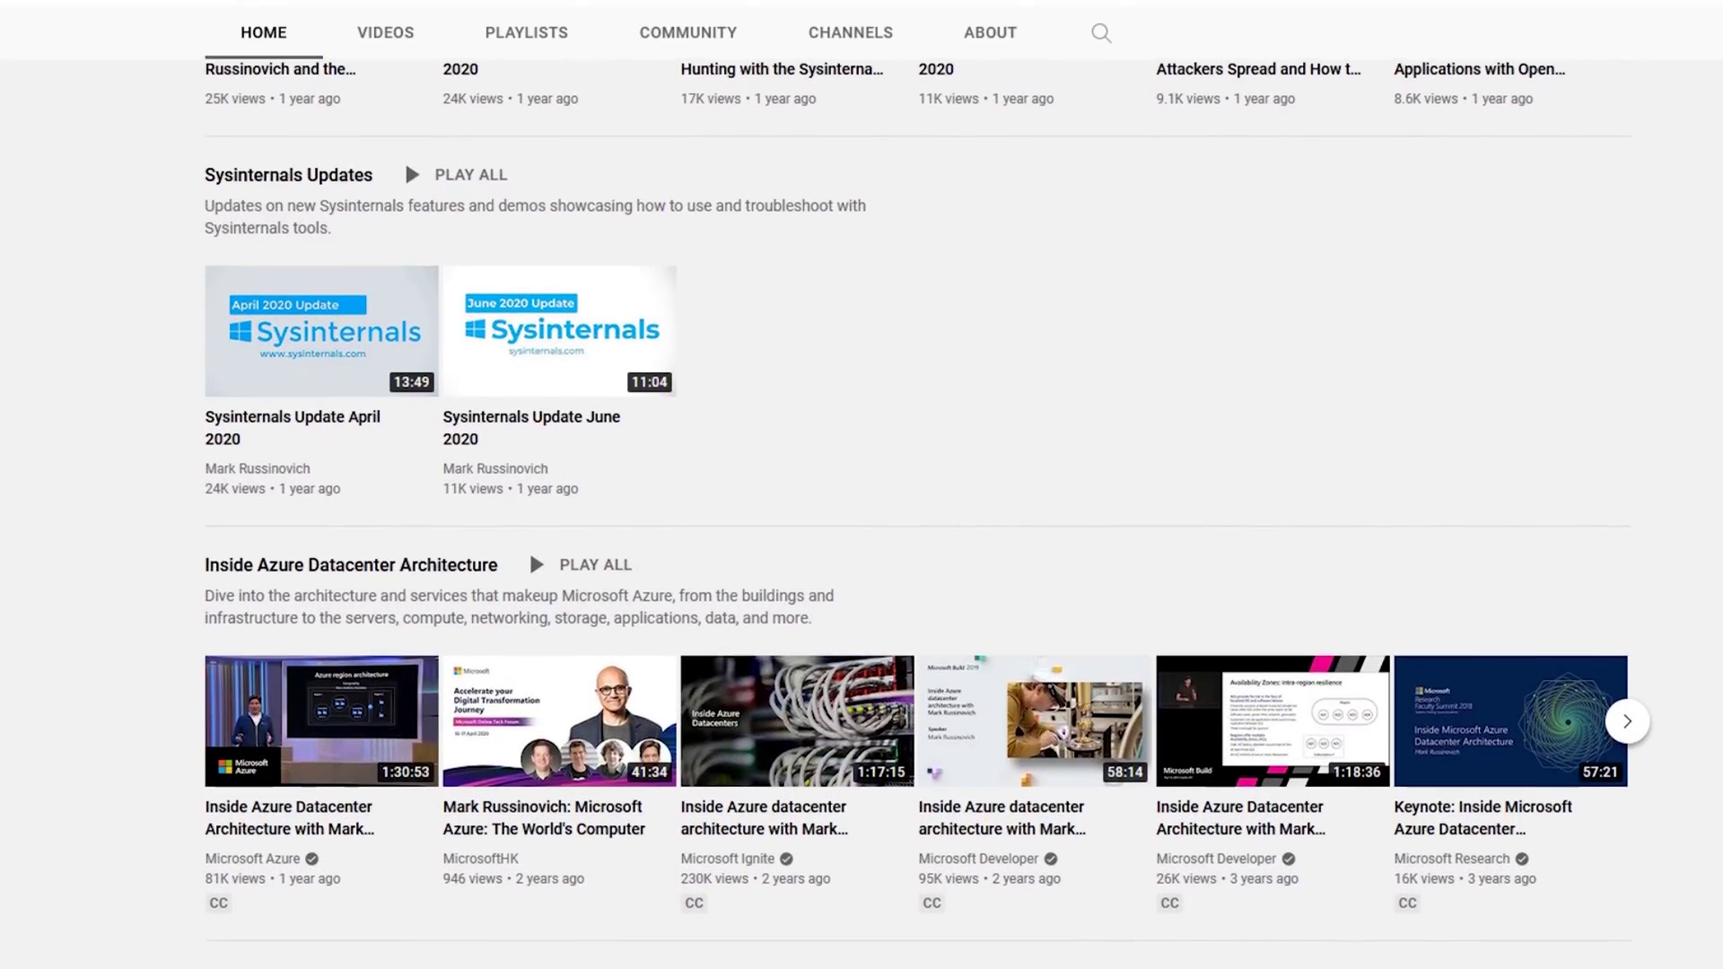
{"action": "scroll", "coordinate": [861, 503], "scroll_direction": "down", "scroll_amount": 1}
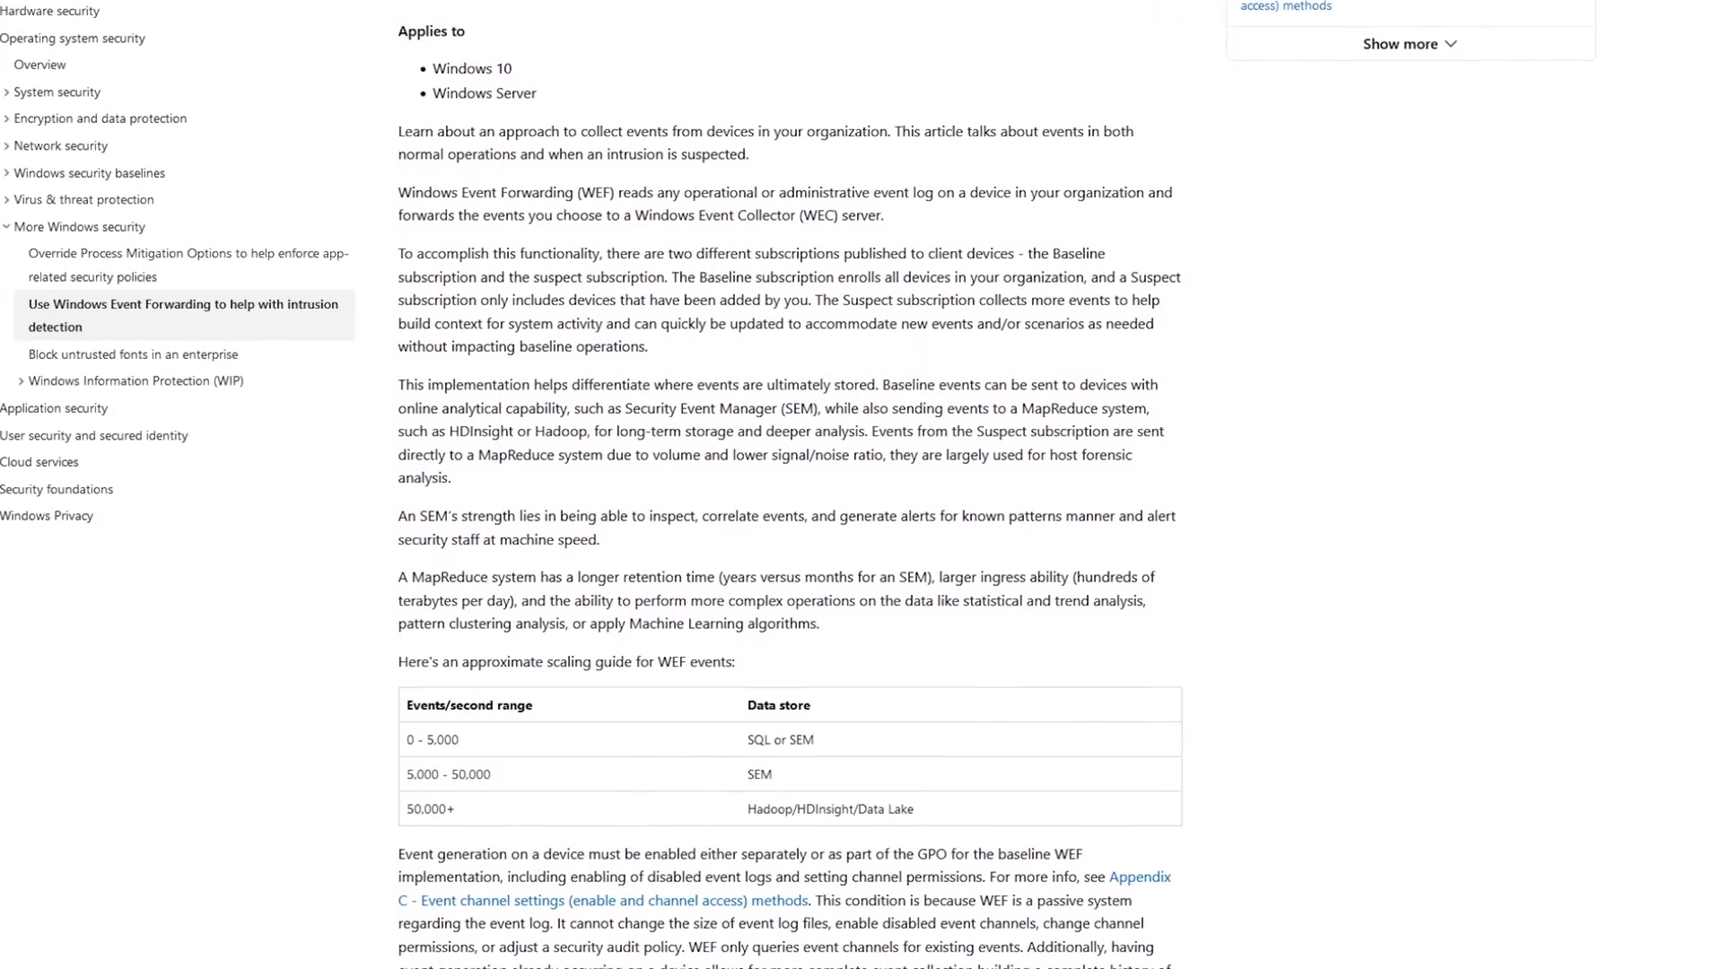
{"action": "scroll", "coordinate": [789, 485], "scroll_direction": "down", "scroll_amount": 1}
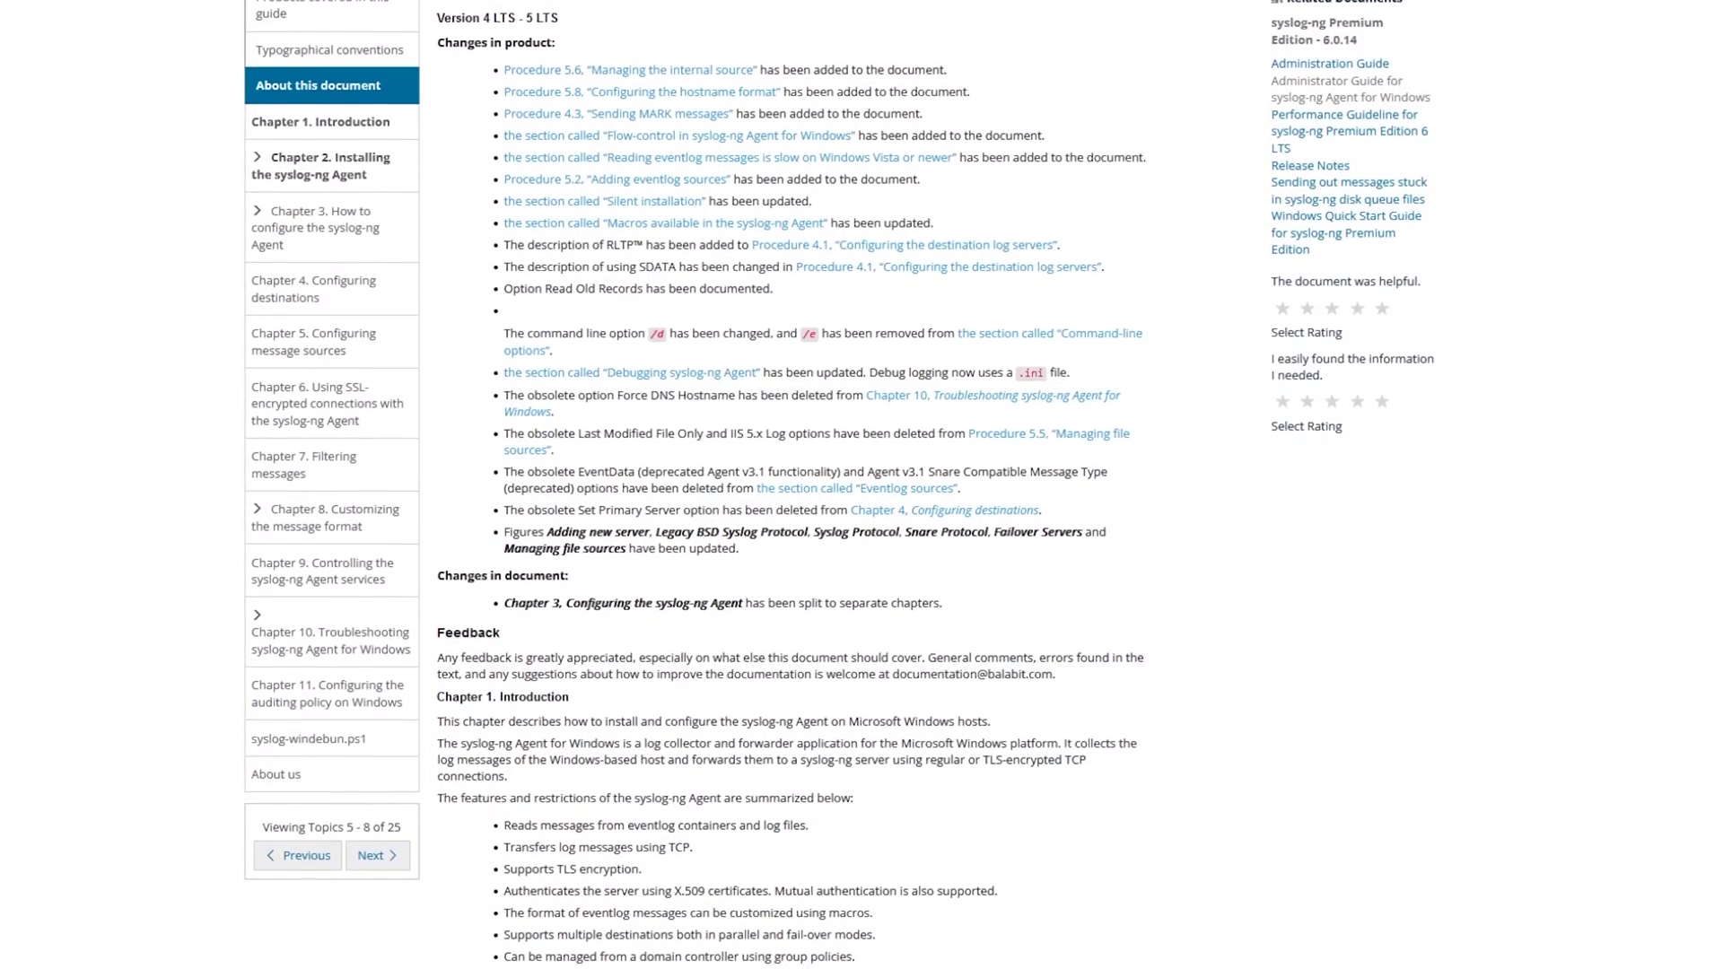
{"action": "scroll", "coordinate": [790, 484], "scroll_direction": "down", "scroll_amount": 1}
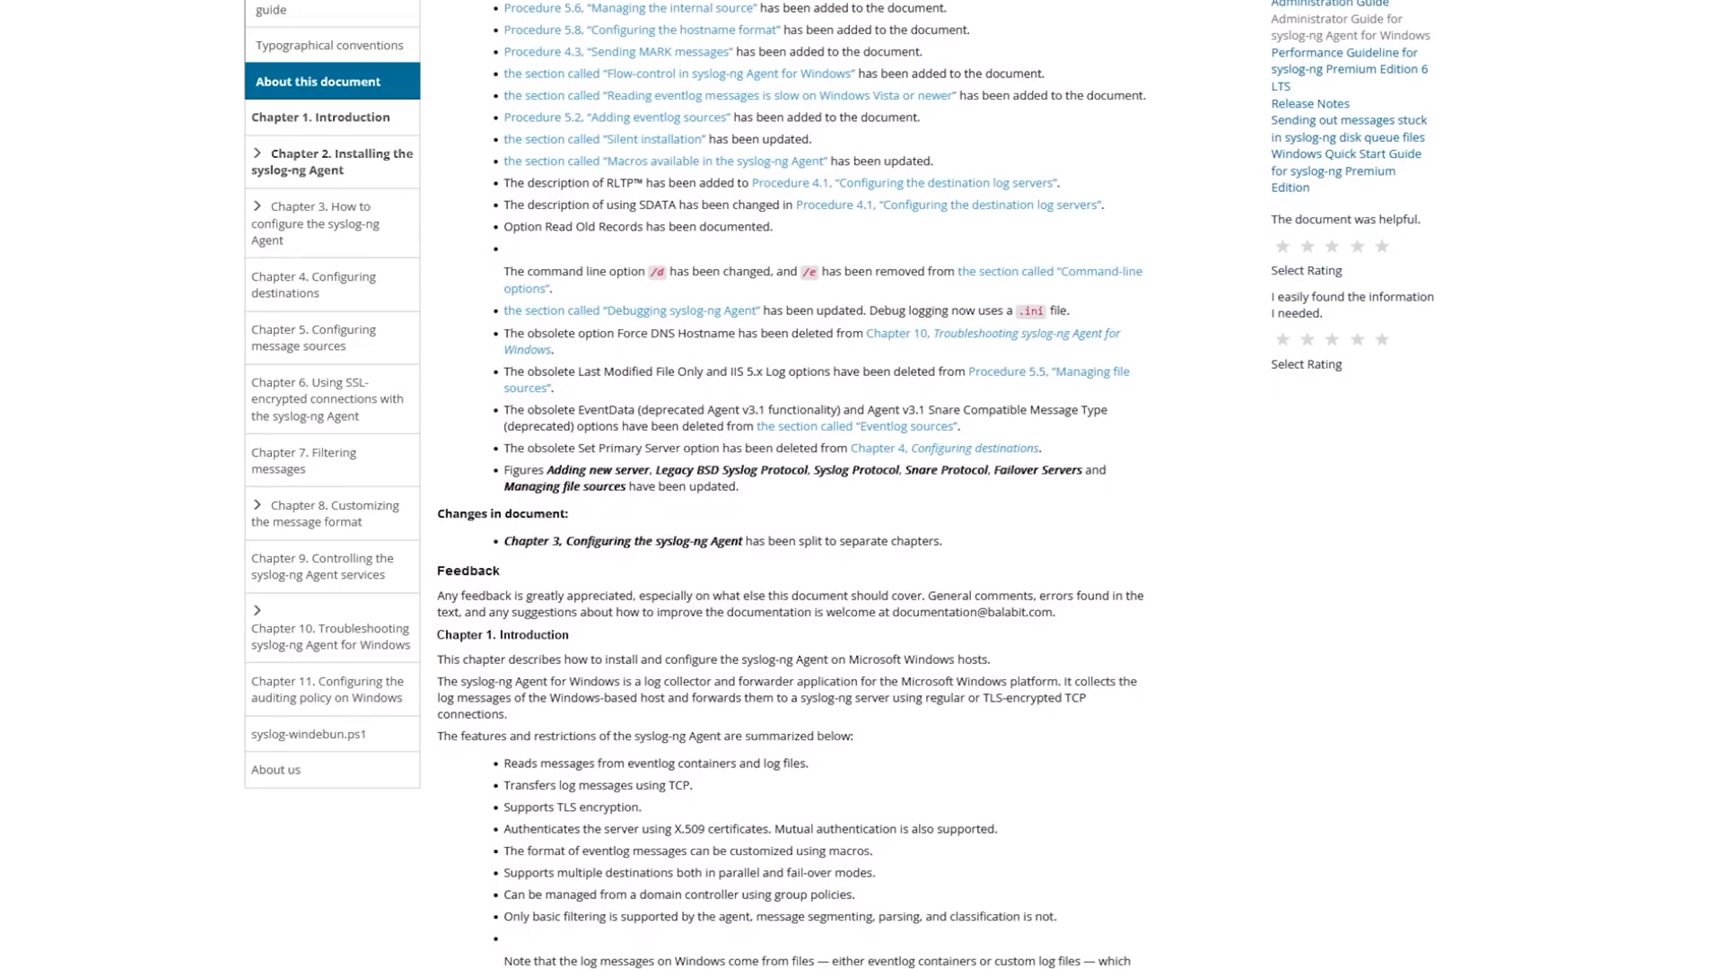
{"action": "scroll", "coordinate": [790, 485], "scroll_direction": "down", "scroll_amount": 1}
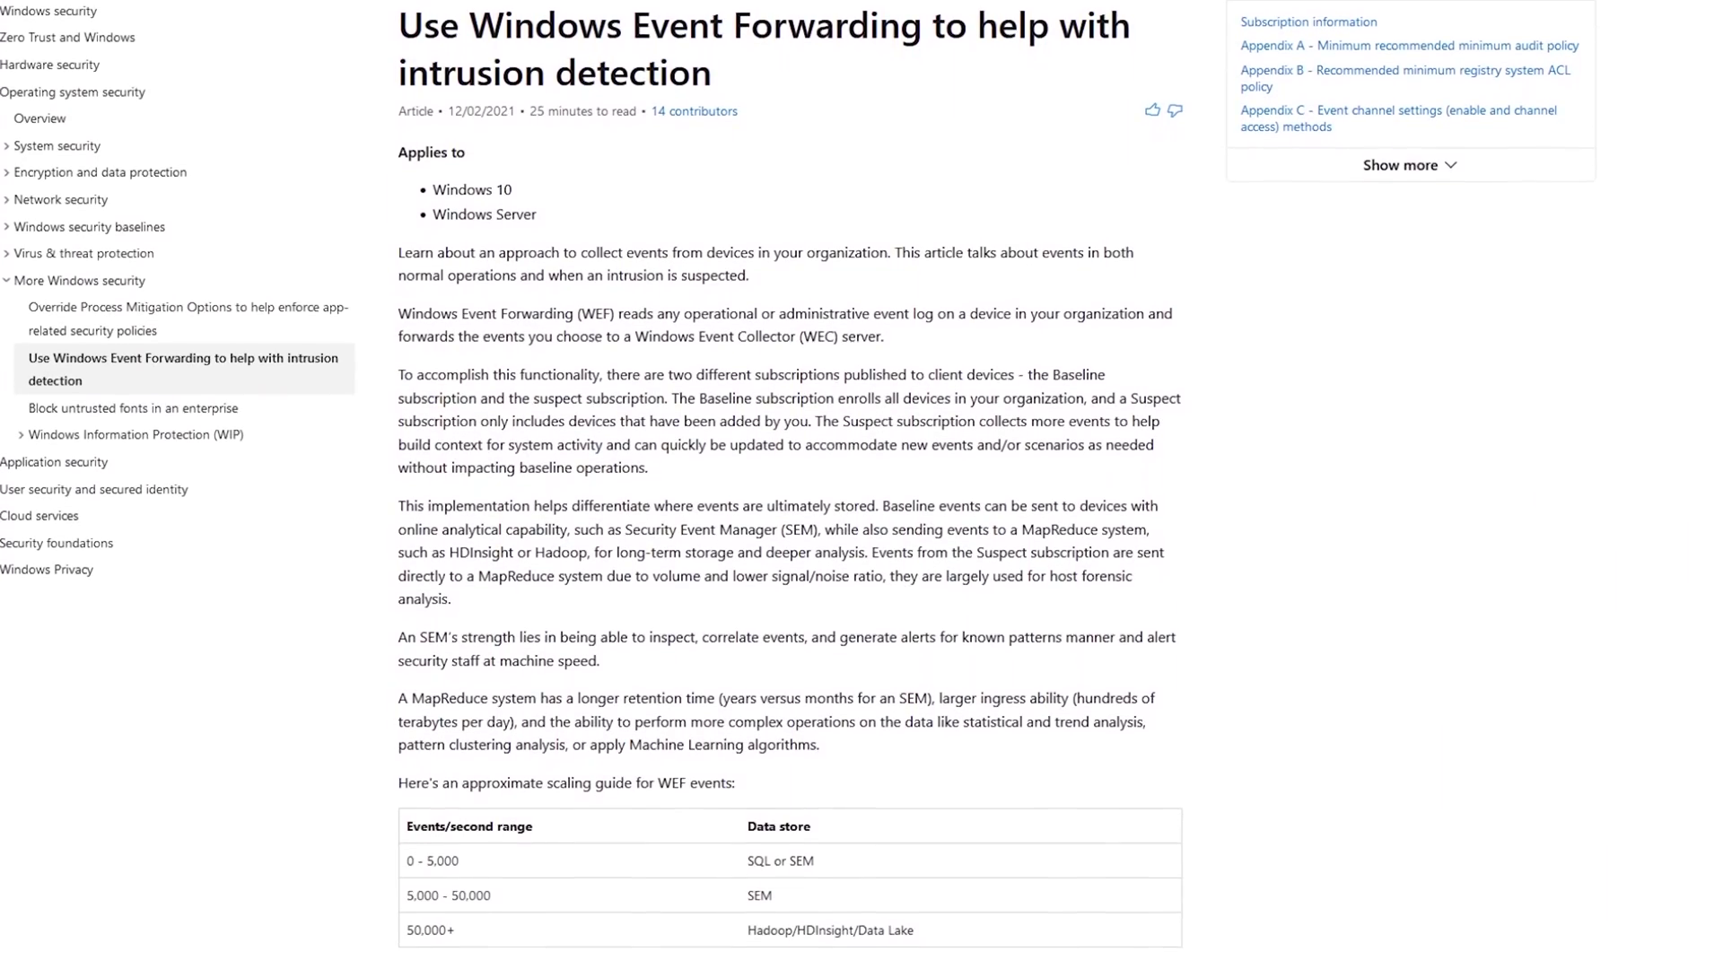
{"action": "scroll", "coordinate": [789, 485], "scroll_direction": "down", "scroll_amount": 2}
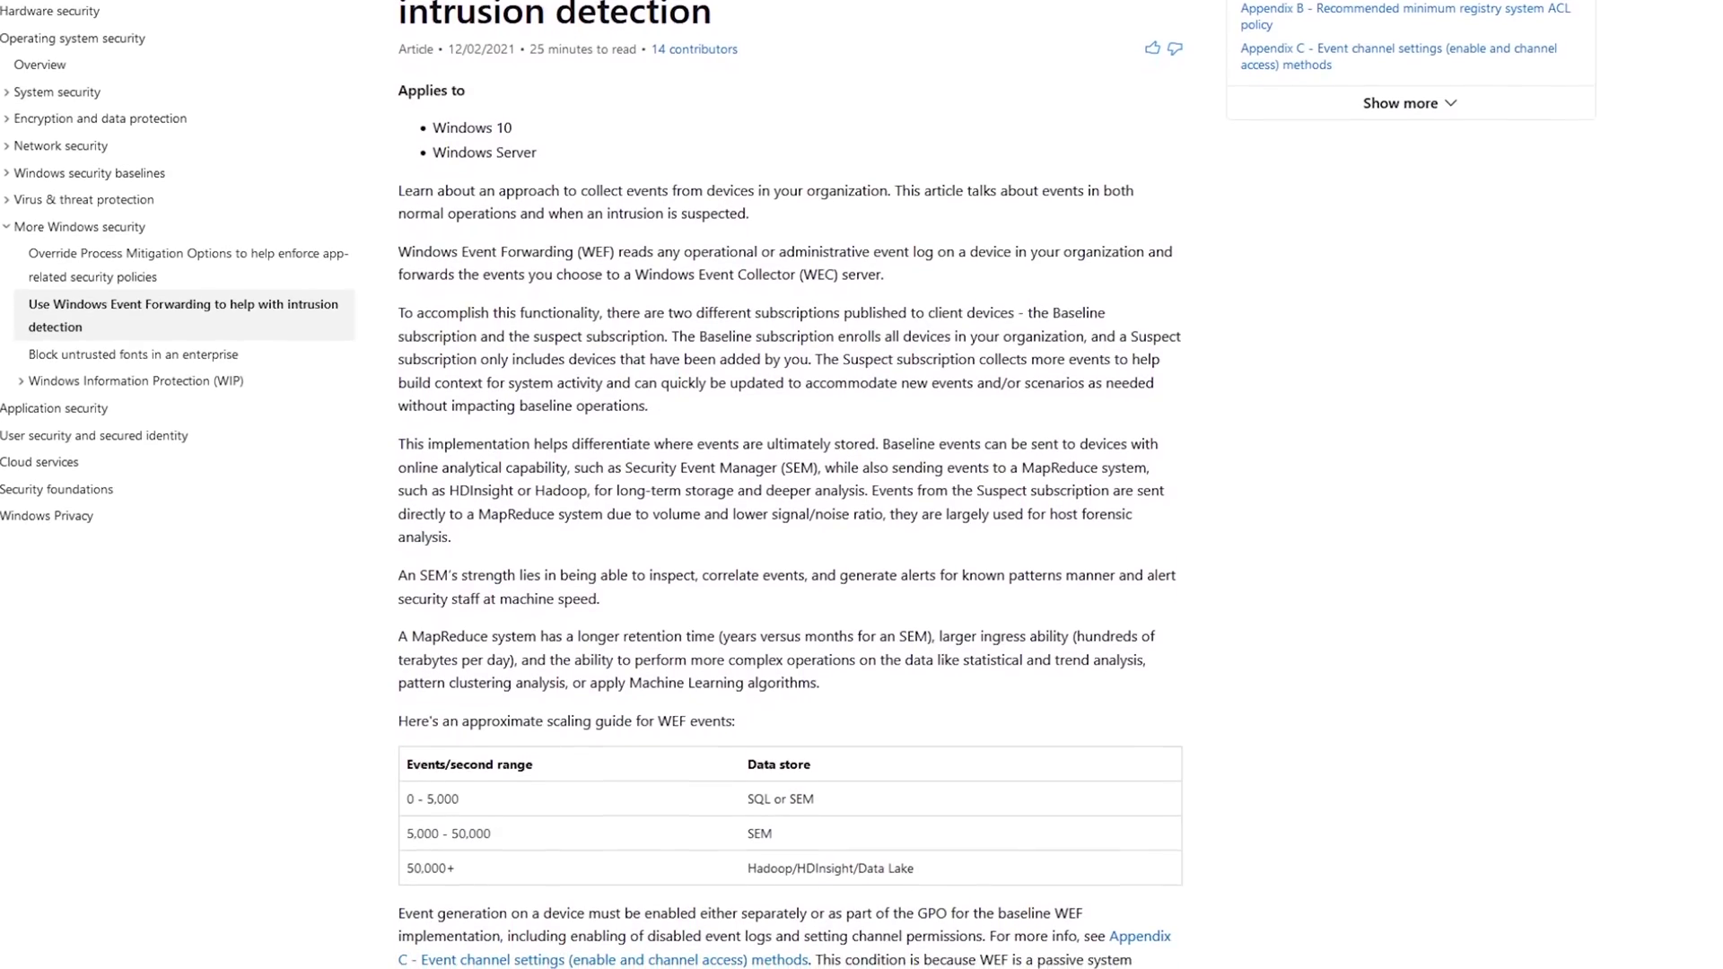
{"action": "scroll", "coordinate": [790, 485], "scroll_direction": "down", "scroll_amount": 2}
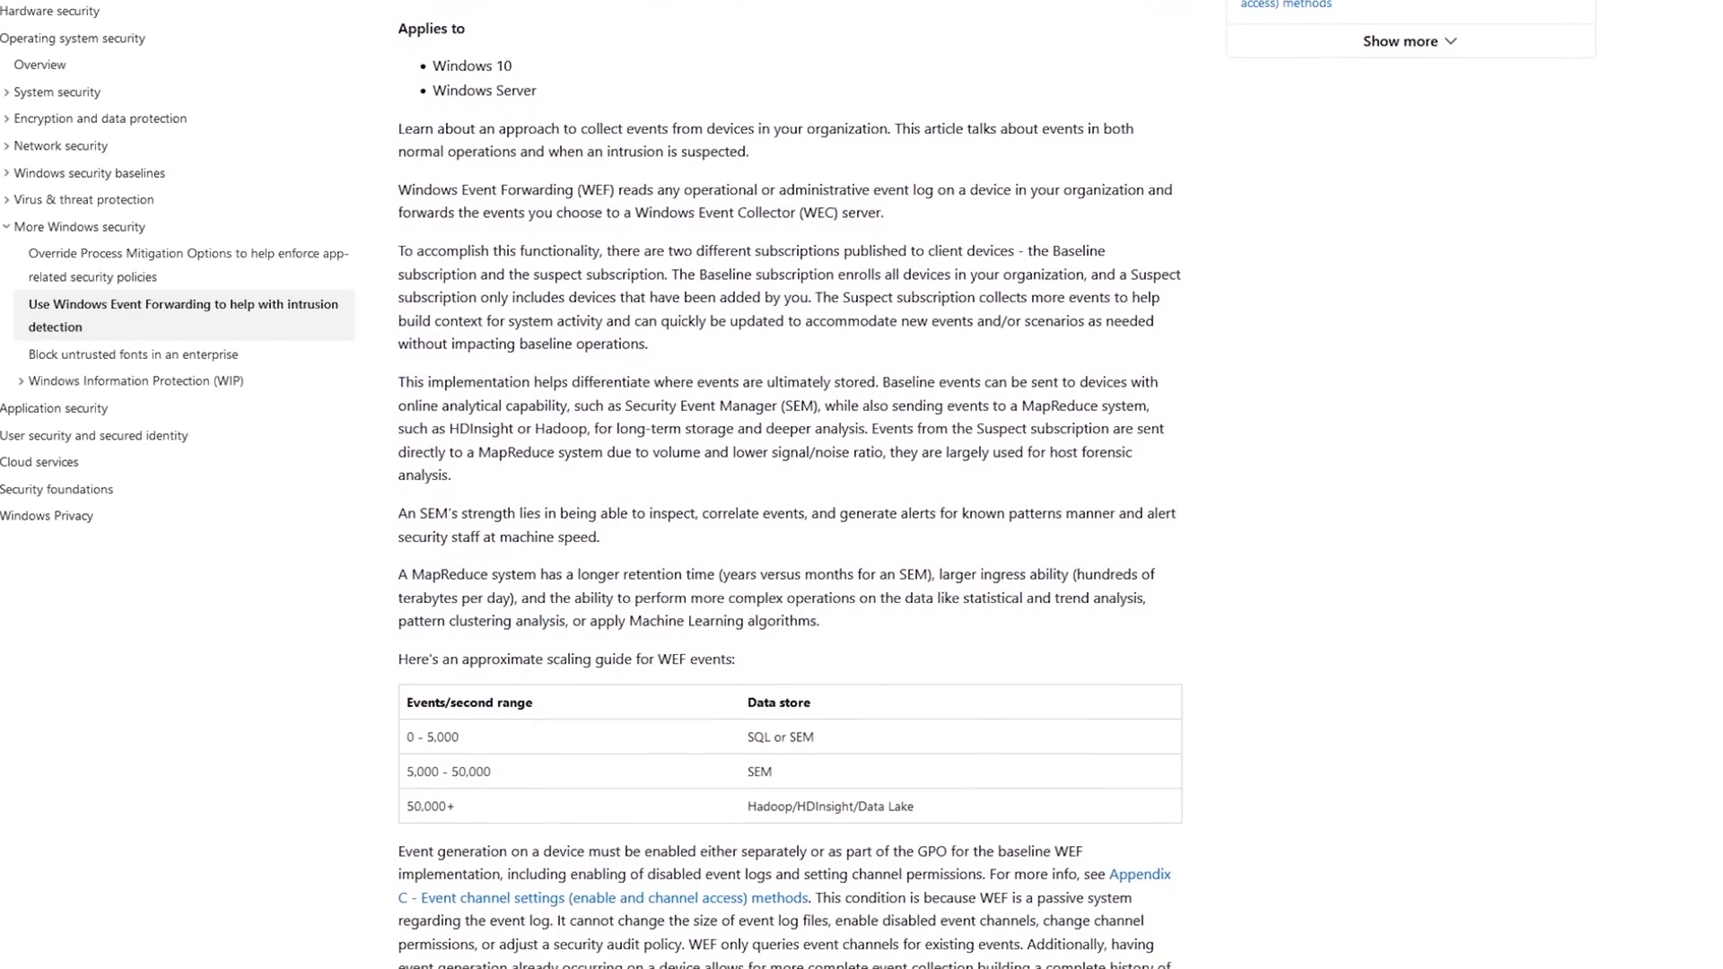
{"action": "scroll", "coordinate": [790, 485], "scroll_direction": "down", "scroll_amount": 2}
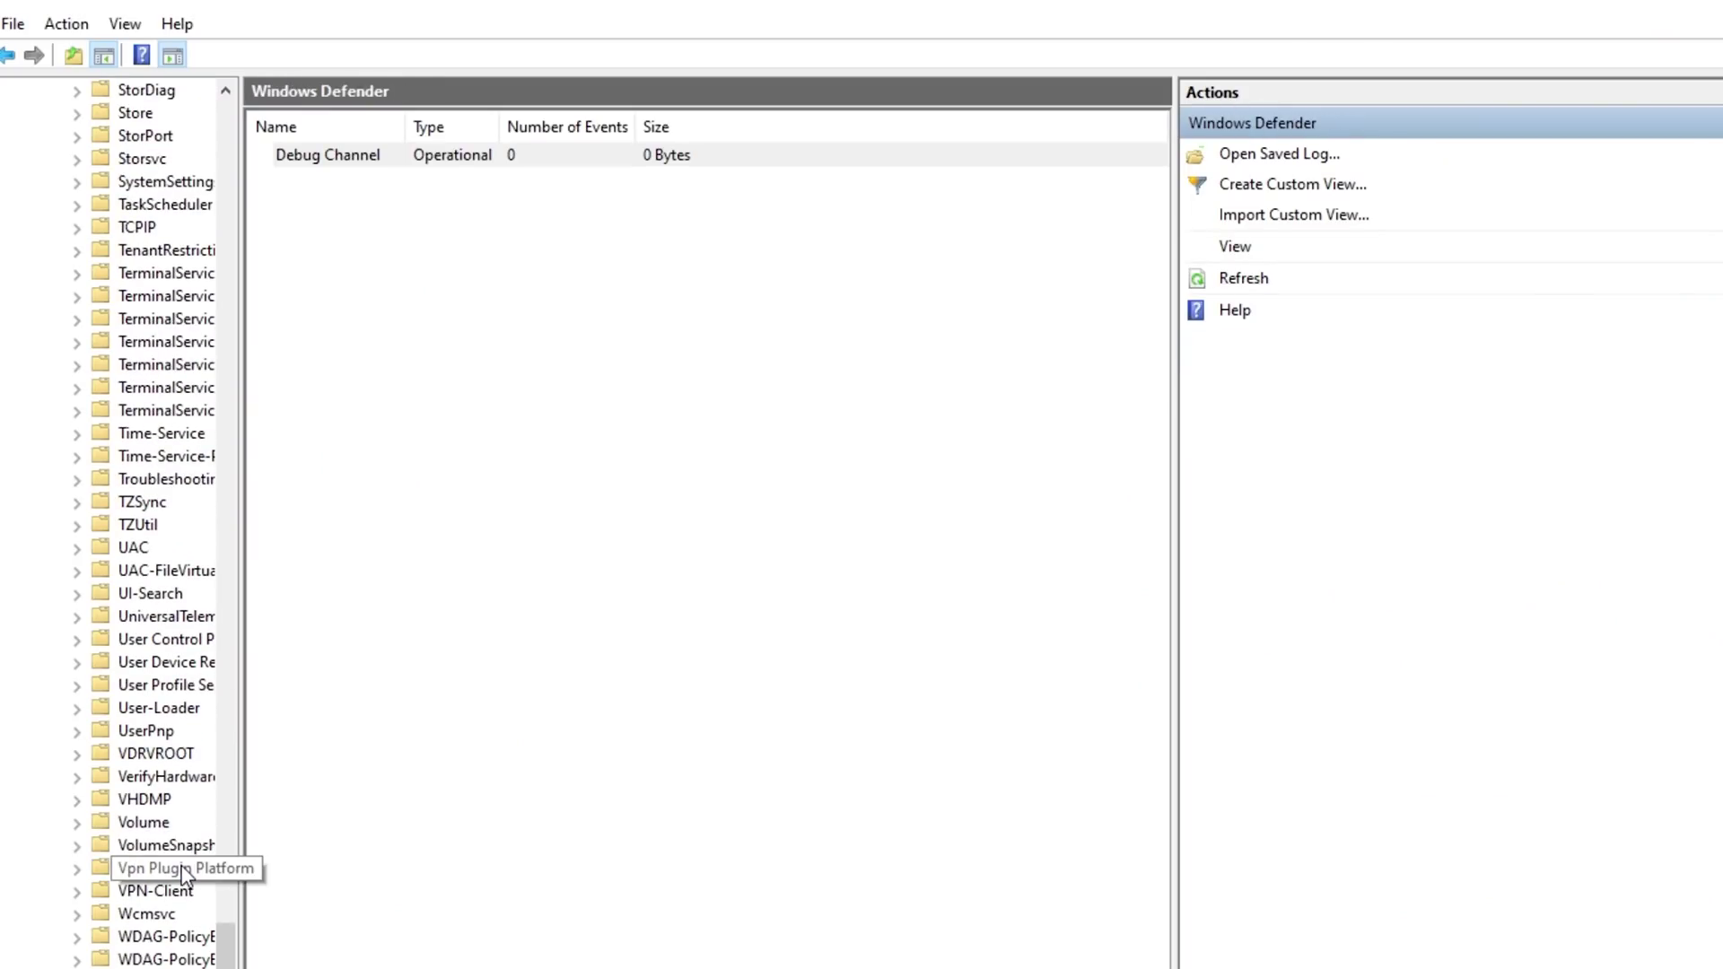
Move through the log tree from Microsoft into the Windows folders, reaching SystemSettingsThreshold
{"action": "key", "text": "Down"}
{"action": "key", "text": "BackSpace"}
{"action": "key", "text": "BackSpace"}
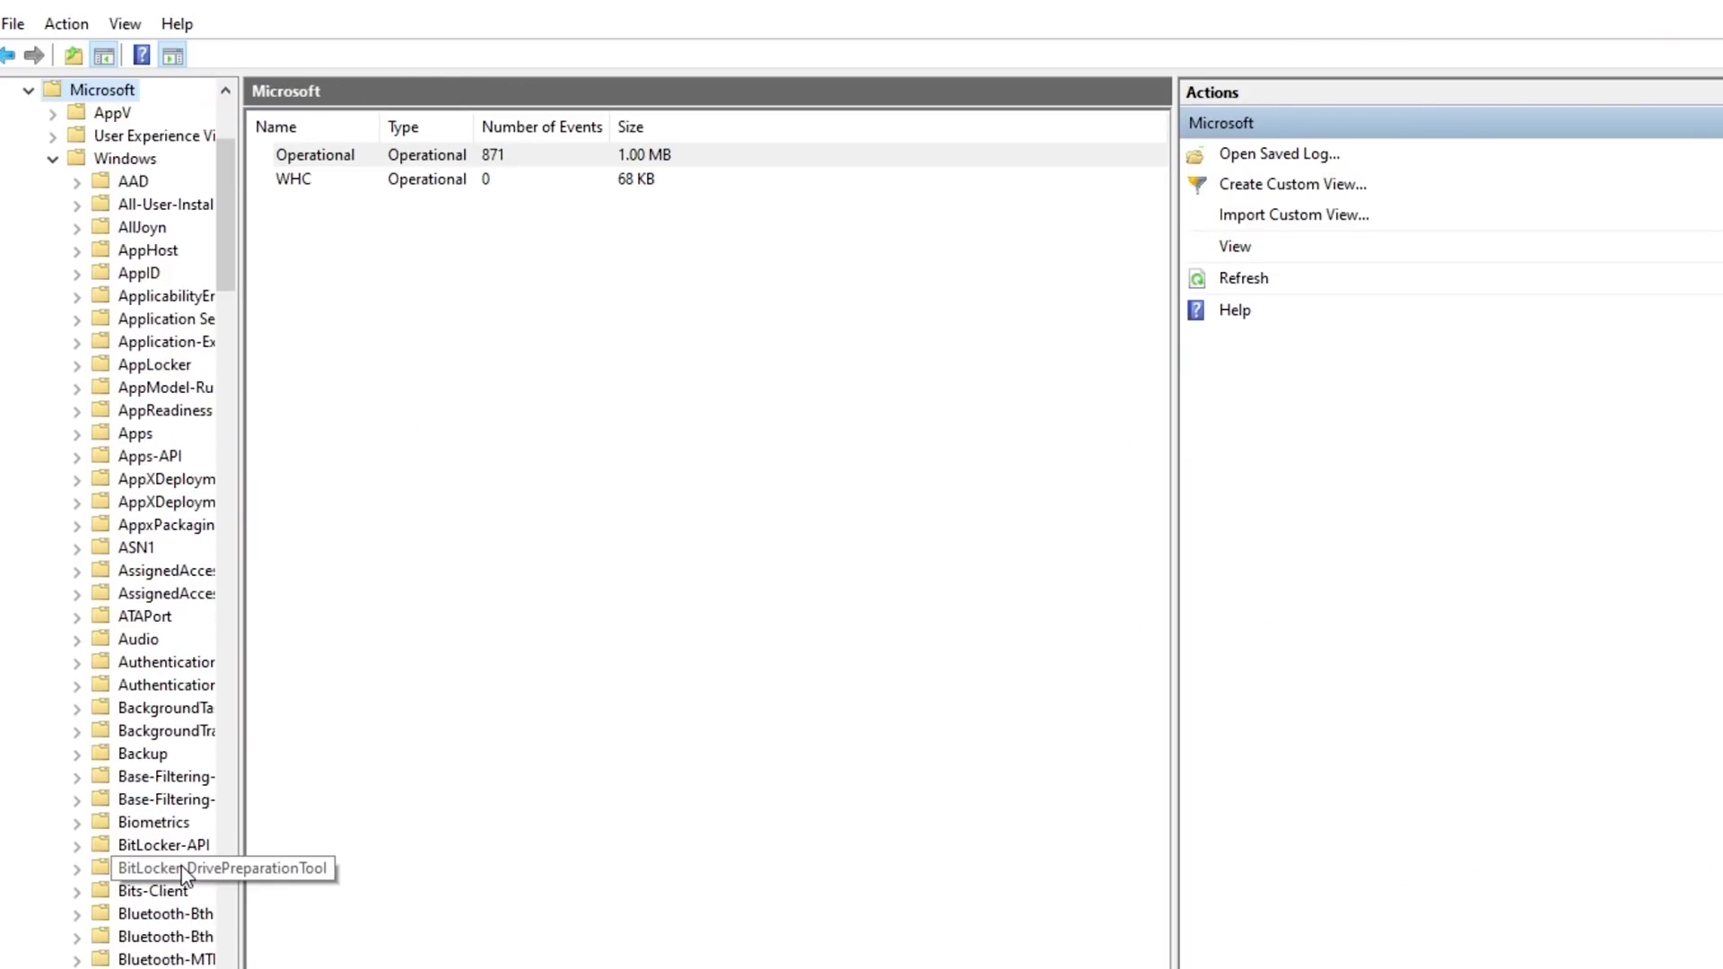
{"action": "key", "text": "Down"}
{"action": "key", "text": "Down"}
{"action": "key", "text": "Down"}
{"action": "key", "text": "Down"}
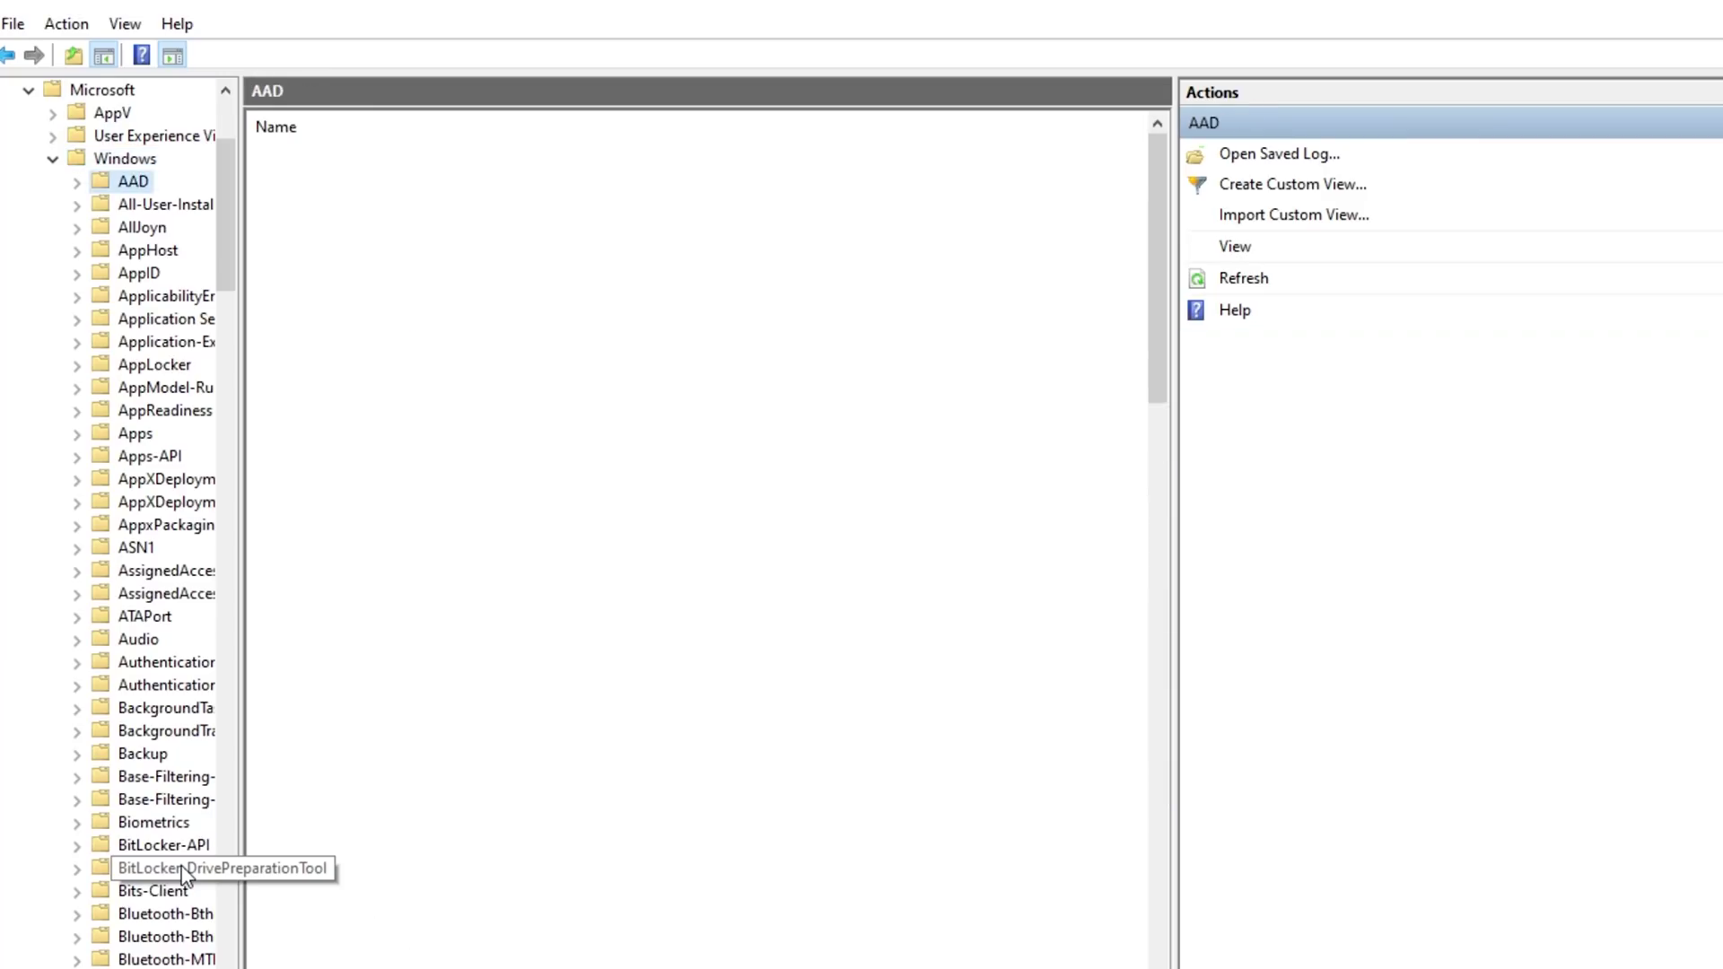
{"action": "key", "text": "s"}
{"action": "key", "text": "y"}
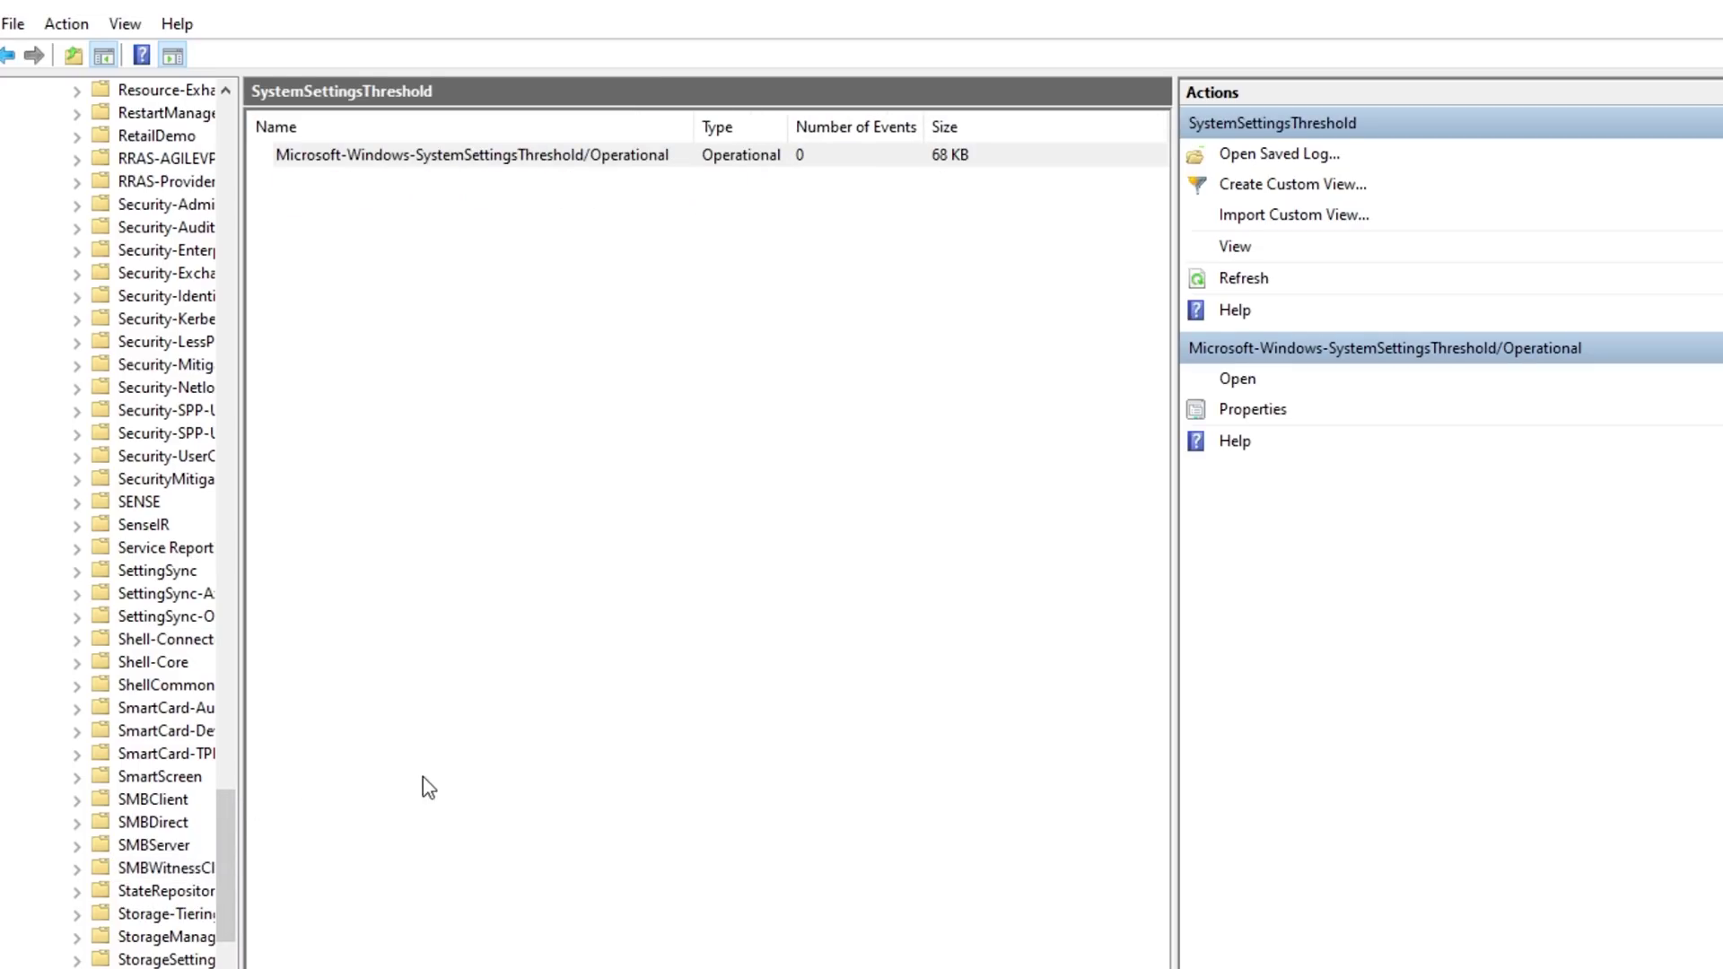
Widen the tree pane, select the Windows folder, and scroll its logs list to the bottom
{"action": "left_click_drag", "start_coordinate": [249, 655], "coordinate": [734, 628]}
{"action": "scroll", "coordinate": [355, 820], "scroll_direction": "up", "scroll_amount": 20}
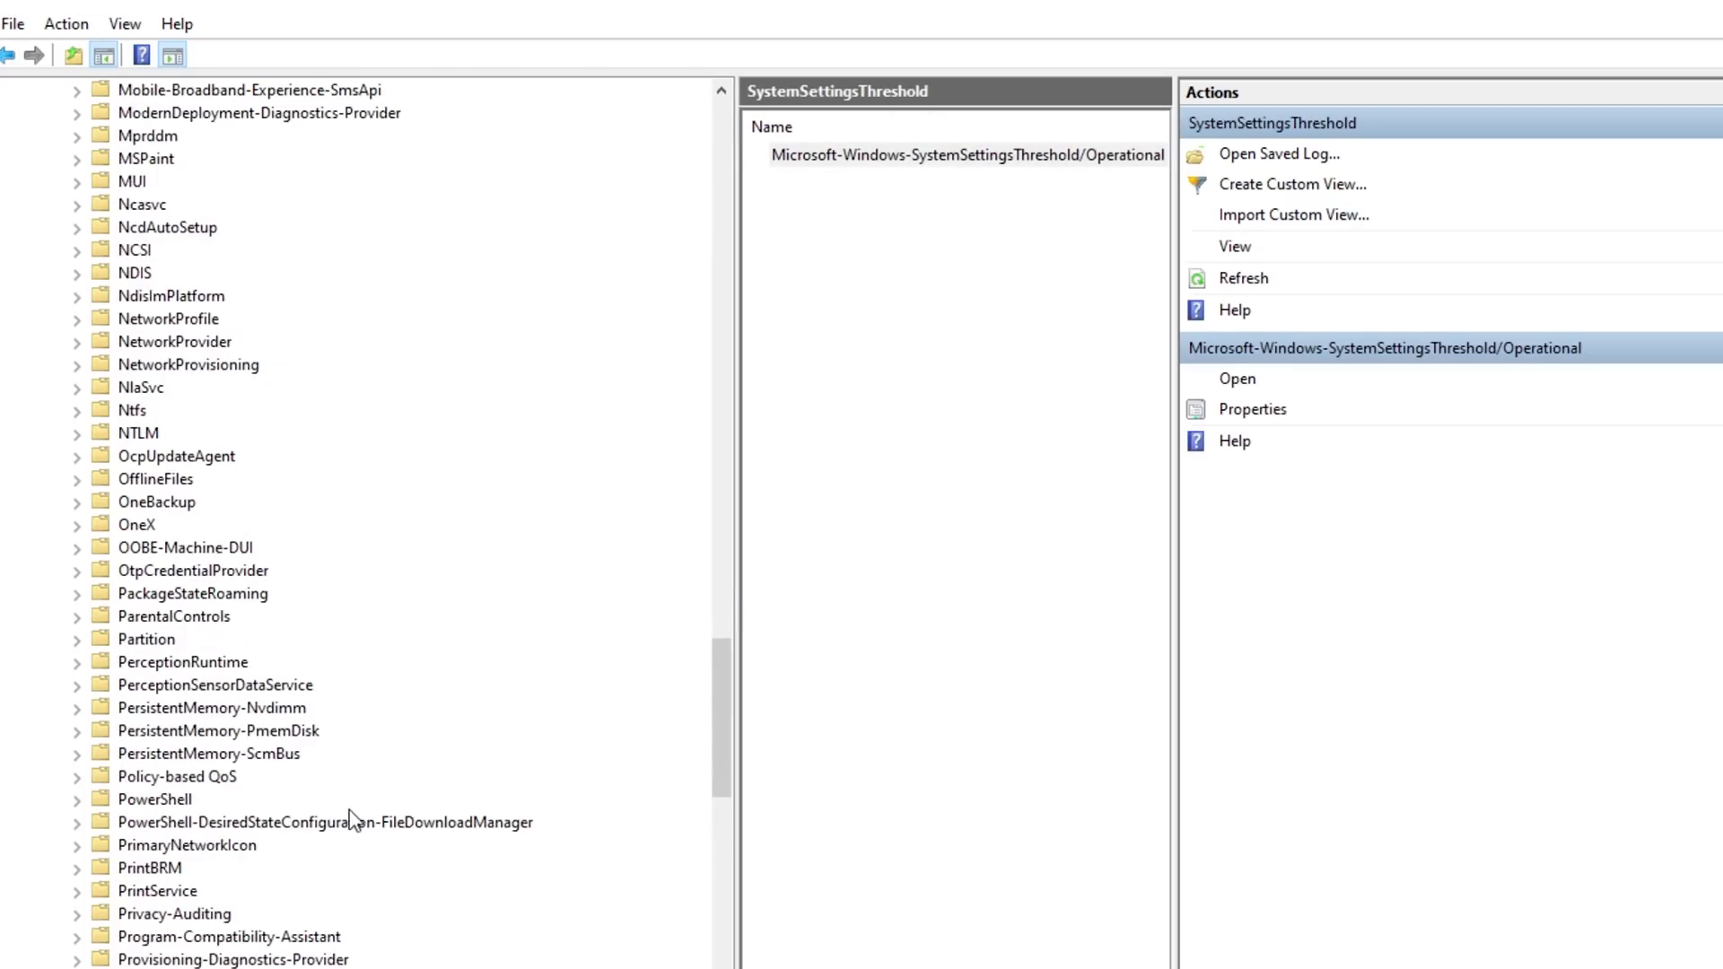
{"action": "scroll", "coordinate": [375, 833], "scroll_direction": "up", "scroll_amount": 20}
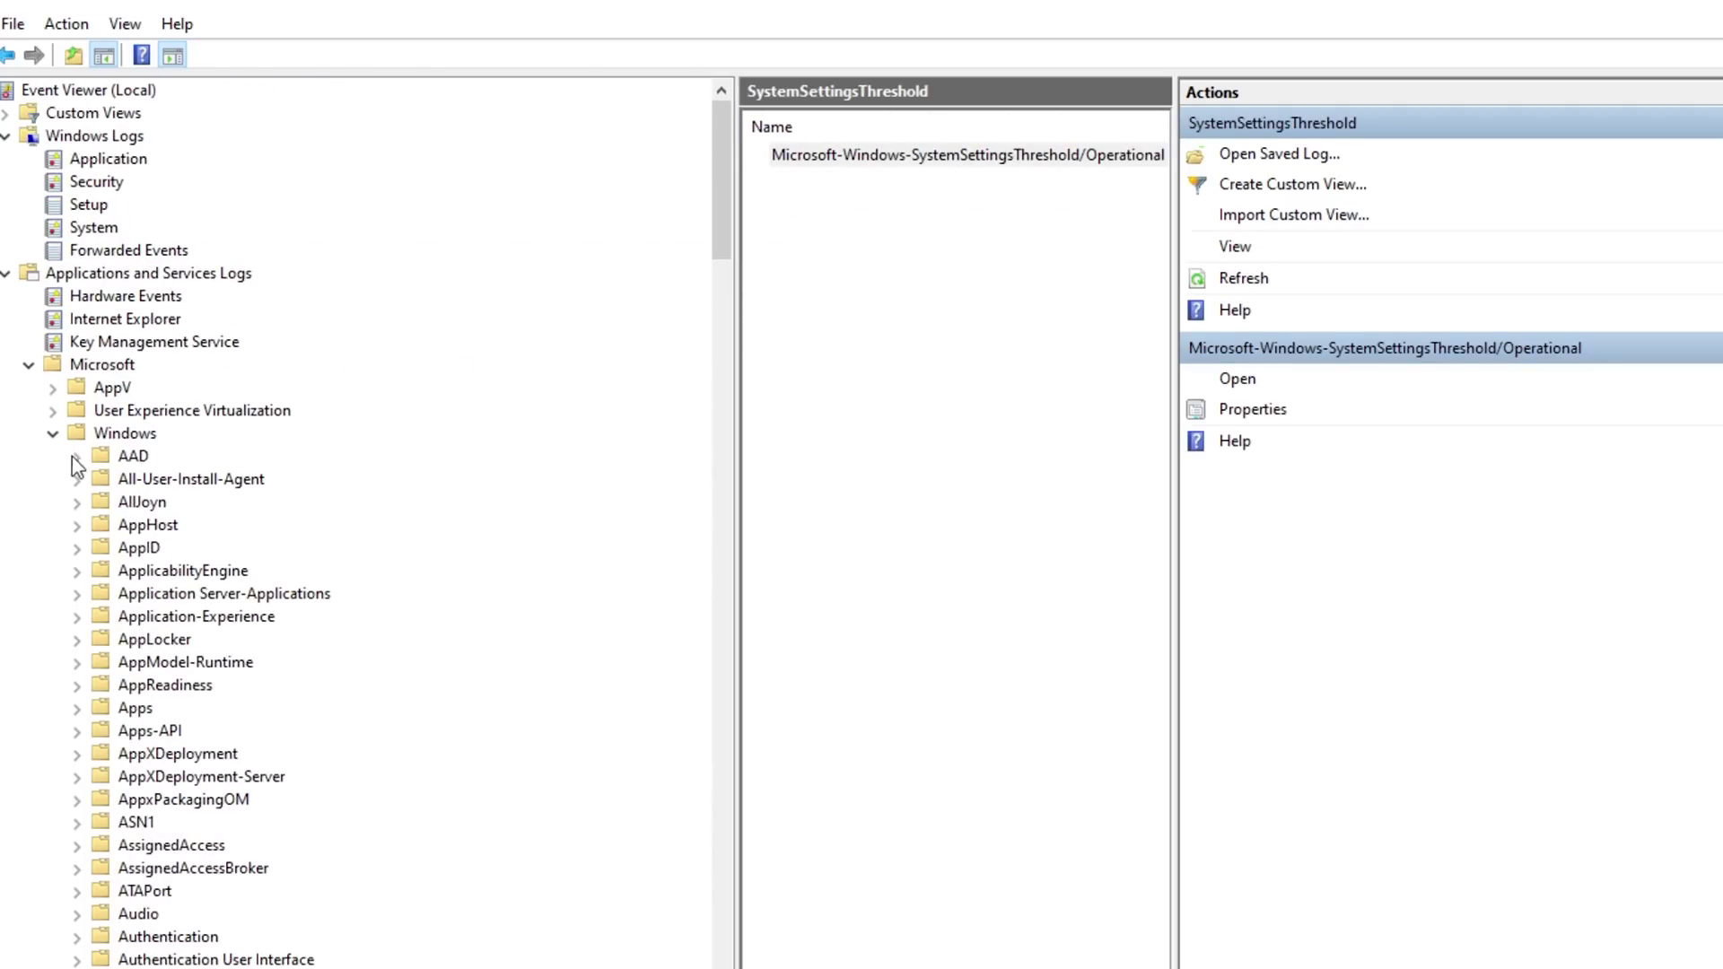
{"action": "left_click", "coordinate": [53, 434]}
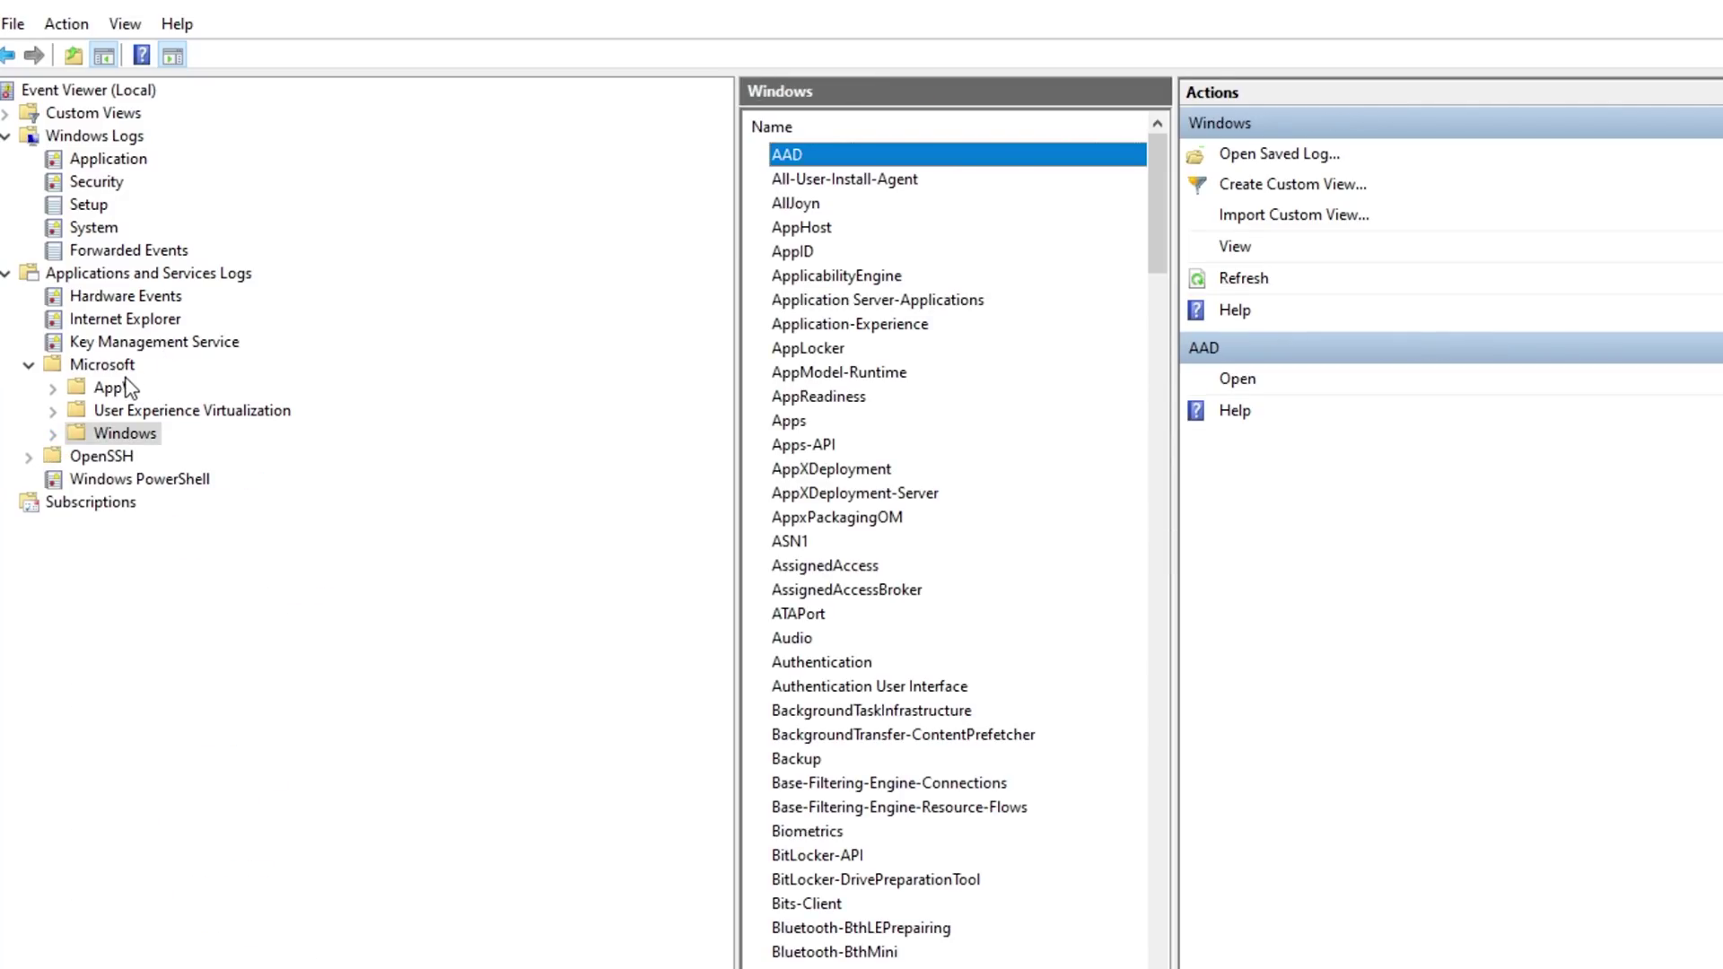
{"action": "left_click", "coordinate": [139, 437]}
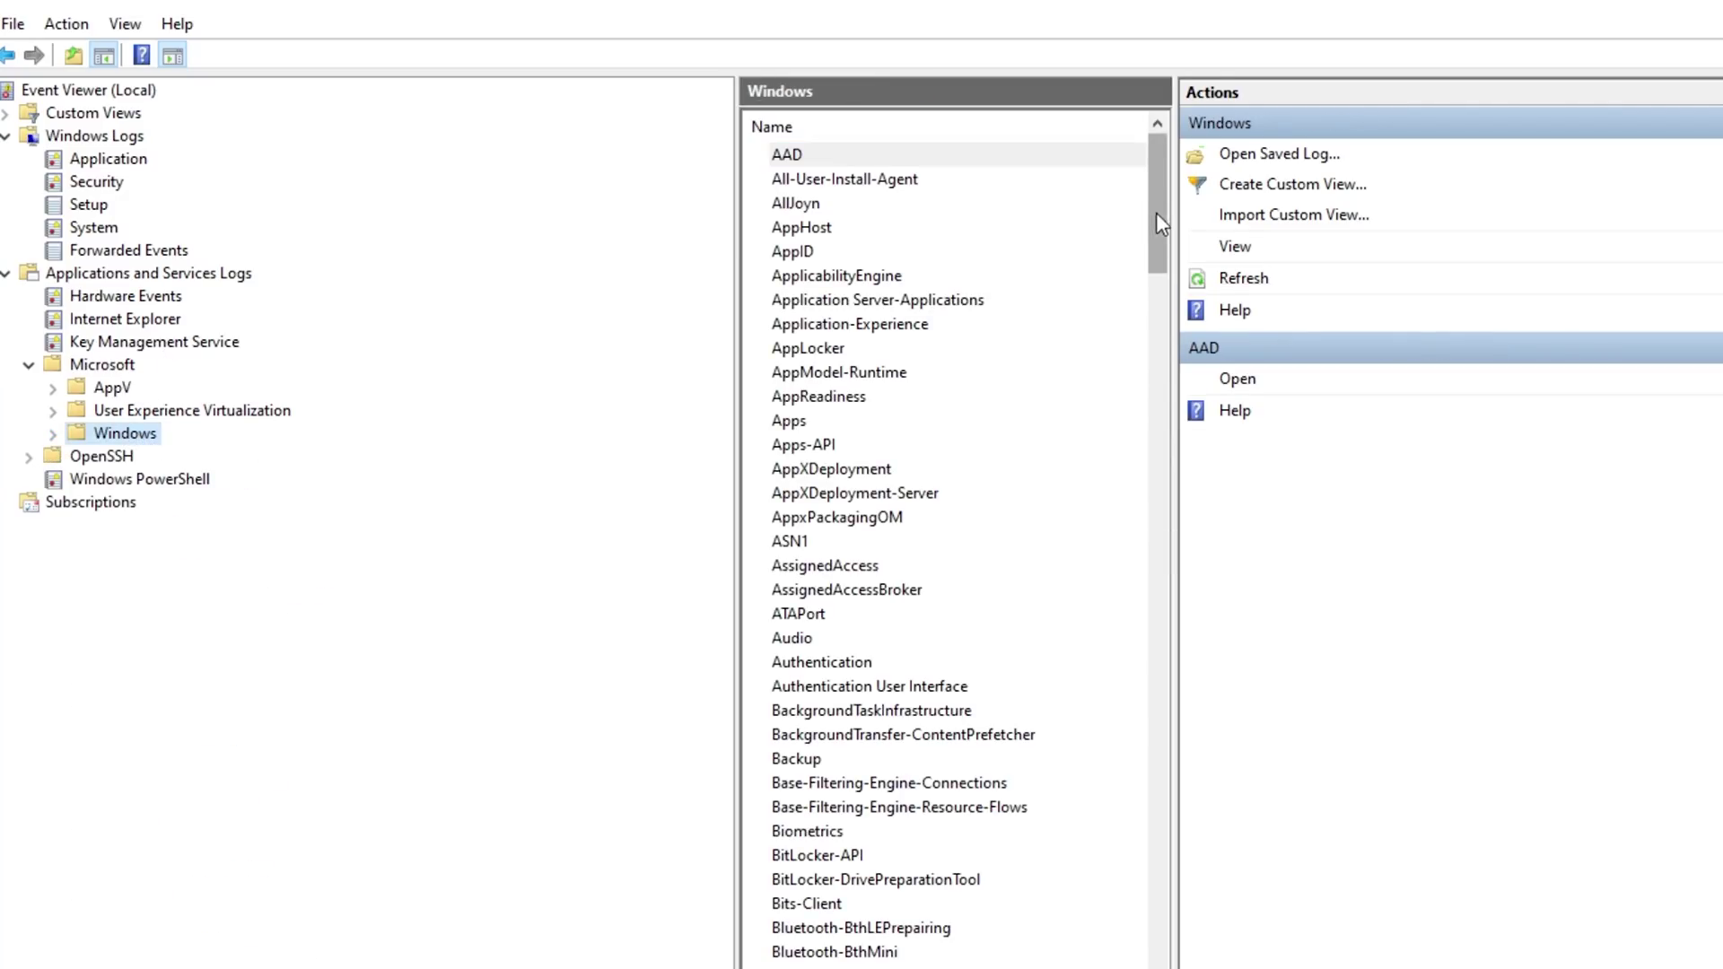
{"action": "left_click_drag", "start_coordinate": [1160, 222], "coordinate": [1201, 923]}
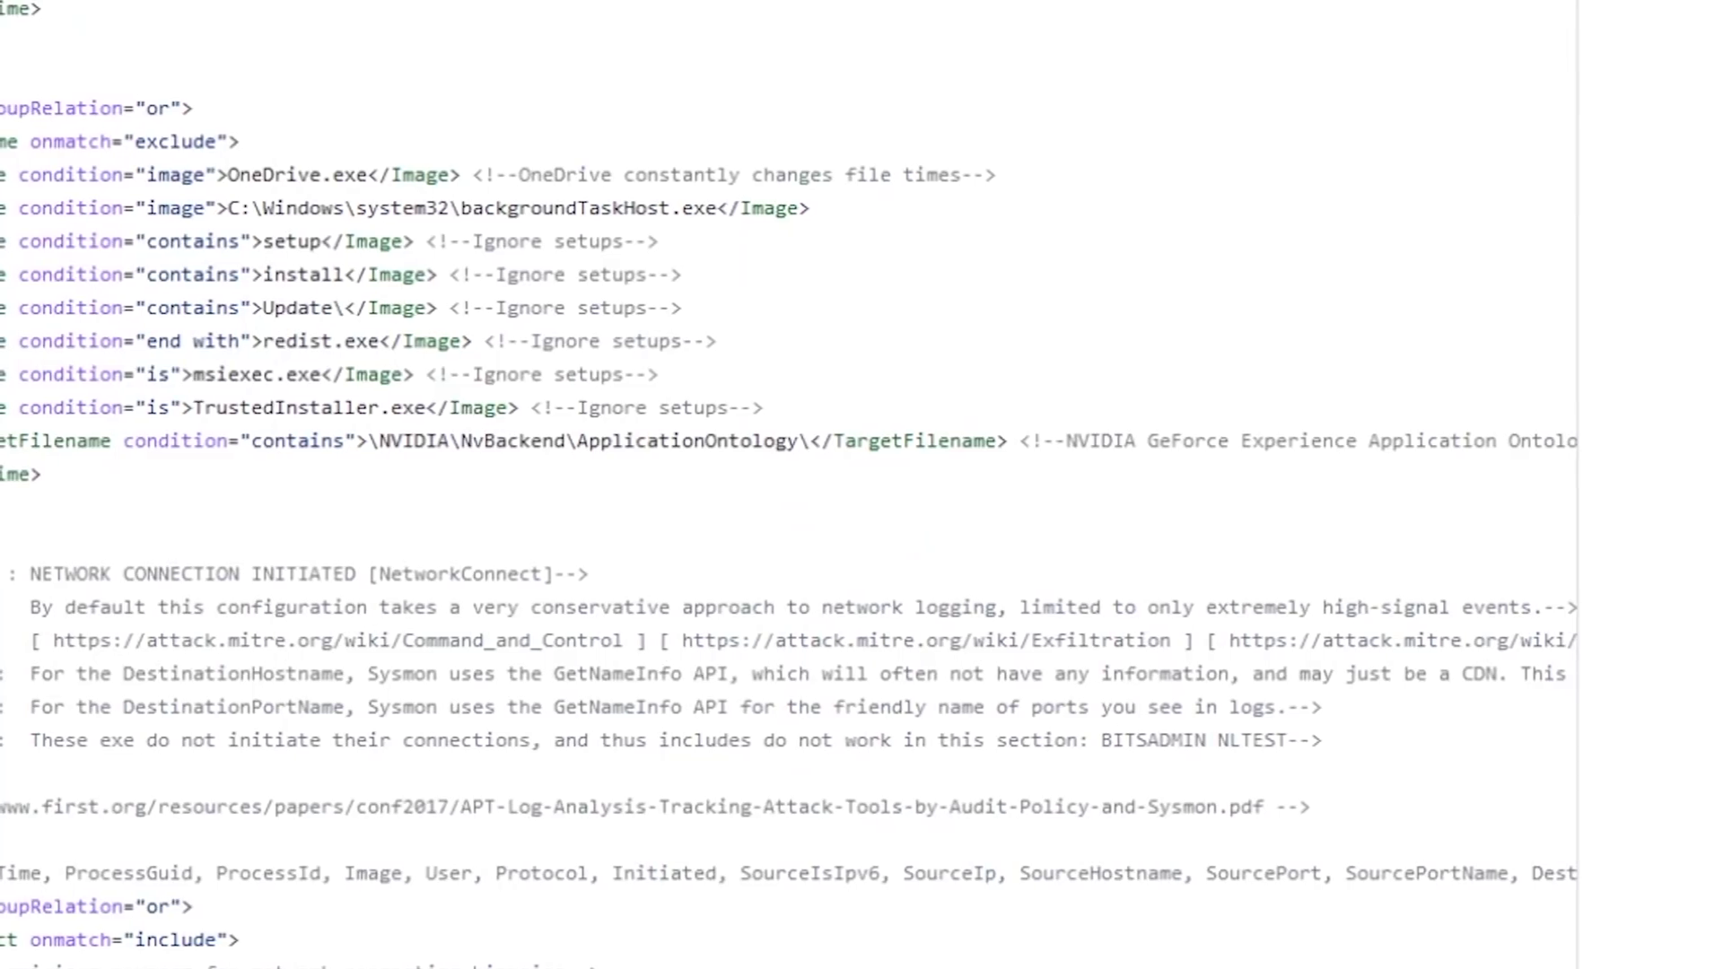
Select the NVIDIA TargetFilename line in config.xml's FileCreateTime exclude rules
{"action": "key", "text": "shift+Down"}
{"action": "key", "text": "shift+End"}
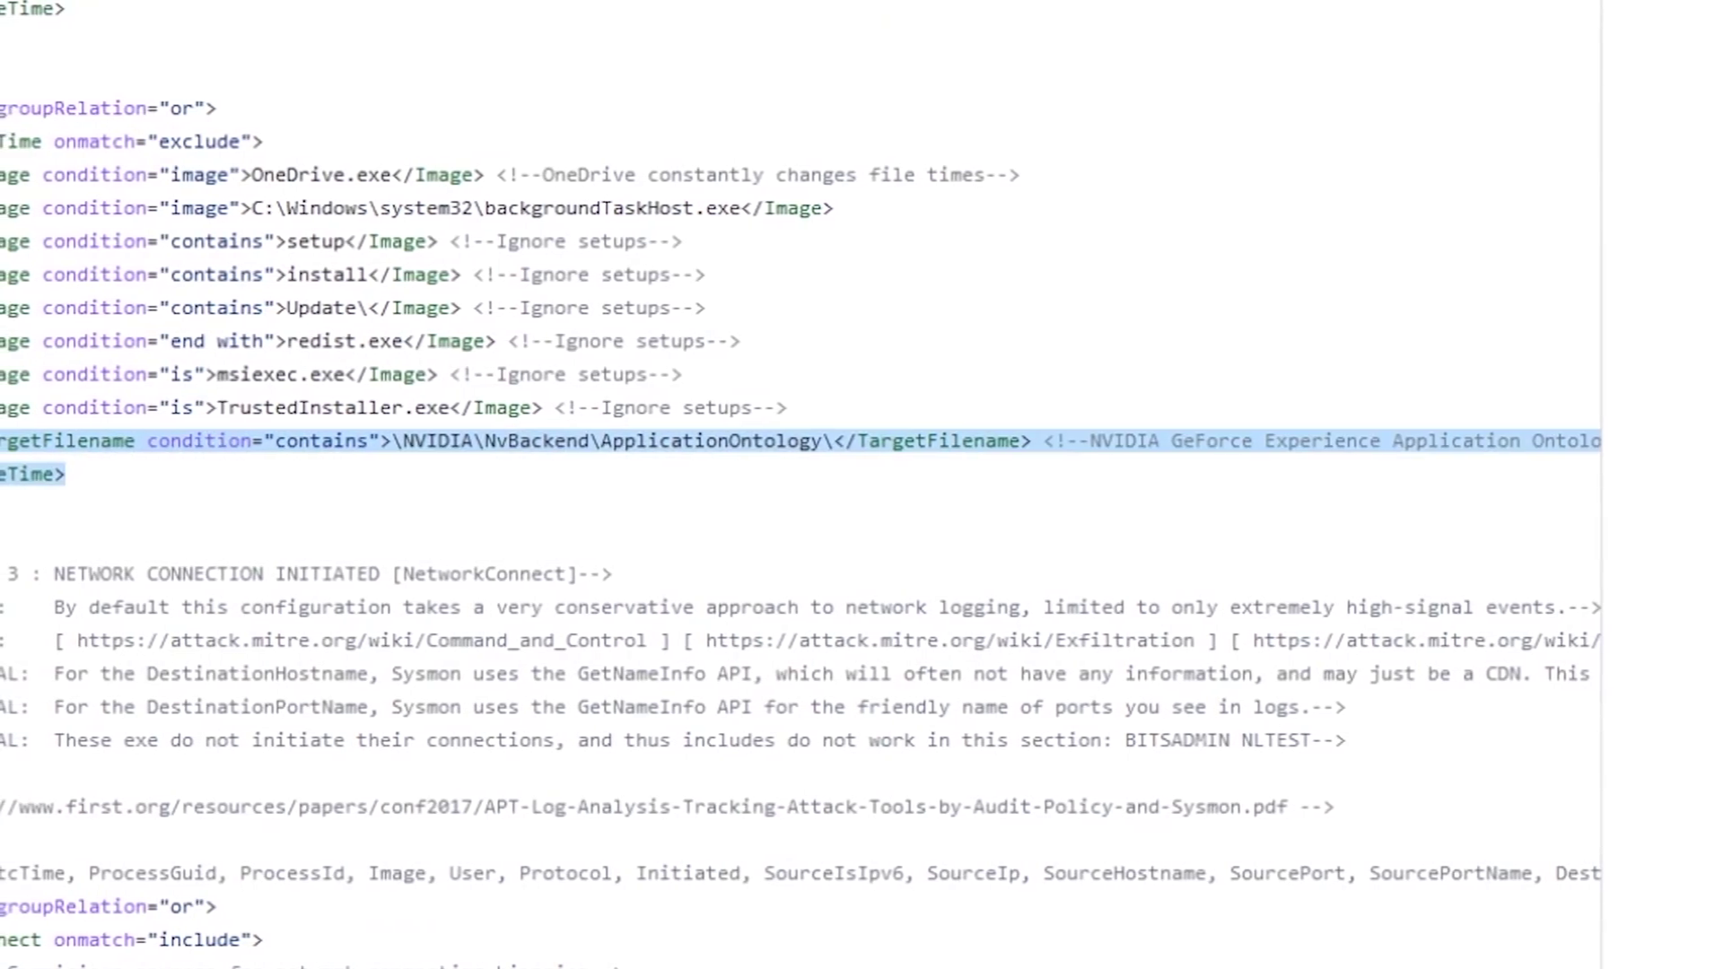